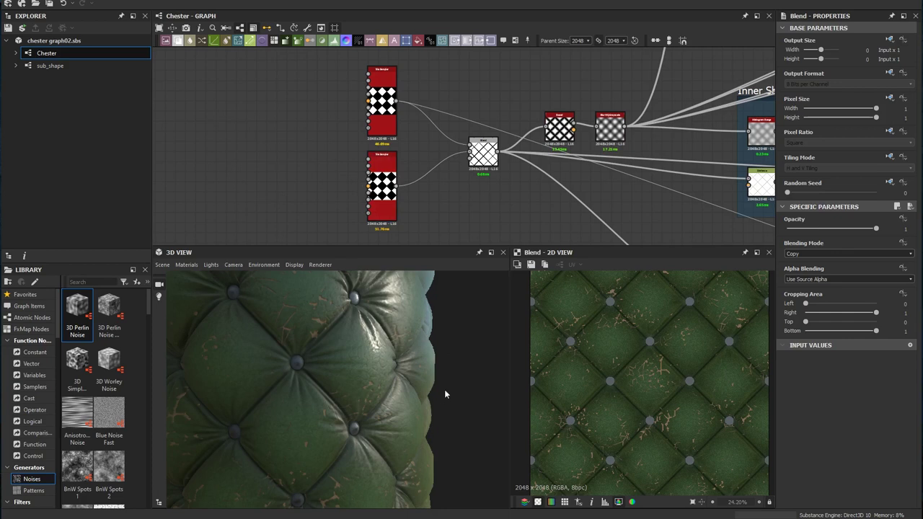
- Inspect the pattern and position parameters of the two Tile Sampler nodes at the start of the graph
middle_click_drag(391, 107, 448, 196)
scroll(475, 173, "up", 4)
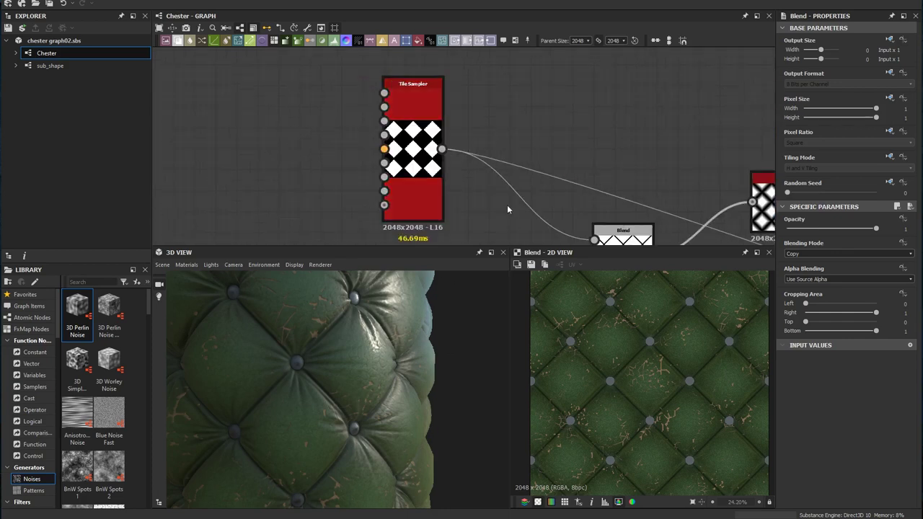
left_click(444, 149)
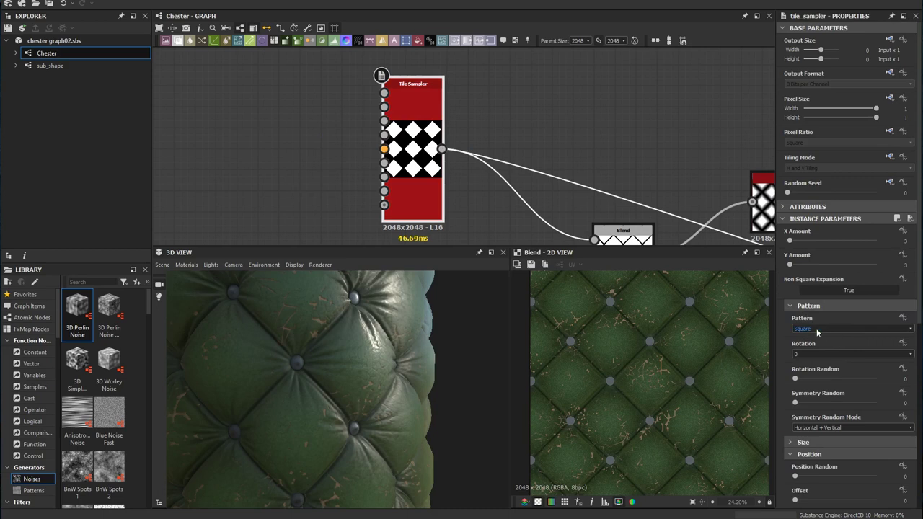
scroll(816, 331, "down", 2)
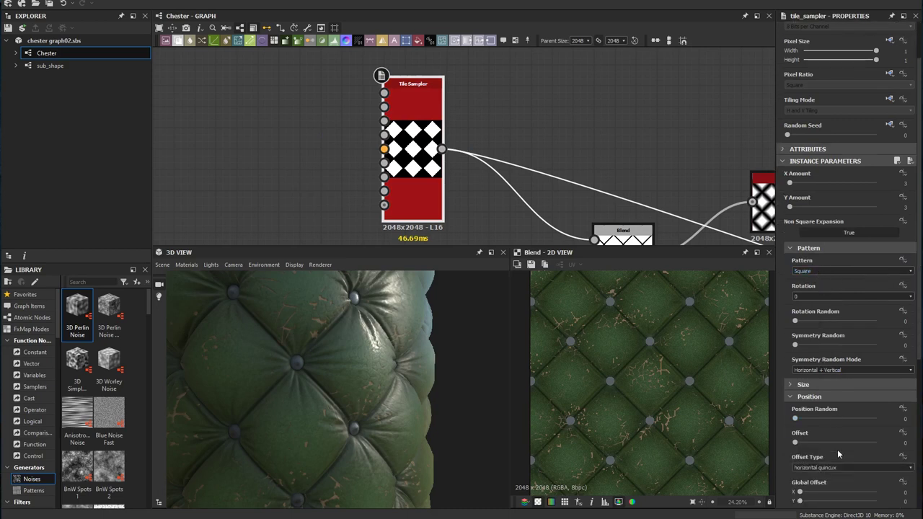
middle_click_drag(472, 189, 480, 127)
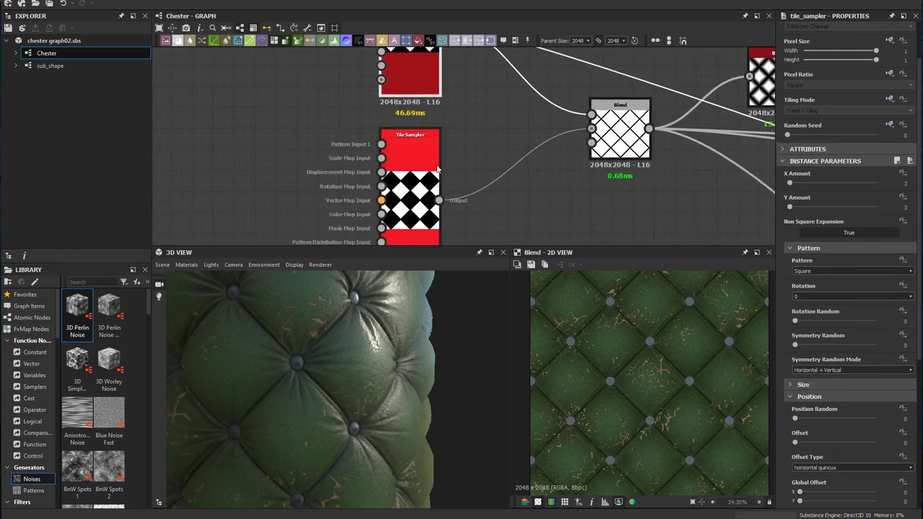
scroll(462, 193, "down", 2)
scroll(837, 380, "down", 4)
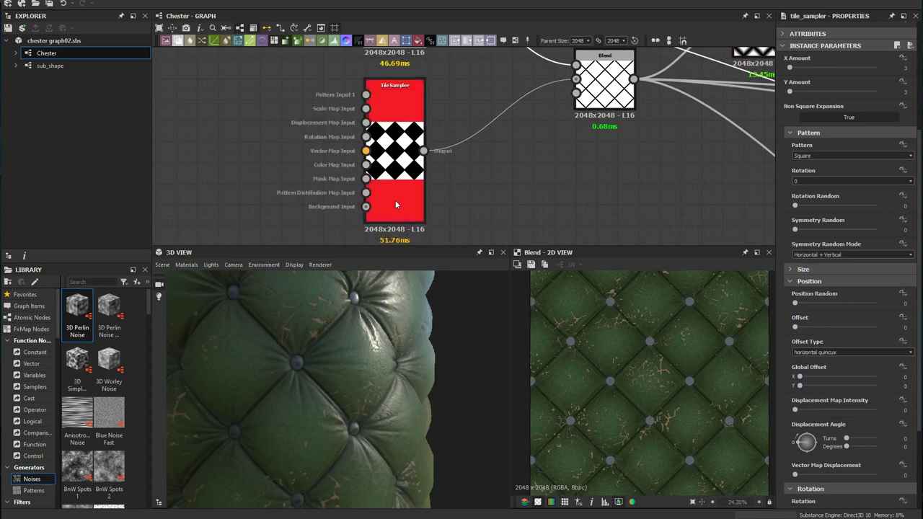
scroll(847, 397, "up", 3)
scroll(847, 395, "down", 2)
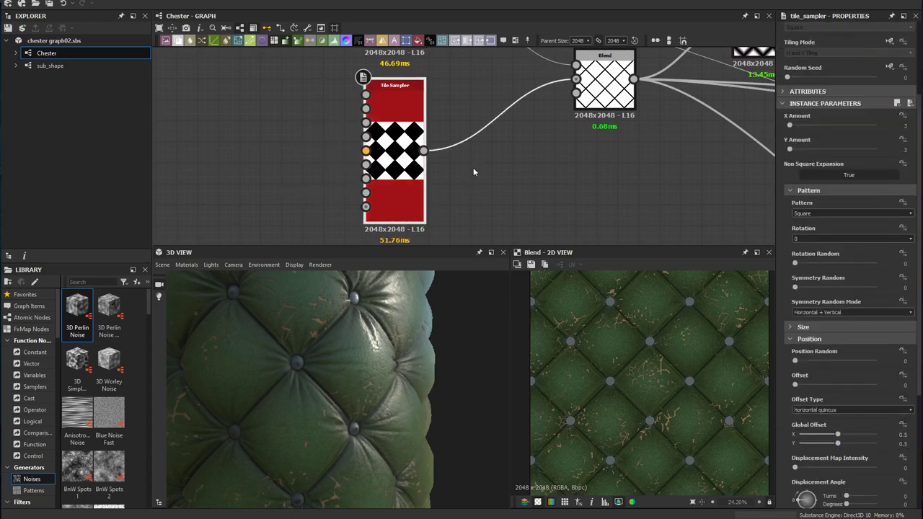
- Preview the Blend node that combines the two Tile Samplers and show its blending settings
middle_click_drag(525, 131, 406, 199)
middle_click_drag(527, 163, 479, 173)
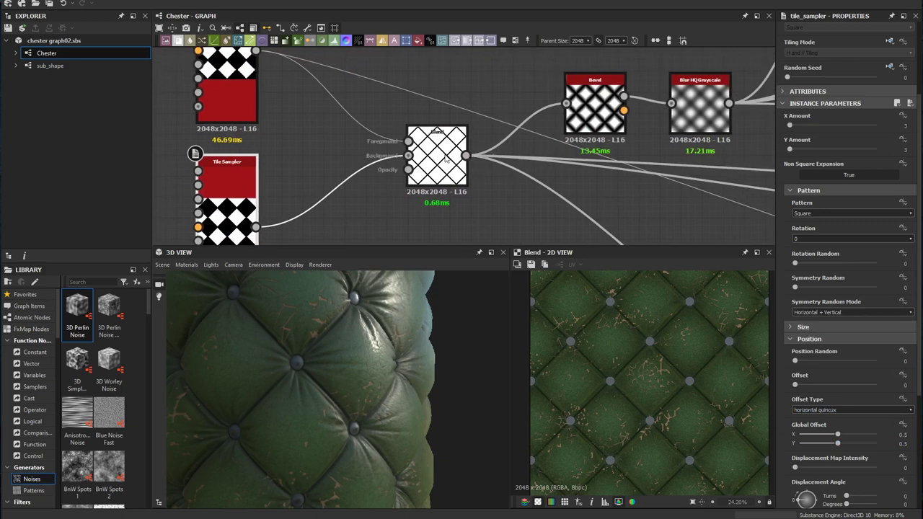
double_click(436, 157)
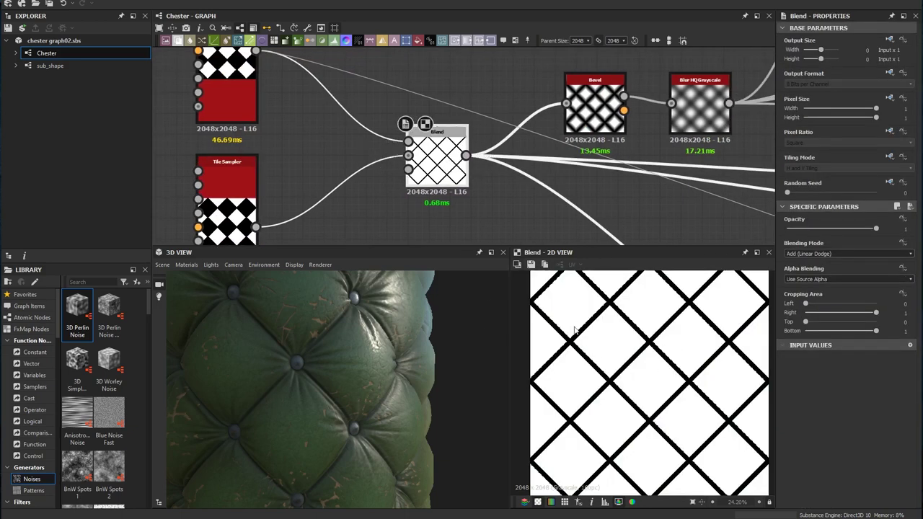
- Preview the Bevel node after the tile Blend and the Blur HQ Grayscale node that follows it
middle_click_drag(625, 196, 500, 184)
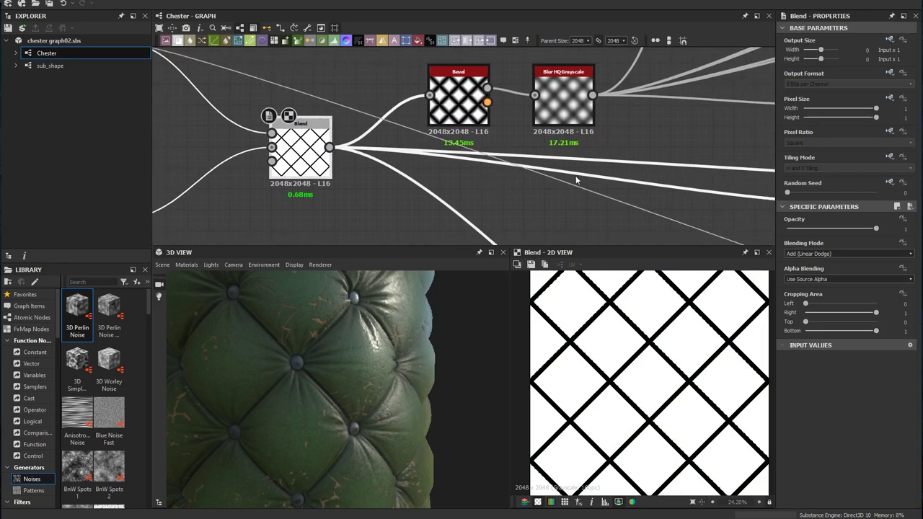
middle_click_drag(535, 130, 523, 136)
double_click(456, 108)
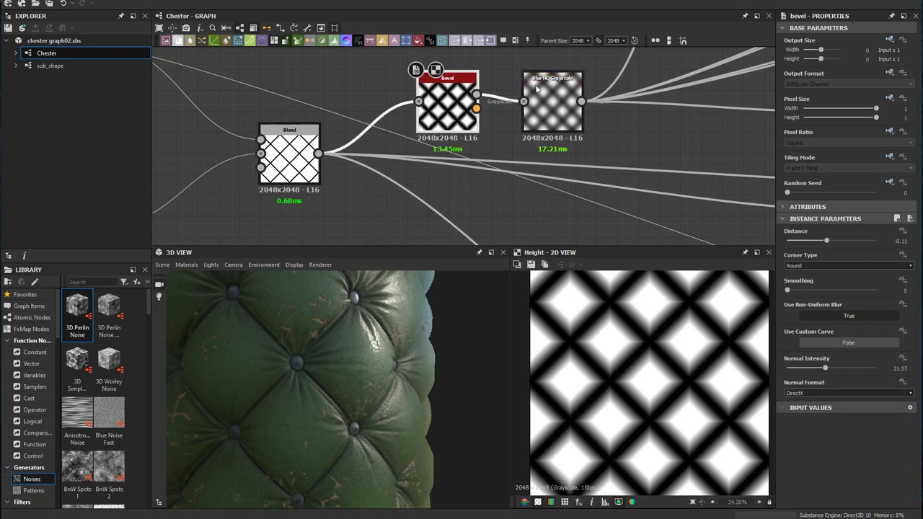
double_click(552, 104)
middle_click_drag(628, 116, 545, 130)
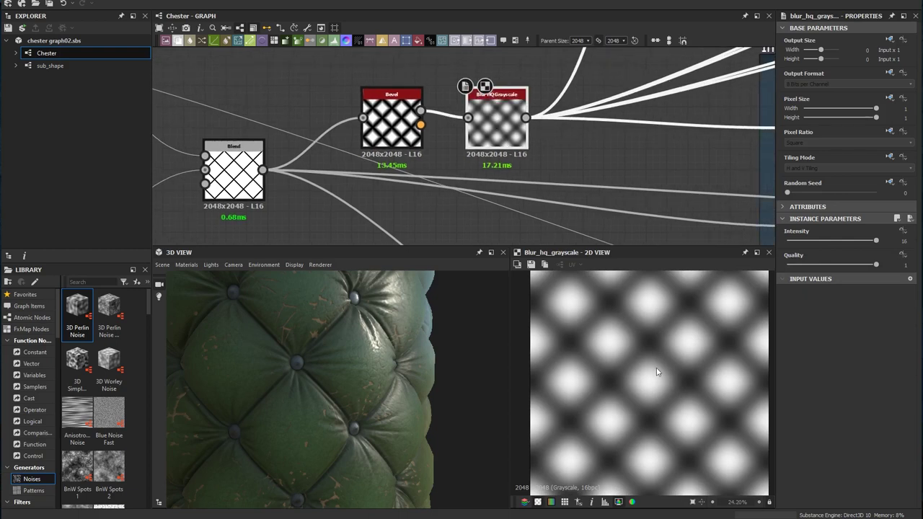
- Preview the Histogram Range and Levels nodes in the Inner Shading01 frame
middle_click_drag(698, 138, 551, 144)
scroll(550, 144, "down", 3)
middle_click_drag(561, 109, 508, 161)
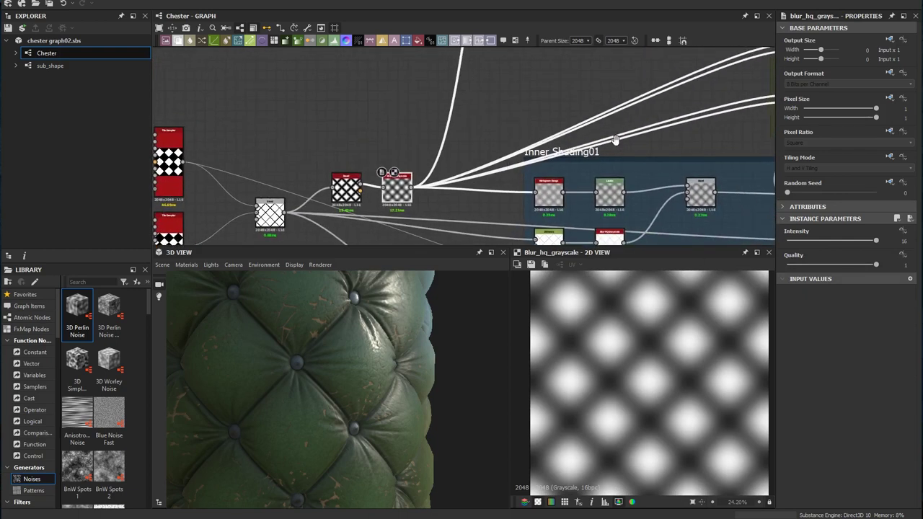
middle_click_drag(506, 192, 469, 153)
middle_click_drag(573, 148, 458, 108)
scroll(473, 156, "up", 4)
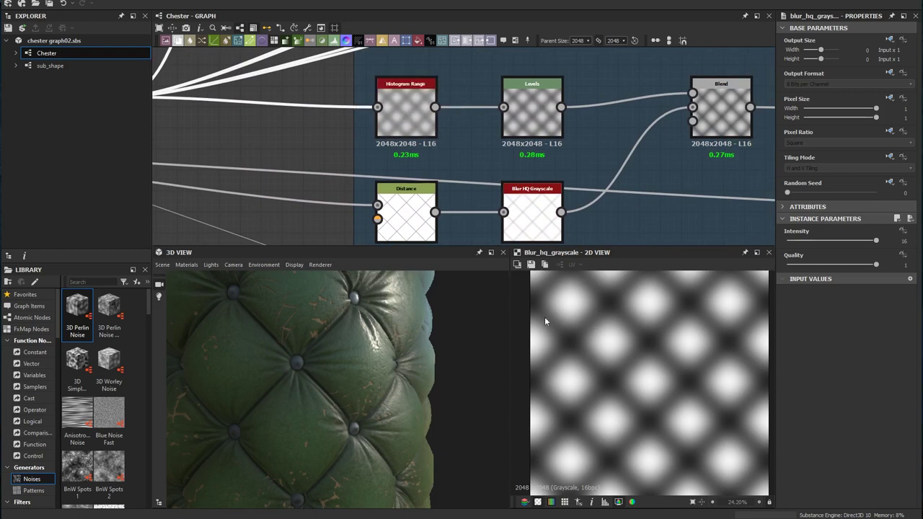
double_click(415, 98)
double_click(532, 97)
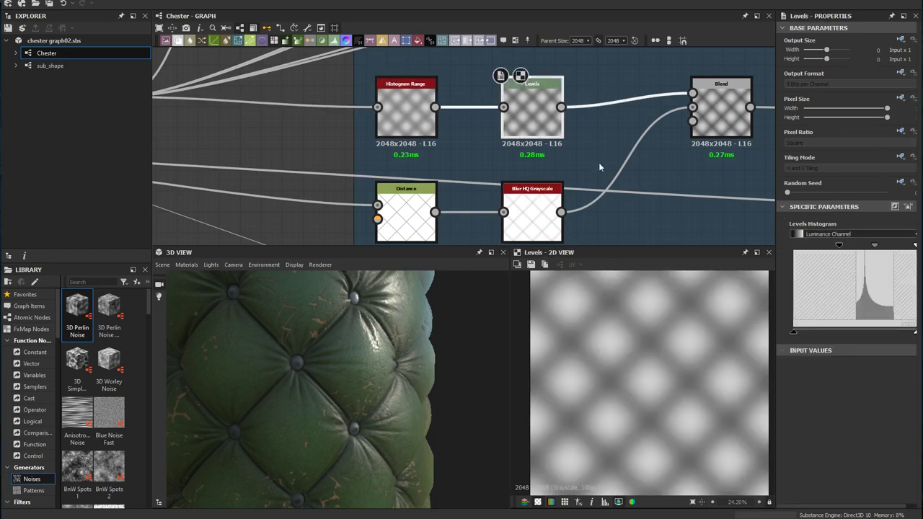
- Trace the Distance node's input back to the tile Blend node and preview that Blend
middle_click_drag(679, 184, 549, 172)
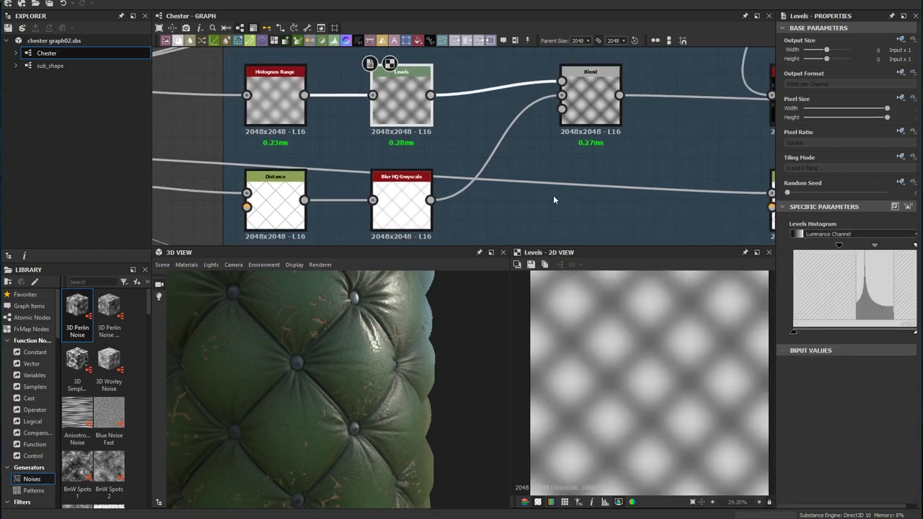
middle_click_drag(366, 180, 466, 163)
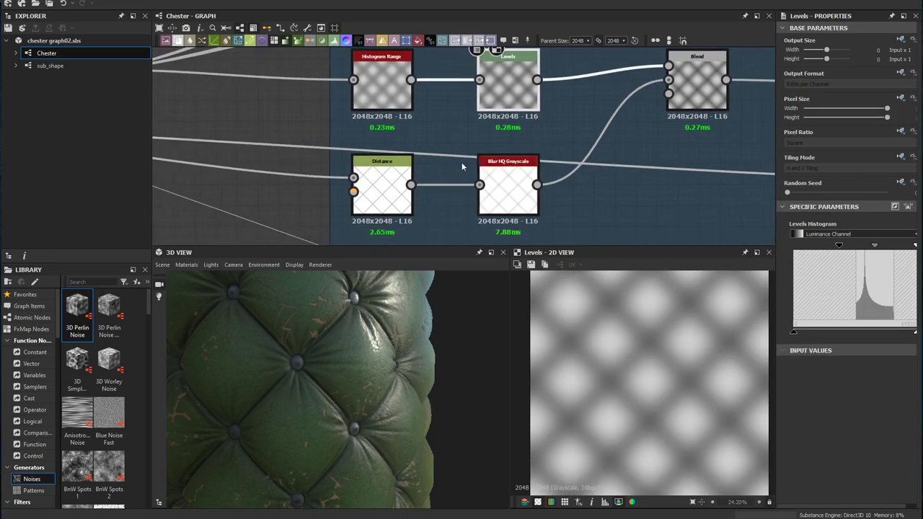
middle_click_drag(318, 167, 482, 167)
middle_click_drag(277, 158, 548, 163)
scroll(440, 162, "down", 2)
scroll(361, 150, "up", 2)
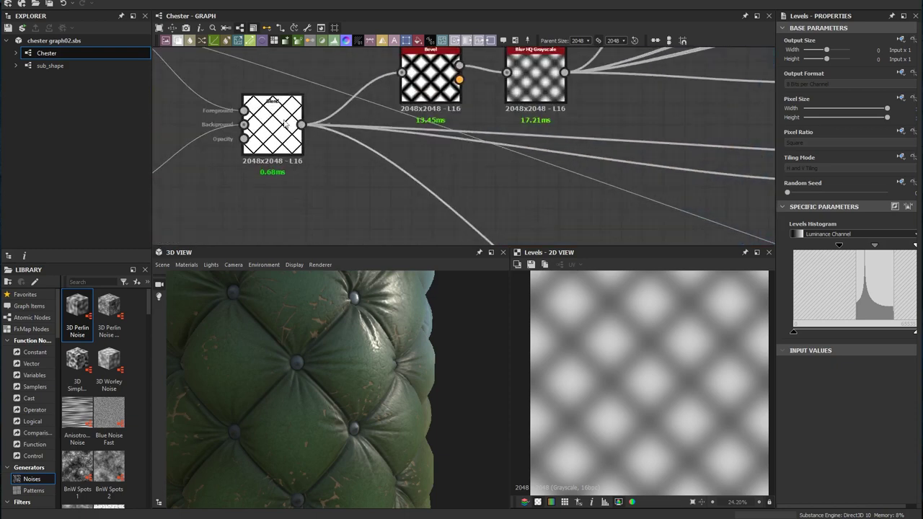
double_click(277, 128)
- Examine the Distance and Blur HQ Grayscale outputs in the Inner Shading01 frame up close at a line crossing
middle_click_drag(521, 152, 368, 126)
middle_click_drag(579, 127, 401, 128)
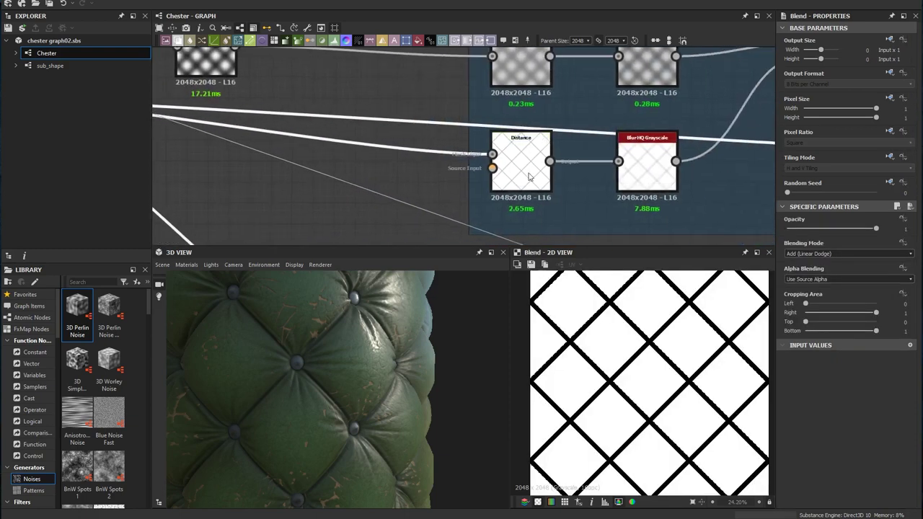
double_click(518, 169)
scroll(626, 336, "up", 5)
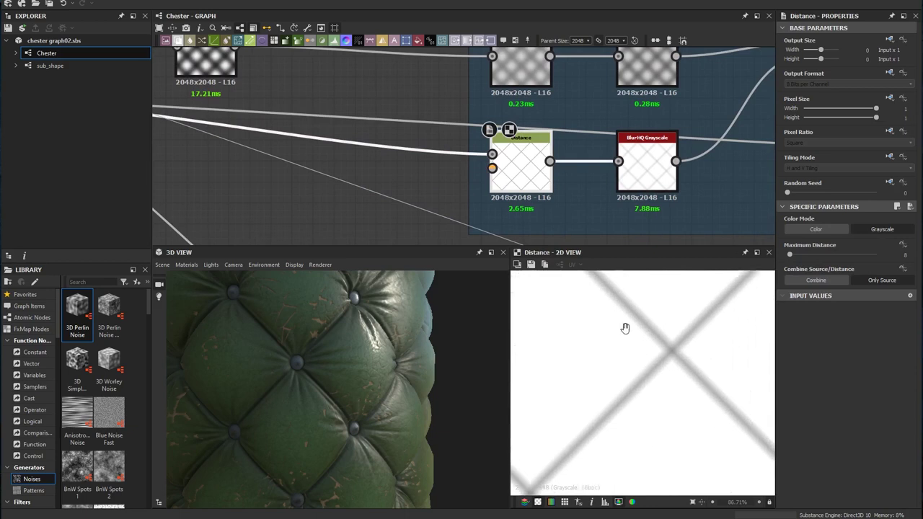
middle_click_drag(666, 192, 586, 182)
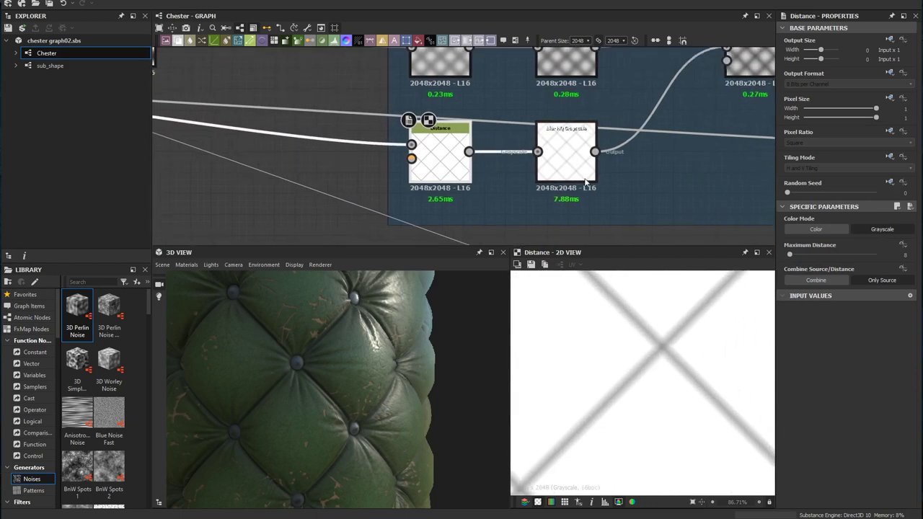
double_click(577, 163)
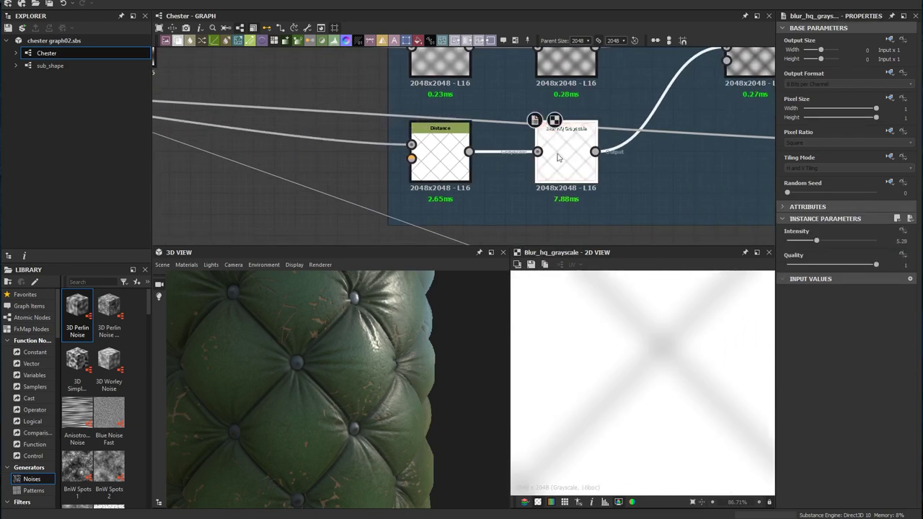
- Preview the Levels node and the Blend that merges it with the blurred distance lines in Inner Shading01
middle_click_drag(616, 152, 499, 174)
middle_click_drag(562, 99, 514, 160)
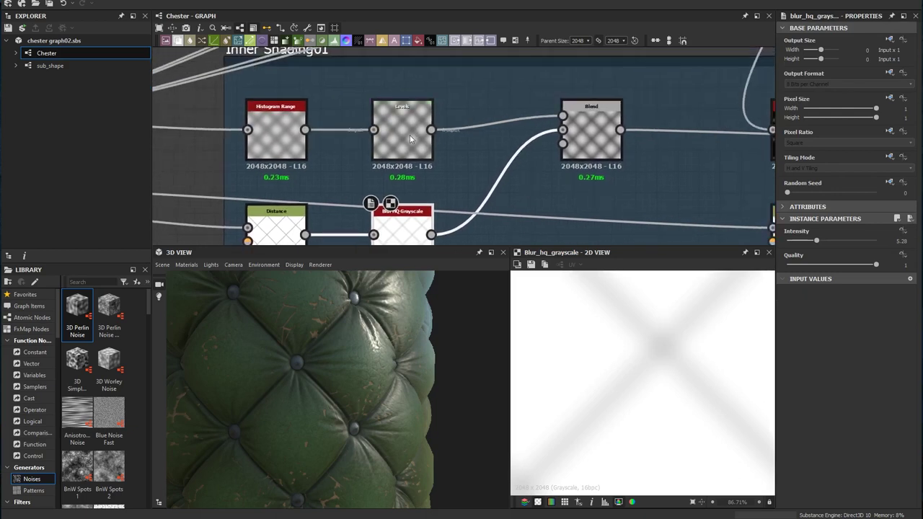
double_click(411, 139)
double_click(591, 137)
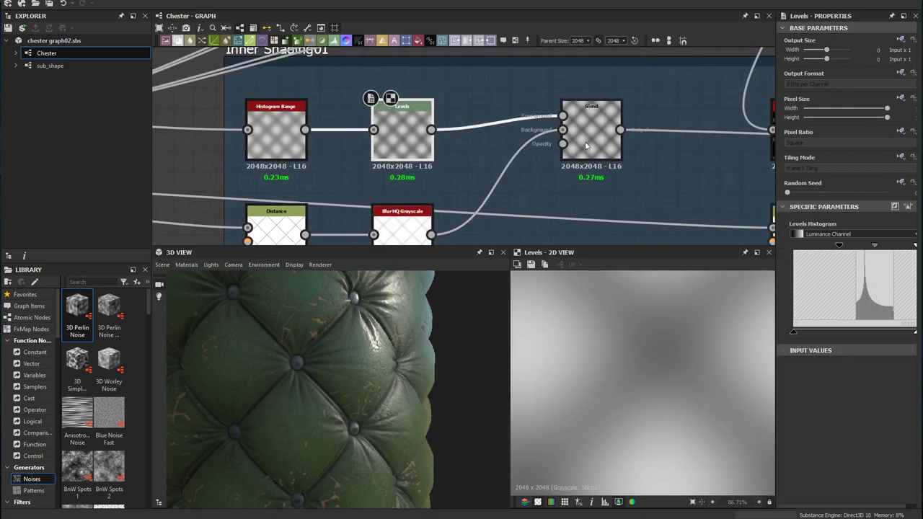
middle_click_drag(591, 137, 505, 128)
scroll(625, 384, "down", 5)
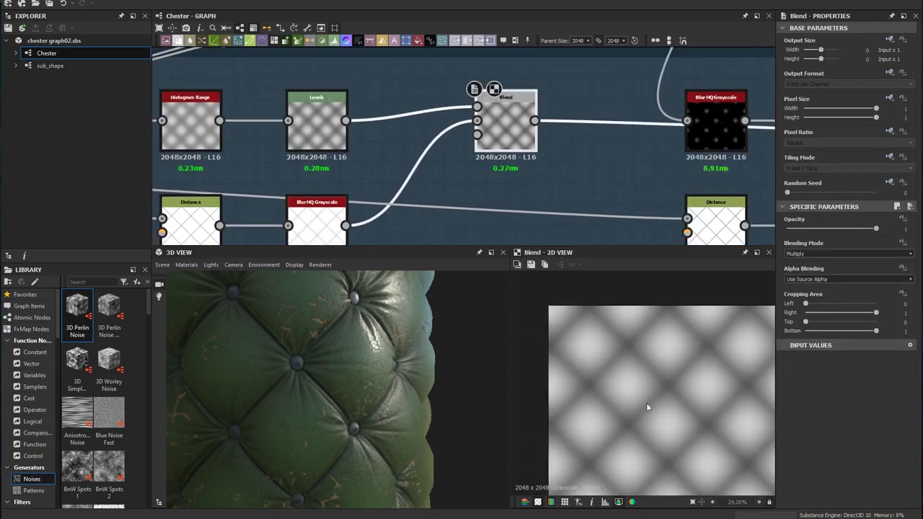
- Go back to the Blur HQ Grayscale node after the first Bevel and preview its output
middle_click_drag(619, 149, 501, 142)
middle_click_drag(439, 144, 594, 147)
scroll(586, 144, "down", 3)
scroll(580, 122, "up", 1)
mouse_move(524, 111)
middle_mouse_down()
mouse_move(533, 143)
mouse_move(536, 120)
mouse_move(529, 135)
middle_mouse_up()
scroll(532, 147, "down", 3)
mouse_move(667, 72)
middle_mouse_down()
mouse_move(526, 113)
mouse_move(548, 122)
mouse_move(658, 91)
middle_mouse_up()
middle_click_drag(548, 99, 630, 57)
scroll(394, 180, "up", 3)
scroll(397, 178, "up", 2)
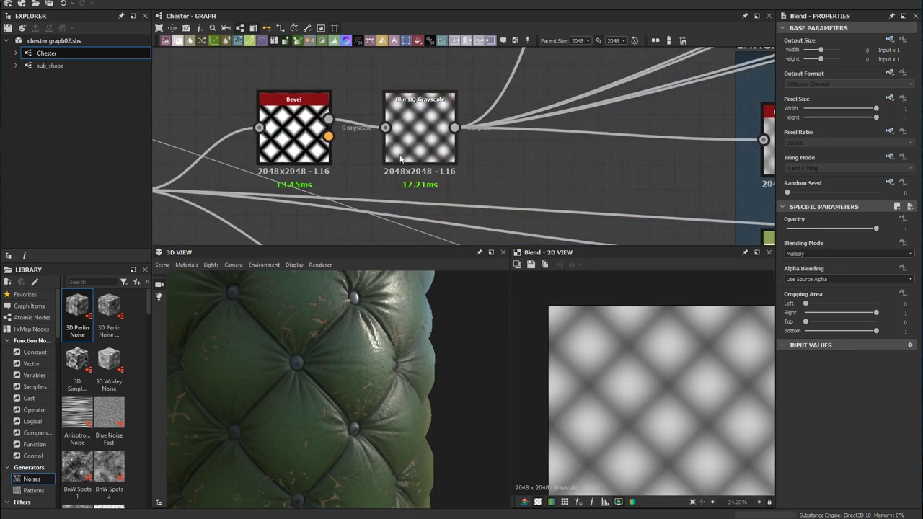
left_click(425, 138)
double_click(425, 137)
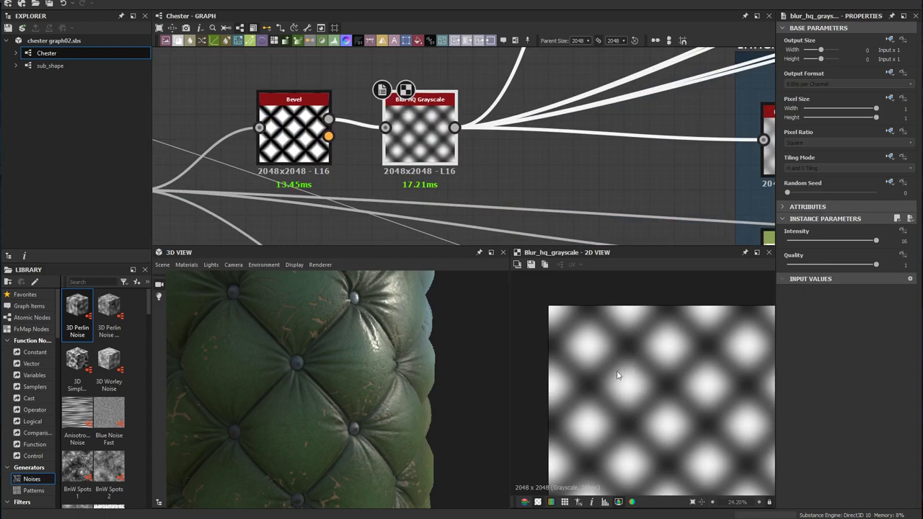
- Follow the blurred output to the Nail shape frame and preview its Histogram Scan Non-Uniform node
middle_click_drag(667, 172, 491, 172)
scroll(491, 172, "down", 3)
middle_click_drag(523, 139, 406, 222)
middle_click_drag(604, 142, 399, 179)
scroll(399, 180, "up", 3)
middle_click_drag(567, 152, 542, 209)
scroll(482, 170, "down", 4)
middle_click_drag(515, 124, 548, 245)
middle_click_drag(507, 155, 575, 176)
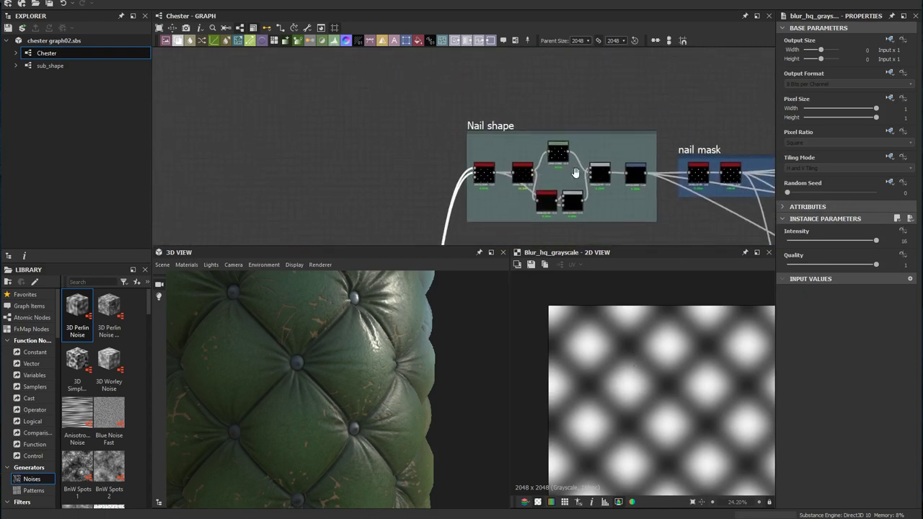
scroll(489, 188, "up", 3)
scroll(490, 188, "up", 1)
middle_click_drag(493, 137, 519, 167)
left_click(510, 183)
left_click(510, 184)
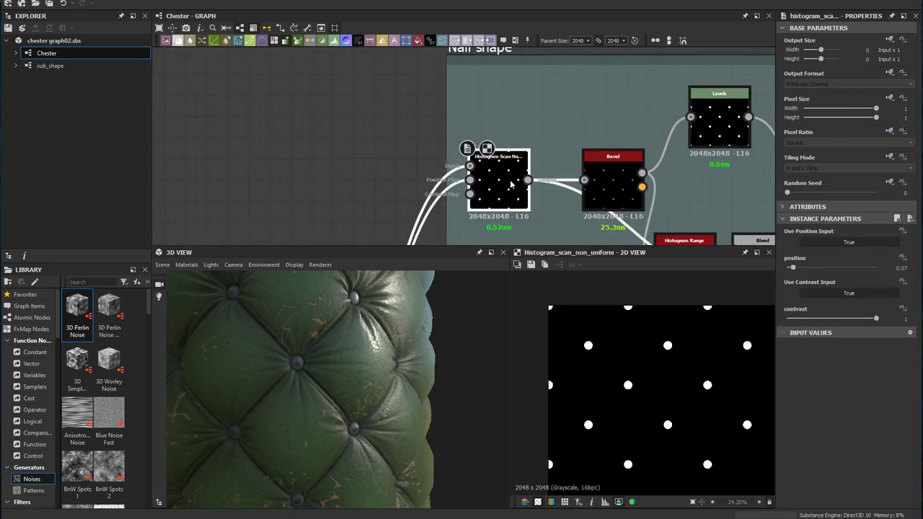
- Preview the Bevel node in the Nail shape frame and examine one nail dot and the bevel parameters
scroll(568, 143, "down", 4)
middle_click_drag(488, 200, 541, 58)
middle_click_drag(530, 242, 547, 149)
left_click(522, 123)
middle_click_drag(605, 231, 482, 240)
scroll(481, 227, "down", 3)
middle_click_drag(478, 60, 493, 182)
scroll(493, 182, "up", 7)
middle_click_drag(501, 139, 475, 187)
left_click(496, 133)
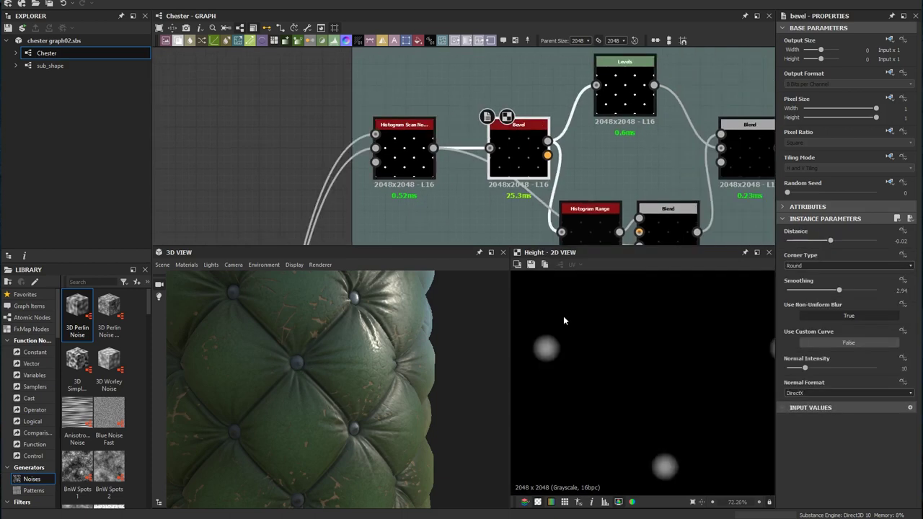
middle_click_drag(575, 202, 497, 162)
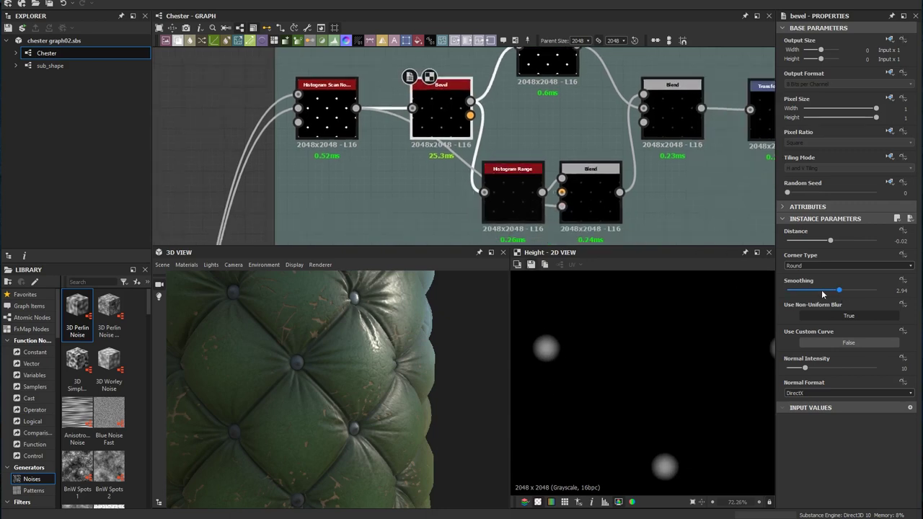
scroll(591, 335, "up", 2)
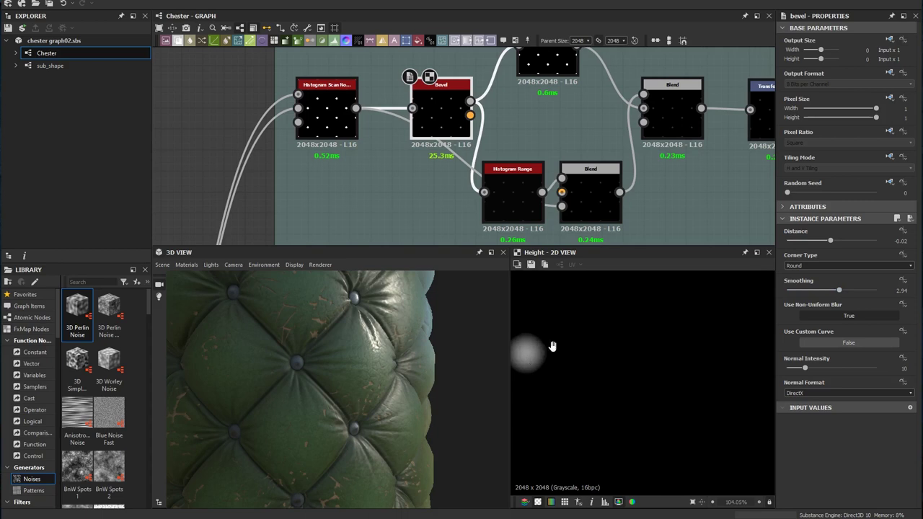
middle_click_drag(532, 350, 586, 329)
- Preview the Levels node in the Nail shape frame and examine the edge of one dot
middle_click_drag(549, 154, 463, 158)
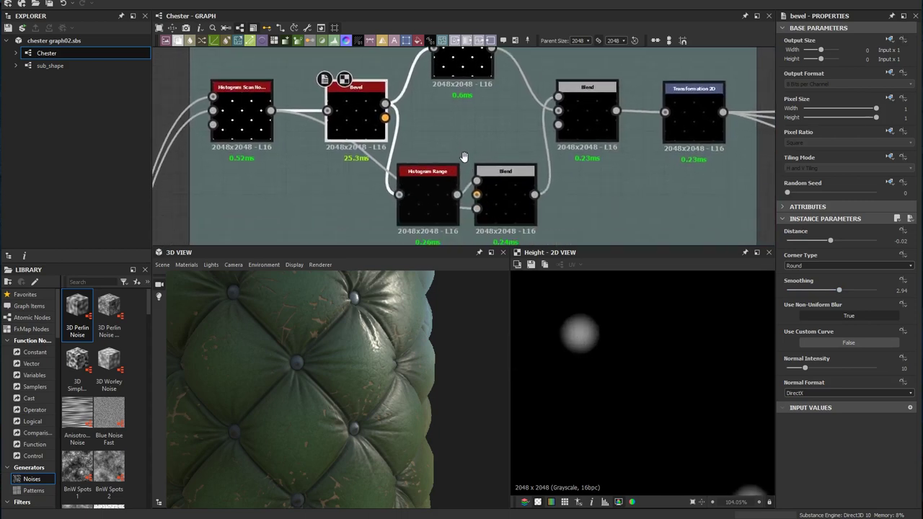
middle_click_drag(447, 116, 425, 134)
double_click(436, 90)
middle_click_drag(438, 97, 439, 133)
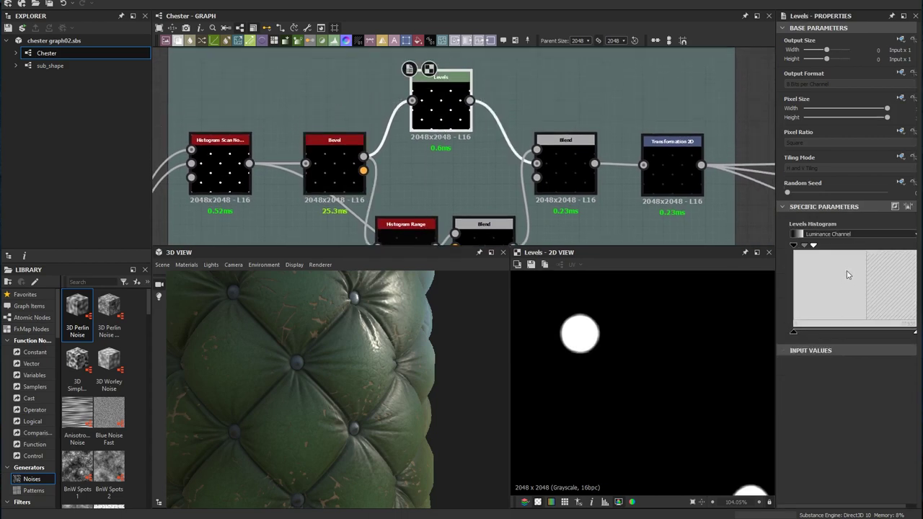
scroll(589, 353, "up", 4)
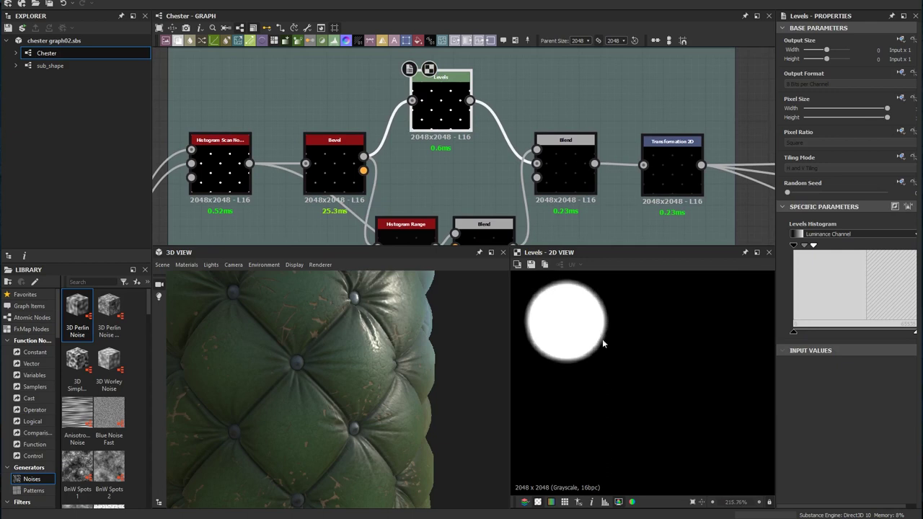
- Preview the Histogram Range node in the Nail shape frame and examine its range and position parameters
middle_click_drag(550, 216, 554, 150)
left_click(408, 192)
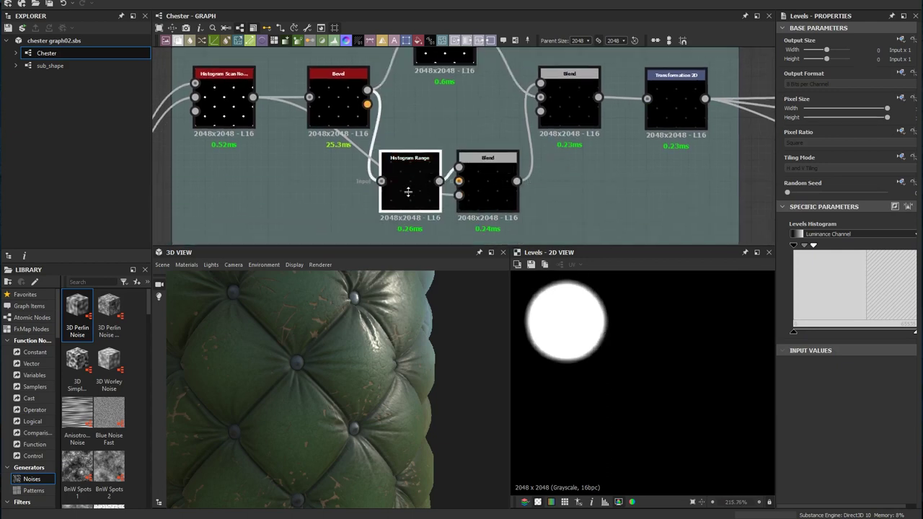
left_click(408, 191)
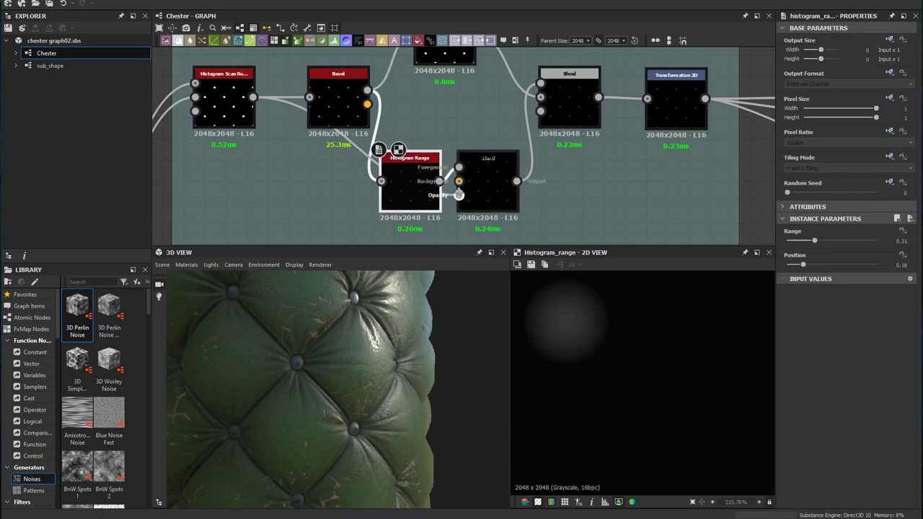
- Preview the Multiply Blend node feeding the Transformation 2D in the Nail shape frame and examine one dot
middle_click_drag(564, 119, 531, 136)
left_click(532, 135)
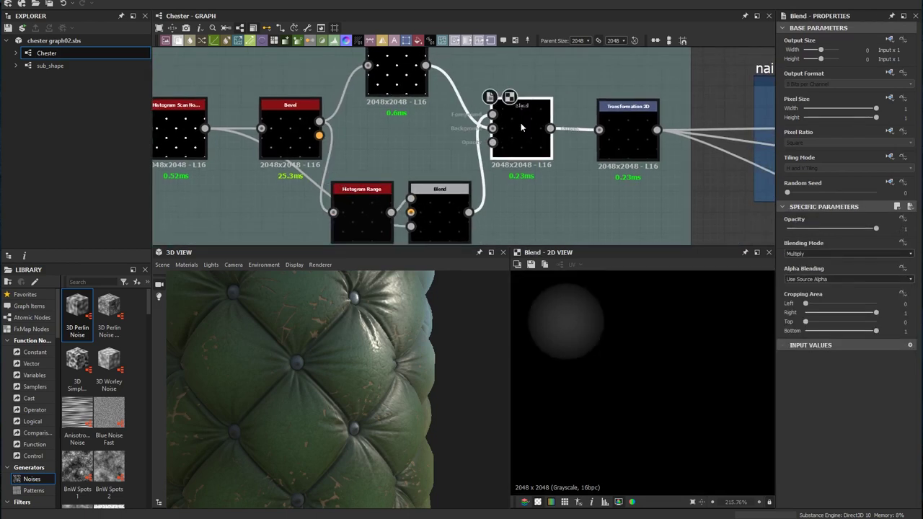
scroll(573, 328, "down", 3)
- Preview the Transformation 2D node at the end of the Nail shape frame and compare it with the 3D model's nails
middle_click_drag(636, 171, 547, 175)
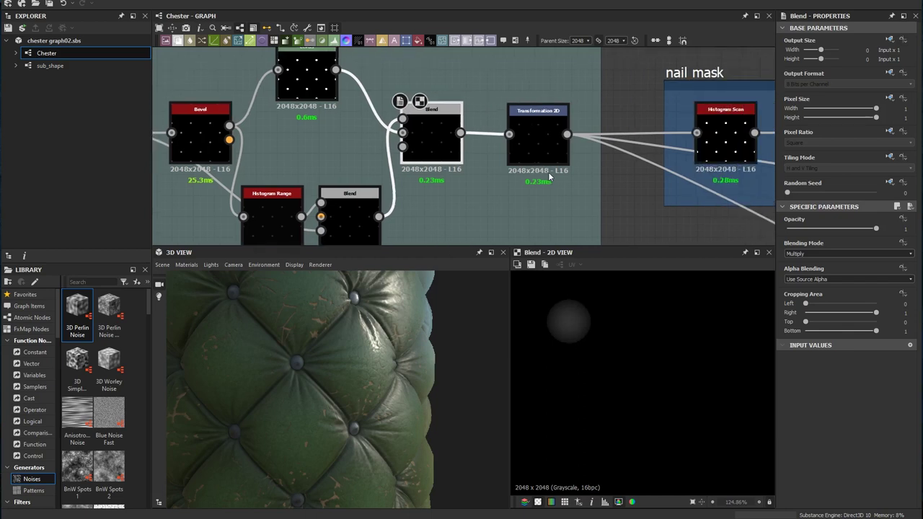
left_click(538, 146)
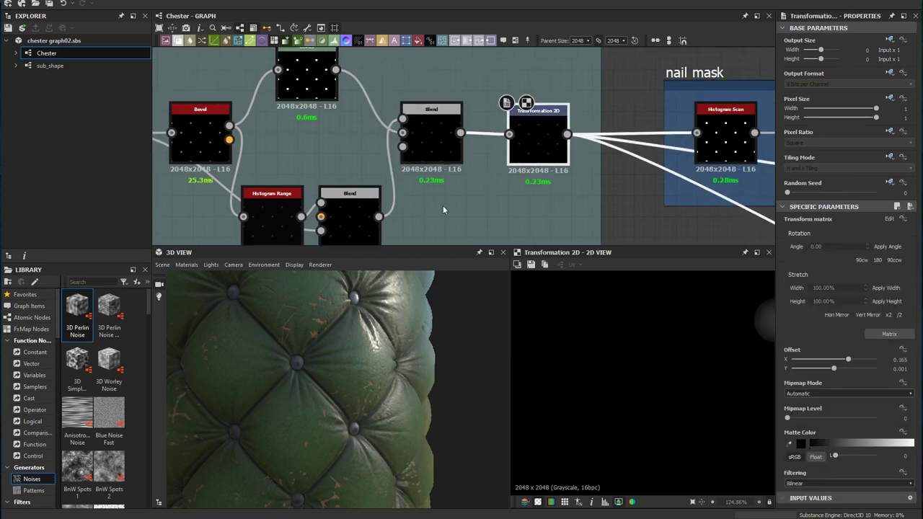
middle_click_drag(298, 179, 378, 121)
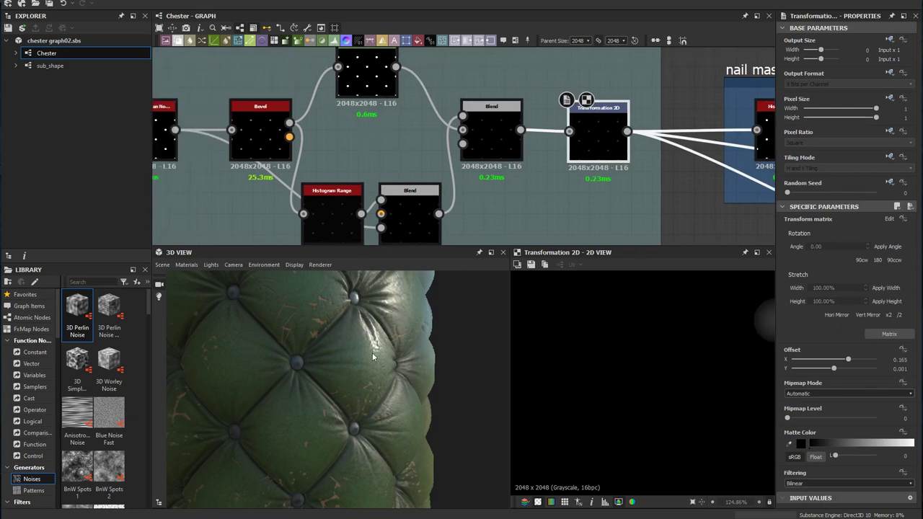
left_click_drag(372, 355, 340, 356)
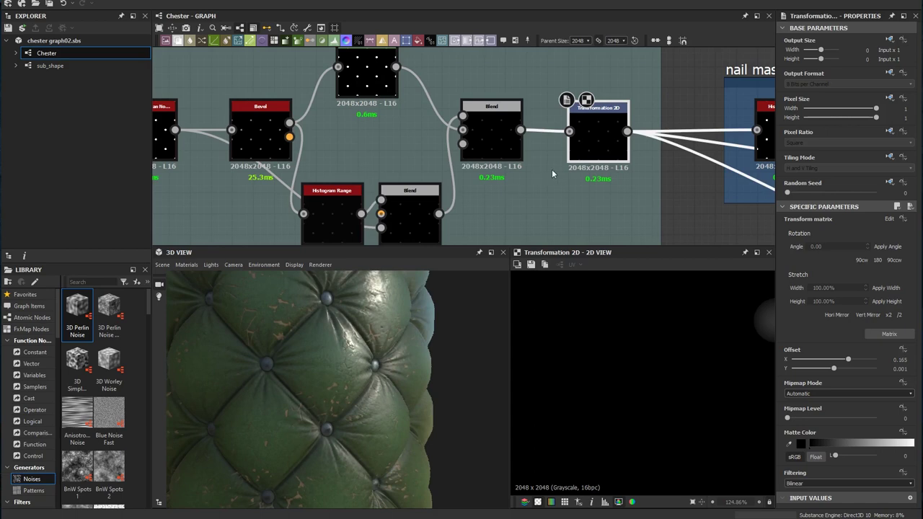
middle_click_drag(542, 178, 493, 182)
left_click(549, 166)
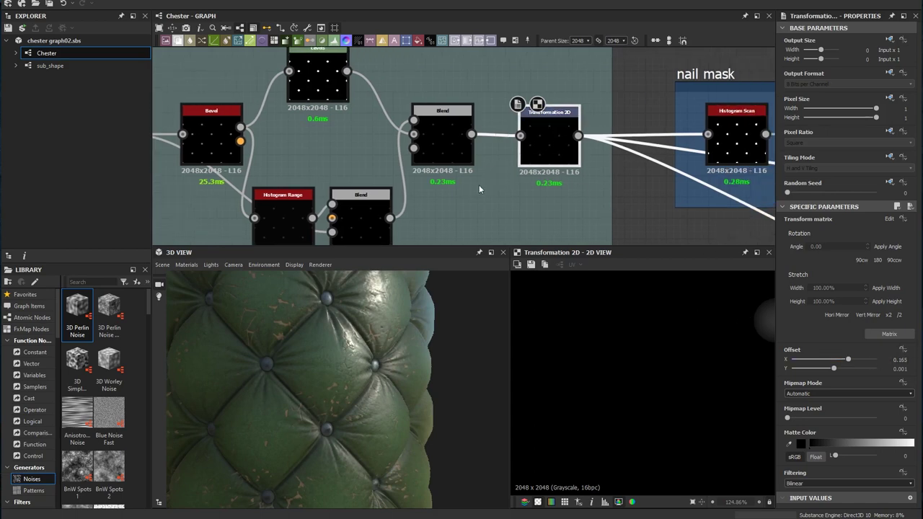
mouse_move(329, 347)
left_mouse_down()
mouse_move(383, 356)
mouse_move(326, 348)
left_mouse_up()
- Follow the connection to the nail mask frame and preview its Histogram Scan node
middle_click_drag(663, 149, 505, 135)
scroll(510, 135, "down", 3)
middle_click_drag(572, 139, 494, 159)
scroll(493, 159, "up", 3)
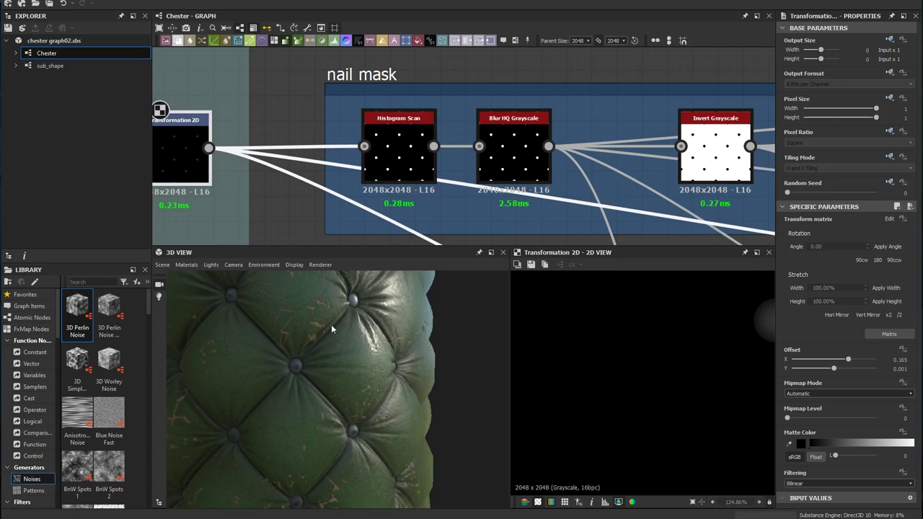
middle_click_drag(500, 190, 457, 179)
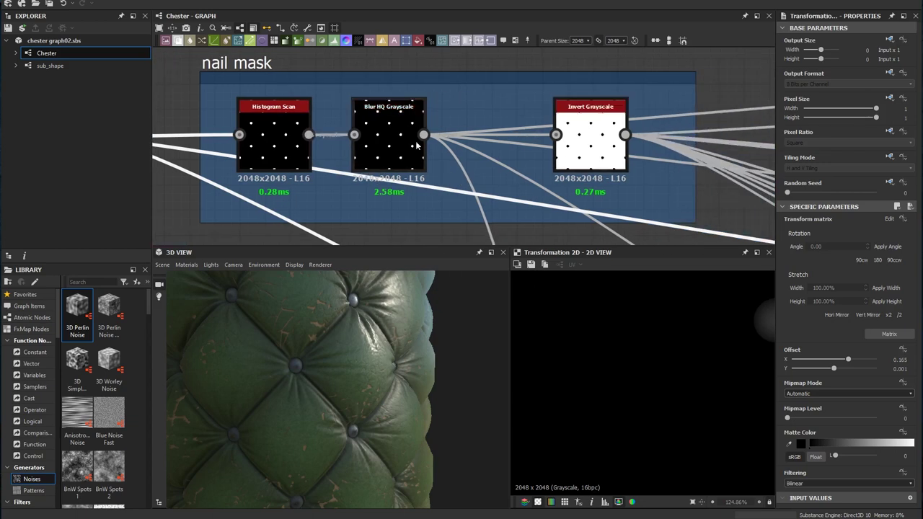
left_click(276, 165)
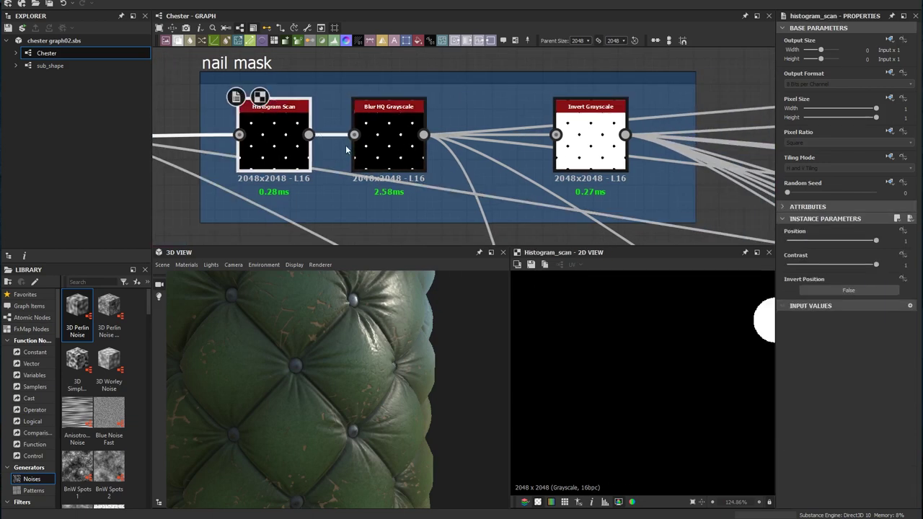
- Preview the Blur HQ Grayscale node in the nail mask frame and compare its dot with a nail on the 3D model
middle_click_drag(324, 136, 348, 144)
left_click(460, 145)
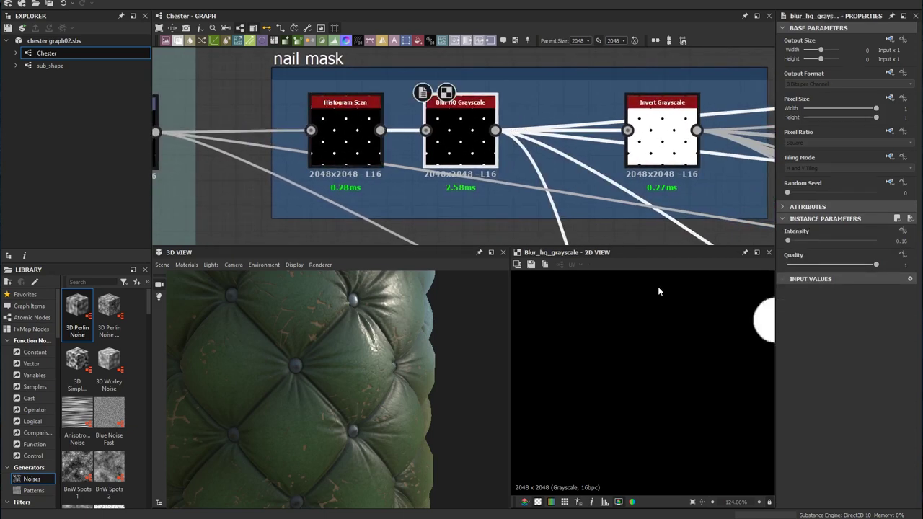
middle_click_drag(656, 291, 569, 294)
scroll(690, 330, "up", 3)
left_click_drag(265, 369, 343, 369)
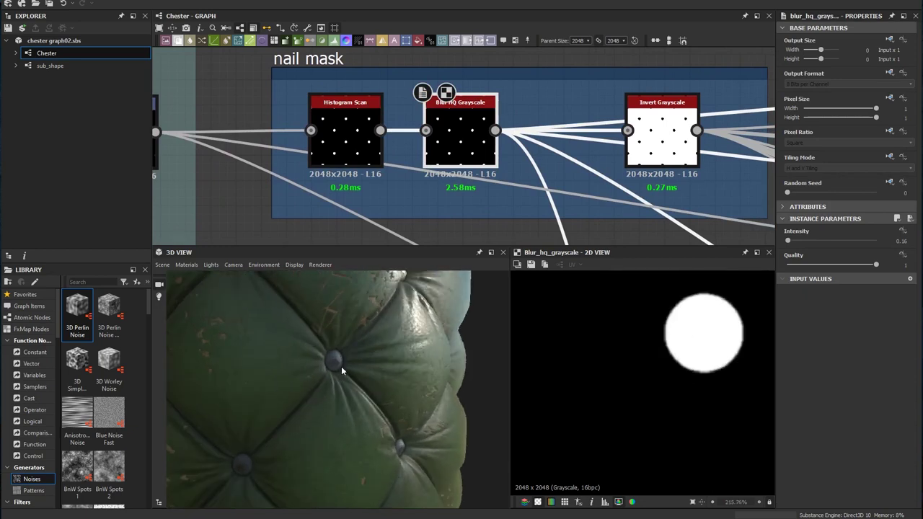
middle_click_drag(675, 132, 641, 136)
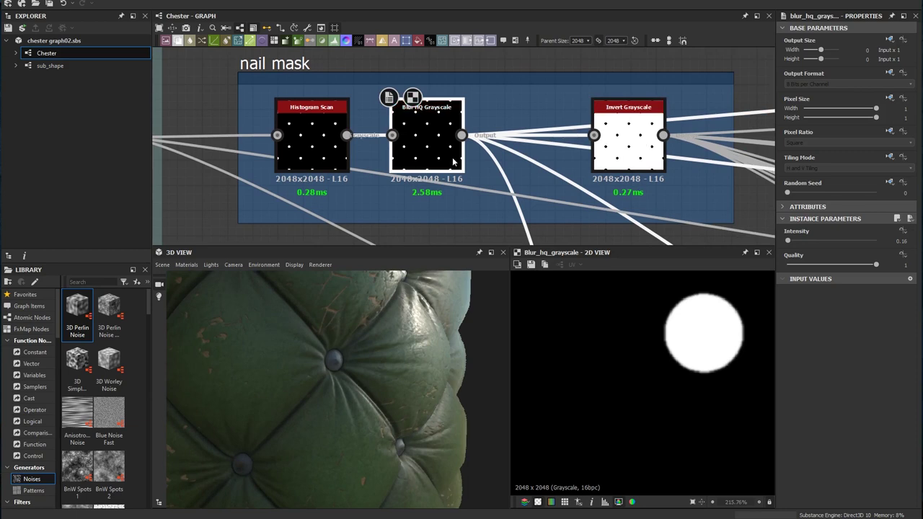
scroll(662, 308, "down", 2)
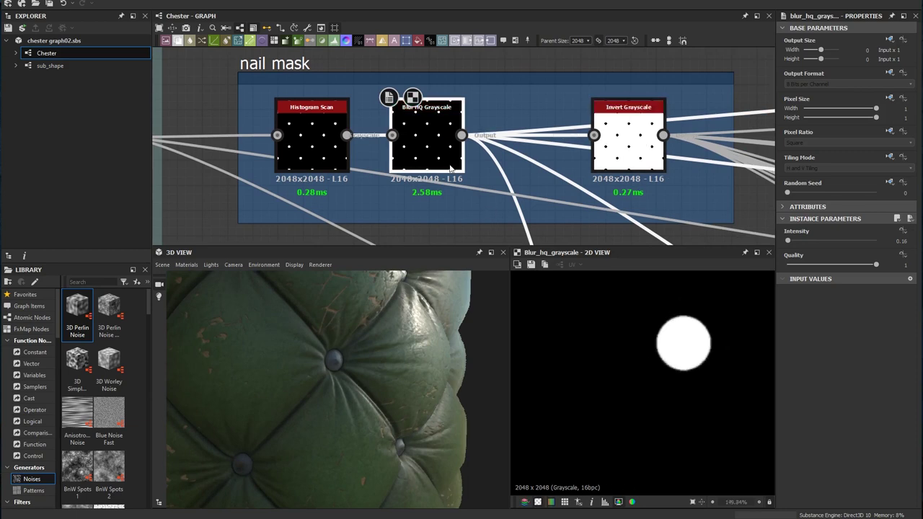
scroll(435, 159, "down", 2)
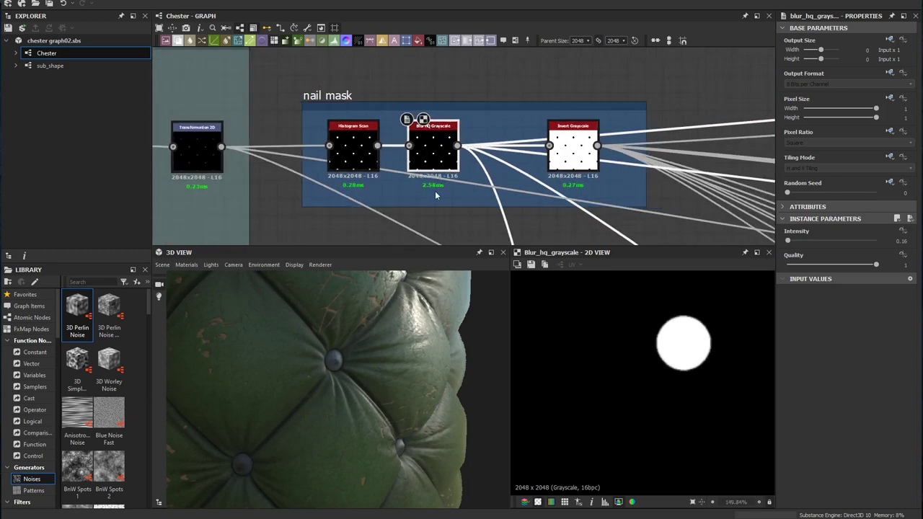
- Preview the Invert Grayscale node in the nail mask frame
scroll(608, 120, "up", 3)
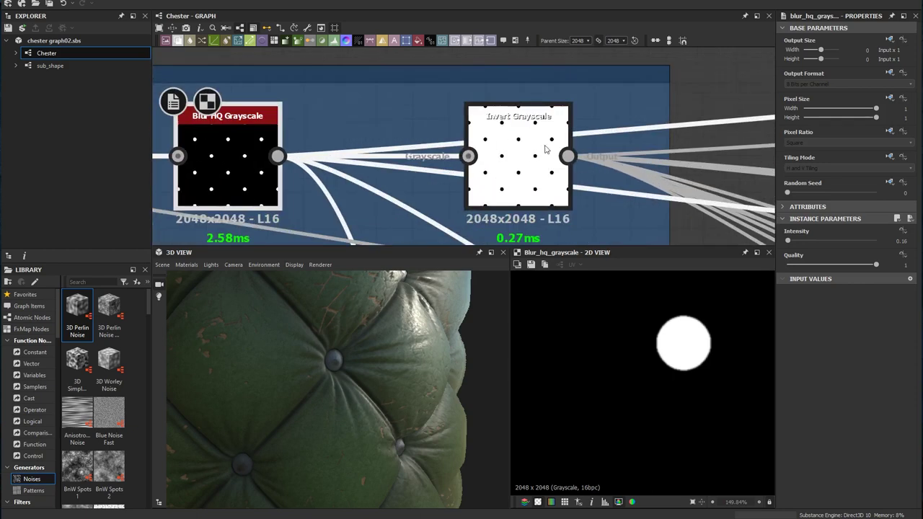
left_click(527, 166)
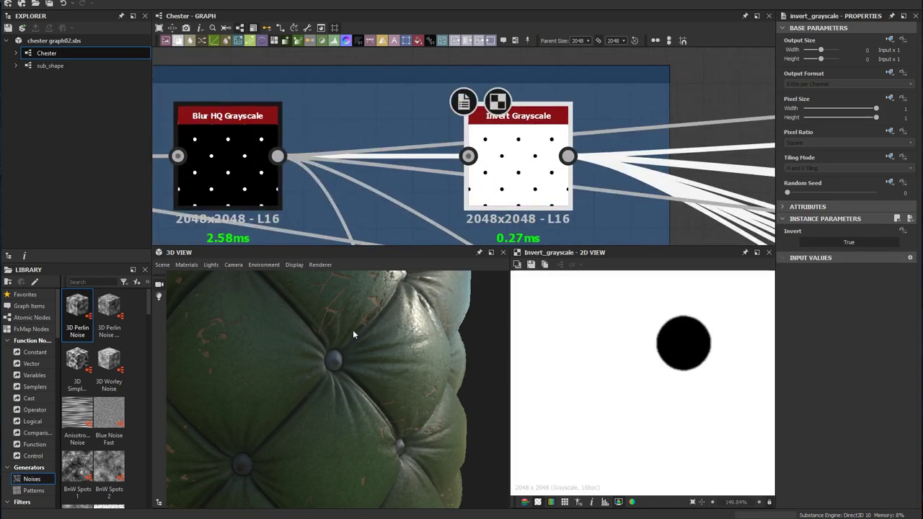
scroll(509, 152, "down", 2)
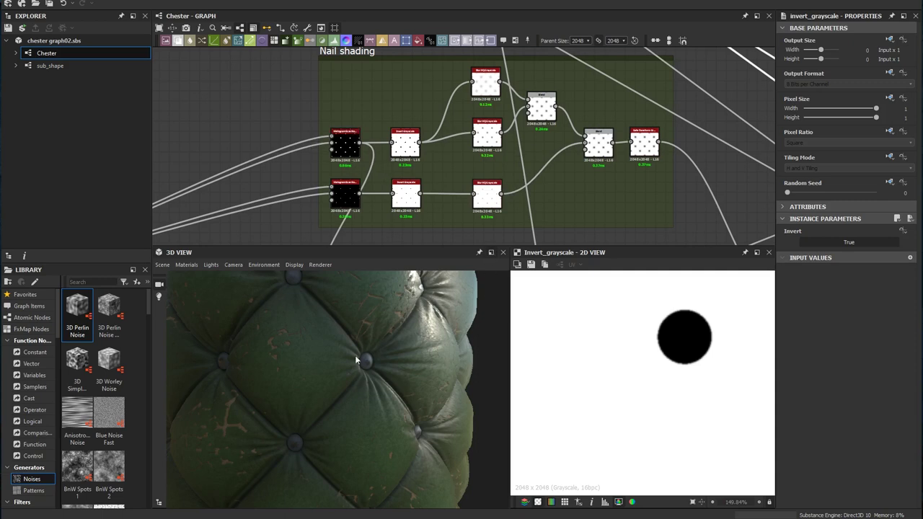
- Trace back through the Nail shape frame and preview the lower Histogram Scan Non-Uniform node in the Nail shading frame
mouse_move(550, 176)
middle_mouse_down()
mouse_move(519, 184)
mouse_move(532, 170)
middle_mouse_up()
middle_click_drag(423, 173, 457, 181)
middle_click_drag(323, 137, 422, 186)
scroll(418, 187, "down", 3)
middle_click_drag(364, 180, 412, 200)
scroll(372, 148, "up", 3)
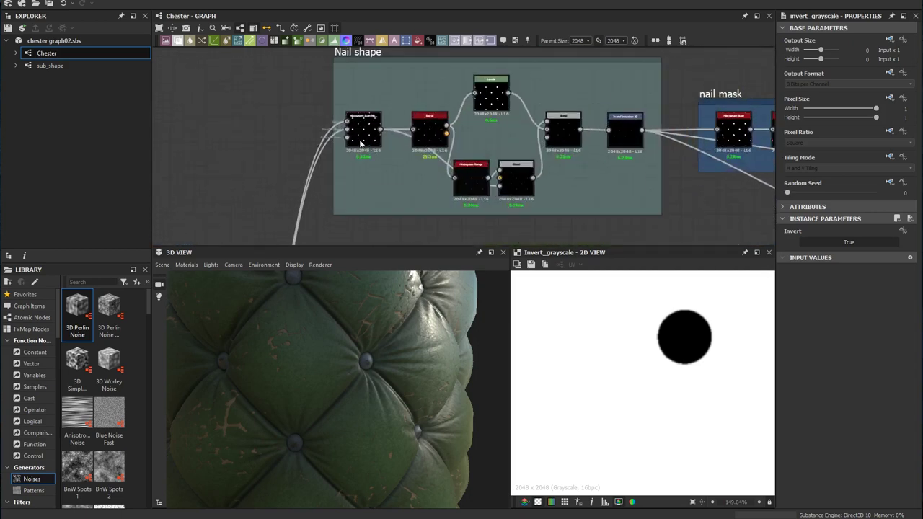
scroll(365, 139, "up", 2)
mouse_move(592, 235)
middle_mouse_down()
mouse_move(439, 112)
mouse_move(456, 143)
mouse_move(410, 48)
middle_mouse_up()
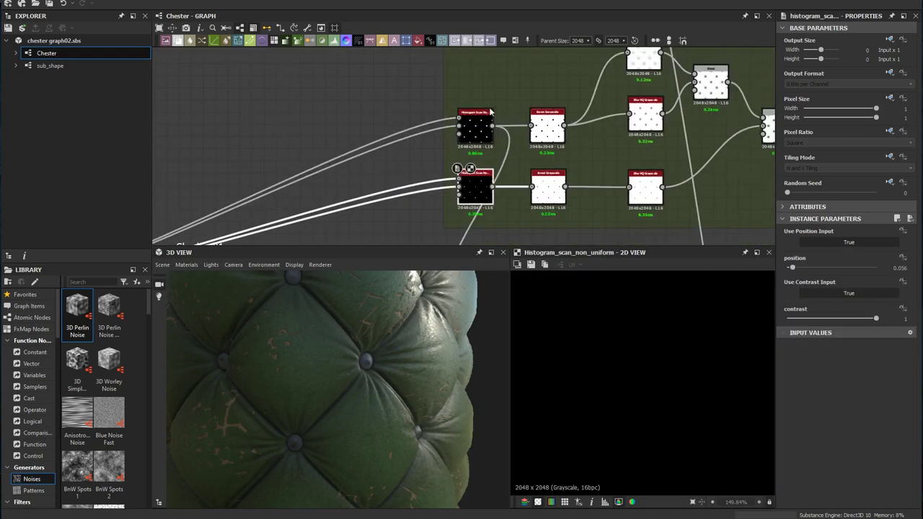
- Preview the middle Blur HQ Grayscale node in the Nail shading frame and examine the whole blurred dot pattern
middle_click_drag(528, 138, 300, 141)
scroll(300, 142, "up", 2)
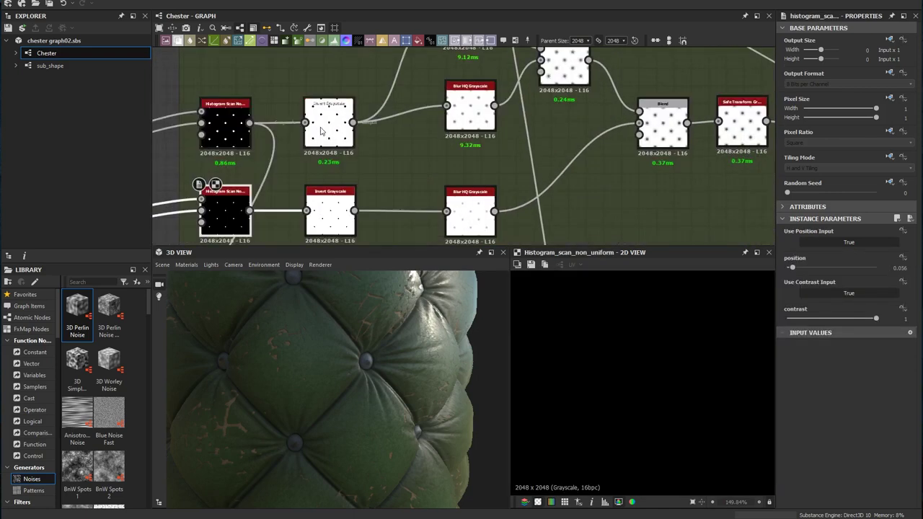
middle_click_drag(398, 144, 314, 174)
left_click(395, 144)
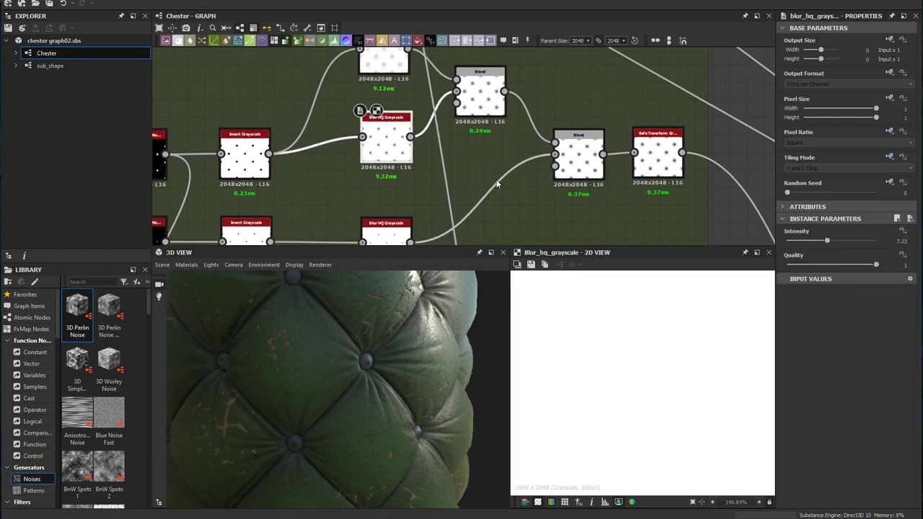
middle_click_drag(503, 178, 475, 153)
scroll(620, 315, "down", 6)
middle_click_drag(492, 113, 471, 102)
middle_click_drag(430, 141, 451, 191)
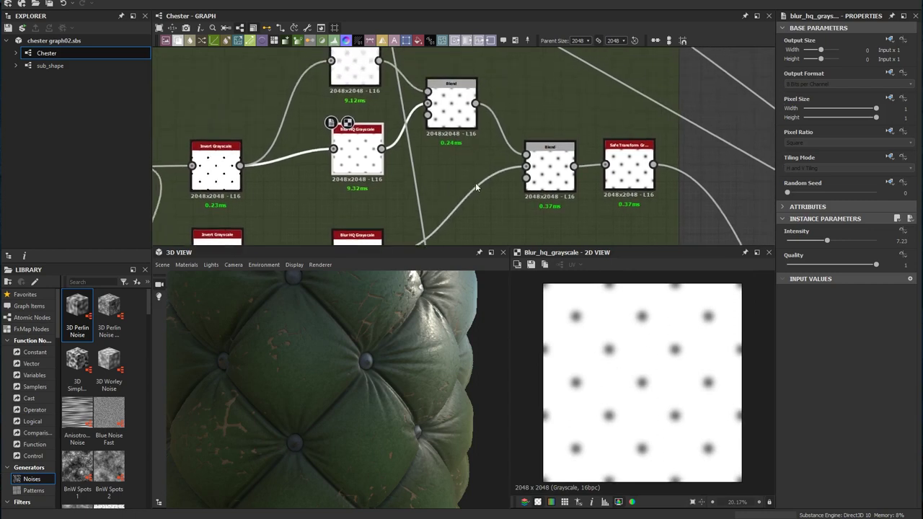
- Preview the final Multiply Blend node in the Nail shading frame and examine the soft shading around a dot
left_click(541, 162)
scroll(635, 379, "up", 5)
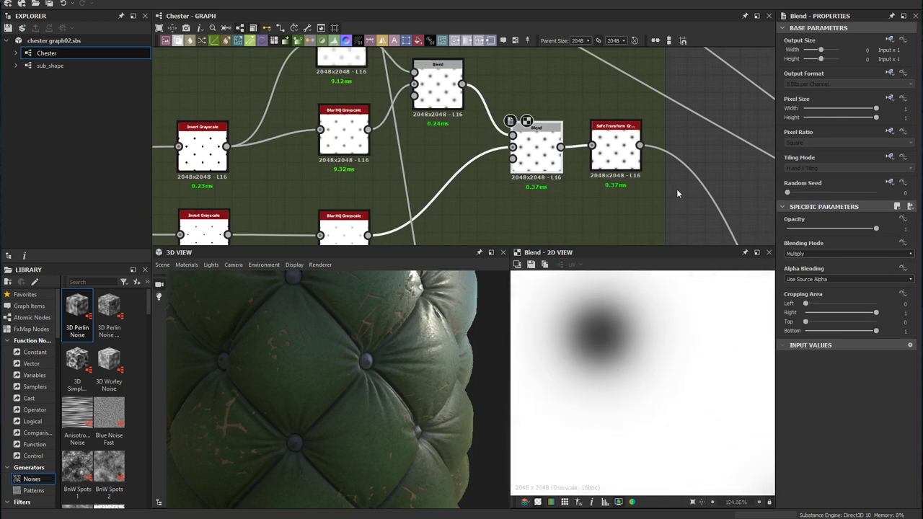
scroll(667, 306, "down", 6)
- Go back to the Transformation 2D node in the Nail shape frame and review its offset against the Nail shading result
left_click(615, 148)
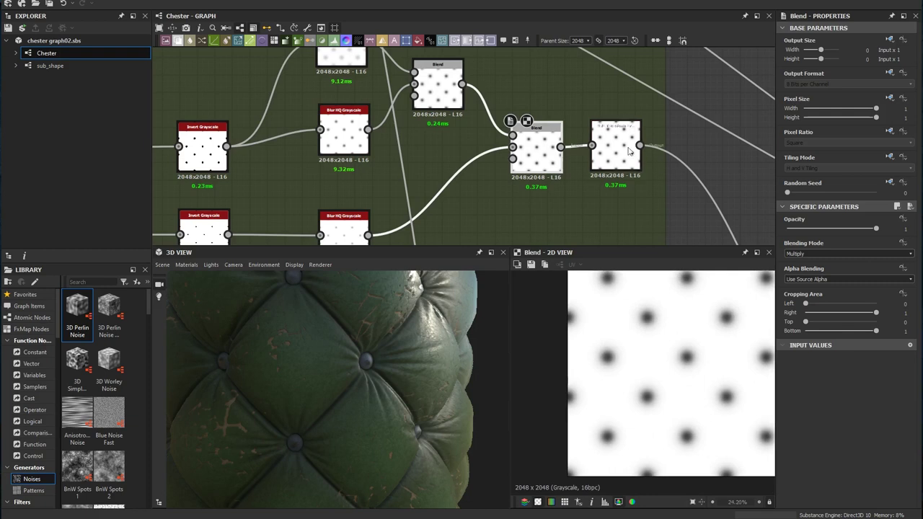
scroll(554, 162, "up", 2)
scroll(554, 162, "down", 3)
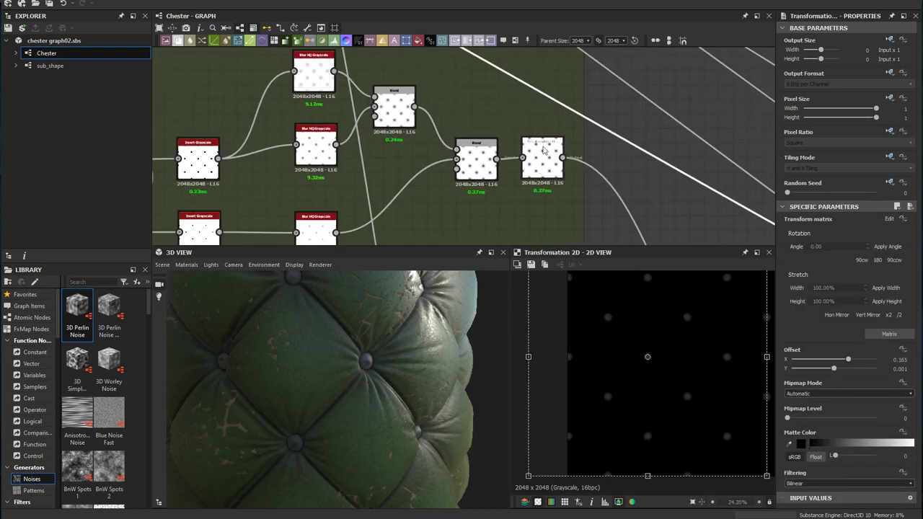
scroll(552, 160, "down", 4)
scroll(395, 123, "up", 3)
scroll(394, 124, "up", 3)
middle_click_drag(635, 194, 442, 86)
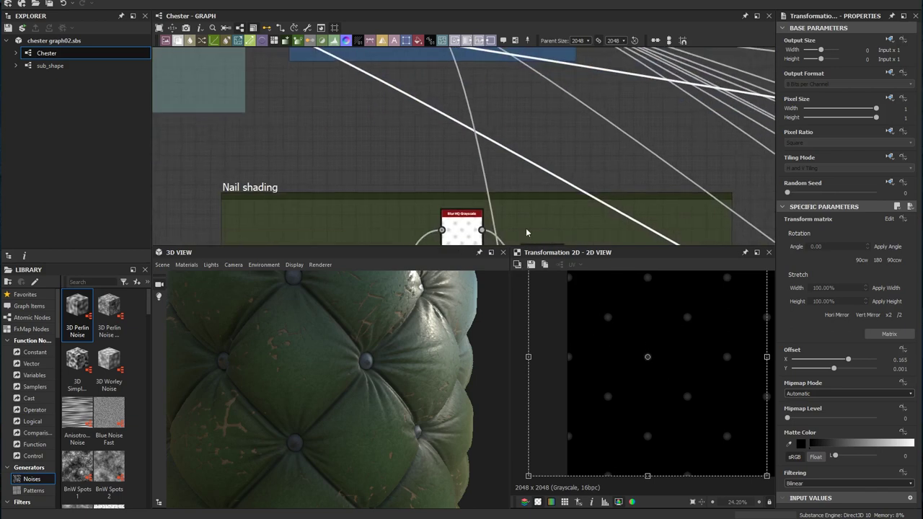
middle_click_drag(397, 175, 498, 264)
middle_click_drag(307, 98, 370, 129)
left_click(365, 153)
middle_click_drag(555, 165, 455, 132)
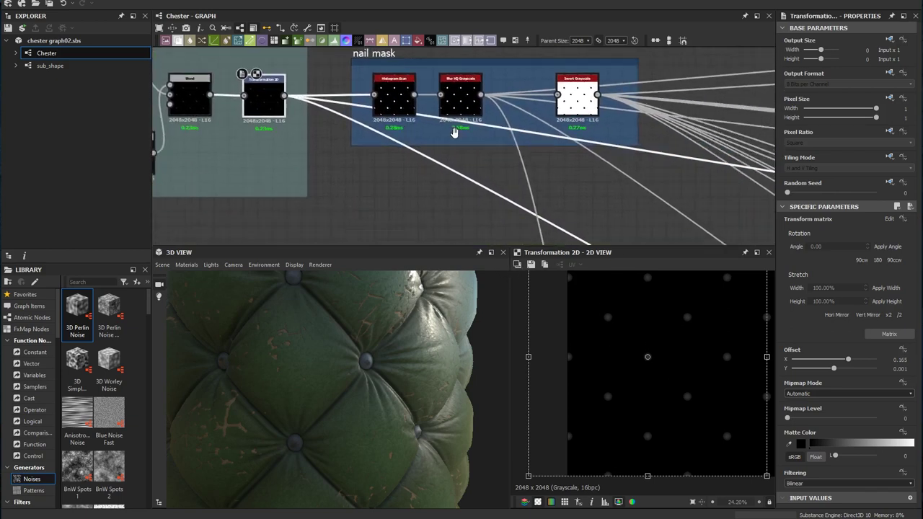
- Preview the Safe Transform Grayscale node ending the Nail shading frame and compare its shading with the 3D model's nails
scroll(455, 132, "down", 3)
middle_click_drag(569, 226, 456, 150)
scroll(488, 189, "up", 2)
middle_click_drag(488, 181, 514, 121)
scroll(458, 150, "down", 3)
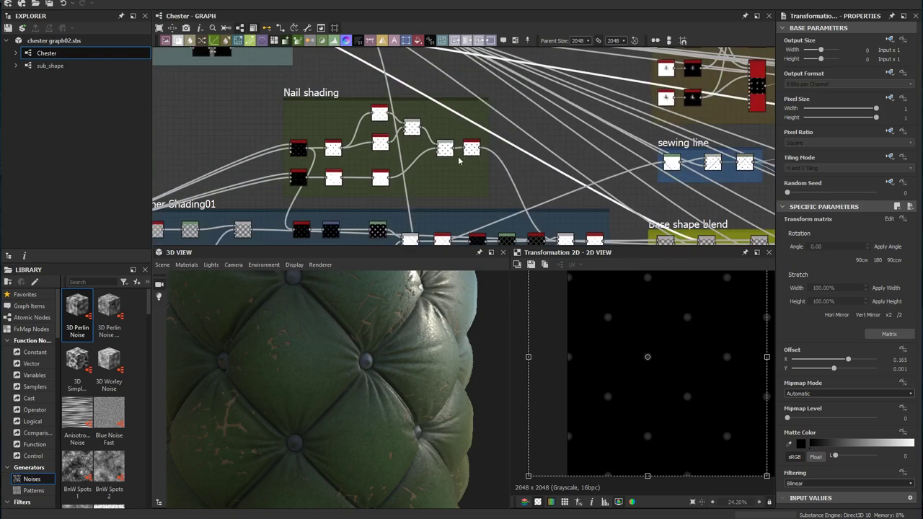
middle_click_drag(471, 154, 514, 207)
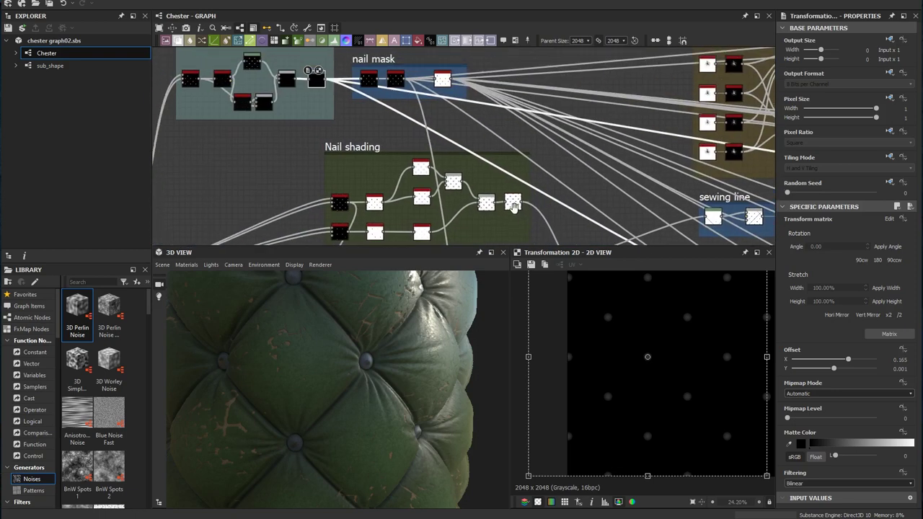
scroll(512, 206, "up", 2)
double_click(531, 131)
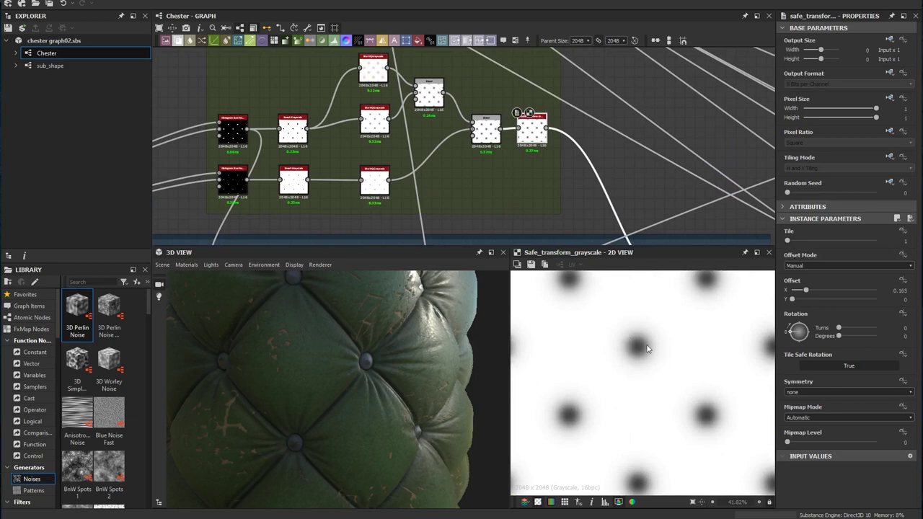
middle_click_drag(515, 144, 510, 101)
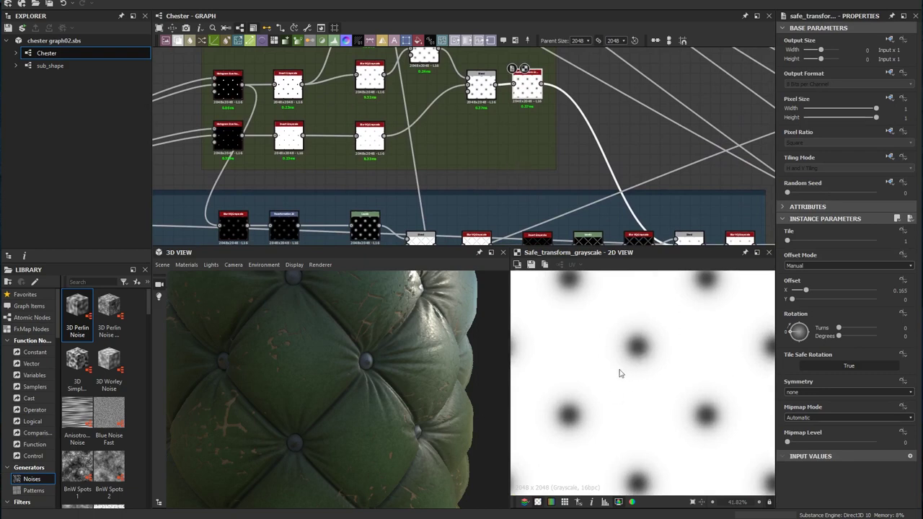
left_click_drag(424, 378, 384, 349)
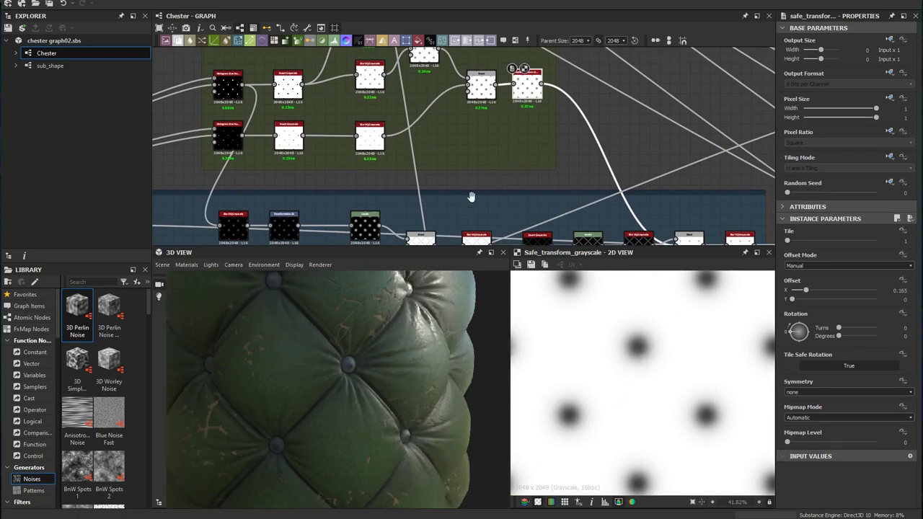
- Return to the Add (Linear Dodge) Blend node ahead of the Inner Shading01 frame and preview the diamond tile pattern
middle_click_drag(488, 180, 576, 107)
middle_click_drag(334, 124, 395, 121)
middle_click_drag(276, 186, 650, 157)
double_click(227, 148)
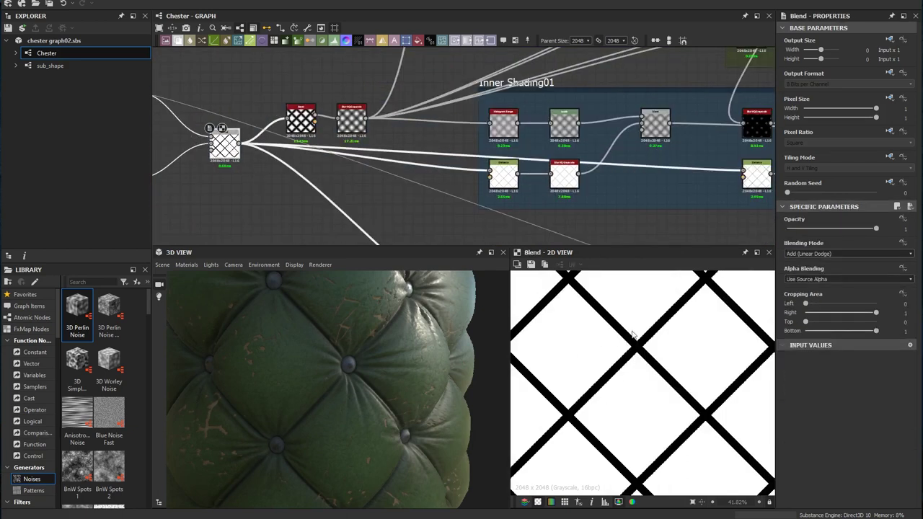
- Preview the Blur HQ Grayscale node following the Distance node in the lower row of the Inner Shading01 frame
middle_click_drag(731, 225, 510, 225)
scroll(511, 225, "up", 4)
middle_click_drag(559, 189, 507, 186)
double_click(488, 152)
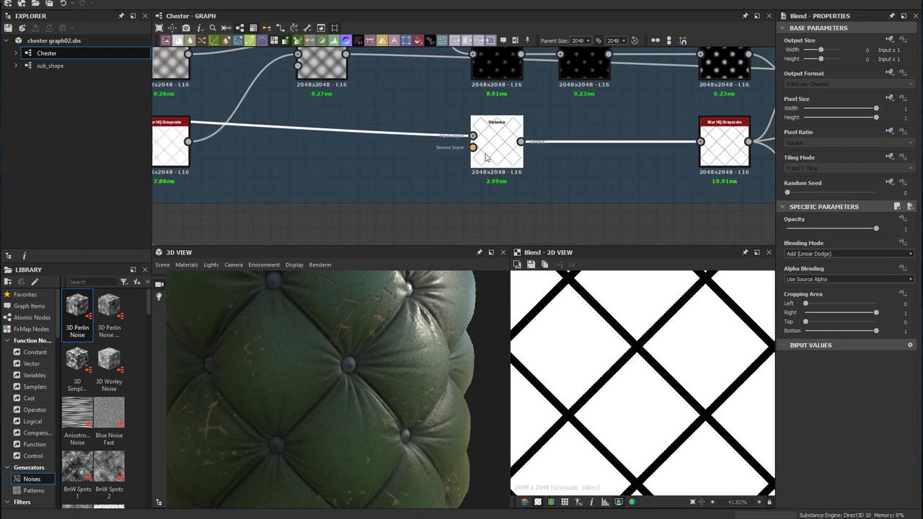
scroll(638, 364, "up", 3)
middle_click_drag(669, 181, 537, 191)
left_click(600, 162)
double_click(600, 162)
middle_click_drag(601, 162, 495, 222)
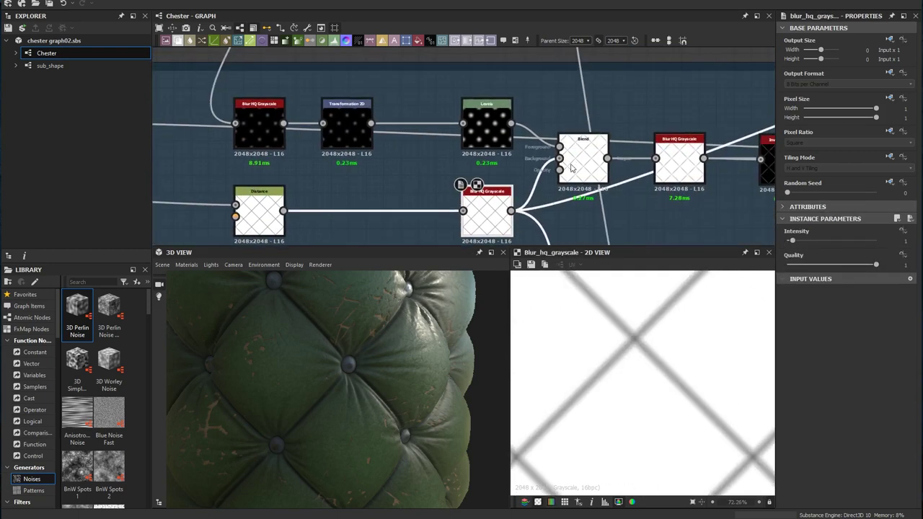
- Preview the Blur HQ Grayscale node before the Transformation 2D node in Inner Shading01 and check its incoming connection
double_click(261, 133)
scroll(300, 146, "down", 2)
middle_click_drag(301, 146, 423, 181)
scroll(429, 141, "down", 1)
scroll(405, 202, "up", 2)
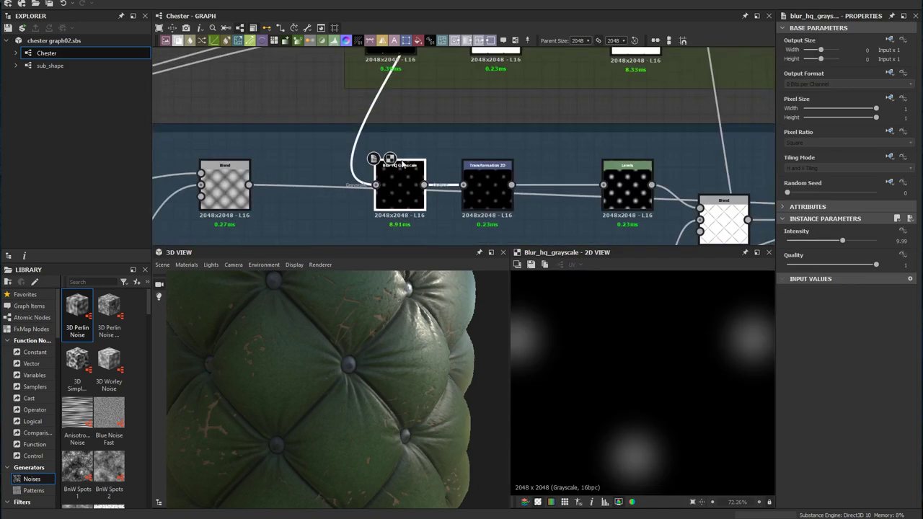
scroll(413, 180, "up", 2)
middle_click_drag(409, 187, 461, 171)
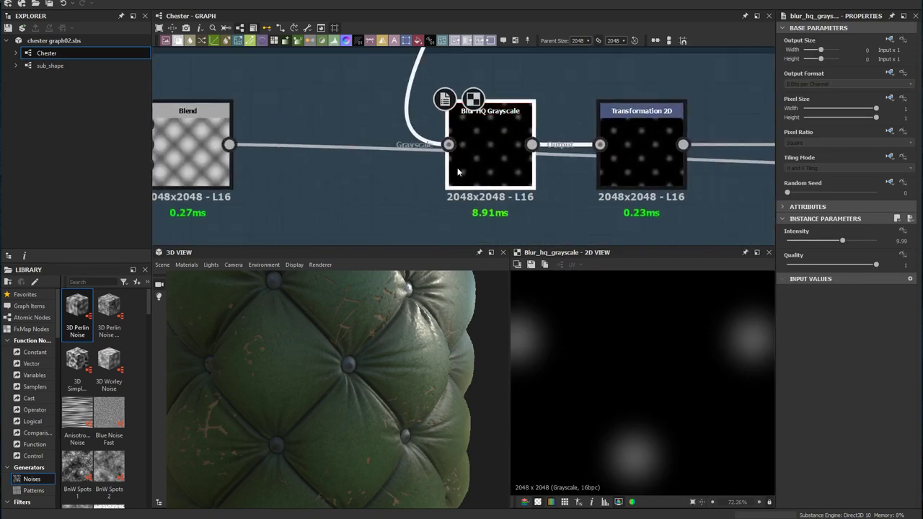
- Preview the Transformation 2D node in Inner Shading01 and review its offset, along with the Levels node that follows
middle_click_drag(532, 157, 405, 106)
scroll(470, 178, "down", 1)
scroll(470, 178, "down", 3)
double_click(438, 87)
middle_click_drag(433, 161, 378, 121)
scroll(416, 161, "up", 2)
left_click(308, 130)
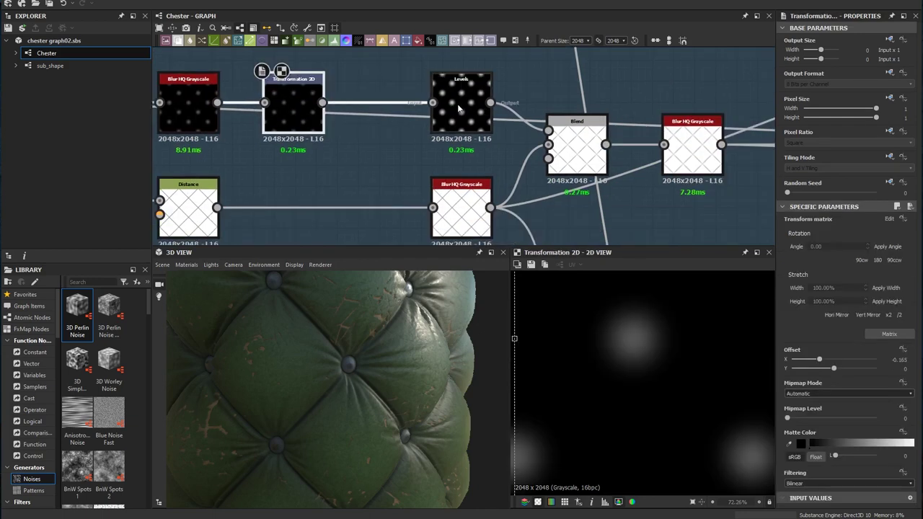
left_click(458, 108)
- Preview the Screen Blend node in Inner Shading01 and the Blur HQ Grayscale node directly after it, examining the line crossings
middle_click_drag(584, 150, 508, 142)
left_click(503, 142)
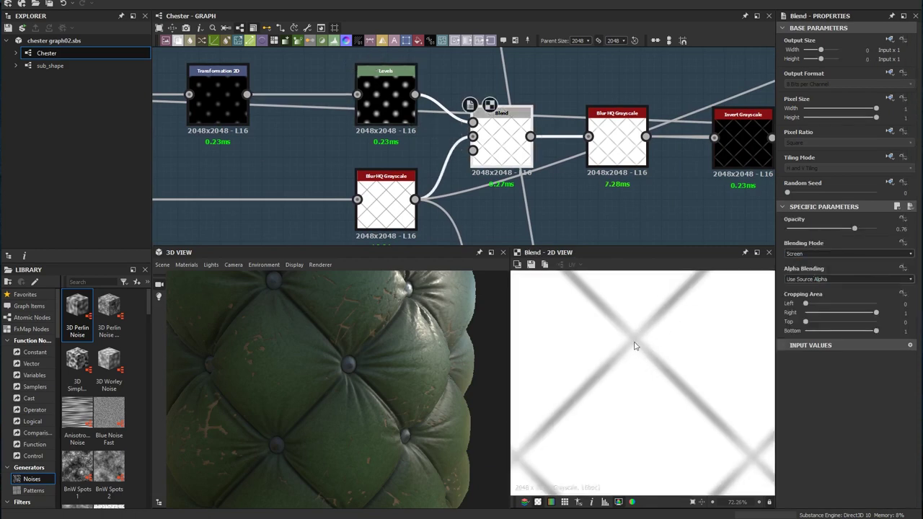
middle_click_drag(618, 139, 421, 136)
left_click(420, 137)
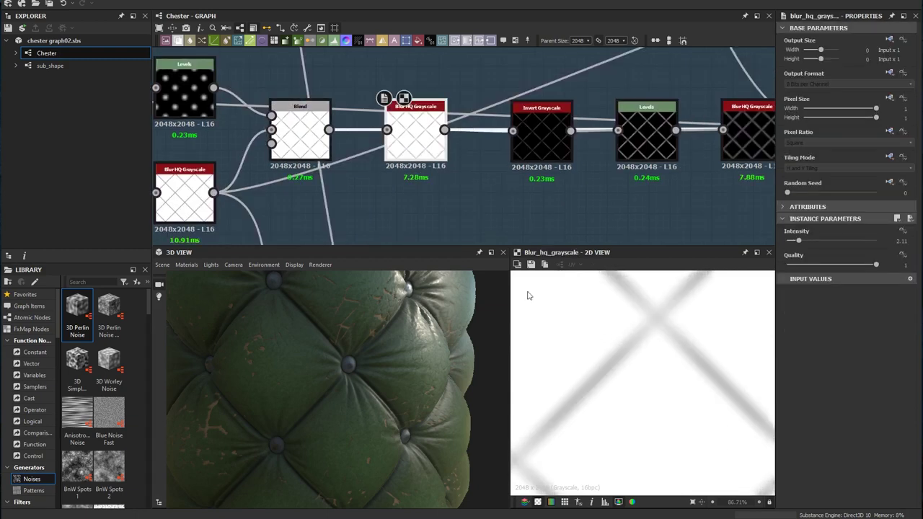
- Preview the Levels node after Invert Grayscale in Inner Shading01, followed by the Blur HQ Grayscale node it feeds
middle_click_drag(577, 132, 412, 148)
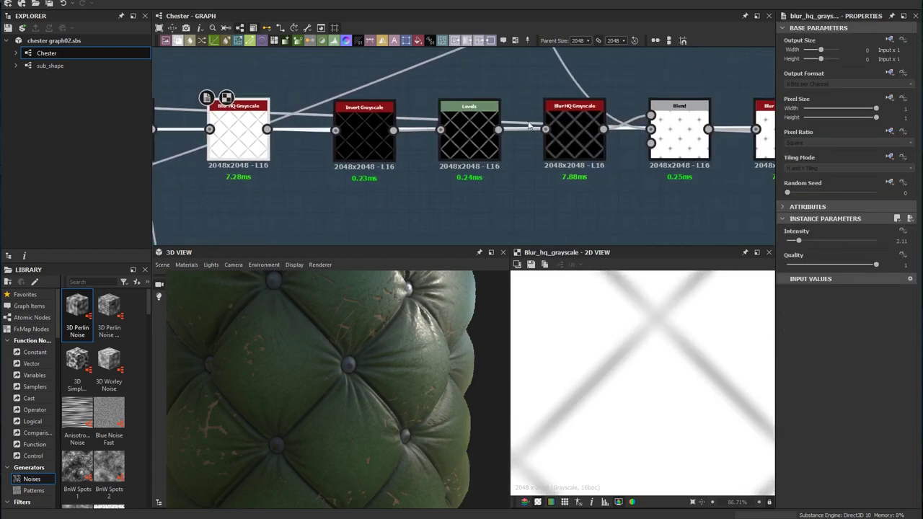
left_click(470, 141)
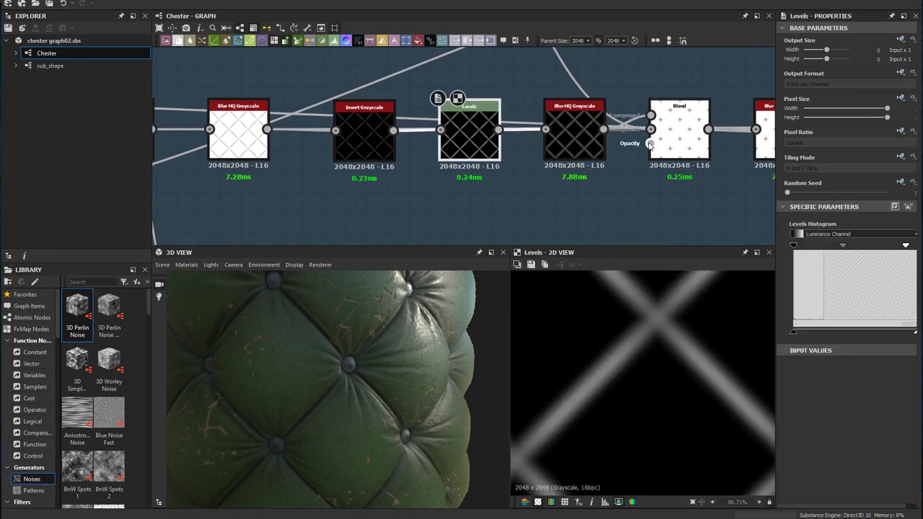
middle_click_drag(649, 143, 543, 150)
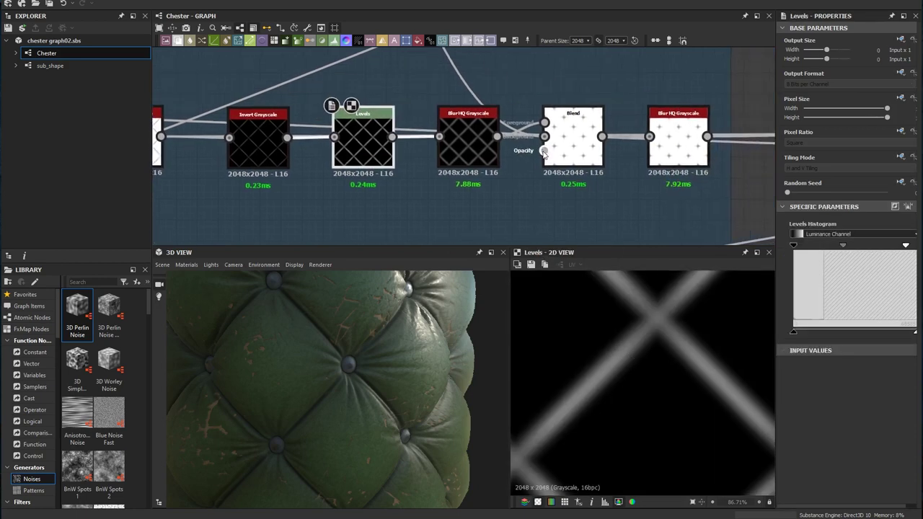
left_click(474, 150)
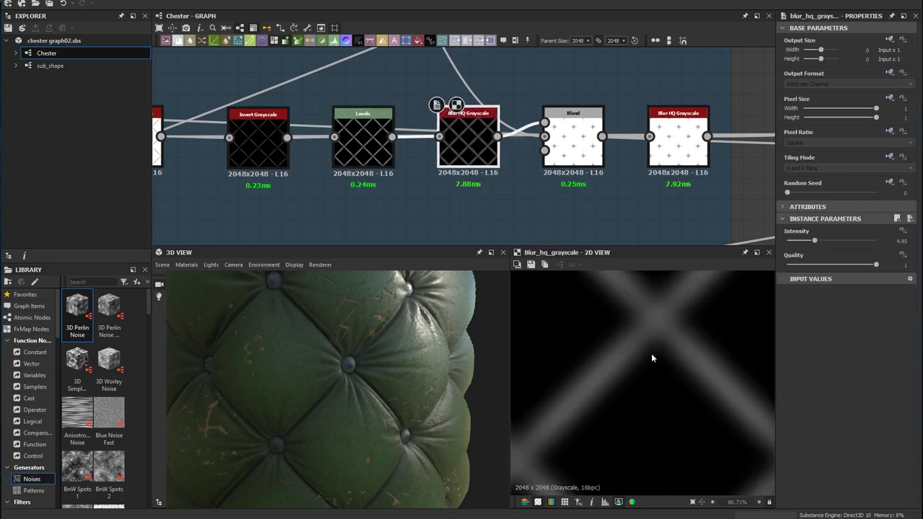
- Preview the Add (Linear Dodge) Blend node near the end of Inner Shading01 and examine its star-shaped spots
left_click(571, 150)
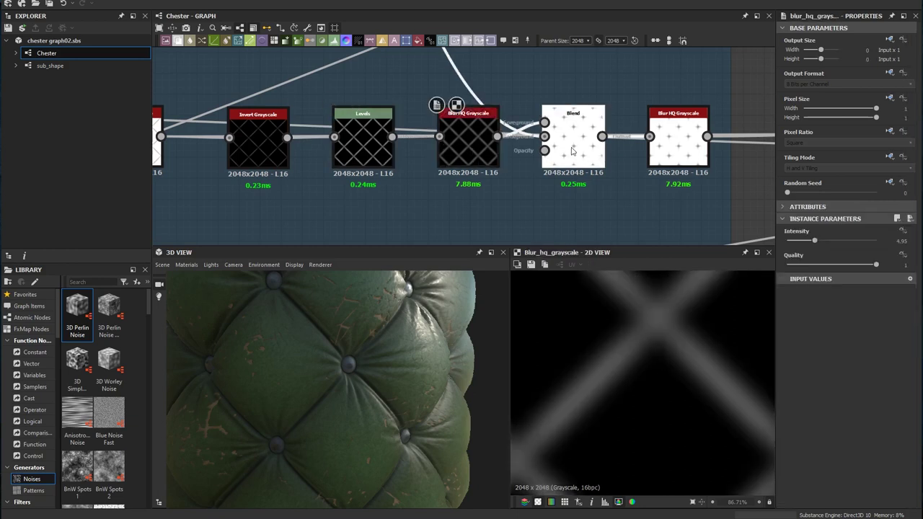
scroll(659, 357, "down", 3)
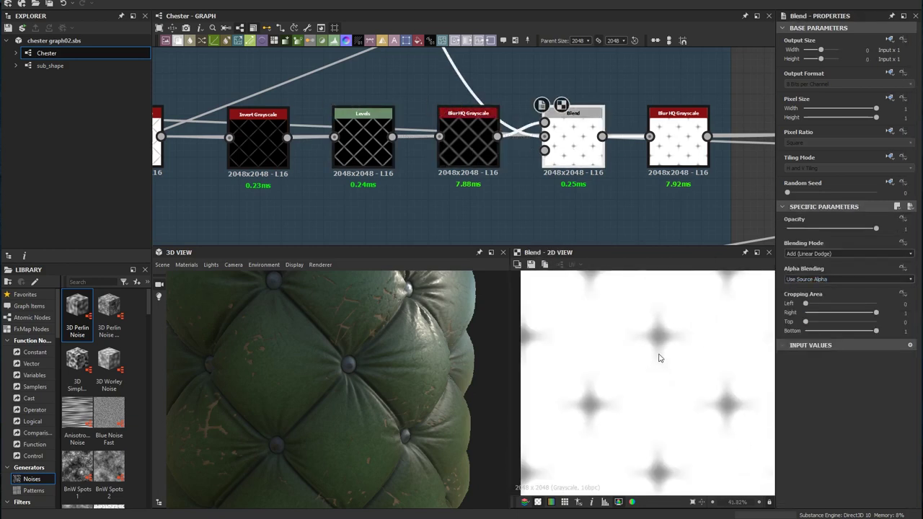
scroll(649, 371, "down", 2)
scroll(647, 368, "up", 2)
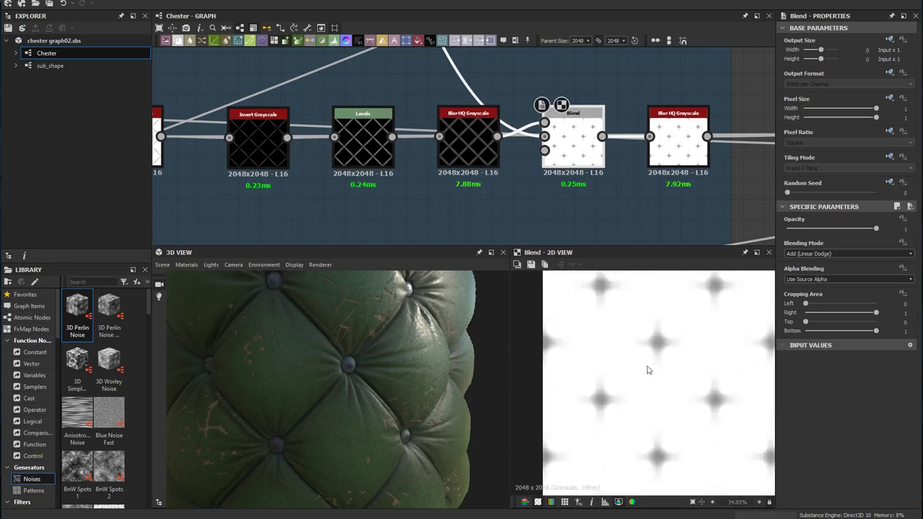
middle_click_drag(693, 175, 625, 177)
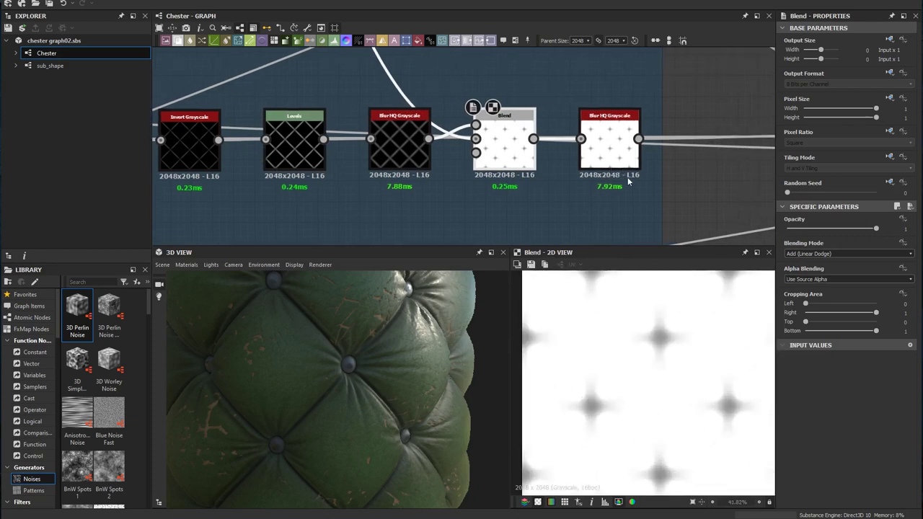
- Preview the final Blur HQ Grayscale node of Inner Shading01 and compare it with the creases around the 3D model's nails
double_click(618, 161)
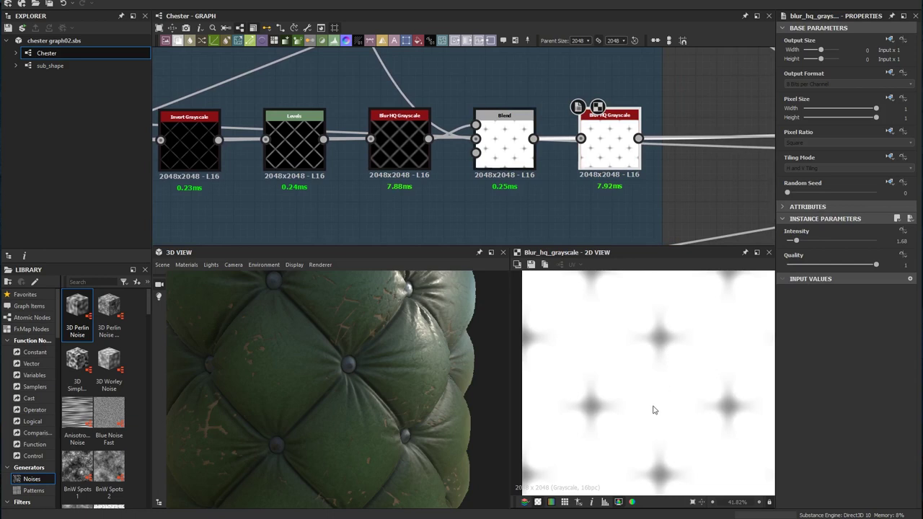
left_click_drag(425, 367, 395, 353)
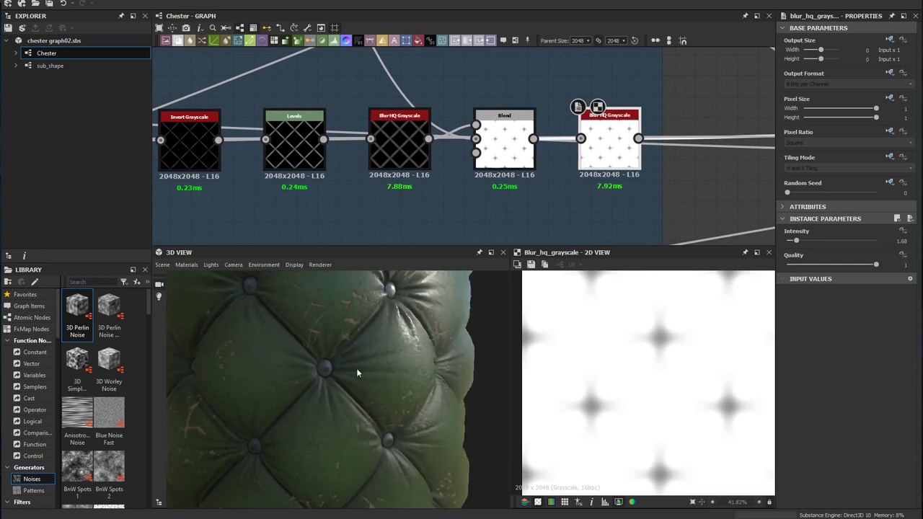
scroll(346, 365, "up", 3)
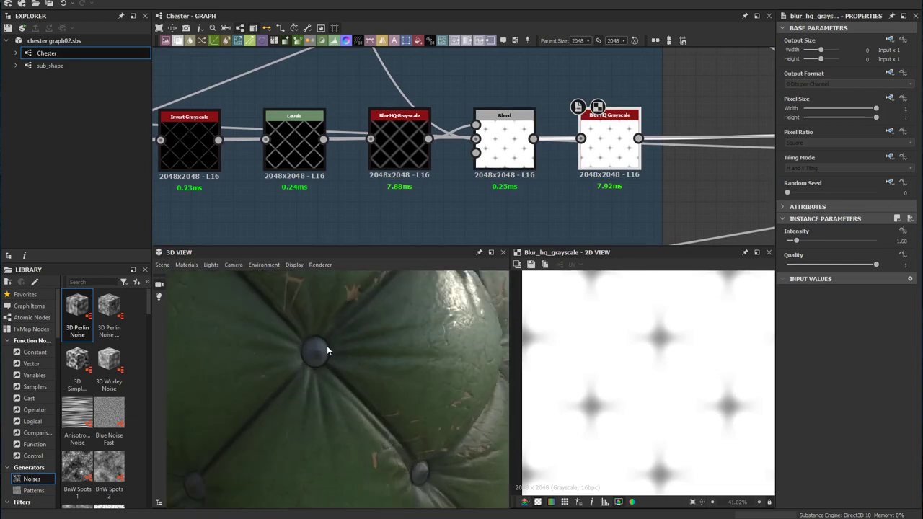
scroll(299, 135, "down", 3)
scroll(701, 136, "up", 3)
- Preview the first Multiply Blend node in the Base shape blend frame and trace its input back to the Inner Shading01 Blend
left_click(572, 141)
left_click_drag(572, 141, 566, 181)
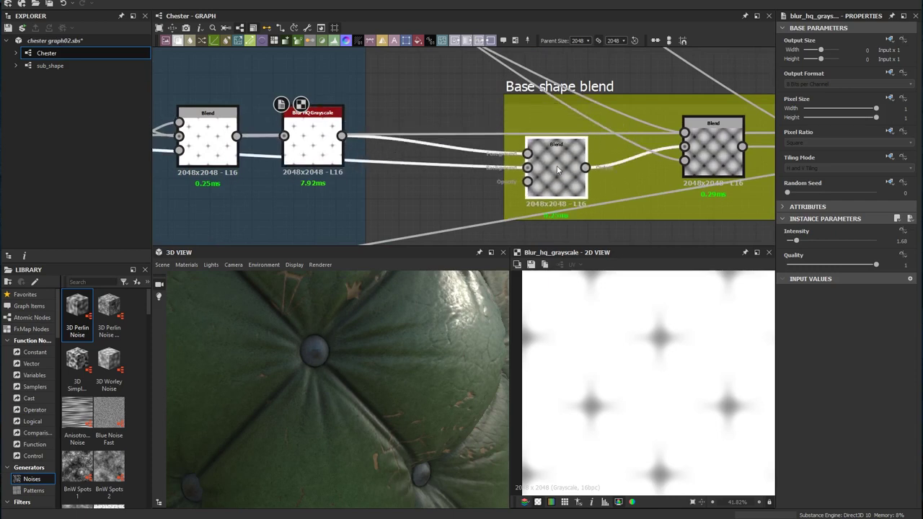
left_click(558, 171)
scroll(422, 181, "down", 4)
middle_click_drag(225, 170, 532, 180)
scroll(532, 180, "down", 3)
middle_click_drag(406, 165, 507, 172)
scroll(402, 178, "up", 4)
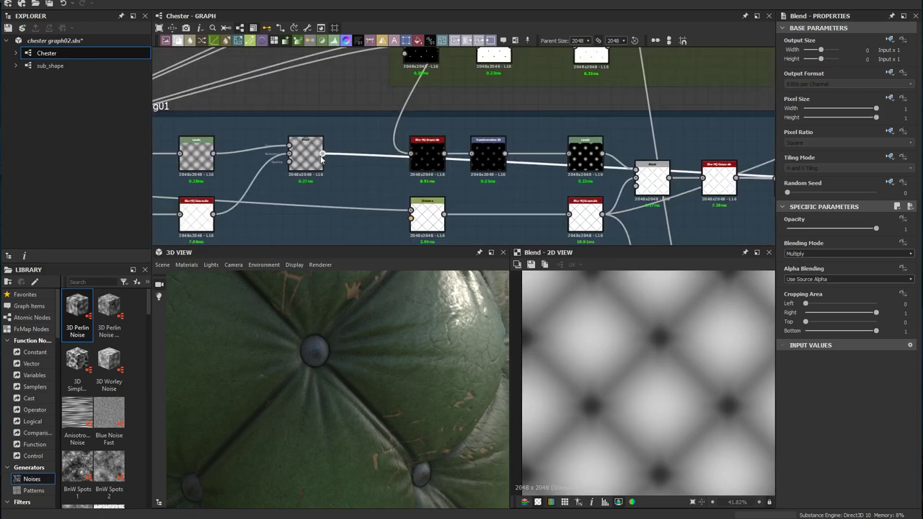
- Return to the first Blend node in the Base shape blend frame and align it level with the next Blend node
middle_click_drag(590, 211, 247, 173)
middle_click_drag(728, 159, 328, 173)
double_click(432, 171)
left_click_drag(432, 169, 432, 158)
scroll(689, 348, "up", 3)
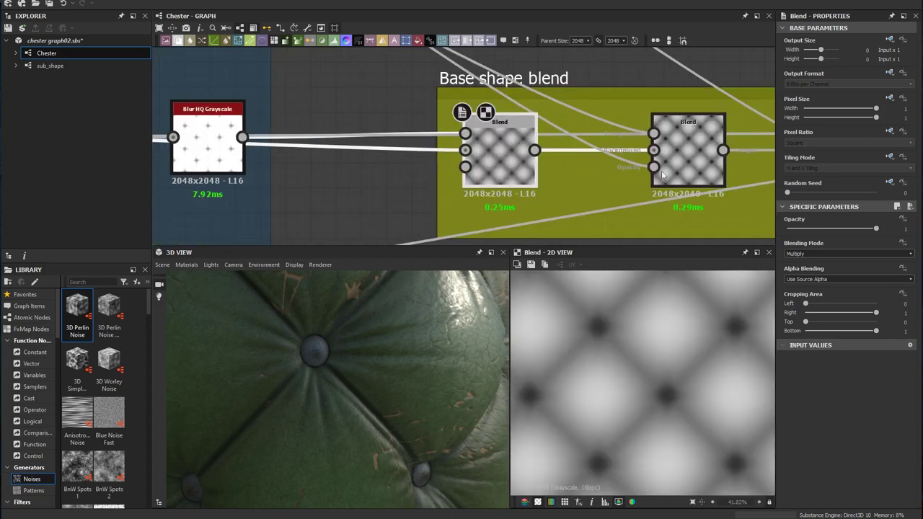
- Preview the second, Copy-mode Blend node in Base shape blend and trace its input back to the Transformation 2D before nail mask
middle_click_drag(736, 177, 599, 166)
left_click(561, 170)
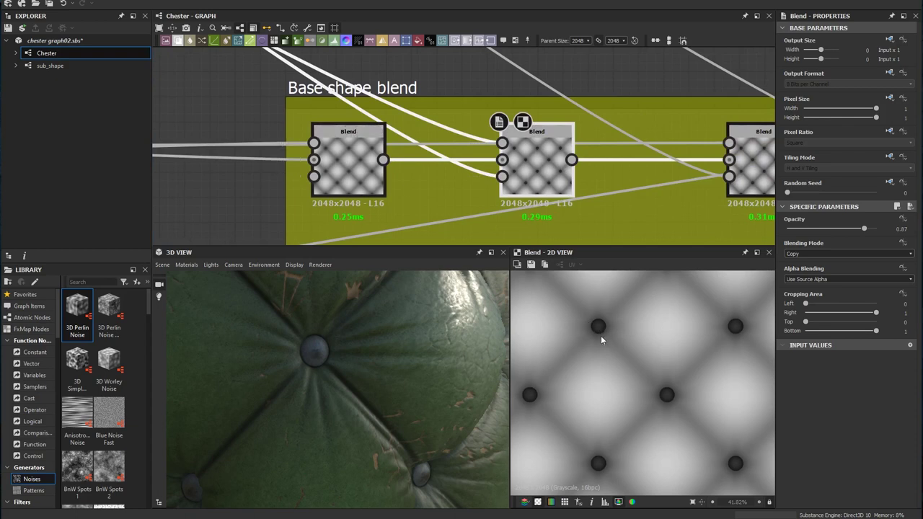
scroll(552, 199, "down", 6)
middle_click_drag(457, 170, 574, 235)
middle_click_drag(238, 86, 417, 162)
scroll(417, 163, "up", 3)
scroll(384, 169, "down", 1)
scroll(409, 154, "up", 4)
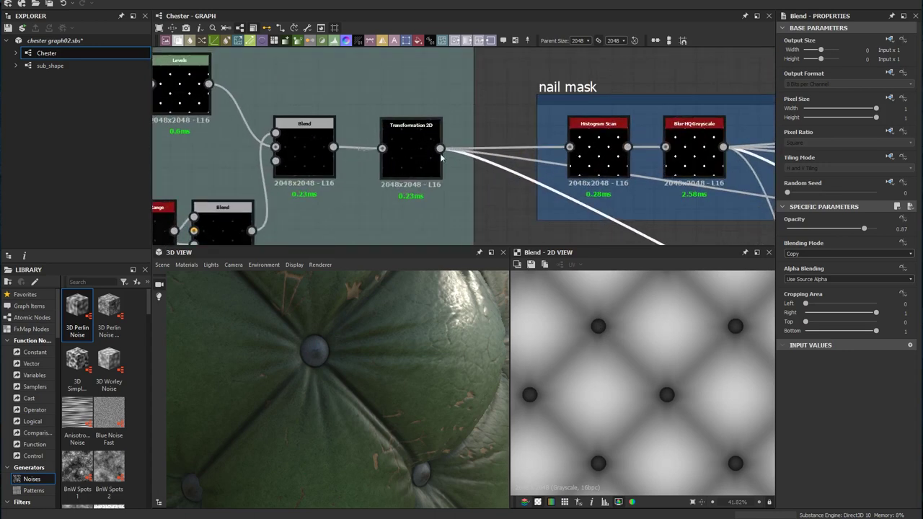
- Preview the third Blend node in the Base shape blend frame and compare its result with the second Blend node
middle_click_drag(615, 187, 385, 115)
scroll(440, 144, "down", 3)
middle_click_drag(541, 170, 305, 84)
middle_click_drag(550, 223, 435, 130)
middle_click_drag(524, 207, 347, 128)
scroll(440, 131, "up", 3)
double_click(176, 142)
double_click(522, 142)
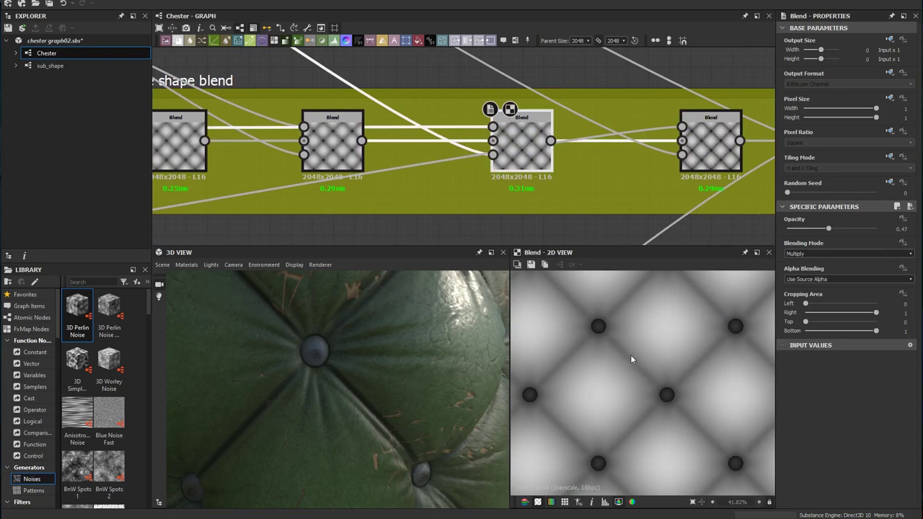
double_click(332, 150)
double_click(513, 149)
scroll(531, 156, "down", 3)
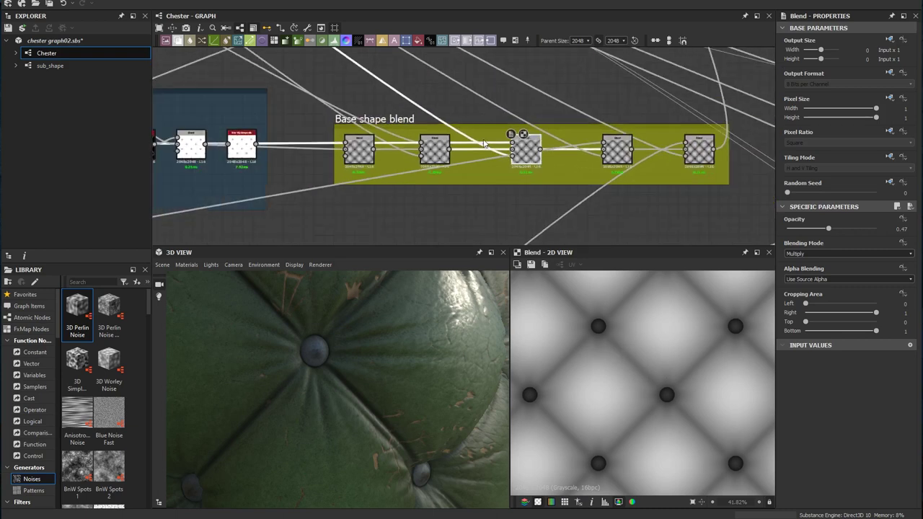
- Locate the Inner Shading02 frame and preview its Bevel node
middle_click_drag(434, 148, 576, 150)
scroll(454, 162, "down", 3)
middle_click_drag(454, 162, 658, 129)
middle_click_drag(285, 178, 520, 134)
scroll(450, 160, "up", 3)
middle_click_drag(409, 186, 458, 152)
scroll(437, 157, "up", 3)
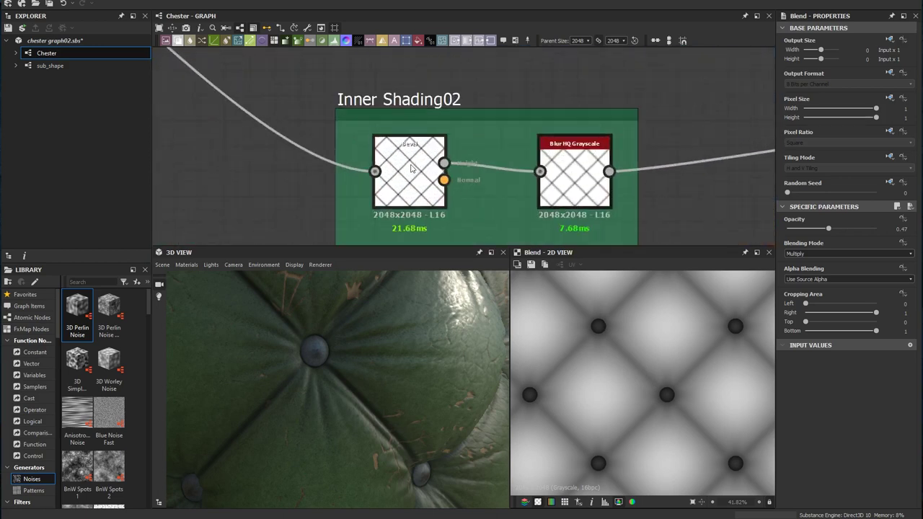
double_click(411, 168)
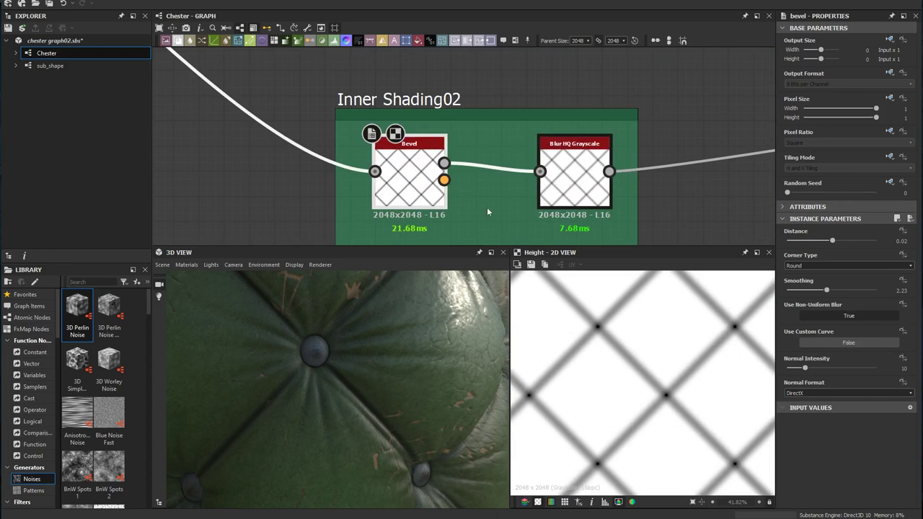
- Trace the Bevel node's input back to the Add (Linear Dodge) Blend of the tile pattern and preview that Blend
middle_click_drag(467, 184, 532, 189)
scroll(532, 189, "down", 4)
middle_click_drag(430, 124, 548, 222)
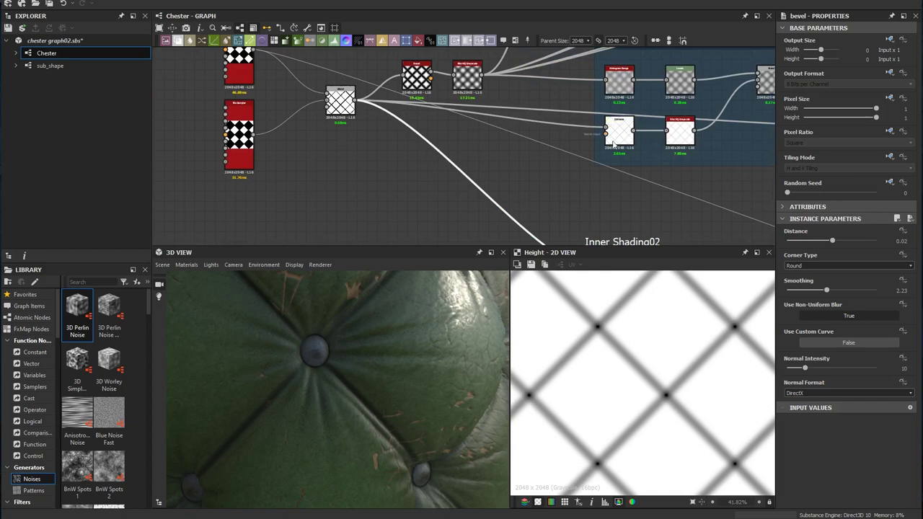
middle_click_drag(623, 202, 531, 117)
middle_click_drag(457, 139, 488, 220)
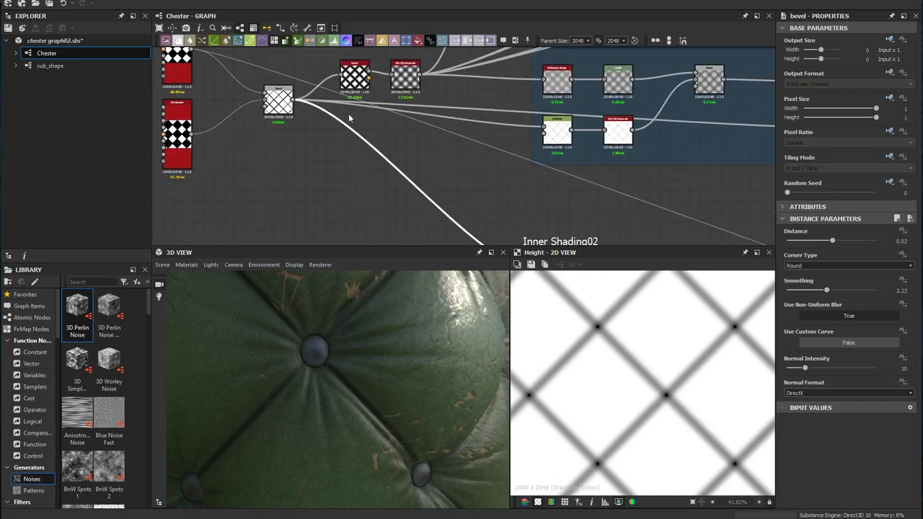
double_click(278, 102)
- Return to the Inner Shading02 frame and preview the Bevel and its Blur HQ Grayscale node to examine the softened lines
middle_click_drag(564, 225, 447, 143)
scroll(480, 181, "up", 2)
double_click(414, 194)
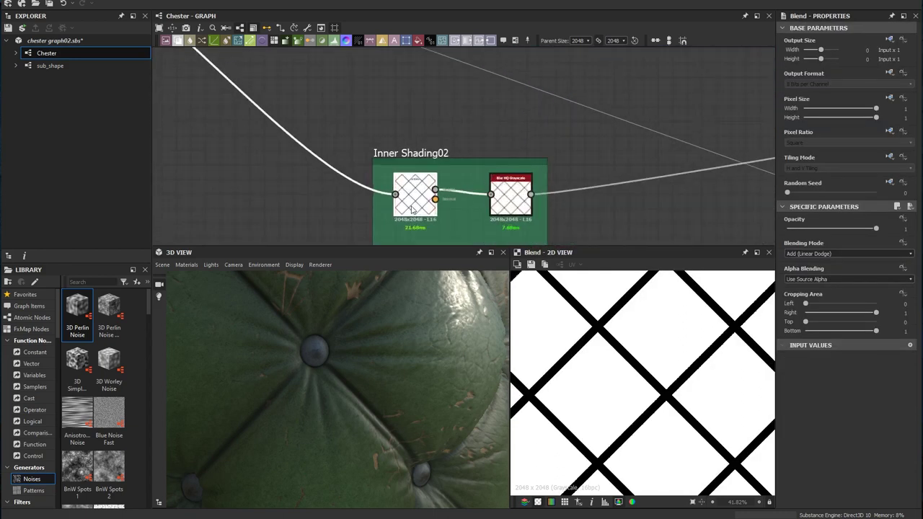
scroll(494, 184, "up", 2)
double_click(525, 199)
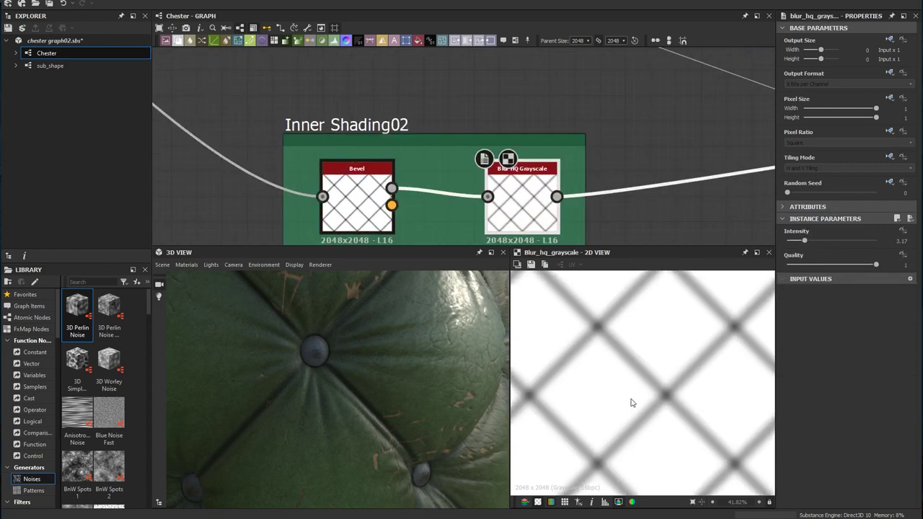
- Return to the Base shape blend frame and preview the fourth Blend node
scroll(623, 211, "down", 3)
middle_click_drag(622, 211, 219, 198)
middle_click_drag(749, 94, 270, 174)
middle_click_drag(749, 130, 484, 178)
scroll(485, 177, "up", 1)
double_click(634, 147)
middle_click_drag(635, 148, 494, 173)
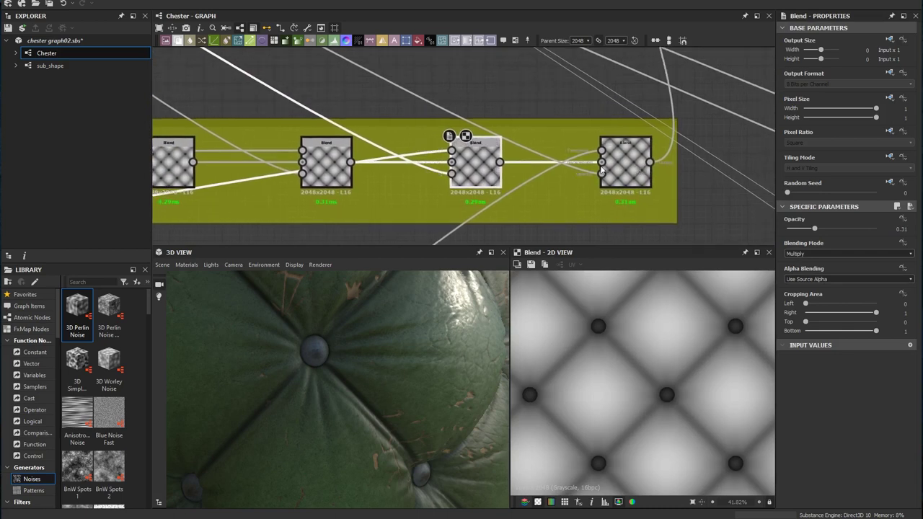
- Preview the last Multiply Blend node in Base shape blend and examine the shading around one nail up close
middle_click_drag(601, 167, 517, 178)
double_click(545, 182)
middle_click_drag(556, 201, 532, 161)
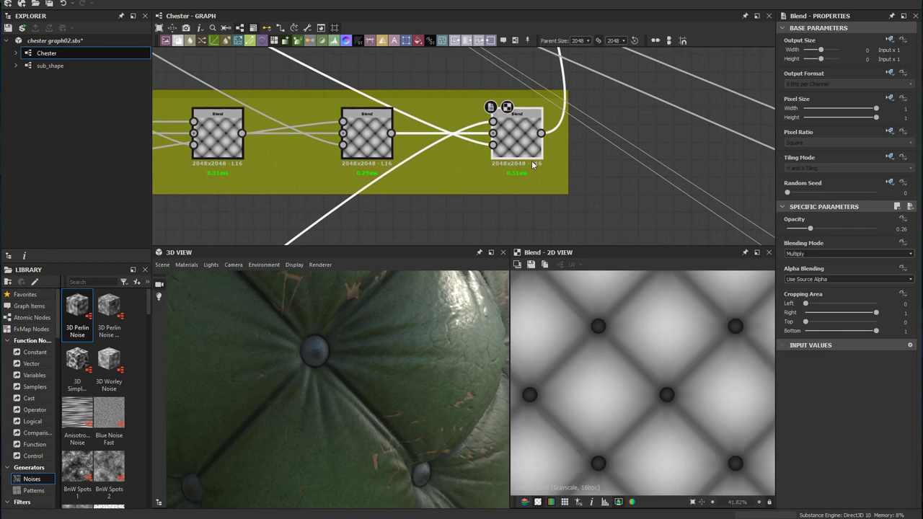
middle_click_drag(532, 164, 560, 132)
scroll(567, 321, "up", 2)
middle_click_drag(596, 330, 629, 328)
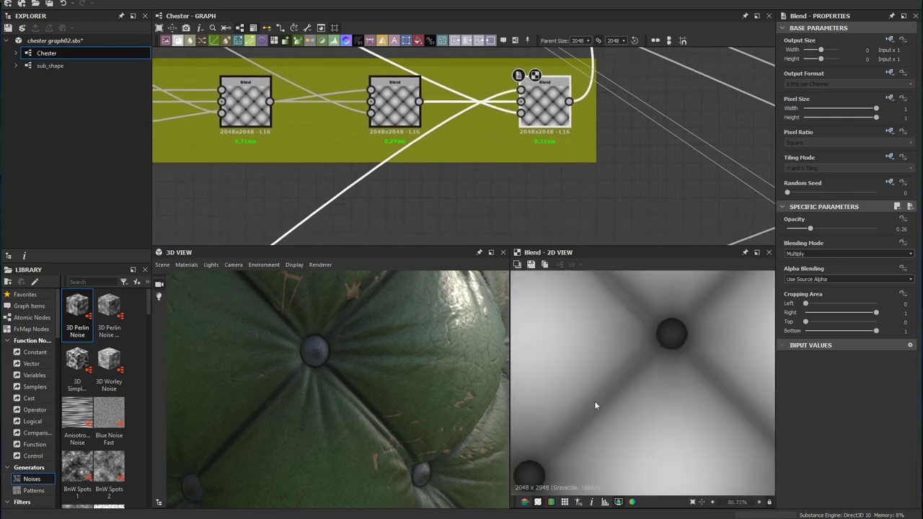
- Go to the Outer shading frame and preview its Histogram Scan node
middle_click_drag(571, 172, 596, 119)
scroll(514, 228, "down", 3)
mouse_move(376, 190)
middle_mouse_down()
mouse_move(562, 115)
mouse_move(605, 61)
middle_mouse_up()
scroll(469, 177, "up", 2)
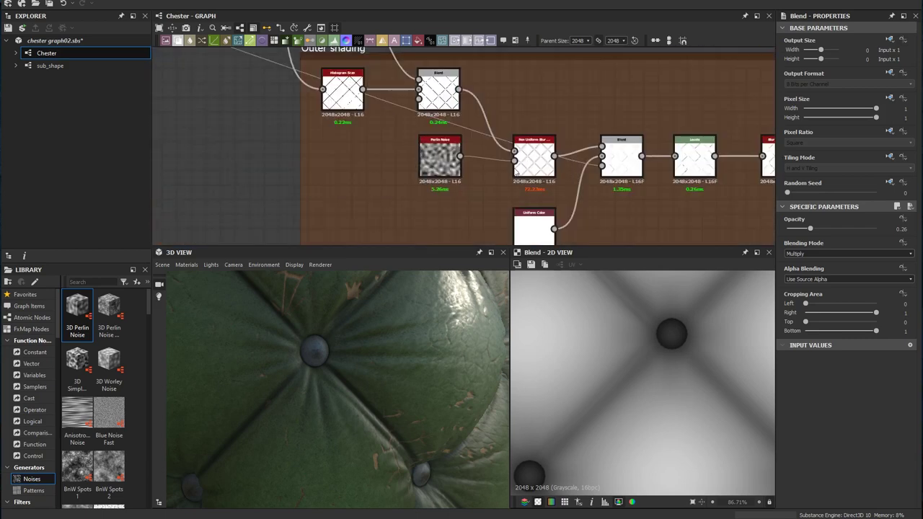
middle_click_drag(496, 142, 548, 180)
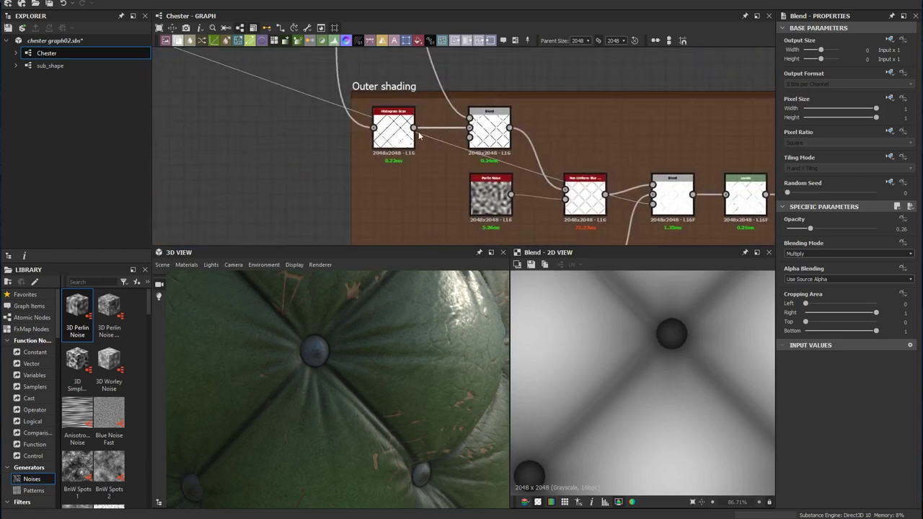
left_click(395, 131)
key("f")
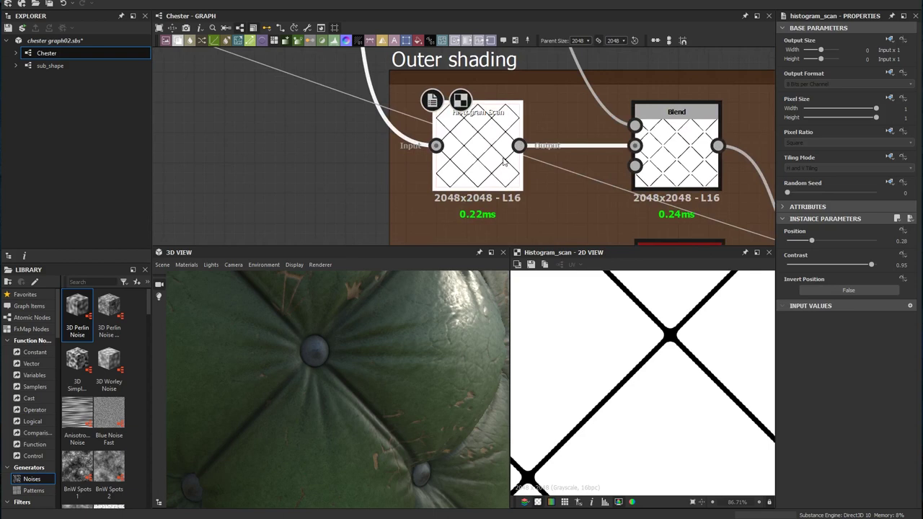
- Trace the Histogram Scan's input back to the Blur HQ Grayscale node, preview that source, and return to the Histogram Scan preview
scroll(497, 157, "down", 2)
middle_click_drag(471, 87, 520, 227)
middle_click_drag(464, 51, 467, 169)
double_click(448, 181)
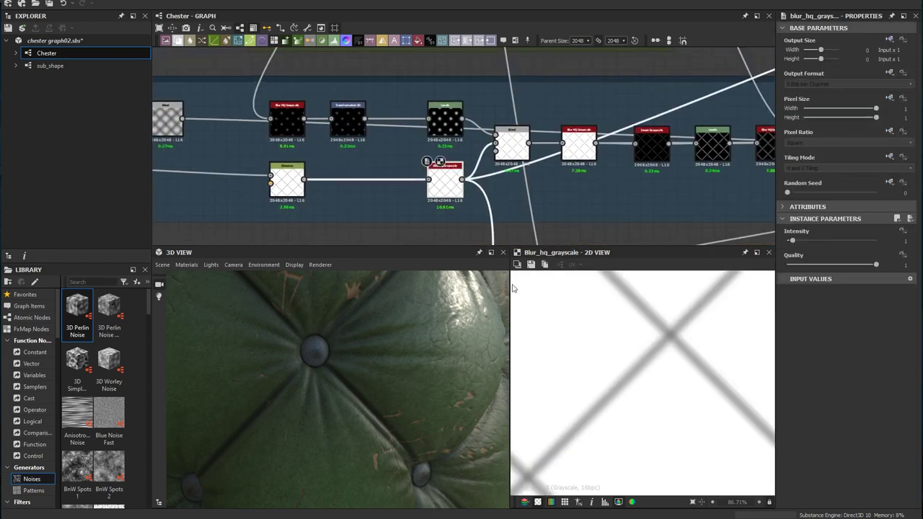
middle_click_drag(468, 217, 454, 64)
scroll(468, 147, "up", 3)
double_click(346, 141)
- Preview the Non Uniform Blur Grayscale node in Outer shading and examine its broken, softened lines across several tiles
middle_click_drag(620, 234, 510, 171)
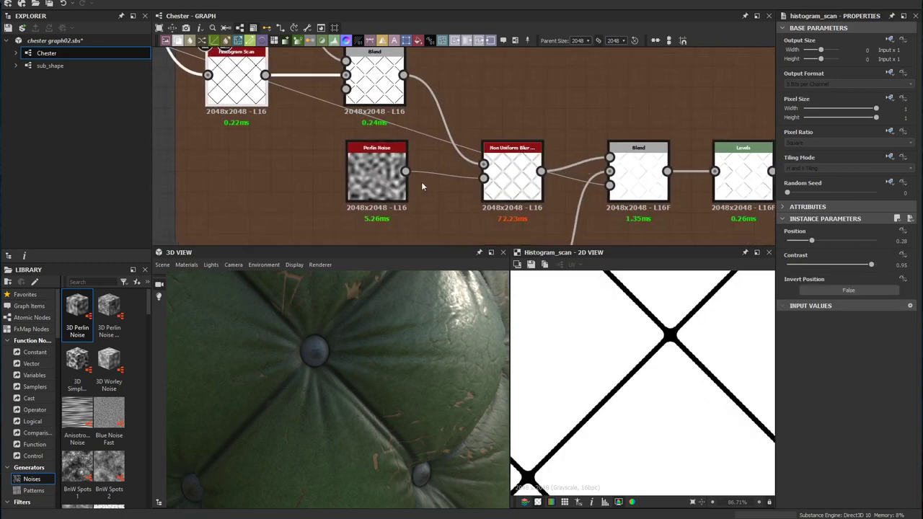
double_click(508, 180)
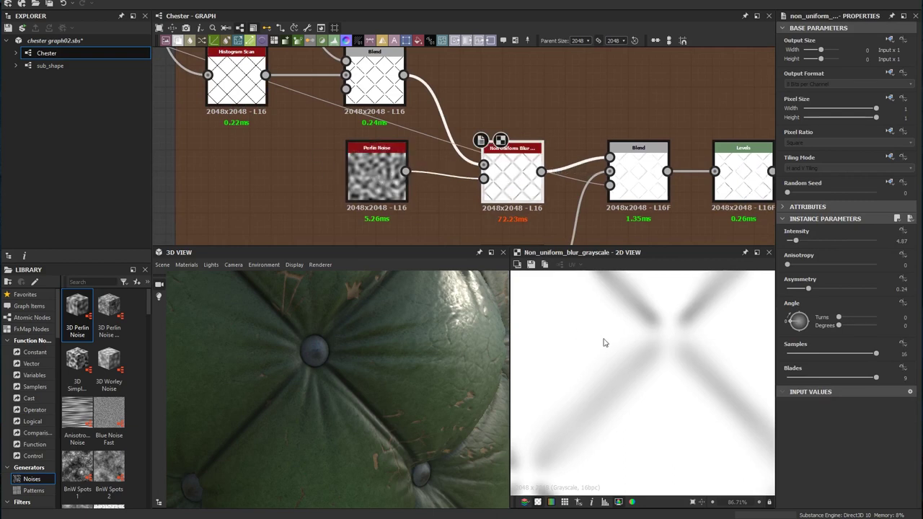
scroll(604, 343, "down", 3)
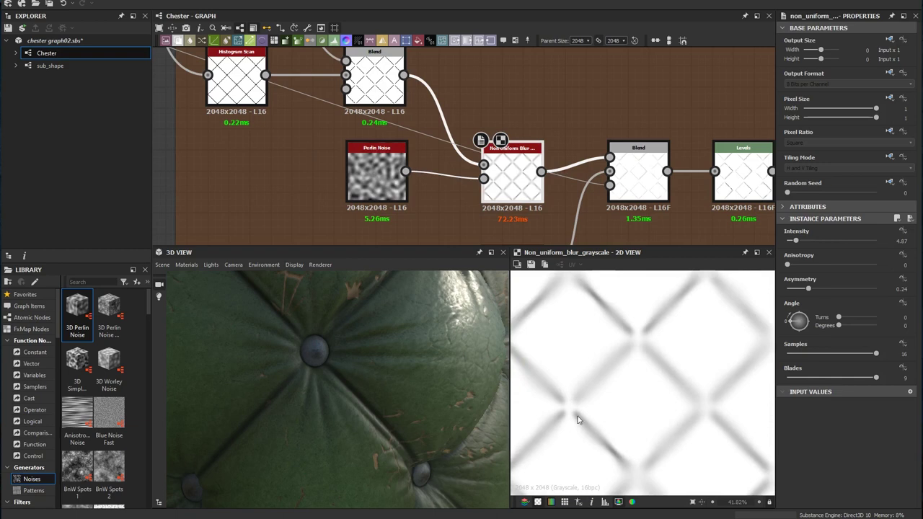
- Preview the Copy-mode Blend node that follows the Non Uniform Blur in Outer shading
middle_click_drag(593, 163, 494, 131)
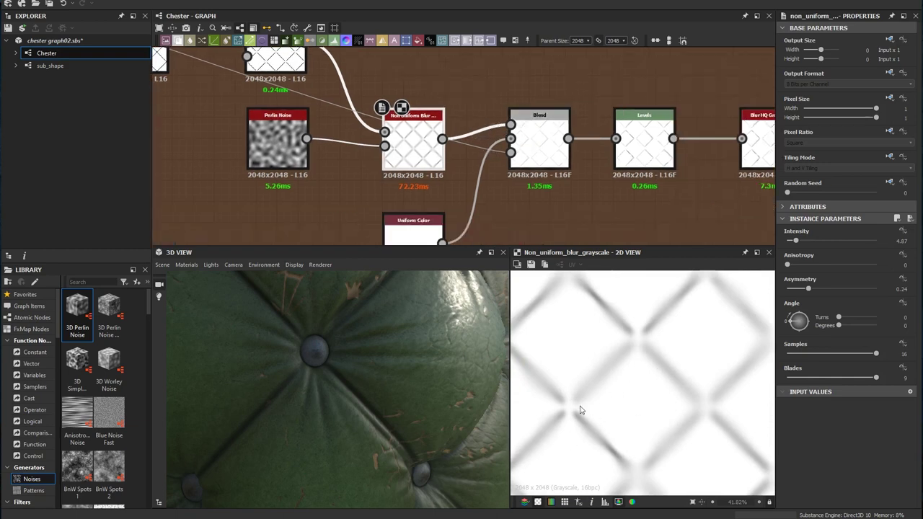
middle_click_drag(626, 204, 568, 205)
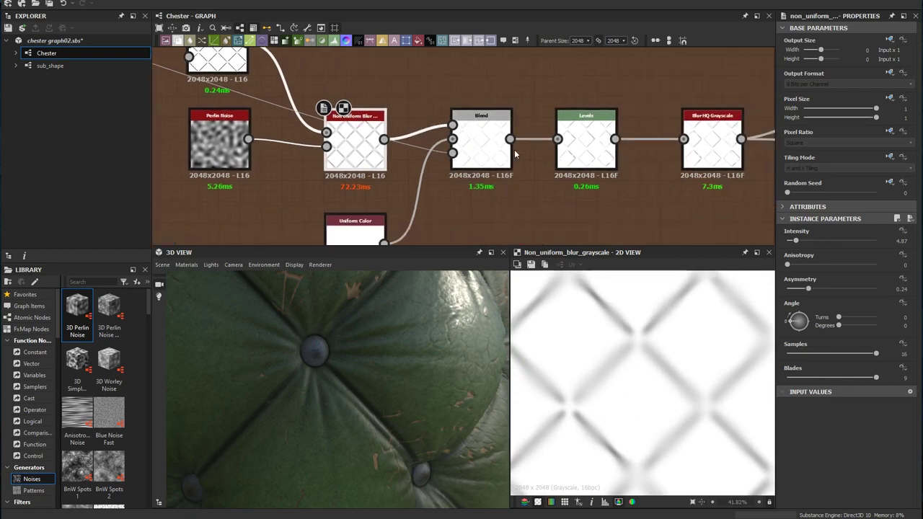
left_click(487, 146)
double_click(487, 149)
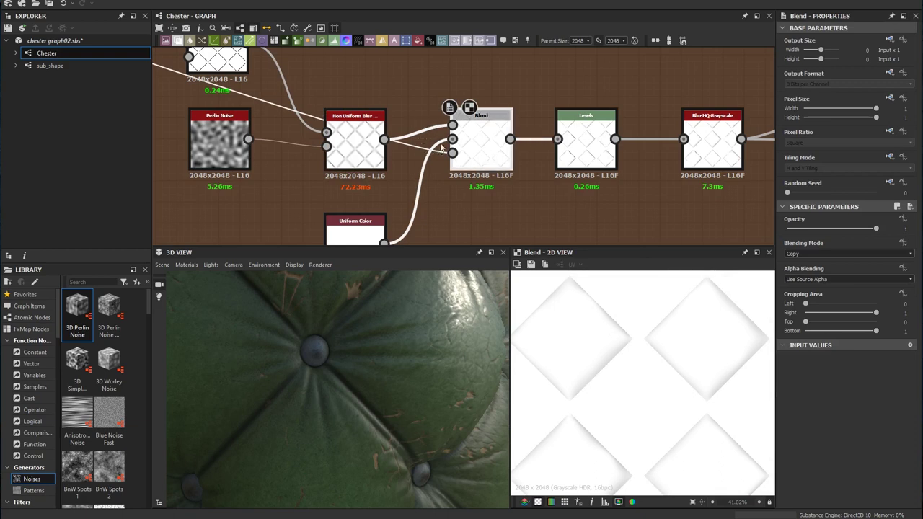
- Trace the Outer shading Blend's opacity input back to the upper Tile Sampler and preview that diamond mask
scroll(445, 159, "down", 4)
middle_click_drag(445, 159, 703, 202)
middle_click_drag(384, 157, 670, 202)
scroll(638, 195, "down", 3)
middle_click_drag(333, 87, 525, 214)
scroll(525, 212, "up", 3)
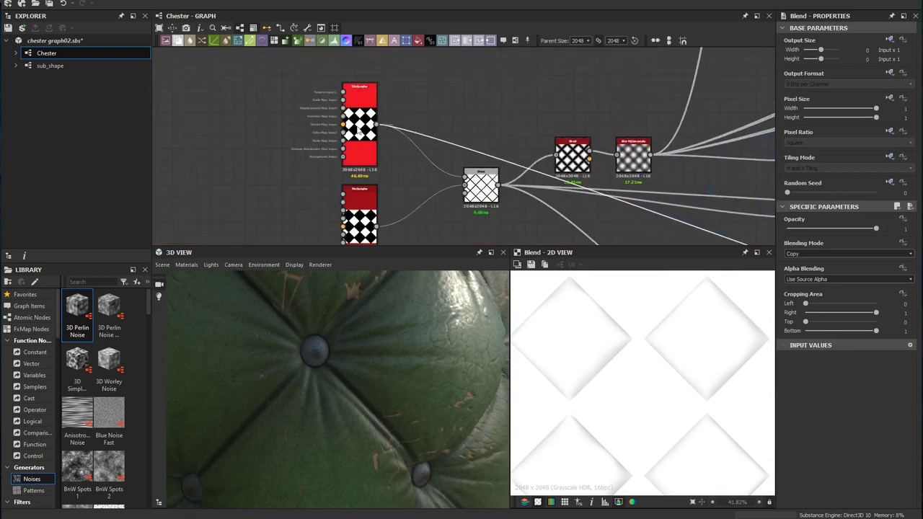
left_click(366, 134)
double_click(359, 114)
- Return to the Outer shading frame, preview the Copy-mode Blend again, and examine its connection to the Uniform Color node
middle_click_drag(611, 193, 505, 141)
scroll(505, 142, "down", 3)
middle_click_drag(642, 168, 366, 95)
middle_click_drag(559, 173, 429, 122)
scroll(480, 171, "up", 3)
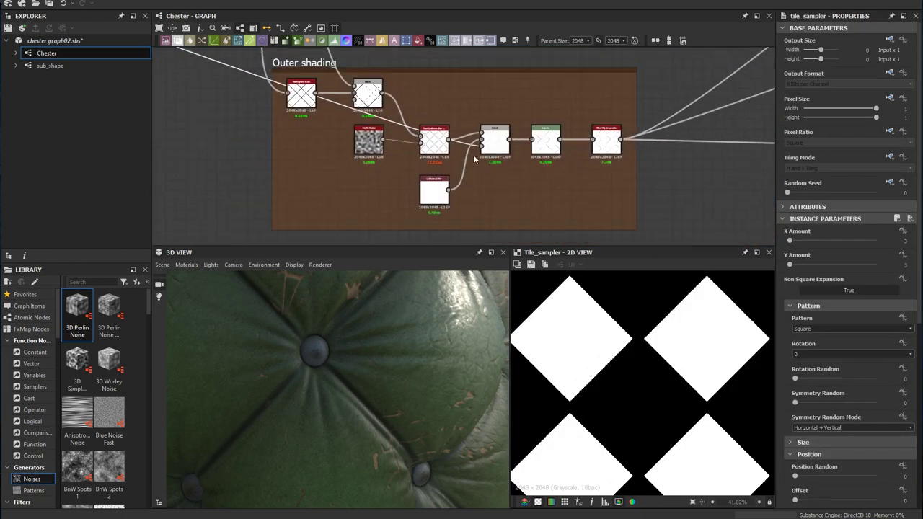
scroll(473, 160, "up", 3)
double_click(523, 126)
middle_click_drag(527, 182, 536, 154)
left_click_drag(395, 217, 395, 206)
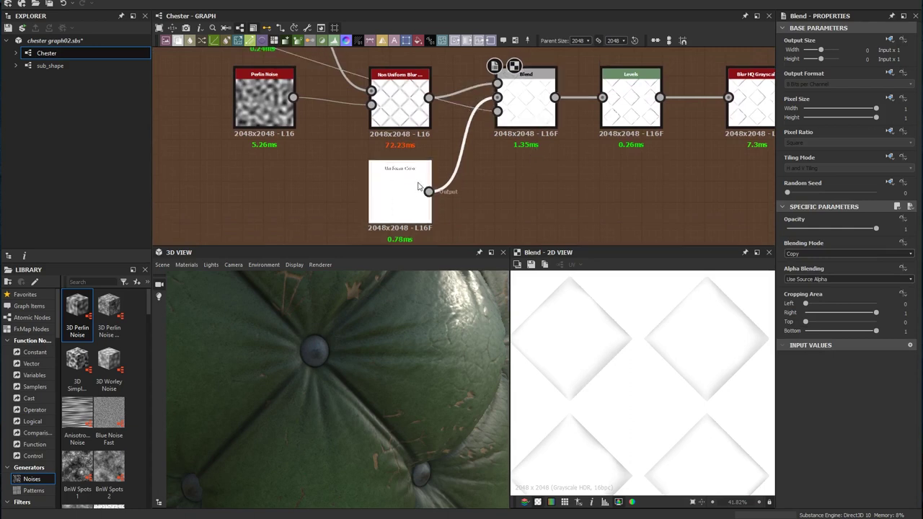
left_click(514, 99)
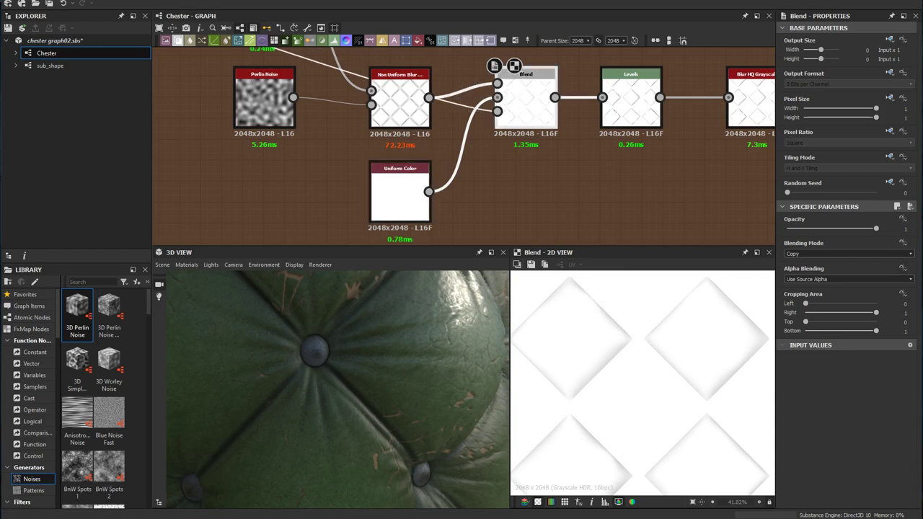
- Switch to Photos to examine the chester03.png leather reference, and move the photo window out of the way
key("alt+Tab")
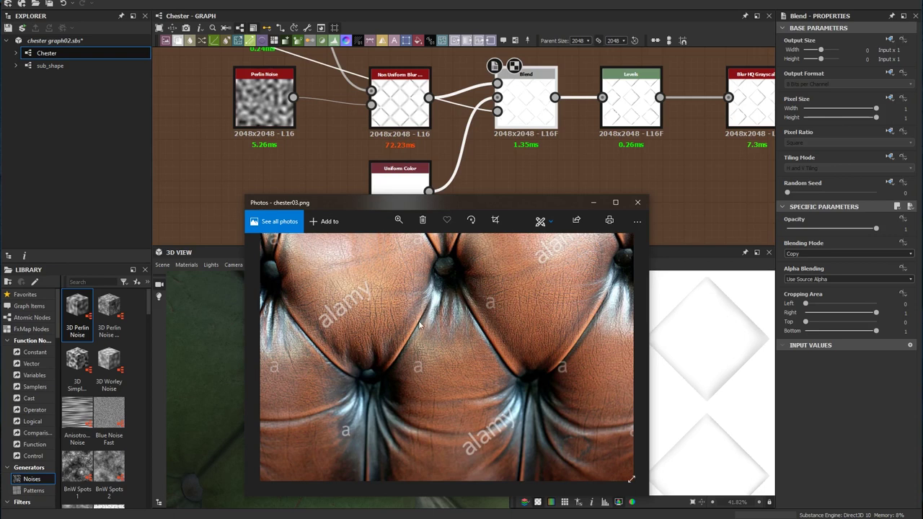
left_click_drag(470, 204, 922, 202)
- Preview the Levels node in Outer shading and the Blur HQ Grayscale node that follows it
middle_click_drag(501, 158, 449, 150)
scroll(449, 150, "down", 1)
scroll(449, 154, "down", 1)
middle_click_drag(550, 124, 444, 143)
scroll(452, 136, "up", 3)
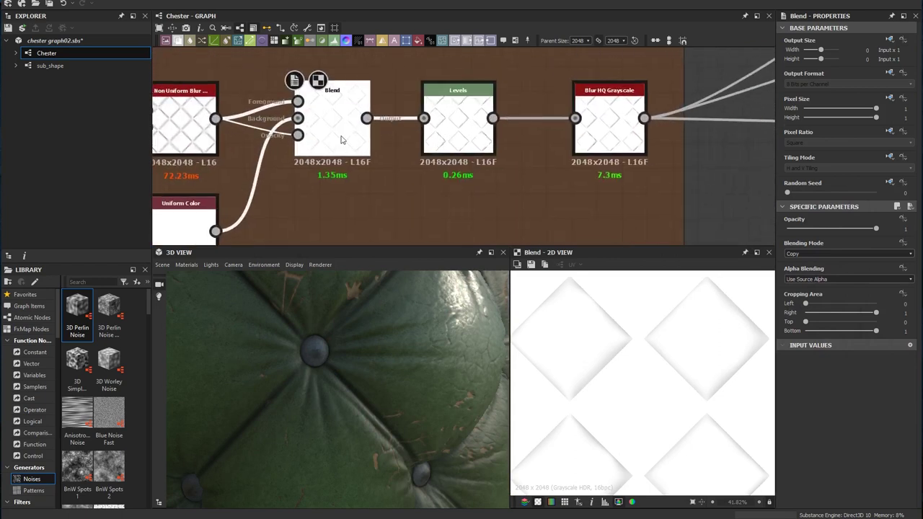
left_click(458, 130)
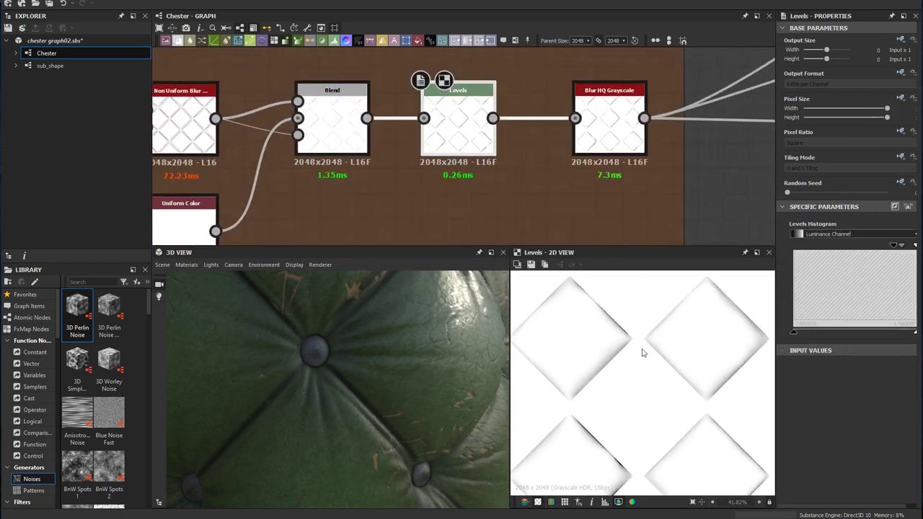
middle_click_drag(614, 147, 526, 165)
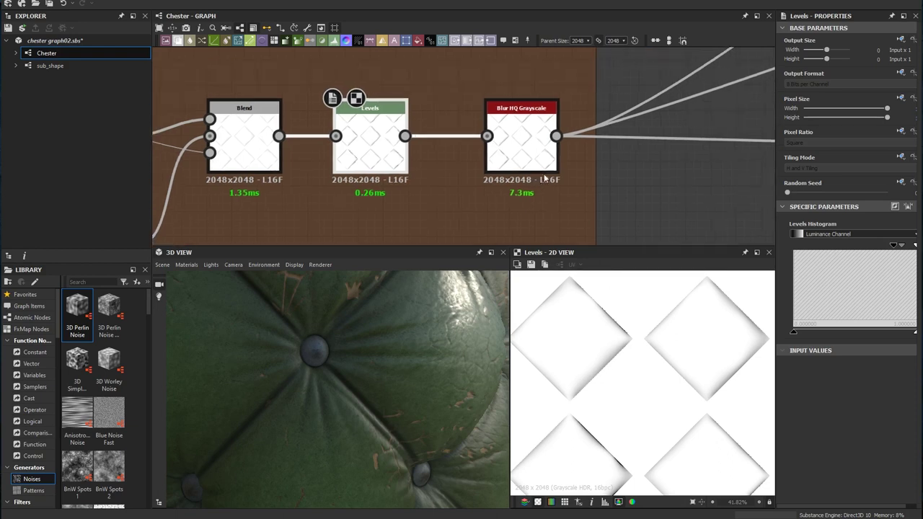
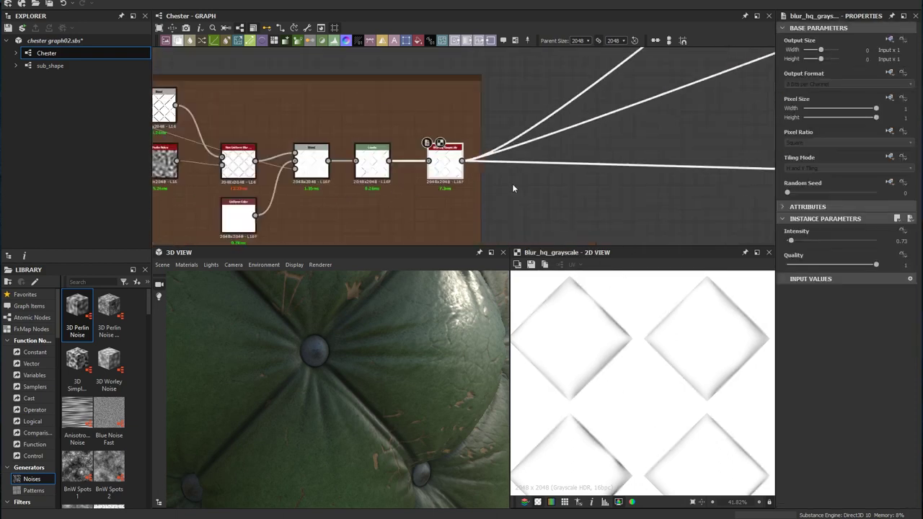
- Preview the last Multiply Blend in Base shape blend and the Blend node in the Base_shape frame
scroll(474, 176, "down", 8)
middle_click_drag(525, 132, 445, 186)
scroll(446, 185, "up", 5)
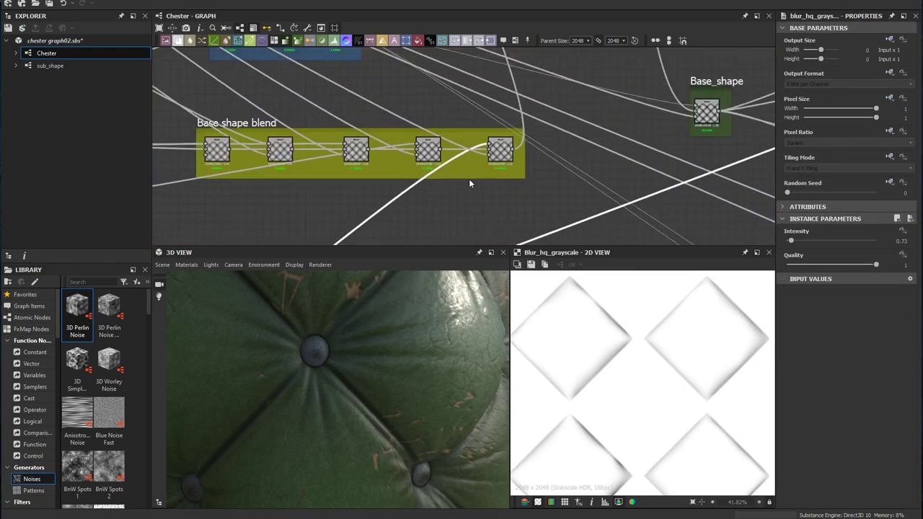
double_click(546, 105)
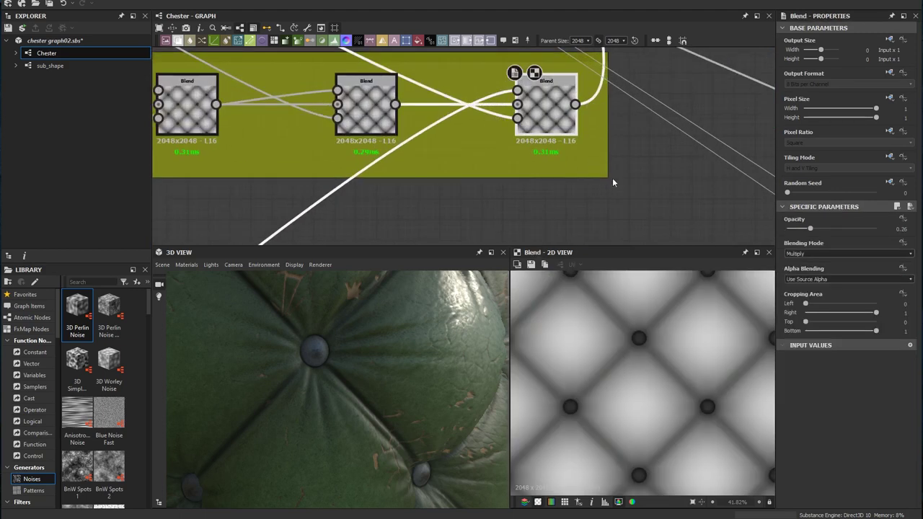
scroll(615, 178, "down", 2)
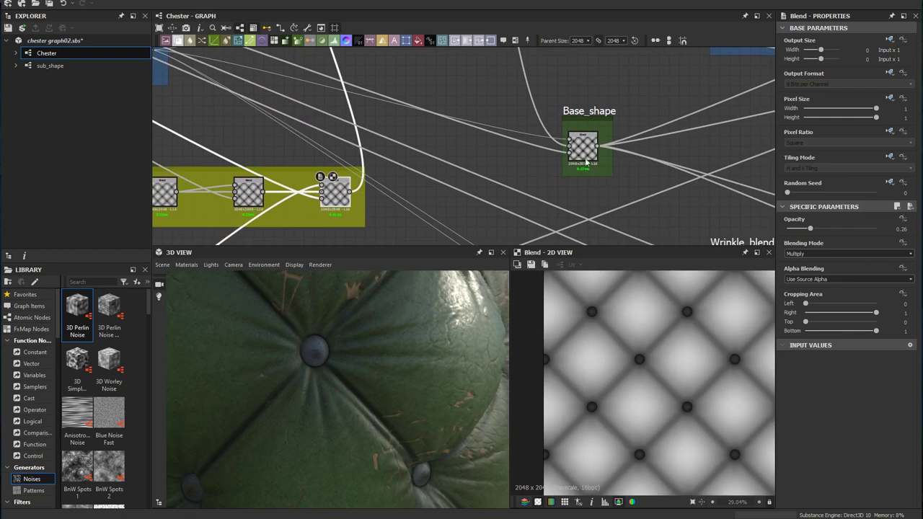
left_click(581, 160)
- Go to the Nail_wrinkles frame, preview one of its sub_shape nodes, and examine how the wrinkle nodes feed the tile samplers
middle_click_drag(448, 136, 562, 185)
scroll(562, 185, "down", 3)
middle_click_drag(547, 124, 560, 214)
scroll(542, 170, "down", 2)
middle_click_drag(541, 171, 558, 238)
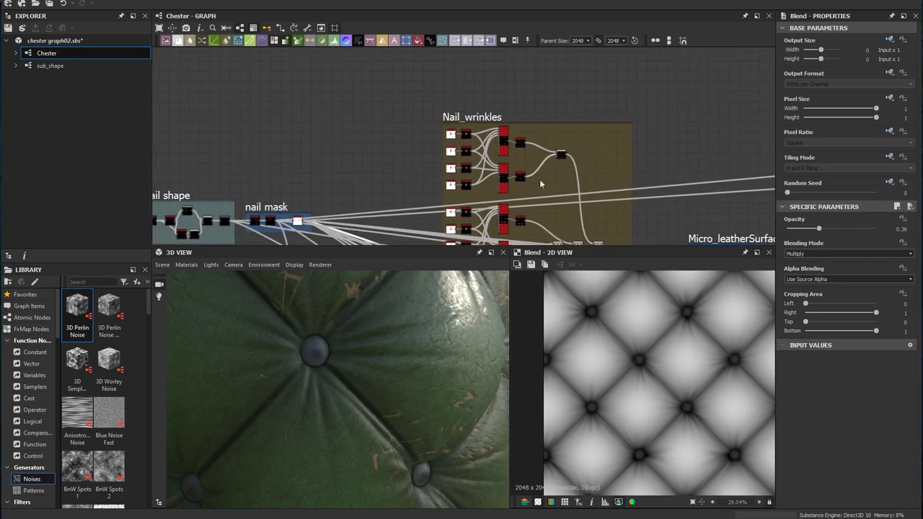
middle_click_drag(547, 188, 540, 138)
scroll(567, 166, "up", 2)
middle_click_drag(508, 81, 549, 138)
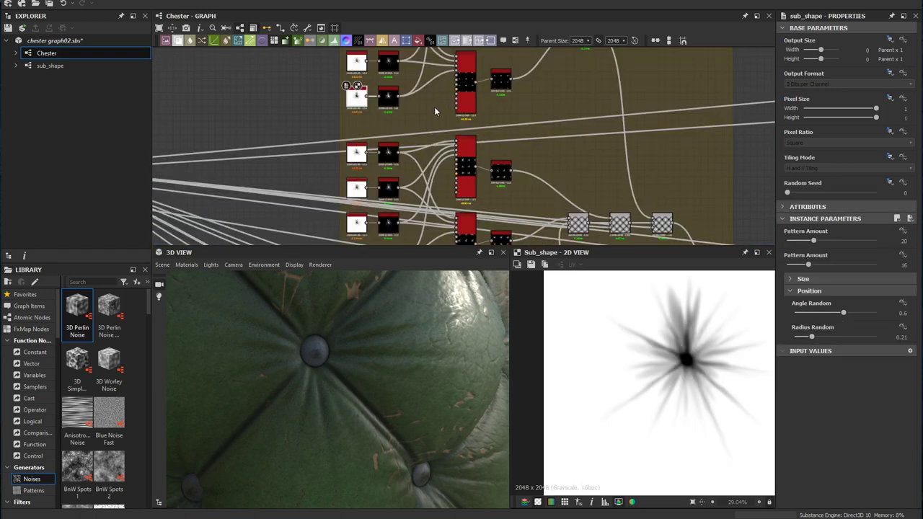
middle_click_drag(434, 107, 464, 128)
middle_click_drag(525, 172, 493, 122)
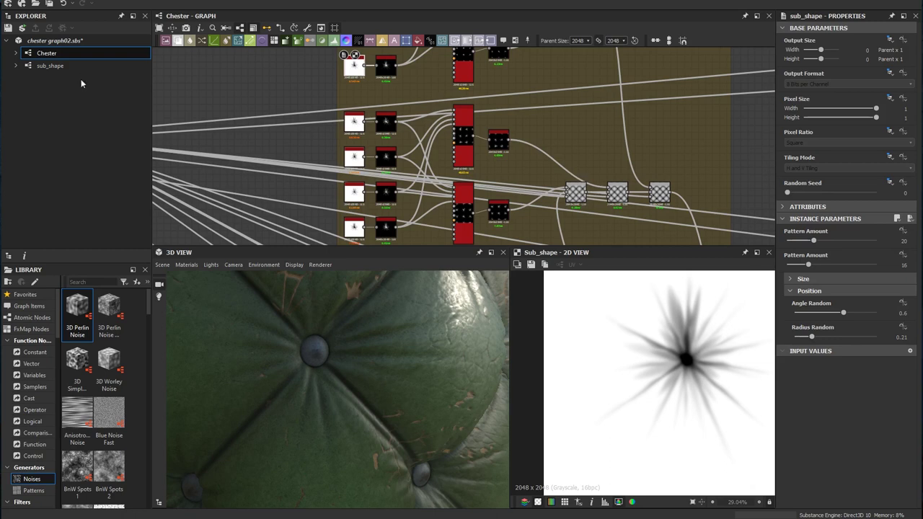
- Open the sub_shape graph and preview the Paraboloid Shape node that feeds the Directional Warp, reviewing its parameters
left_click(54, 68)
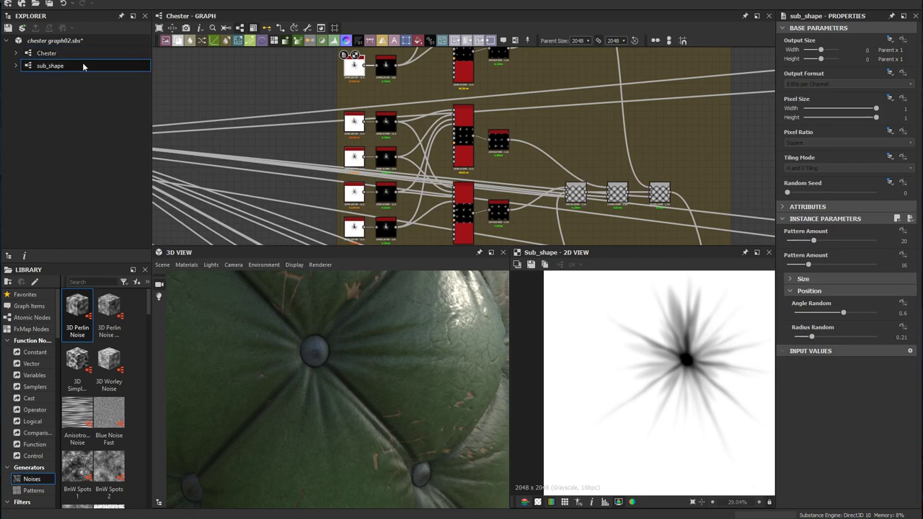
double_click(83, 70)
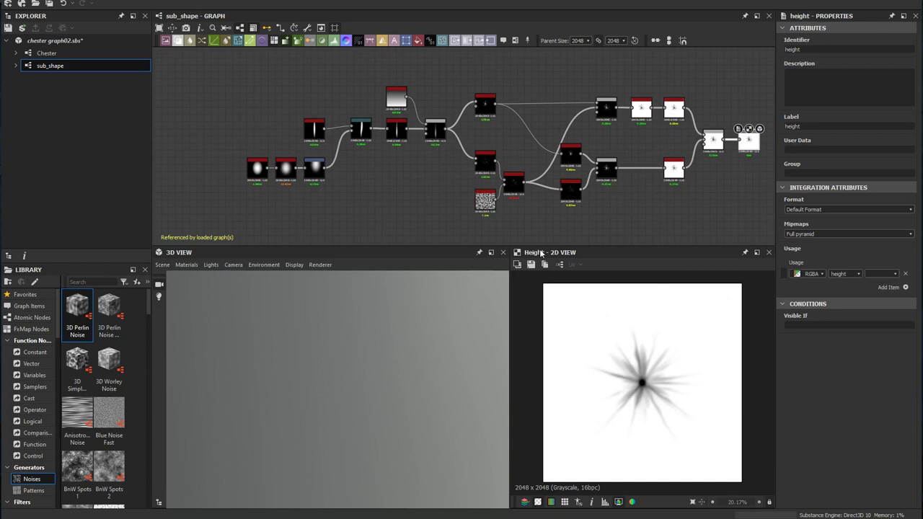
scroll(310, 131, "up", 5)
double_click(341, 132)
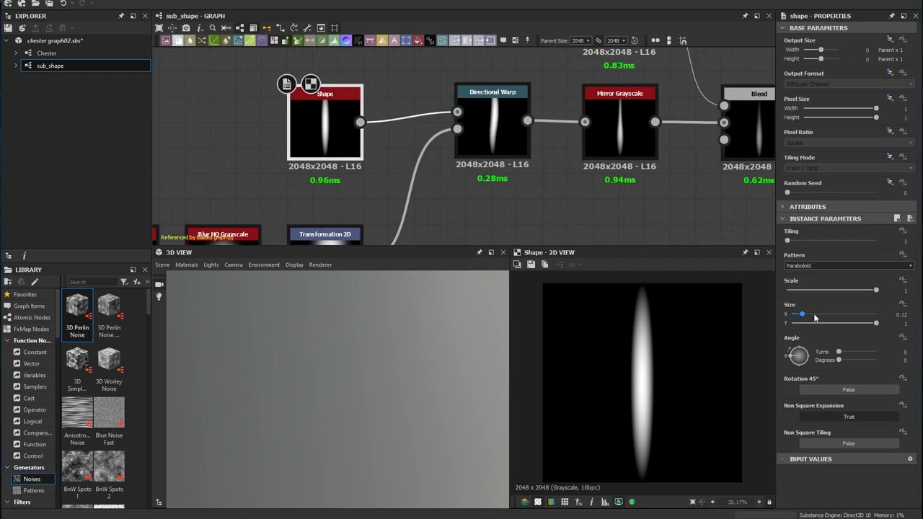
left_click(803, 266)
- Preview the wider Paraboloid Shape node in the lower branch and its Blur HQ Grayscale node
middle_click_drag(452, 168, 545, 114)
middle_click_drag(352, 177, 377, 142)
left_click(241, 178)
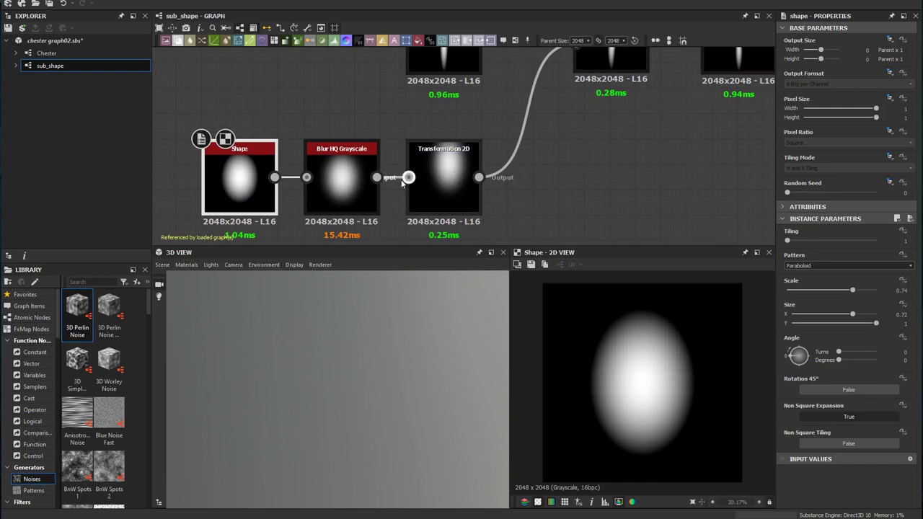
double_click(351, 177)
- Preview the Directional Warp node and show the parameters of the Transformation 2D node driving it
middle_click_drag(547, 130, 437, 155)
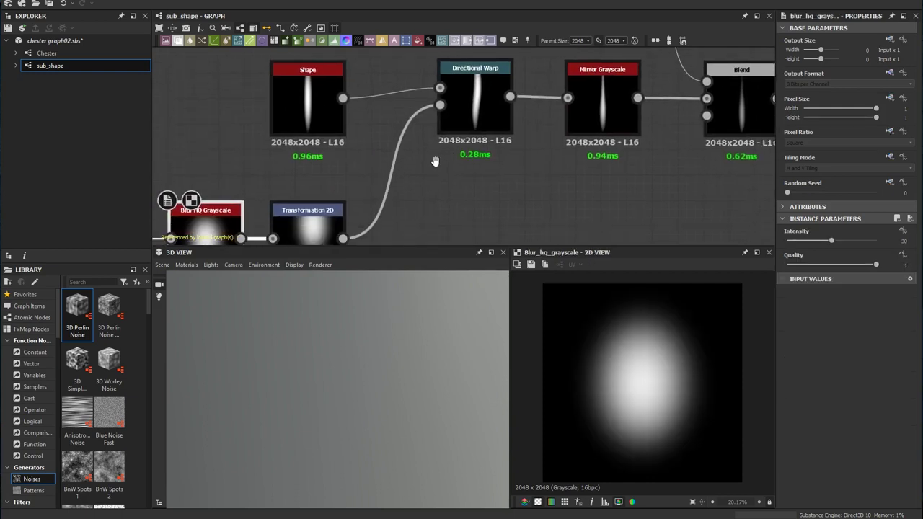
double_click(483, 103)
left_click(312, 241)
middle_click_drag(311, 242, 352, 190)
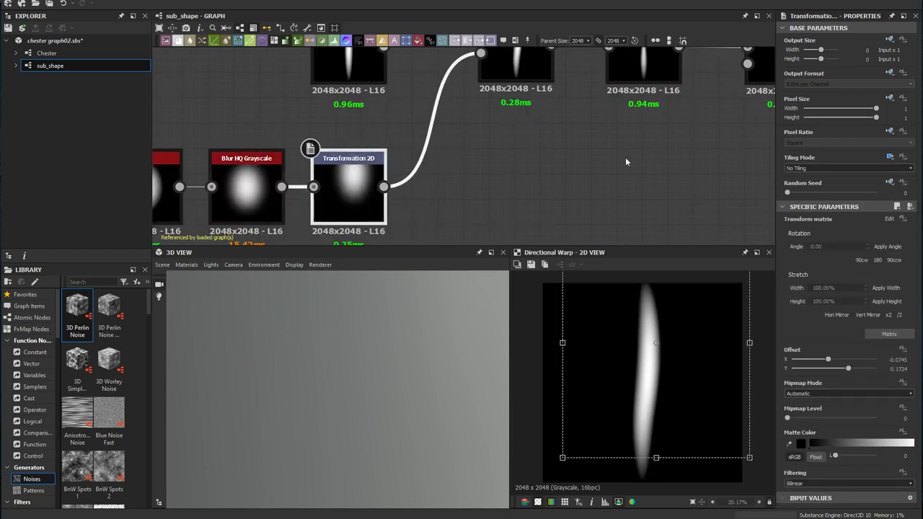
- Preview the Mirror Grayscale node that follows the Directional Warp and examine its tapered shape
middle_click_drag(571, 83, 449, 124)
middle_click_drag(550, 140, 484, 162)
middle_click_drag(479, 124, 443, 159)
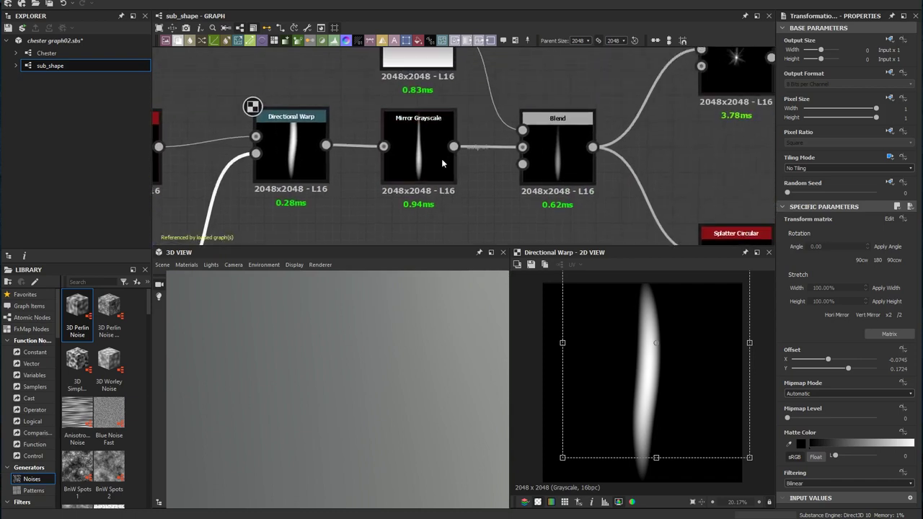
double_click(422, 147)
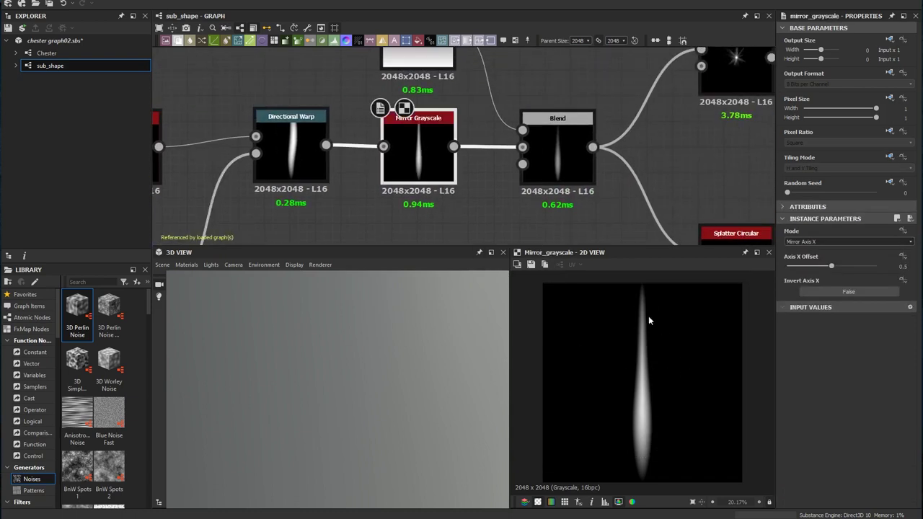
- Bring the chester03.png reference photo back into view over the graph to compare the leather wrinkles around the nails
middle_click_drag(506, 85, 488, 155)
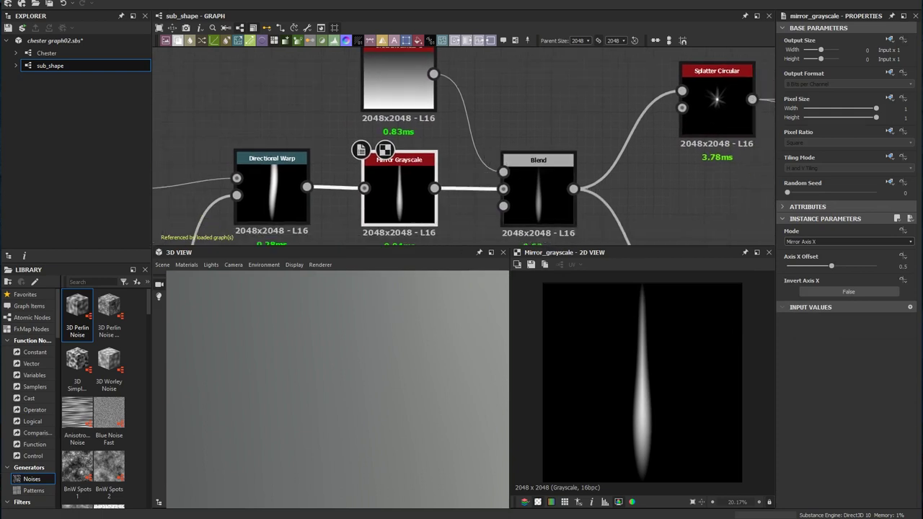
left_click_drag(922, 161, 286, 170)
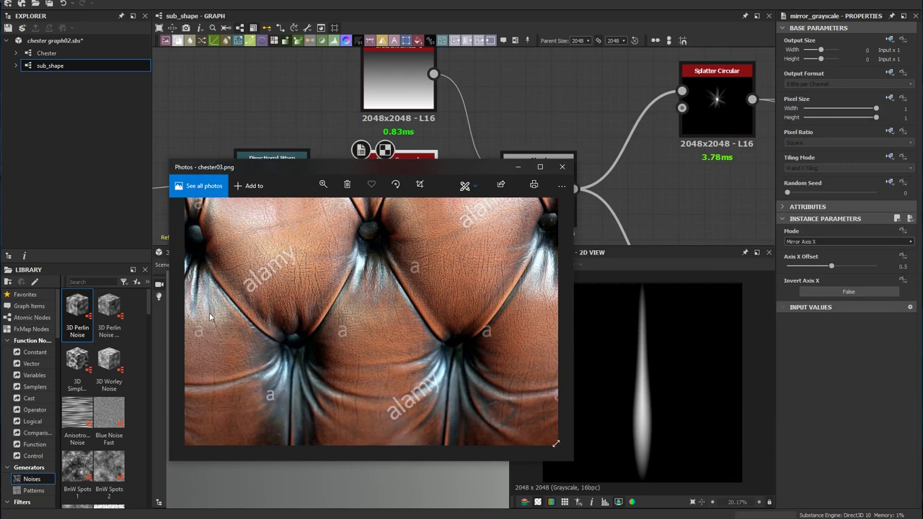
- Move the chester03.png photo off the graph and preview the Blend node combining Mirror Grayscale with Gradient Linear 1
left_click_drag(385, 168, 922, 148)
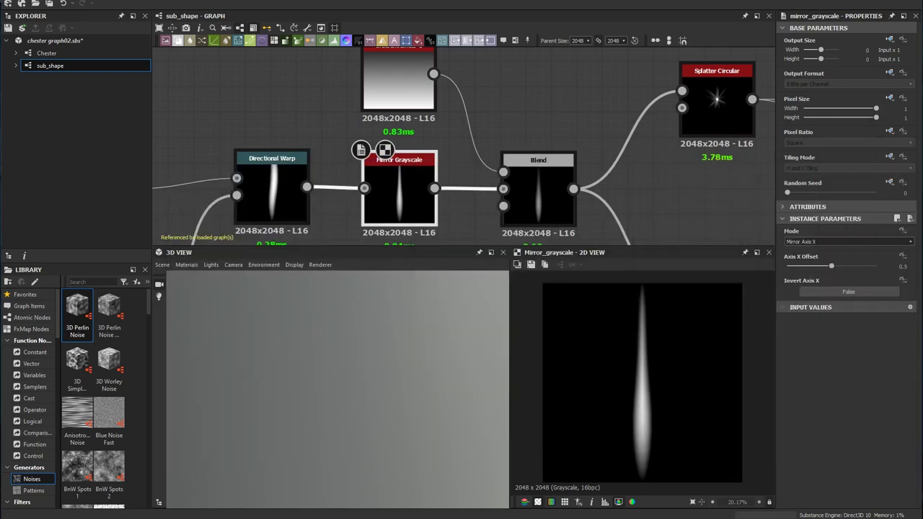
middle_click_drag(592, 109, 609, 157)
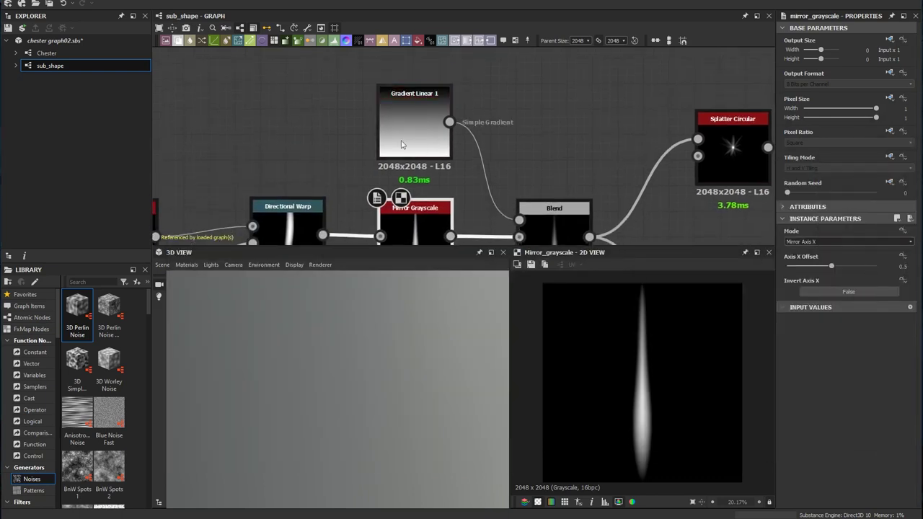
middle_click_drag(517, 155, 449, 96)
left_click(498, 189)
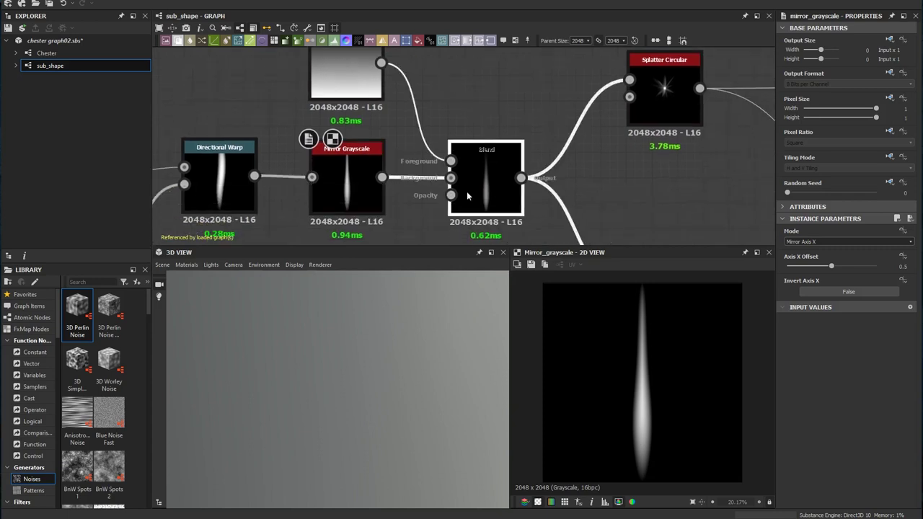
- Preview the upper Splatter Circular node fed by the Blend, followed by the lower Splatter Circular node
middle_click_drag(637, 162, 579, 120)
scroll(554, 135, "down", 3)
middle_click_drag(548, 92, 543, 146)
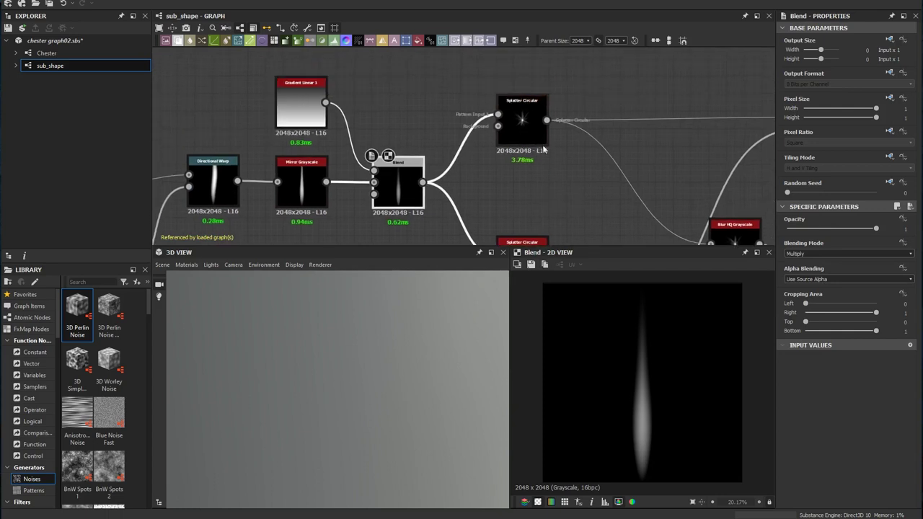
double_click(524, 125)
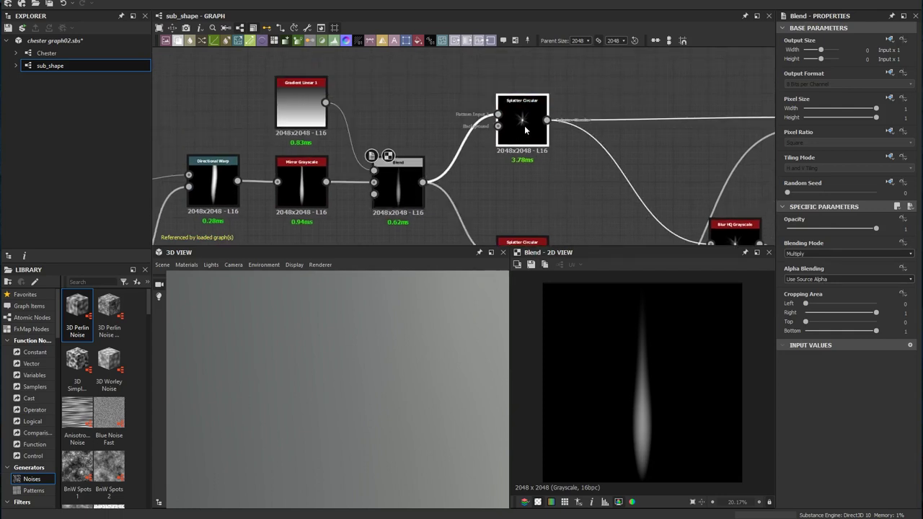
scroll(553, 121, "up", 4)
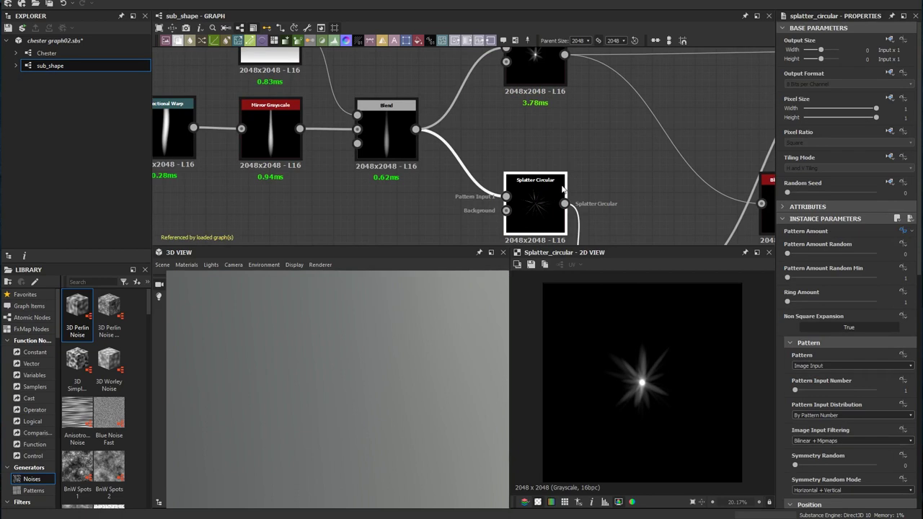
middle_click_drag(591, 128, 580, 102)
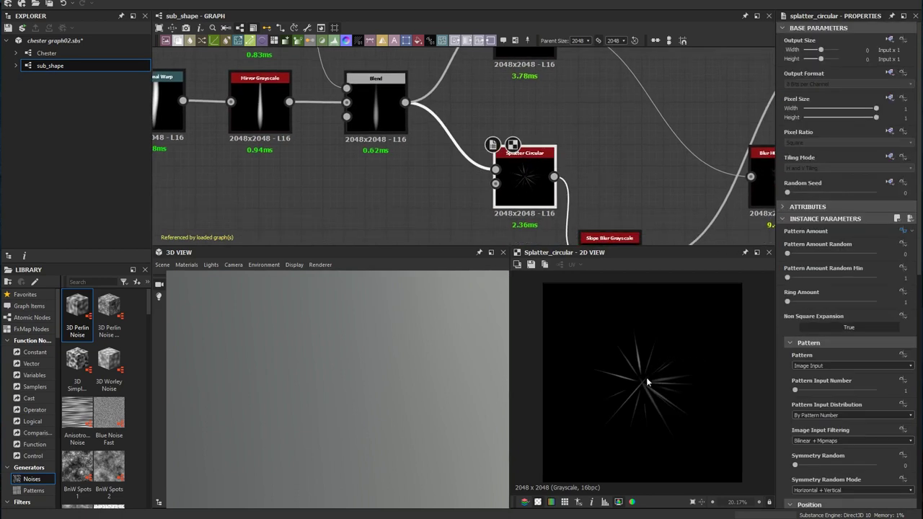
- Preview the upper Splatter Circular node again and examine its Position, Size and Color parameters
middle_click_drag(570, 140, 534, 209)
double_click(498, 107)
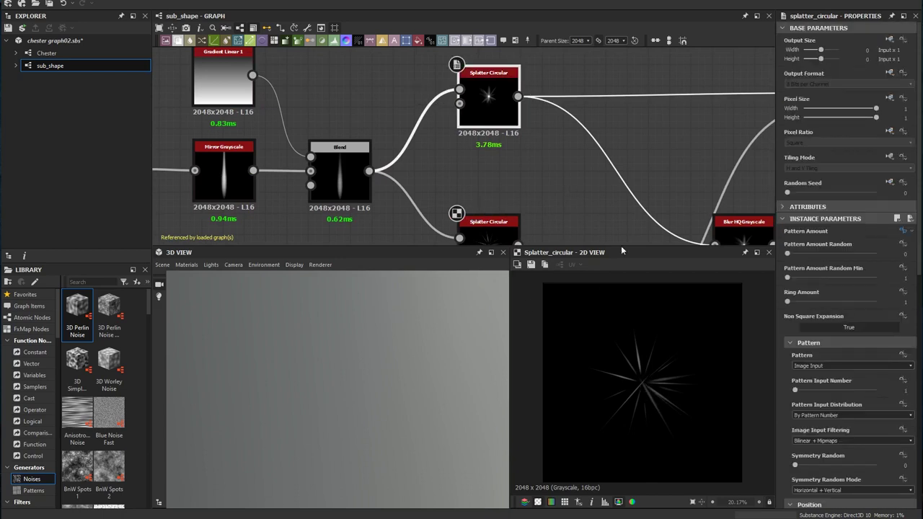
double_click(482, 82)
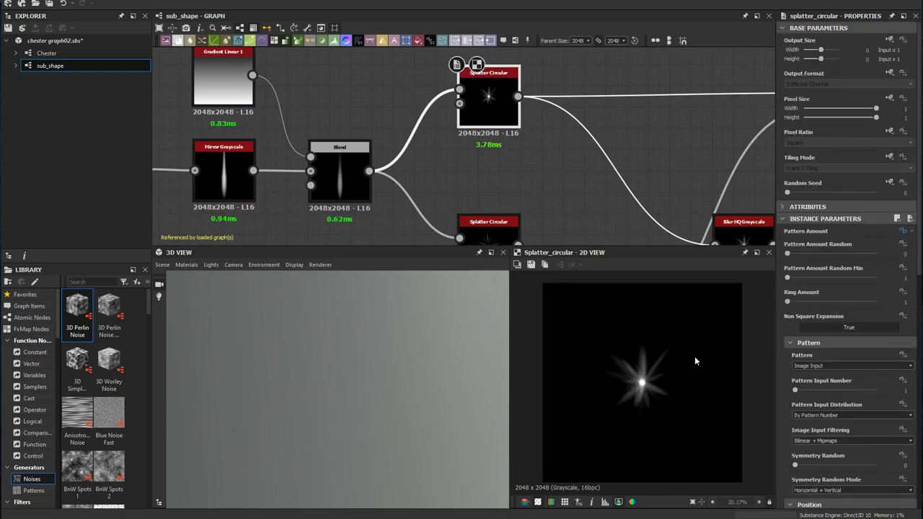
scroll(790, 464, "down", 5)
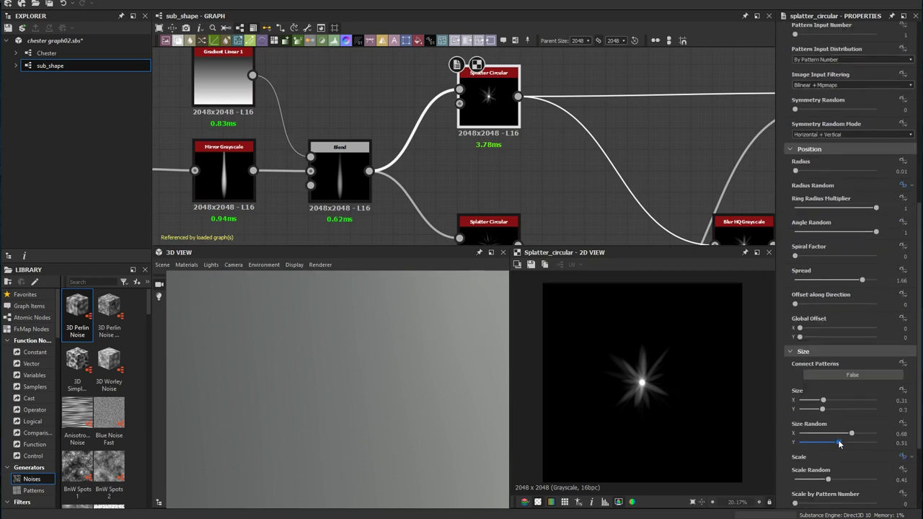
scroll(823, 425, "down", 1)
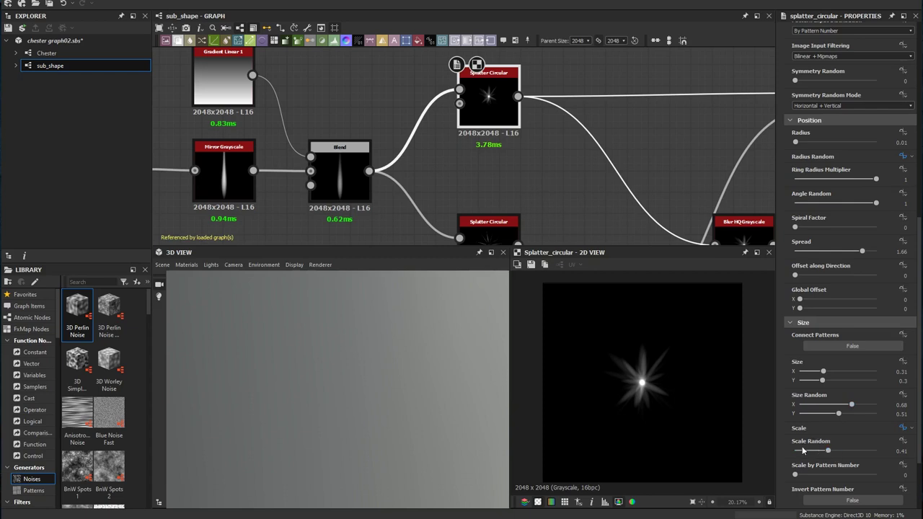
left_click(802, 322)
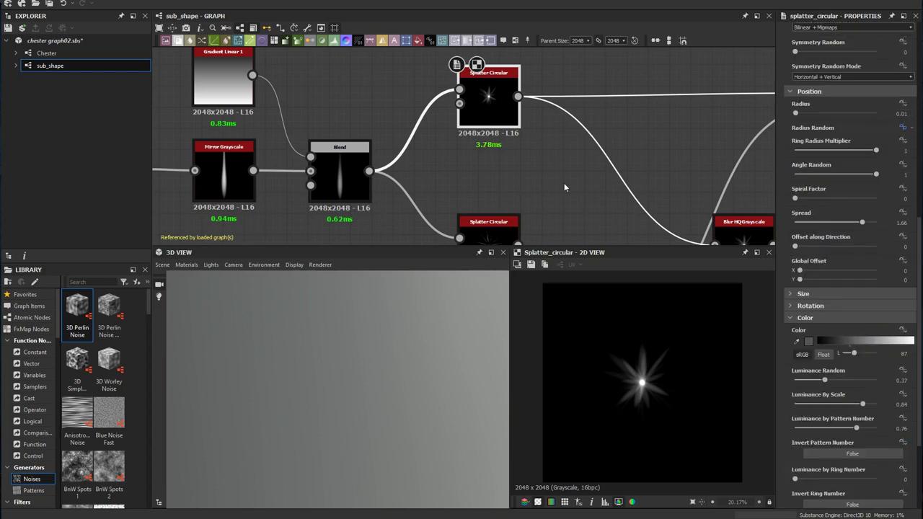
- Preview the lower Splatter Circular node and examine its Size parameters
middle_click_drag(563, 182, 558, 134)
left_click(493, 203)
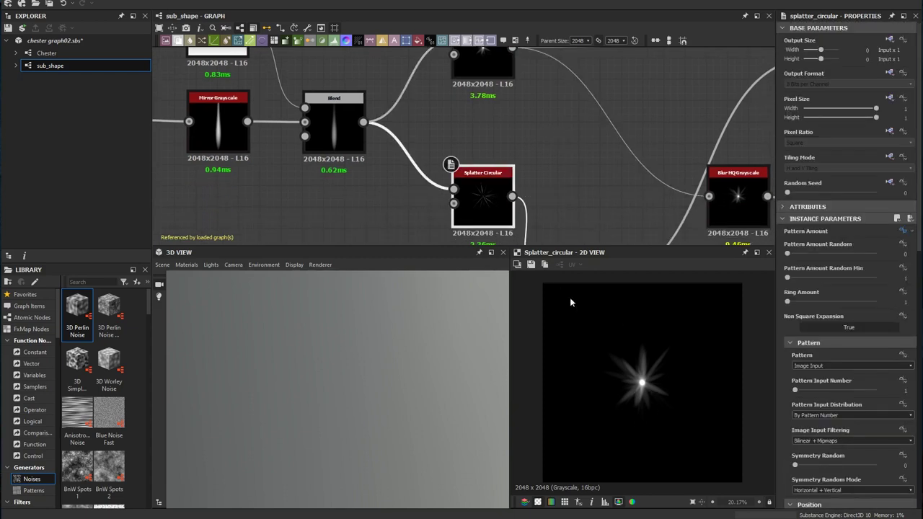
double_click(491, 204)
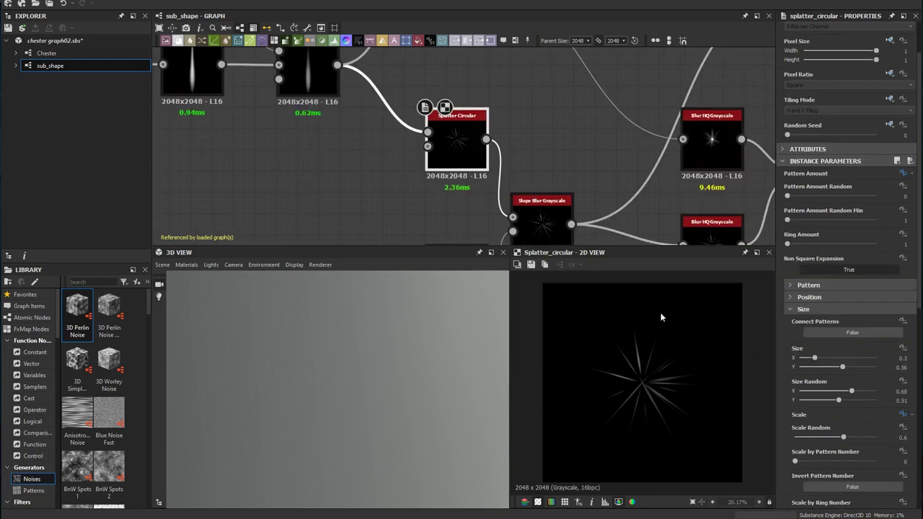
- Preview the Slope Blur Grayscale node after the lower splatter and the Perlin Noise node driving it
middle_click_drag(555, 87, 556, 188)
middle_click_drag(580, 238, 603, 114)
left_click(571, 168)
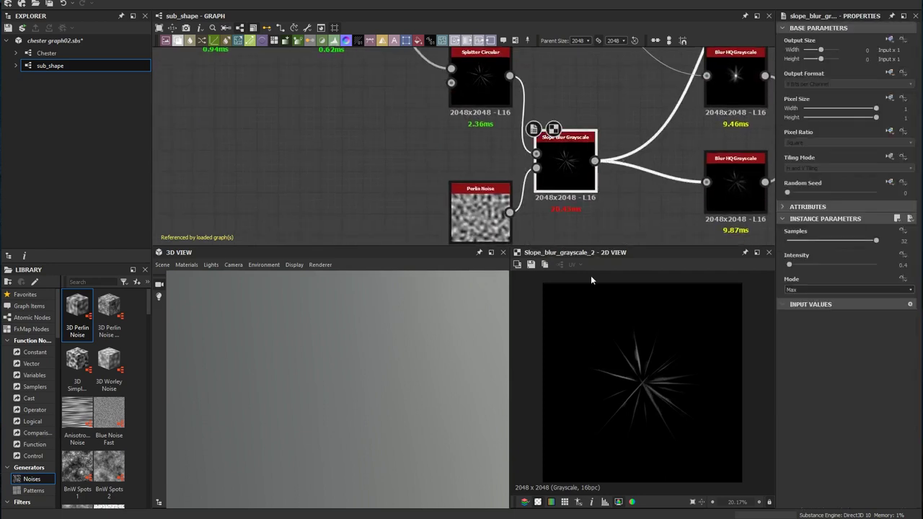
left_click(480, 213)
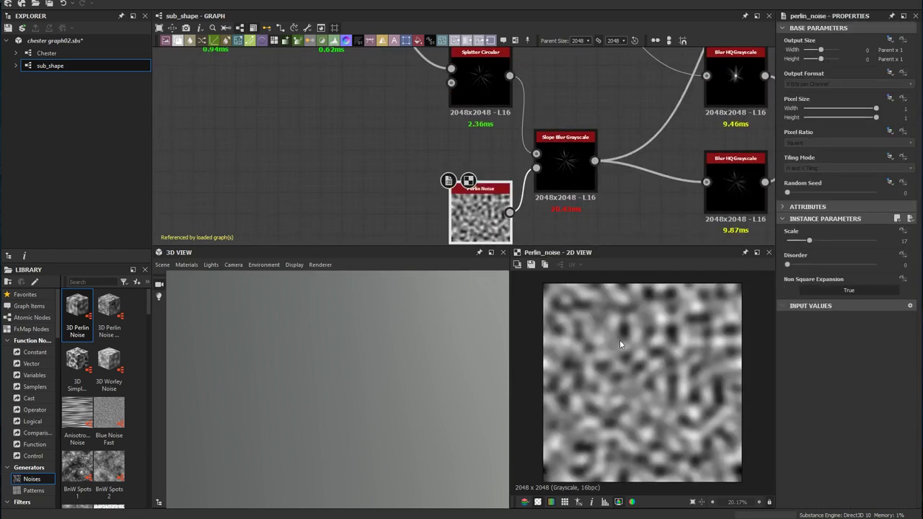
- Return the preview to the Slope Blur Grayscale node and examine its distorted streaks enlarged in the 2D view
left_click(564, 178)
scroll(608, 234, "up", 1)
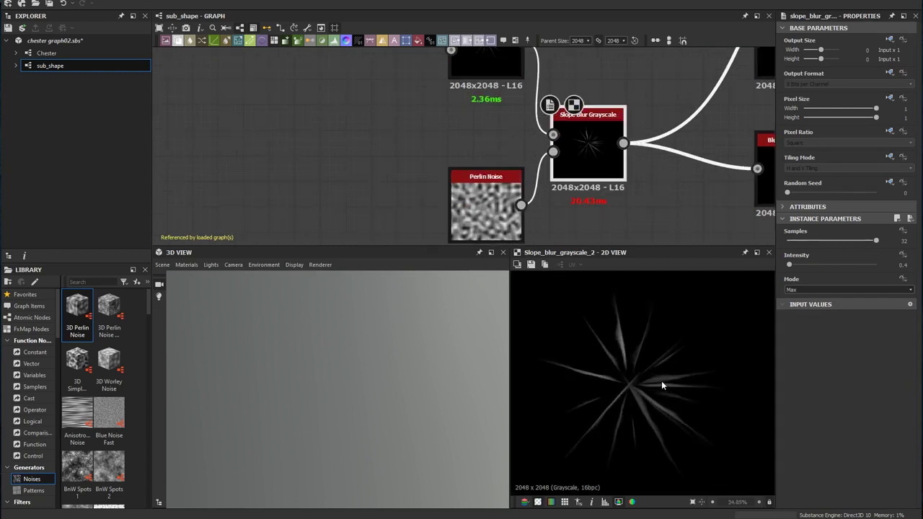
scroll(661, 380, "up", 3)
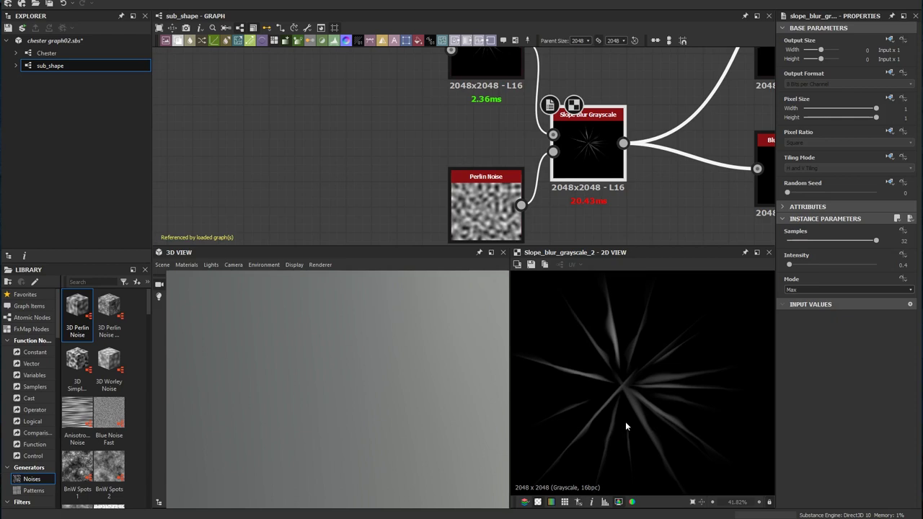
middle_click_drag(643, 241, 621, 237)
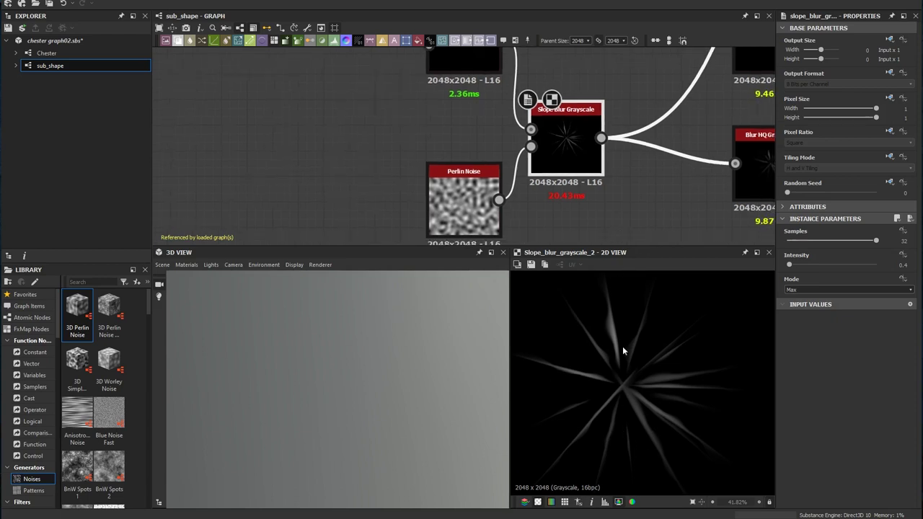
- Preview the lower Blur HQ Grayscale node and the Blend node that combines the two blurred splatters
scroll(534, 188, "down", 4)
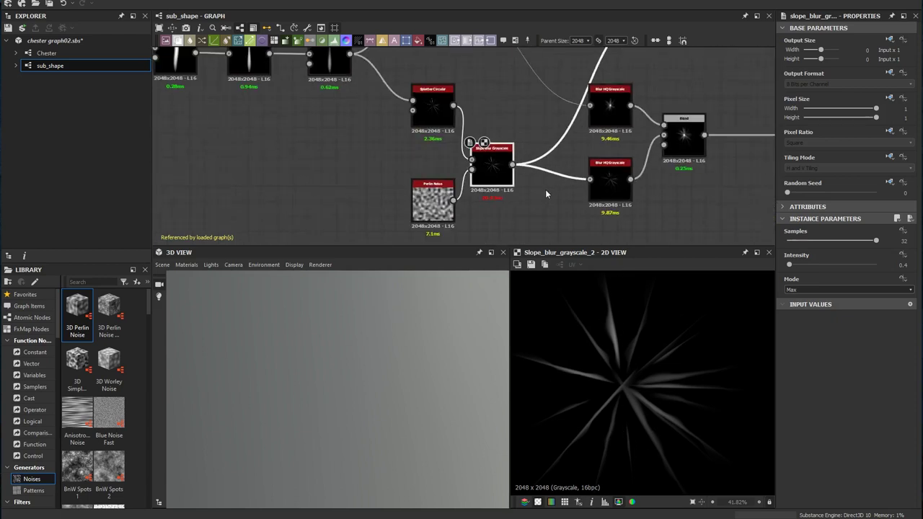
scroll(580, 190, "up", 2)
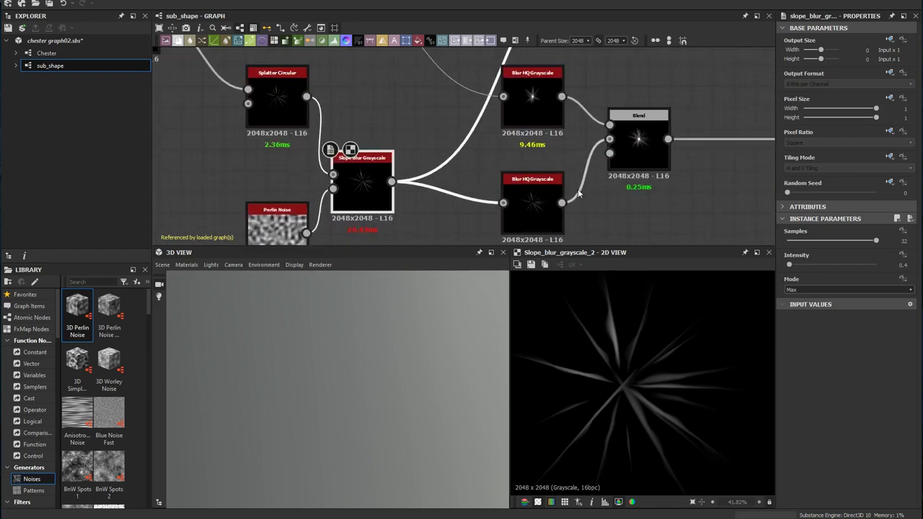
double_click(538, 201)
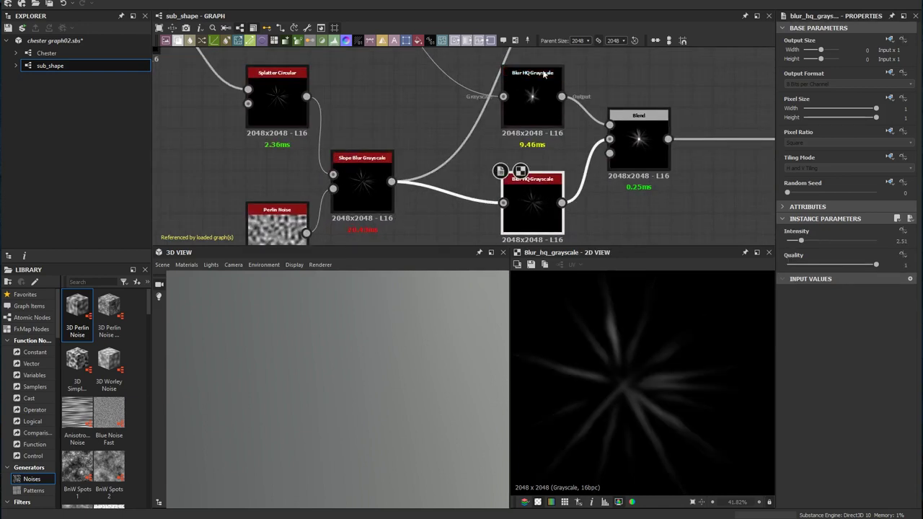
middle_click_drag(481, 72, 581, 166)
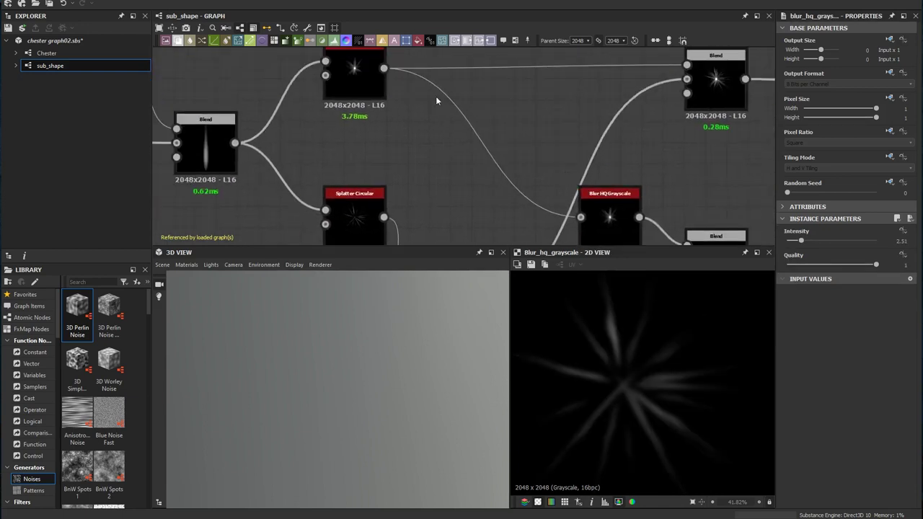
middle_click_drag(622, 219, 465, 117)
left_click(521, 153)
left_click(558, 160)
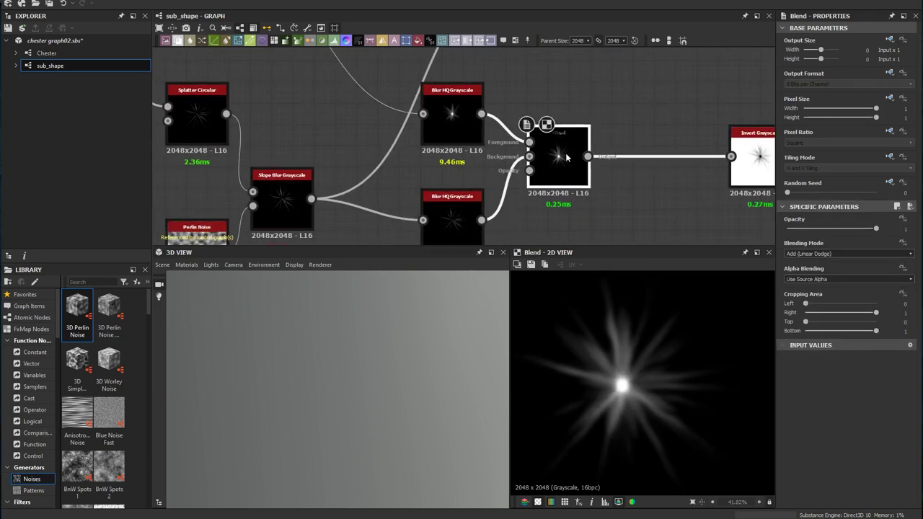
- Preview the upper Blend node that combines the upper Splatter Circular with the Slope Blur Grayscale output
middle_click_drag(665, 98, 476, 134)
left_click(569, 189)
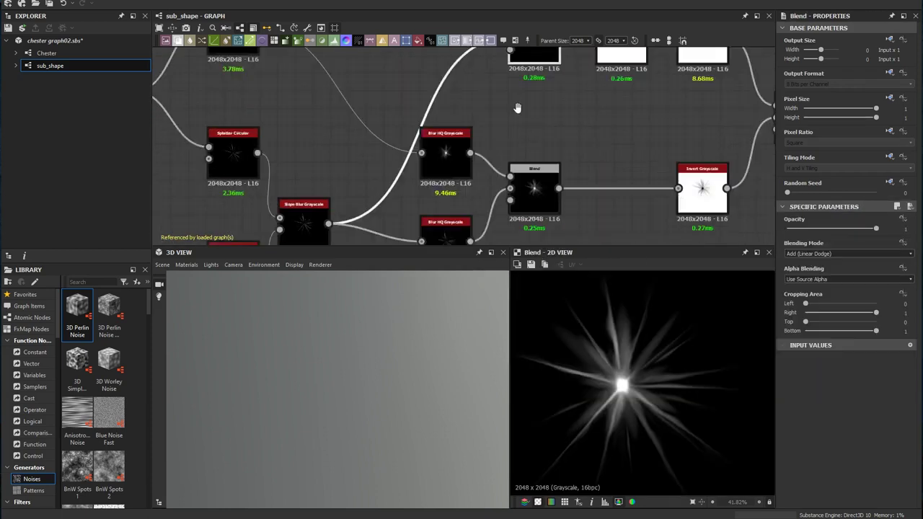
scroll(542, 93, "down", 3)
middle_click_drag(516, 107, 534, 149)
scroll(494, 177, "up", 3)
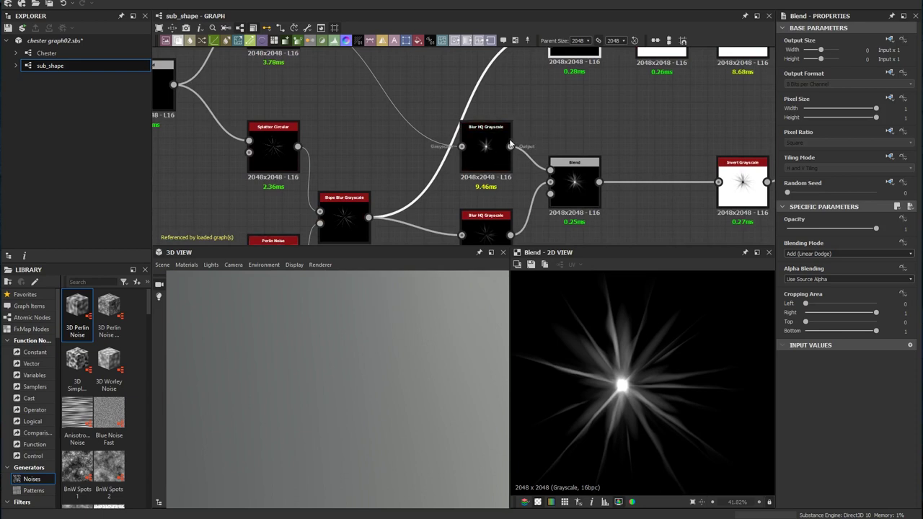
middle_click_drag(535, 99, 469, 198)
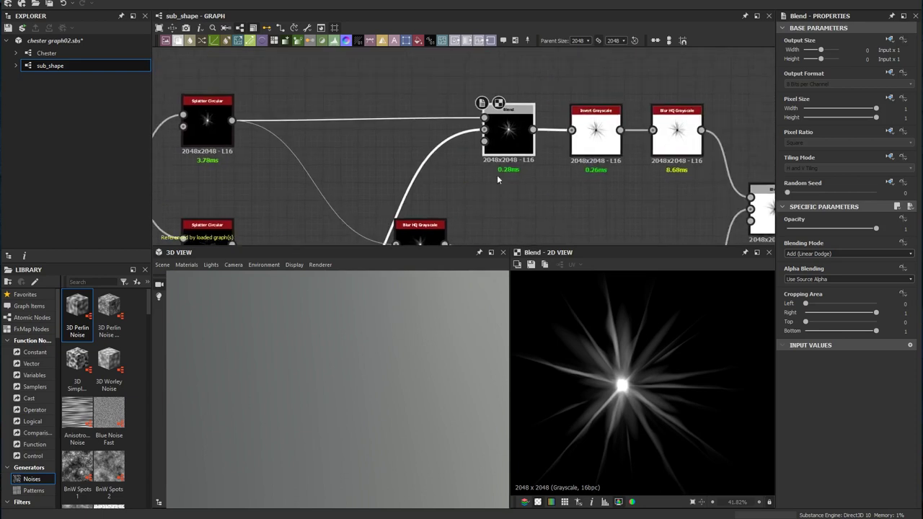
- Preview the Blur HQ Grayscale node that follows the upper branch's Invert Grayscale node
middle_click_drag(640, 186, 468, 162)
scroll(431, 160, "up", 3)
middle_click_drag(395, 110, 380, 151)
middle_click_drag(472, 144, 398, 138)
double_click(442, 114)
- Locate the lower branch's Invert Grayscale node and preview the Blend node feeding it
middle_click_drag(548, 185, 564, 72)
middle_click_drag(548, 171, 556, 94)
left_click(444, 201)
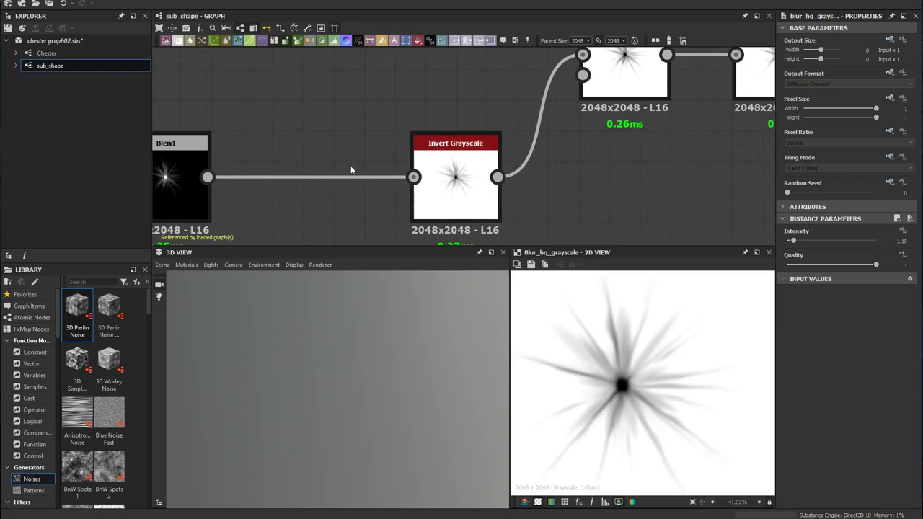
middle_click_drag(209, 195, 432, 194)
double_click(425, 195)
- Preview the final Blend node that merges the two inverted branches, and the height output node after it
middle_click_drag(698, 116, 438, 225)
middle_click_drag(573, 173, 481, 171)
middle_click_drag(426, 156, 509, 182)
scroll(425, 150, "down", 2)
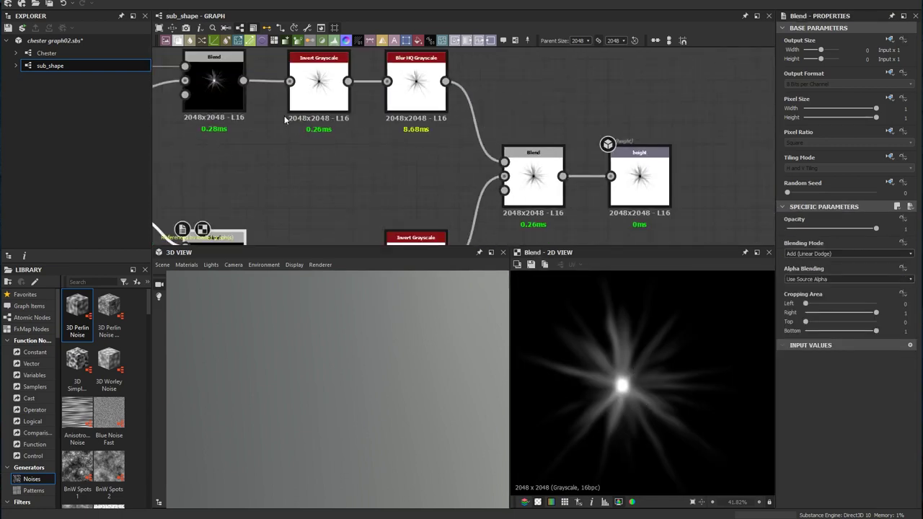
middle_click_drag(284, 109, 352, 102)
middle_click_drag(330, 208, 218, 214)
double_click(504, 155)
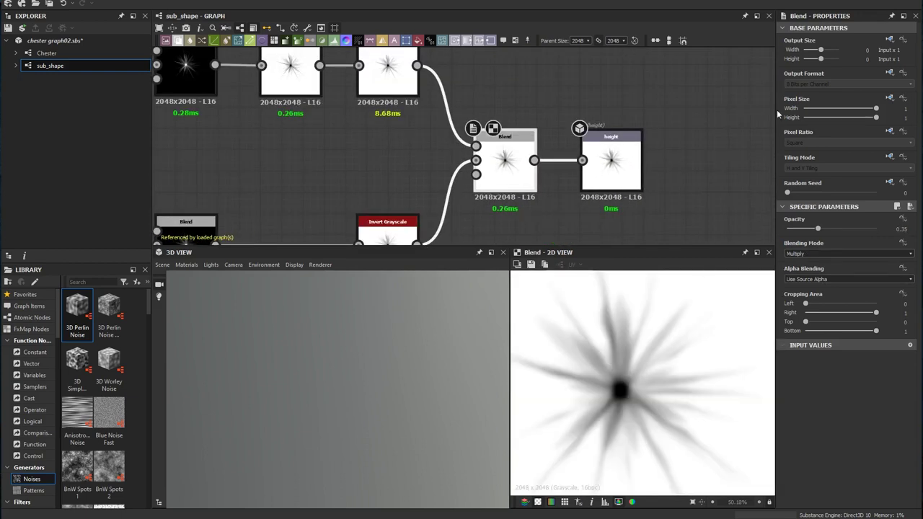
double_click(616, 164)
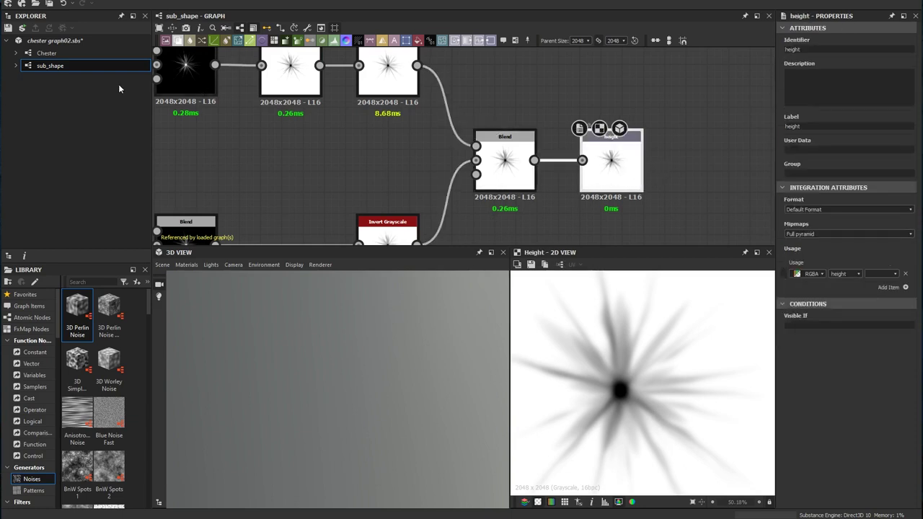
- Examine the complete sub_shape node chain, from the Directional Warp through the splatter branches to the height output
middle_click_drag(543, 173, 569, 154)
scroll(581, 171, "down", 3)
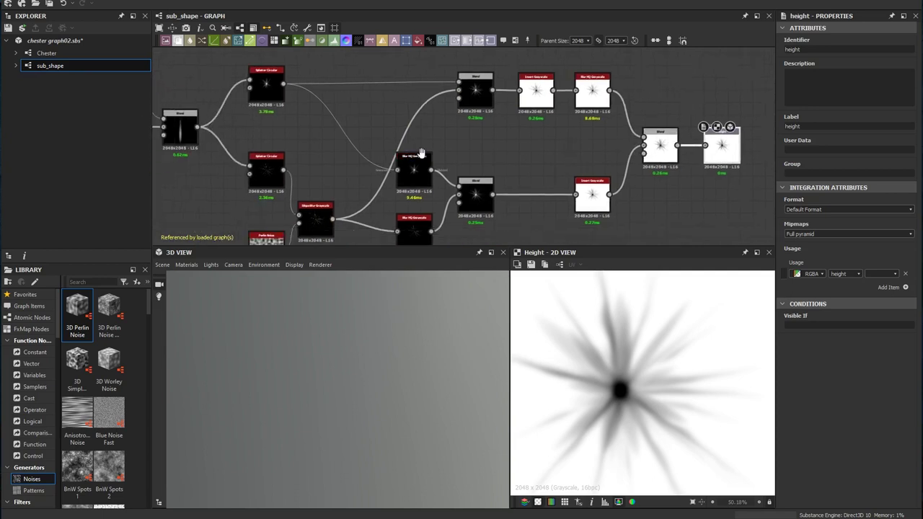
middle_click_drag(543, 190, 571, 165)
scroll(652, 158, "up", 4)
middle_click_drag(364, 188, 521, 180)
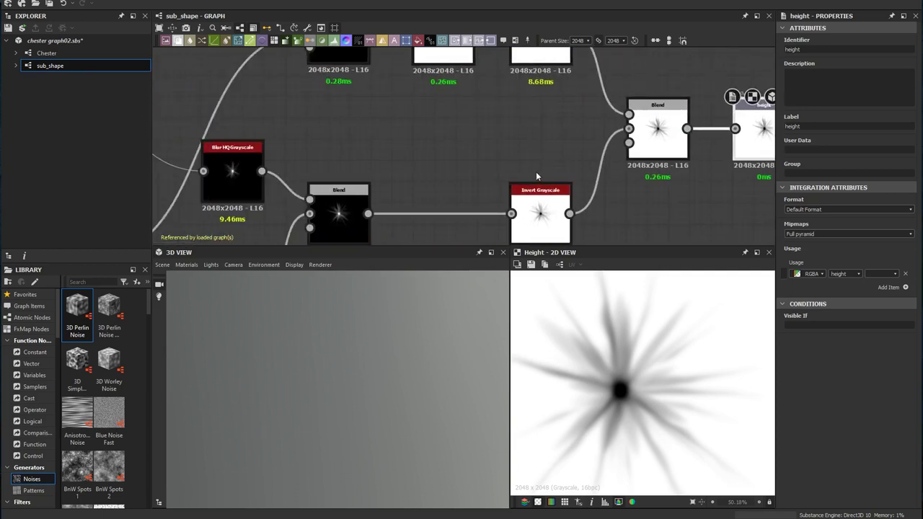
scroll(521, 179, "down", 4)
middle_click_drag(445, 169, 566, 169)
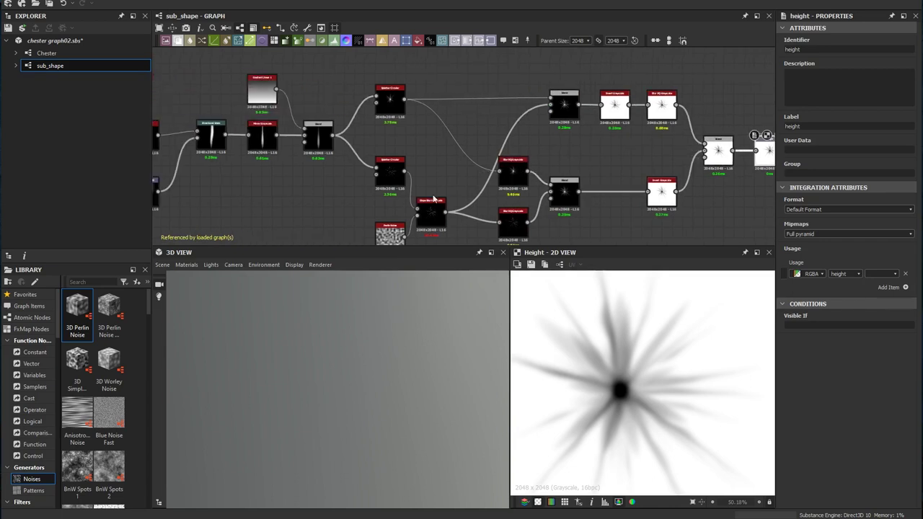
middle_click_drag(447, 193, 514, 177)
scroll(549, 169, "up", 2)
middle_click_drag(582, 179, 511, 199)
left_click(511, 198)
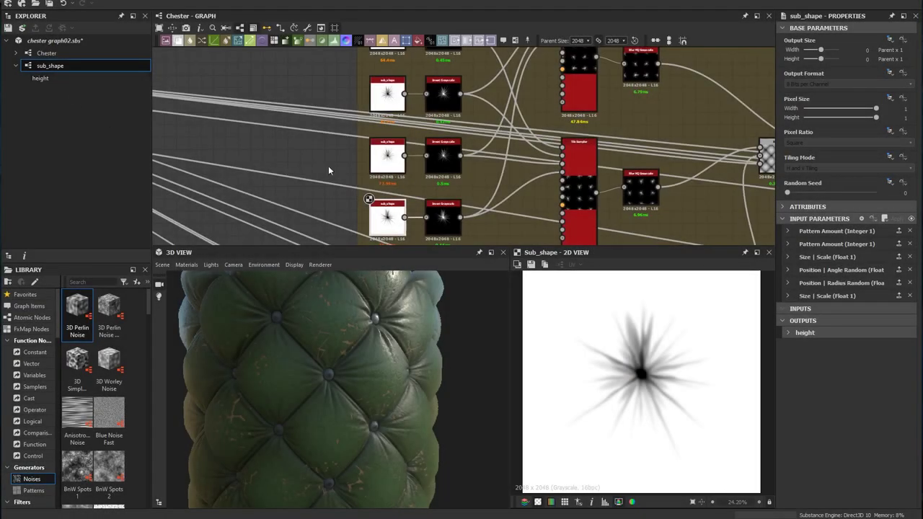
- Preview the sub_shape instances in the lower half of Nail_wrinkles and the Invert Grayscale node after the first one
scroll(437, 174, "up", 3)
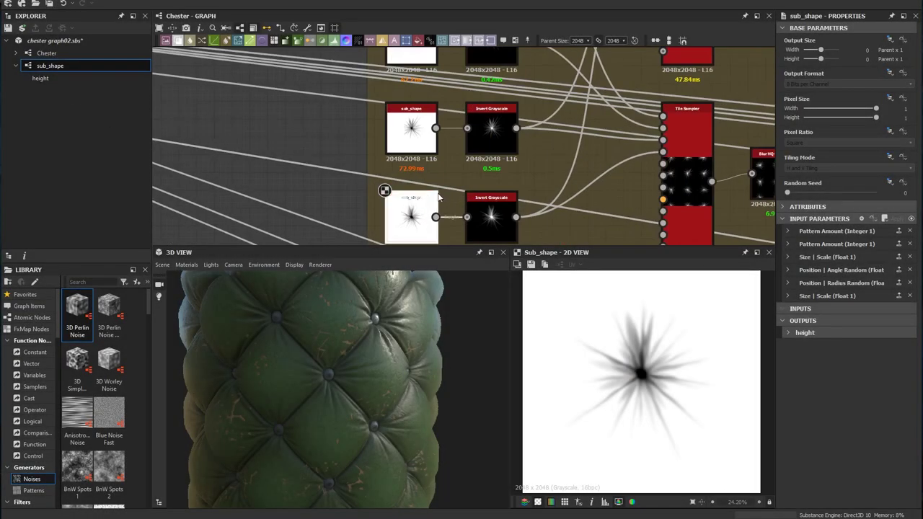
left_click(433, 116)
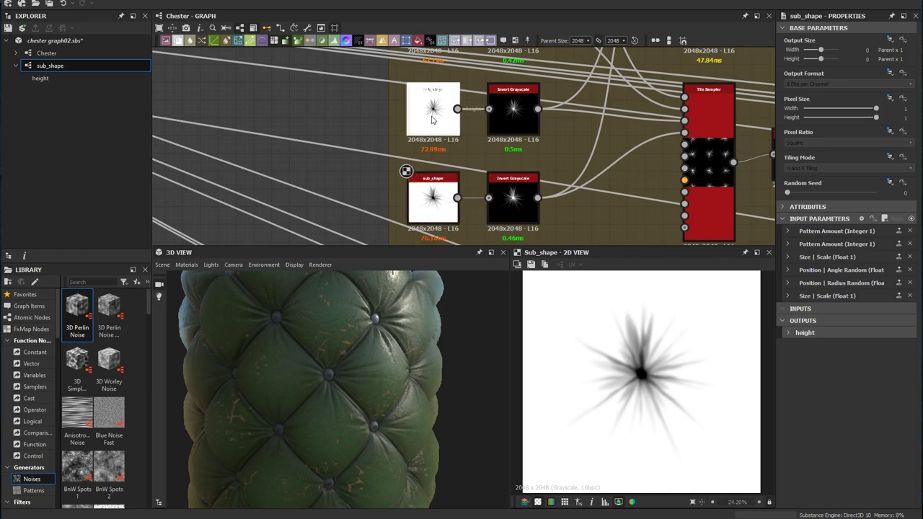
middle_click_drag(492, 187, 494, 238)
middle_click_drag(467, 142, 473, 168)
double_click(445, 109)
middle_click_drag(504, 70, 499, 150)
double_click(437, 85)
scroll(514, 155, "down", 2)
double_click(512, 113)
- Trace the graph back to its start and examine the two Tile Samplers that merge into the first Blend node
middle_click_drag(651, 143, 488, 137)
scroll(495, 161, "down", 5)
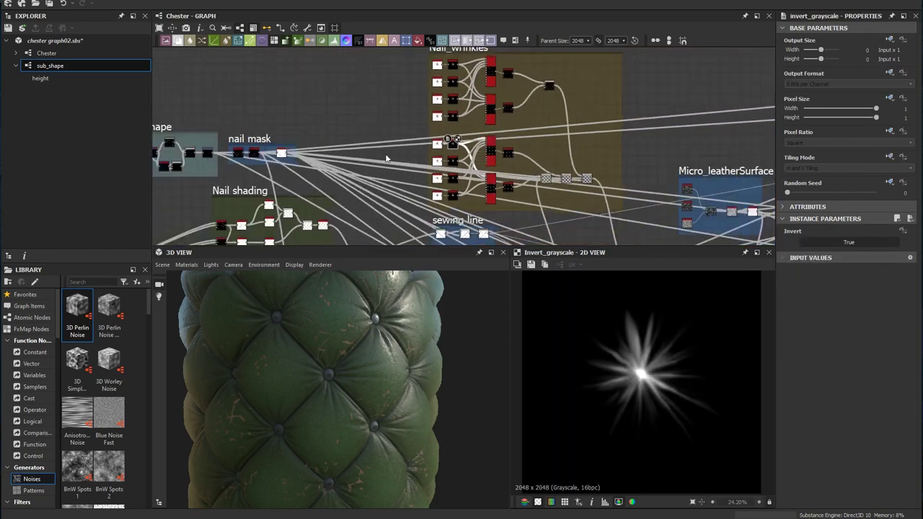
middle_click_drag(253, 152, 700, 61)
scroll(453, 169, "up", 3)
middle_click_drag(482, 184, 464, 137)
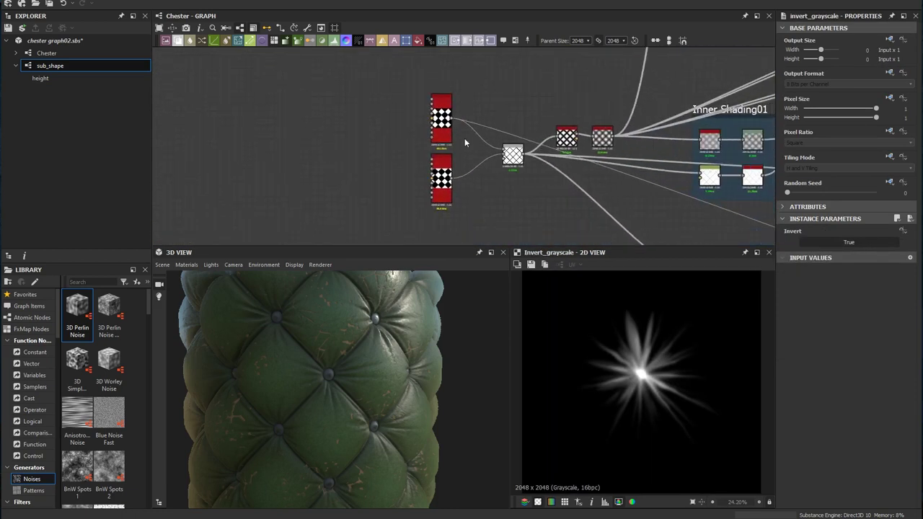
scroll(463, 146, "up", 4)
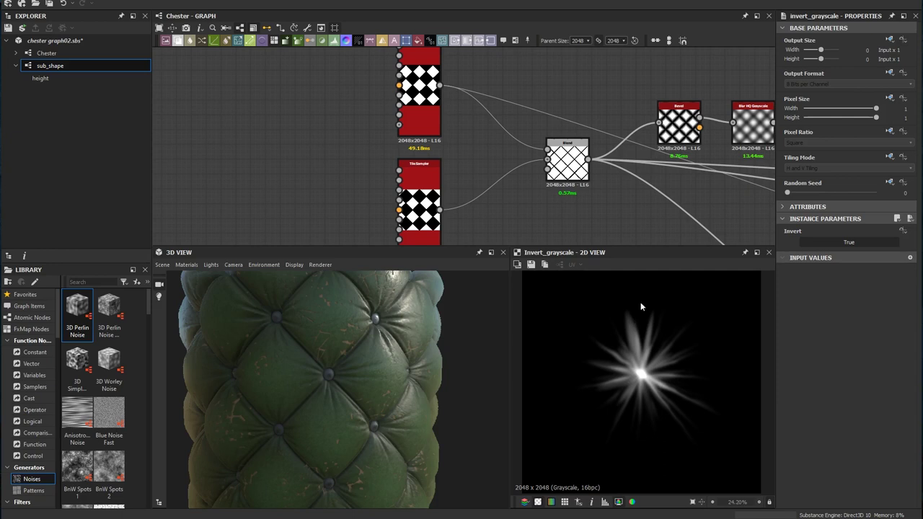
middle_click_drag(520, 186, 468, 191)
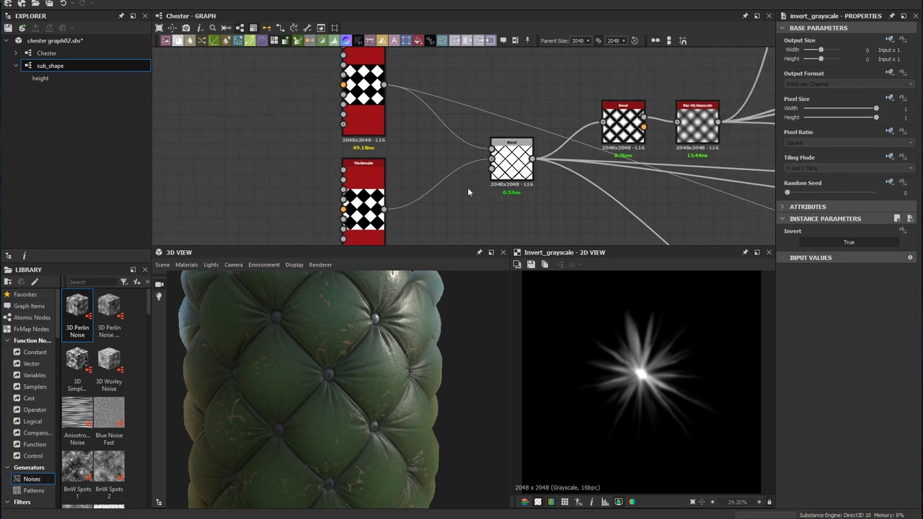
- Inspect the lower-half Tile Samplers of Nail_wrinkles and preview the Blur HQ Grayscale node after the second one
middle_click_drag(598, 187, 418, 187)
scroll(419, 188, "down", 5)
middle_click_drag(652, 140, 370, 189)
middle_click_drag(742, 94, 508, 150)
scroll(483, 160, "up", 3)
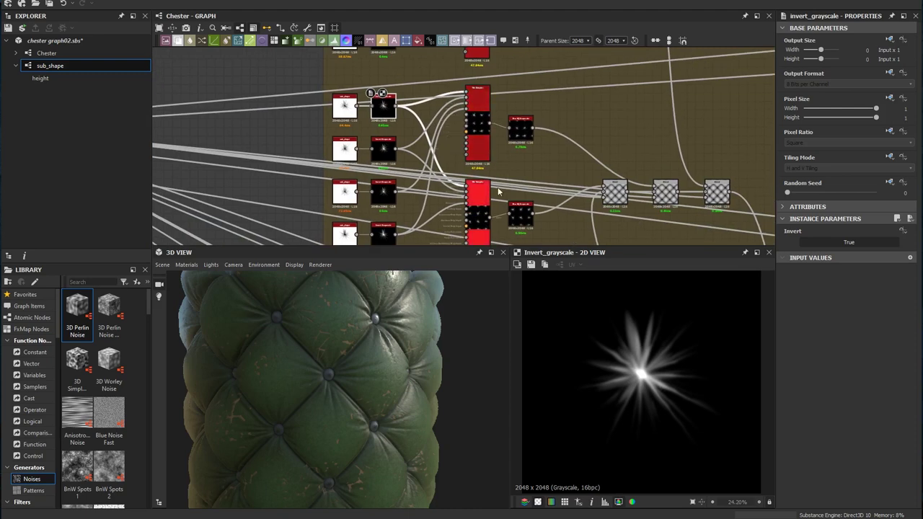
scroll(487, 182, "up", 2)
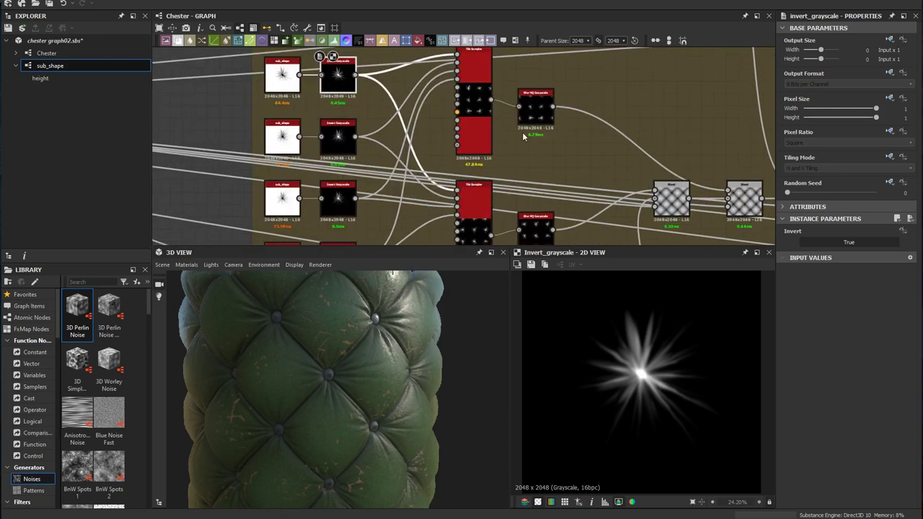
middle_click_drag(569, 163, 549, 136)
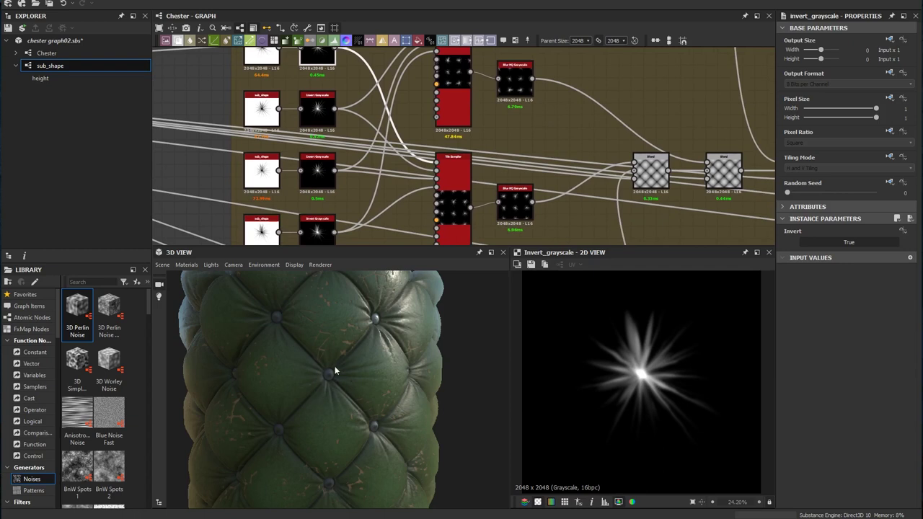
middle_click_drag(557, 140, 496, 150)
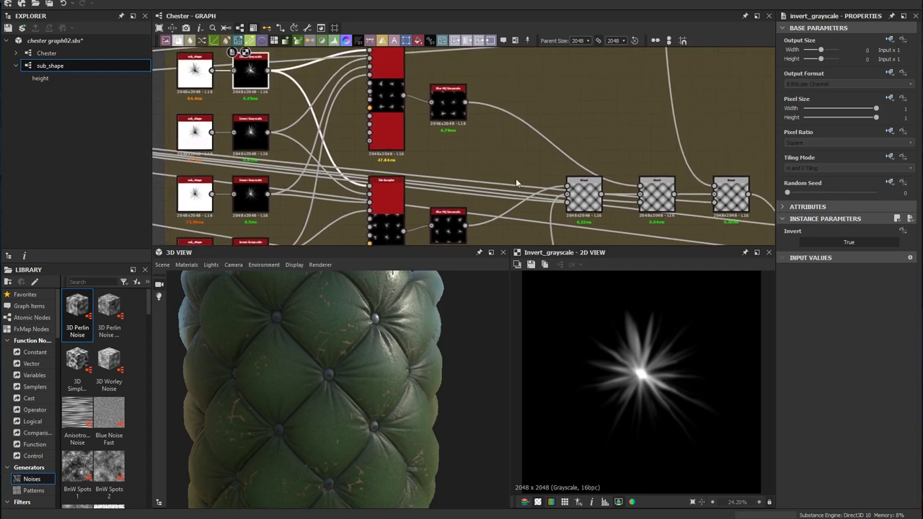
double_click(431, 207)
- Preview the last Blend node in the Base shape blend group, which feeds the nail wrinkle blends
middle_click_drag(545, 203, 559, 131)
scroll(565, 130, "down", 3)
scroll(547, 160, "up", 3)
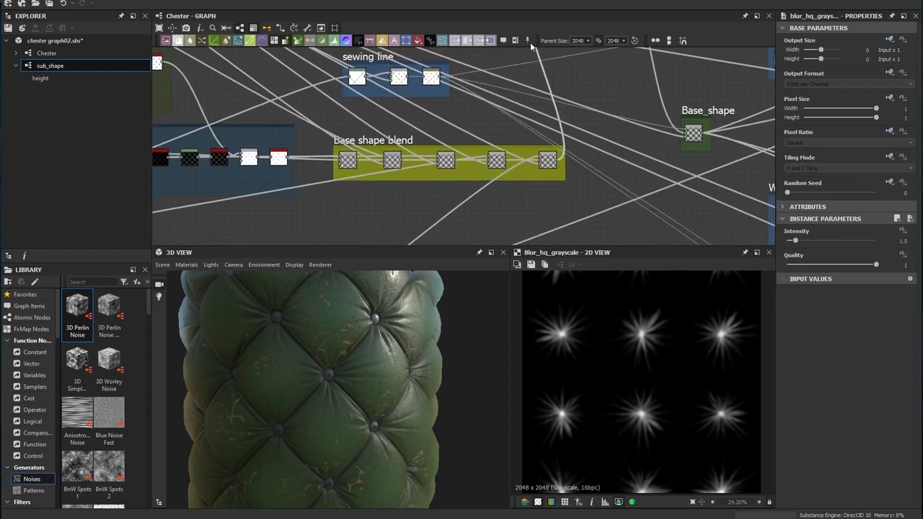
double_click(547, 160)
scroll(549, 164, "up", 2)
middle_click_drag(266, 123, 274, 142)
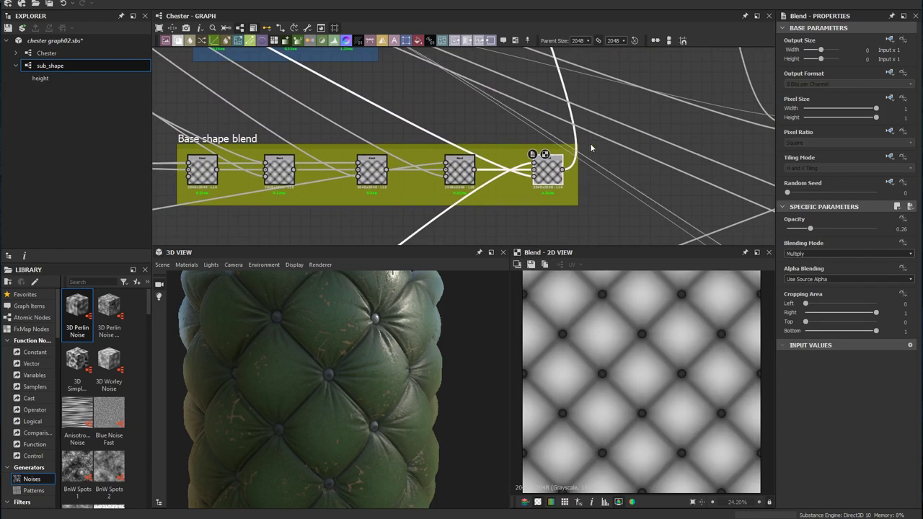
- Preview the first lower-half Blur HQ Grayscale node in Nail_wrinkles and the middle Blend node that subtracts it
middle_click_drag(575, 101, 534, 181)
scroll(533, 181, "down", 3)
middle_click_drag(541, 109, 507, 212)
scroll(510, 180, "up", 3)
left_click(316, 101)
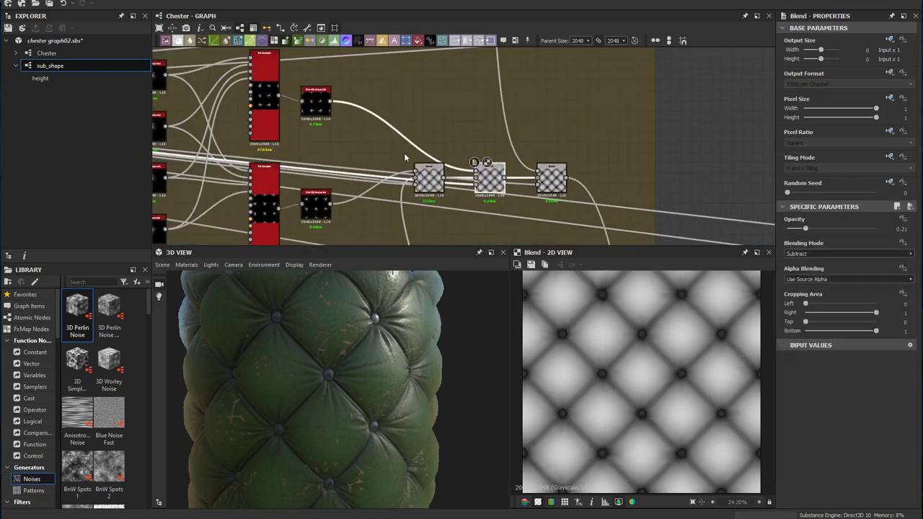
double_click(315, 108)
middle_click_drag(497, 152, 449, 179)
scroll(506, 223, "up", 3)
double_click(408, 191)
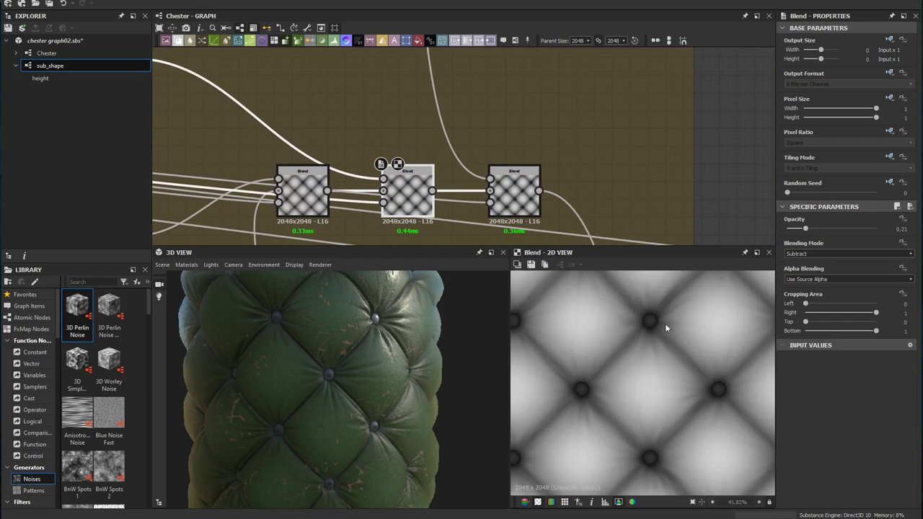
- Preview the third sub_shape instance in the upper half of Nail_wrinkles
scroll(599, 228, "down", 3)
middle_click_drag(287, 124, 420, 105)
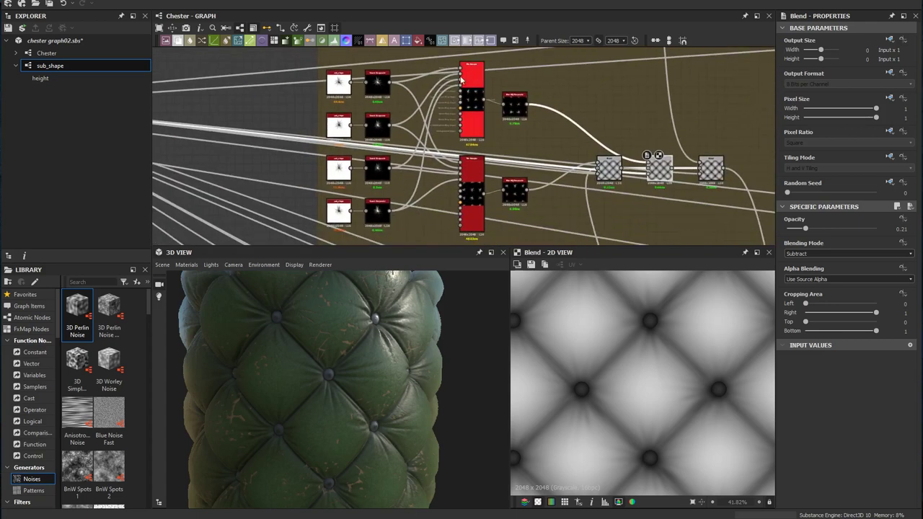
middle_click_drag(474, 135, 445, 180)
middle_click_drag(324, 127, 364, 179)
left_click(364, 179)
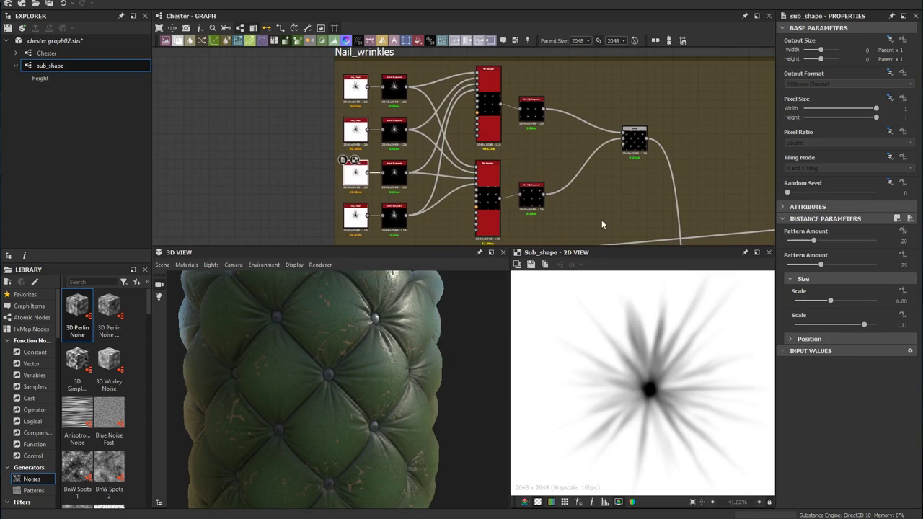
- Preview the upper-half Blur HQ Grayscale nodes of Nail_wrinkles and the Blend node that combines them
middle_click_drag(603, 120, 484, 94)
scroll(450, 125, "up", 3)
middle_click_drag(418, 112, 464, 87)
double_click(397, 108)
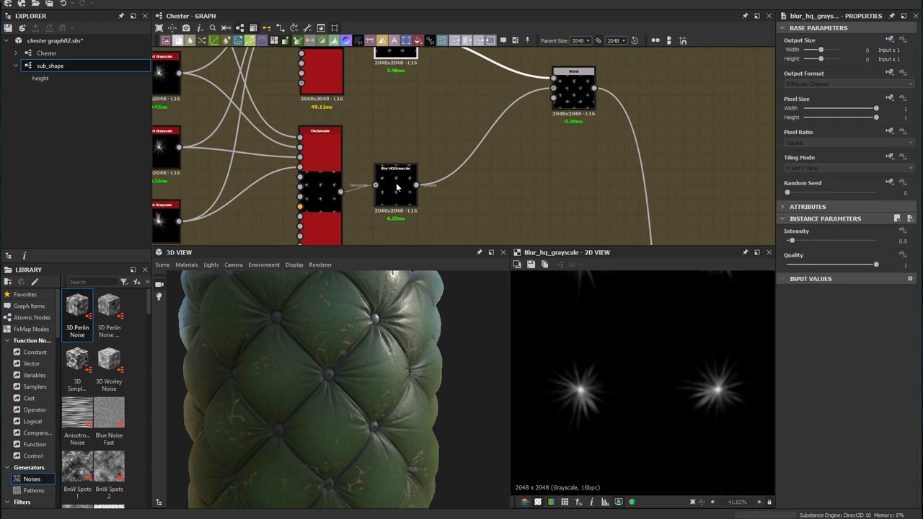
left_click(593, 108)
- Compare the middle and last Blend nodes of Nail_wrinkles to see what the upper-half wrinkles add
middle_click_drag(667, 239, 525, 57)
scroll(545, 154, "down", 3)
middle_click_drag(543, 169, 558, 141)
scroll(518, 190, "up", 4)
double_click(508, 172)
scroll(648, 363, "up", 2)
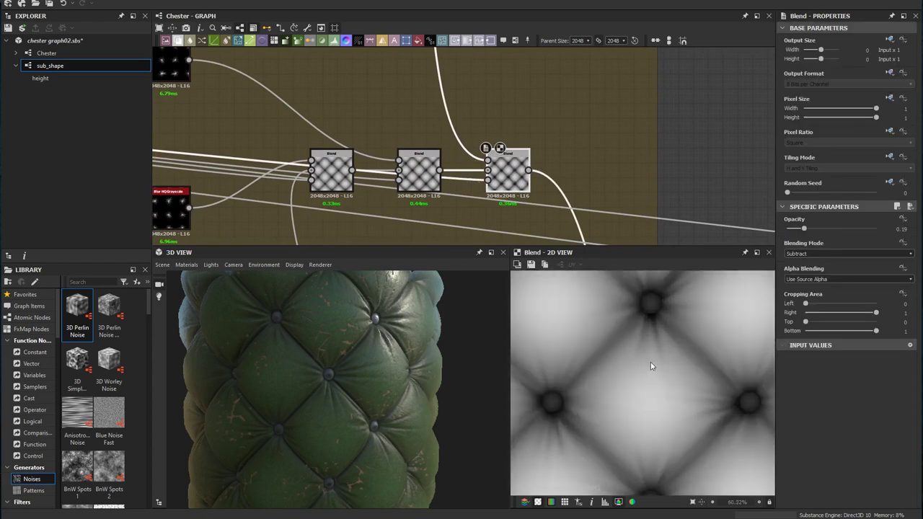
left_click(419, 171)
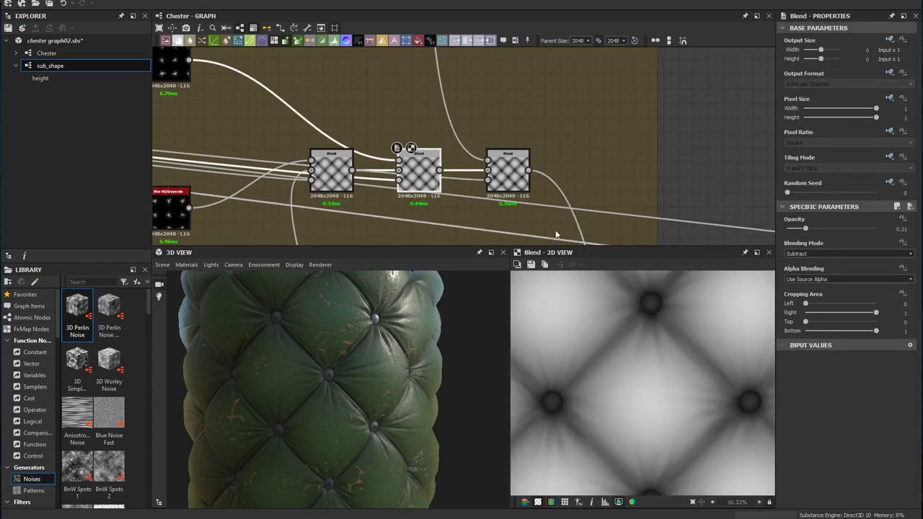
left_click(508, 171)
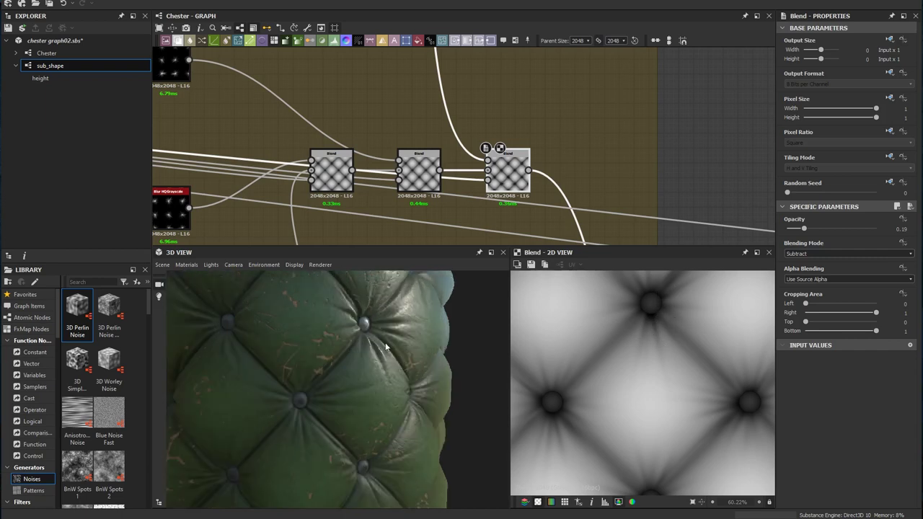
- Follow the last Nail_wrinkles output to the Base_shape group and preview its Blend node
scroll(595, 196, "down", 6)
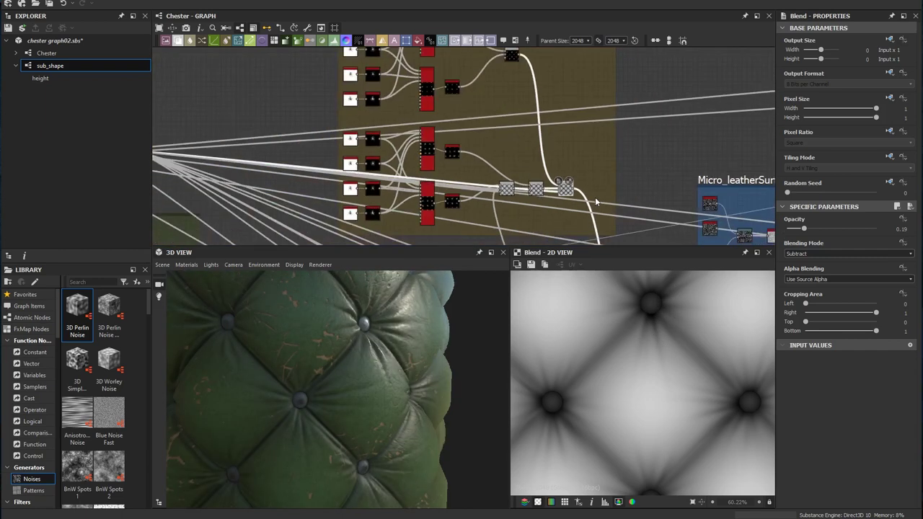
scroll(530, 166, "up", 2)
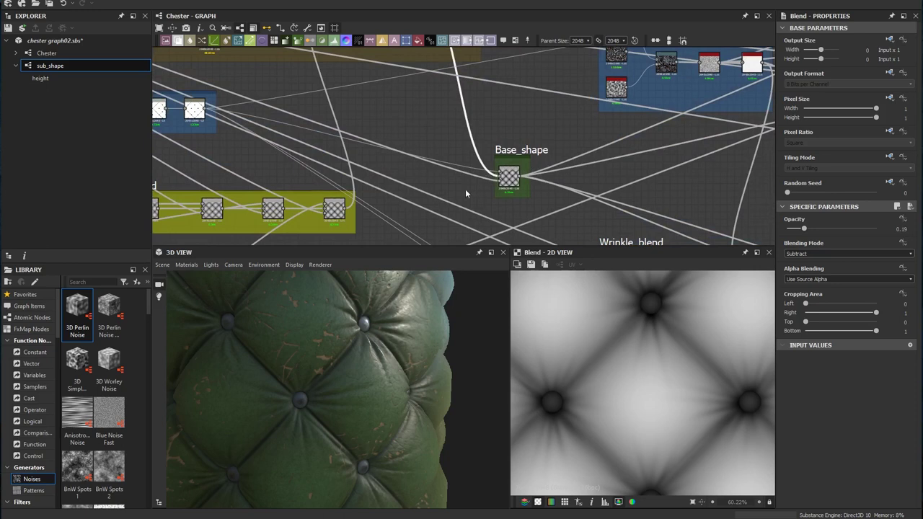
scroll(476, 196, "up", 2)
left_click(522, 173)
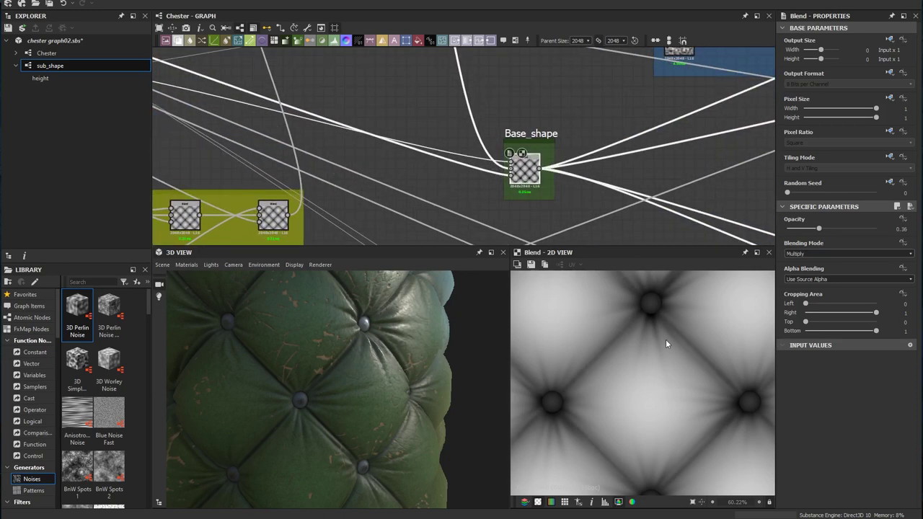
- Preview the sewing line group's Levels node and the Blur HQ Grayscale node that feeds it
middle_click_drag(328, 185, 558, 214)
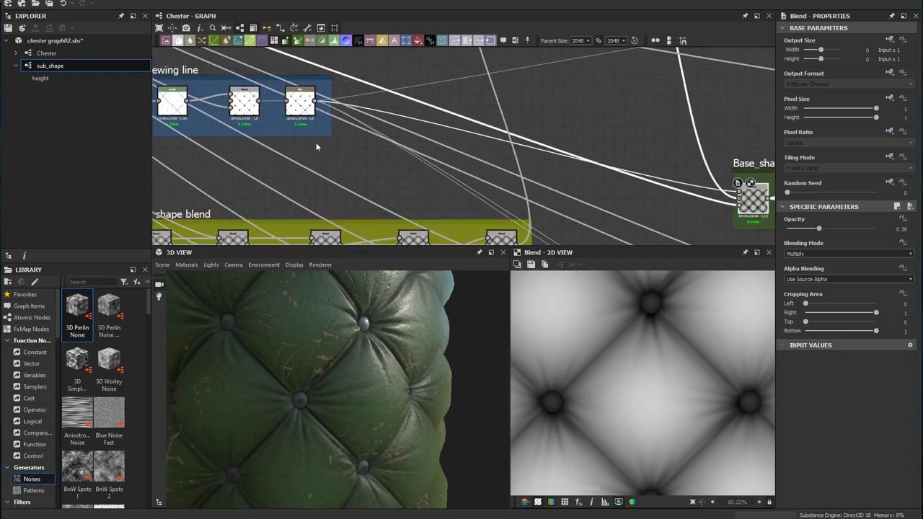
middle_click_drag(317, 146, 556, 204)
scroll(457, 178, "up", 3)
middle_click_drag(389, 175, 486, 132)
double_click(489, 170)
scroll(378, 150, "down", 3)
middle_click_drag(324, 204, 446, 156)
scroll(446, 156, "up", 2)
scroll(447, 155, "up", 2)
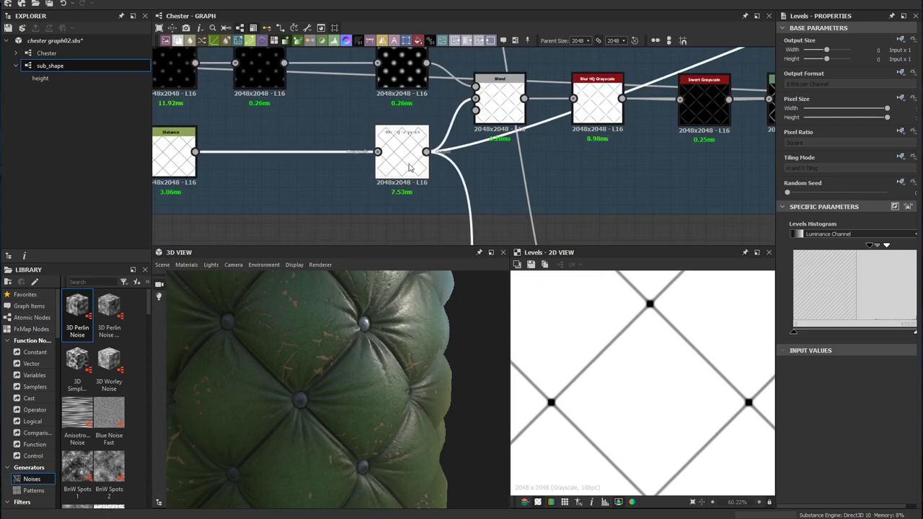
left_click(402, 177)
- Return to the sewing line group and inspect the Blend node after Levels
scroll(671, 158, "down", 3)
middle_click_drag(664, 154, 425, 195)
scroll(545, 150, "down", 1)
middle_click_drag(703, 87, 450, 189)
scroll(488, 165, "up", 3)
middle_click_drag(491, 164, 508, 180)
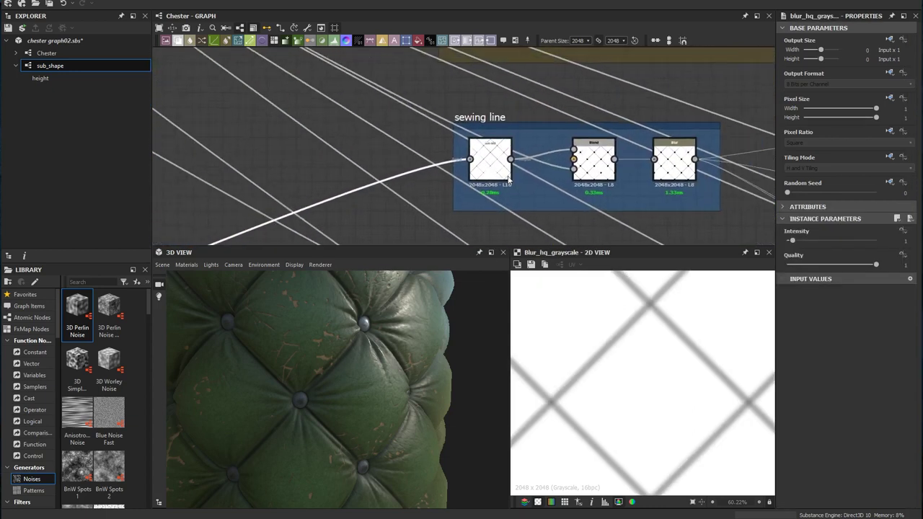
left_click(602, 164)
- Trace the sewing line group's mask input and preview the group's final Blur node
scroll(571, 164, "down", 2)
middle_click_drag(533, 141, 737, 218)
middle_click_drag(292, 58, 488, 184)
middle_click_drag(598, 176, 330, 86)
middle_click_drag(733, 243, 417, 136)
scroll(409, 138, "up", 2)
left_click(435, 204)
- Return to the Base_shape group and preview how its Blend node multiplies in the sewing line
scroll(431, 197, "down", 3)
middle_click_drag(658, 150, 396, 50)
scroll(549, 173, "up", 3)
middle_click_drag(449, 168, 381, 162)
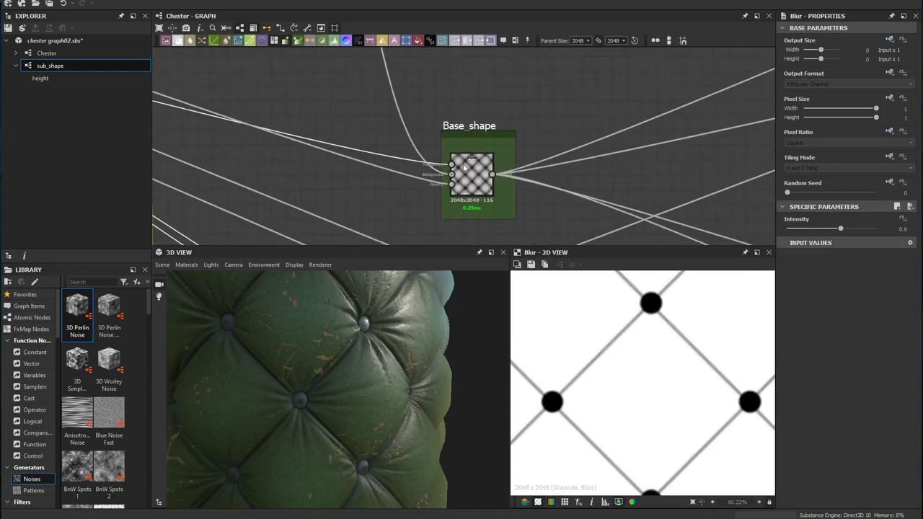
scroll(464, 167, "up", 2)
left_click(467, 173)
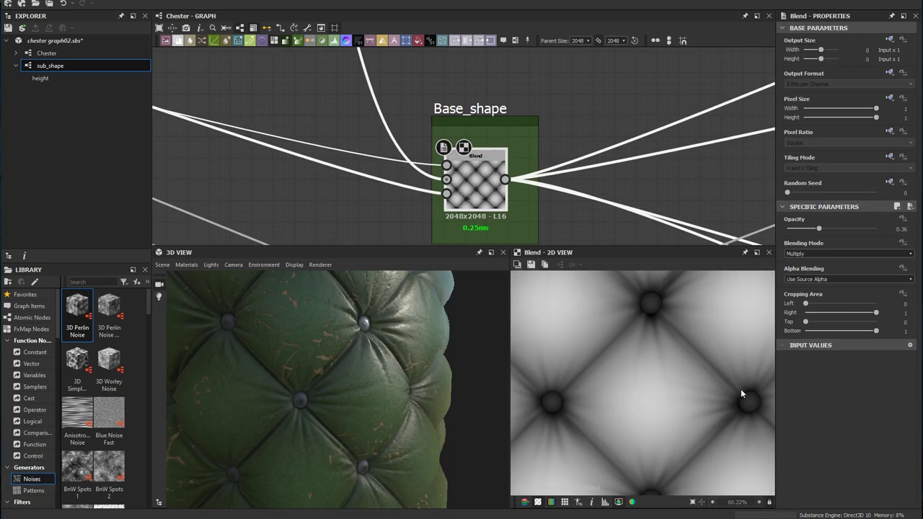
- Preview the last Nail_wrinkles Blend node again as the state before the sewing line is blended in
scroll(701, 359, "down", 3)
middle_click_drag(442, 141, 498, 176)
scroll(499, 177, "down", 3)
middle_click_drag(478, 134, 536, 228)
middle_click_drag(489, 119, 531, 206)
left_click(478, 123)
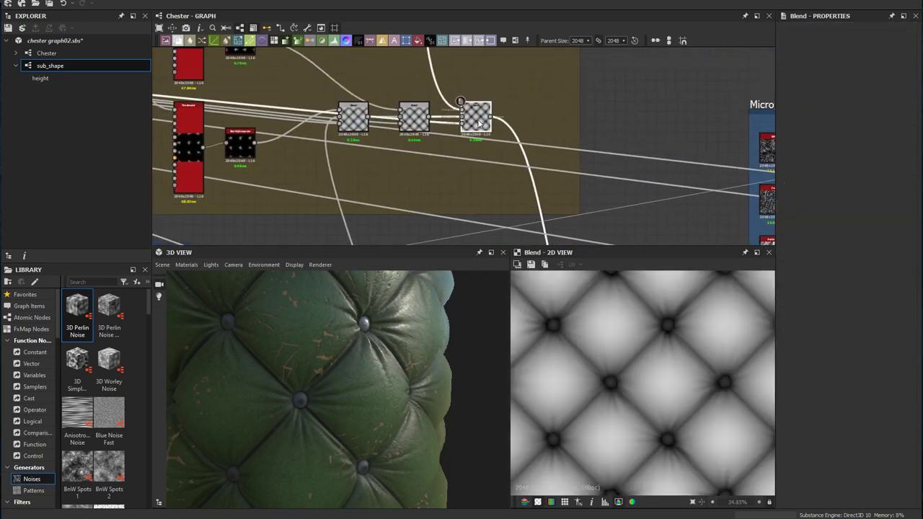
- Preview the Base_shape Blend node again to compare it with its input from Nail_wrinkles
middle_click_drag(577, 183, 496, 86)
middle_click_drag(526, 171, 509, 72)
left_click(518, 186)
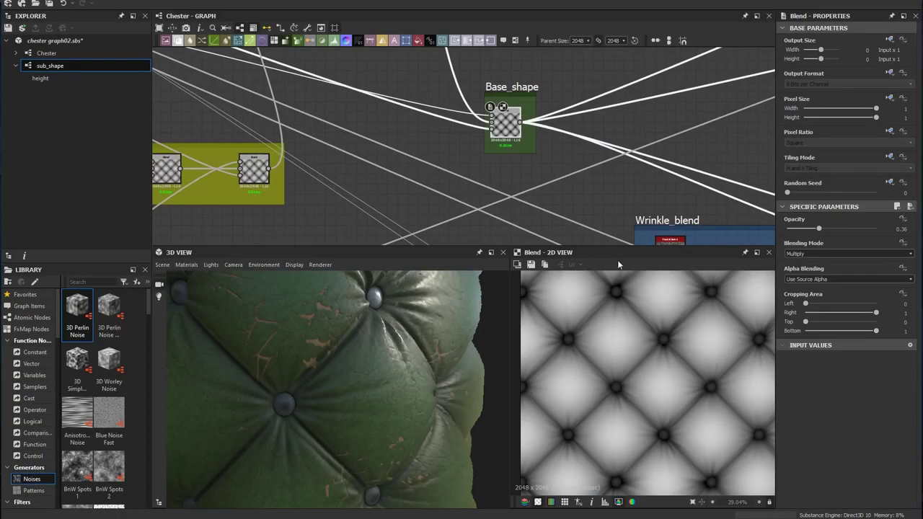
mouse_move(584, 216)
middle_mouse_down()
mouse_move(527, 152)
mouse_move(585, 219)
middle_mouse_up()
scroll(382, 390, "up", 2)
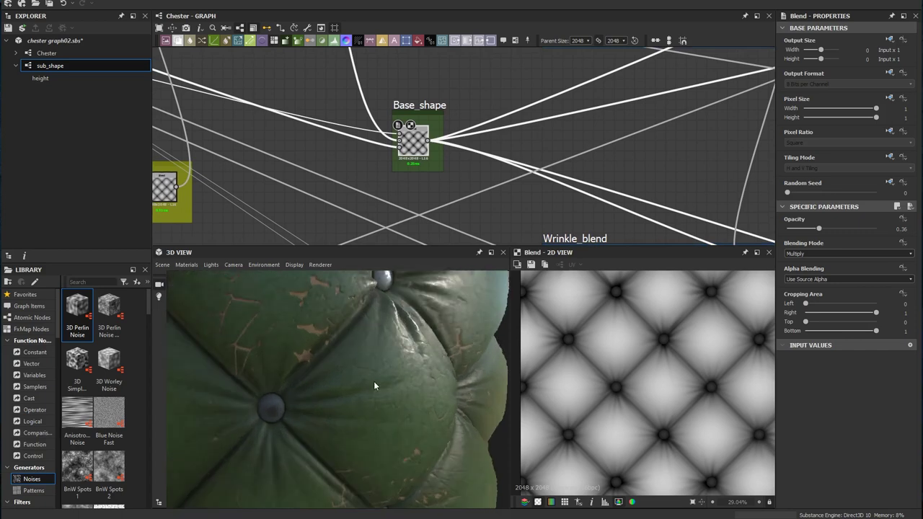
- Locate the Micro_leatherSurface group and preview its Dirt 4 noise node
middle_click_drag(550, 178, 483, 208)
scroll(522, 174, "down", 2)
scroll(483, 141, "up", 3)
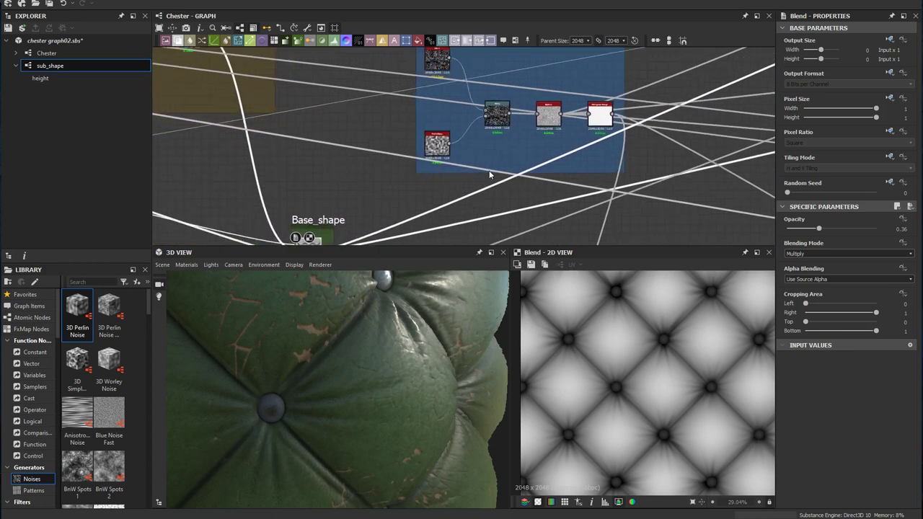
middle_click_drag(513, 104, 498, 135)
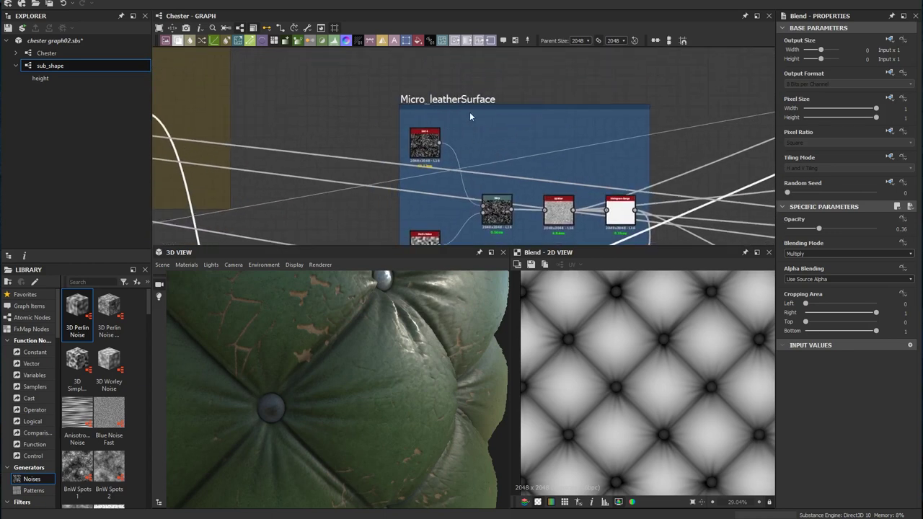
left_click(425, 119)
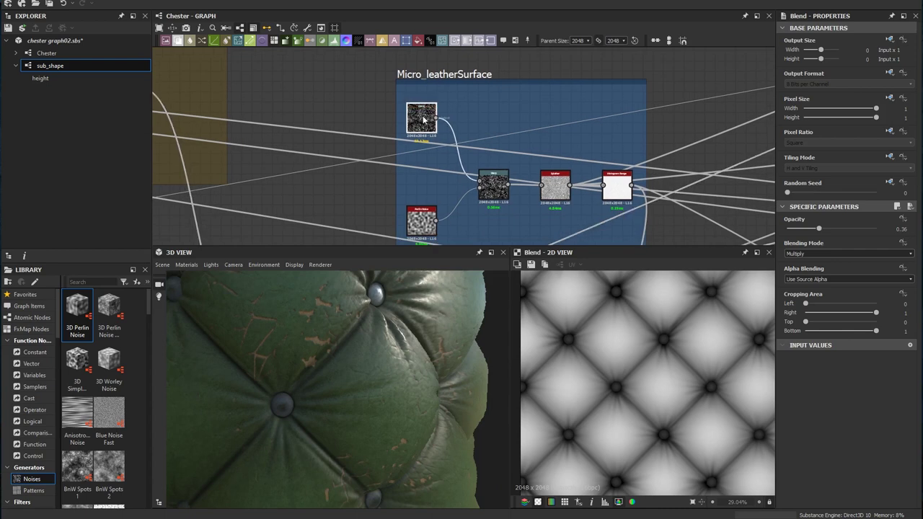
scroll(542, 179, "up", 2)
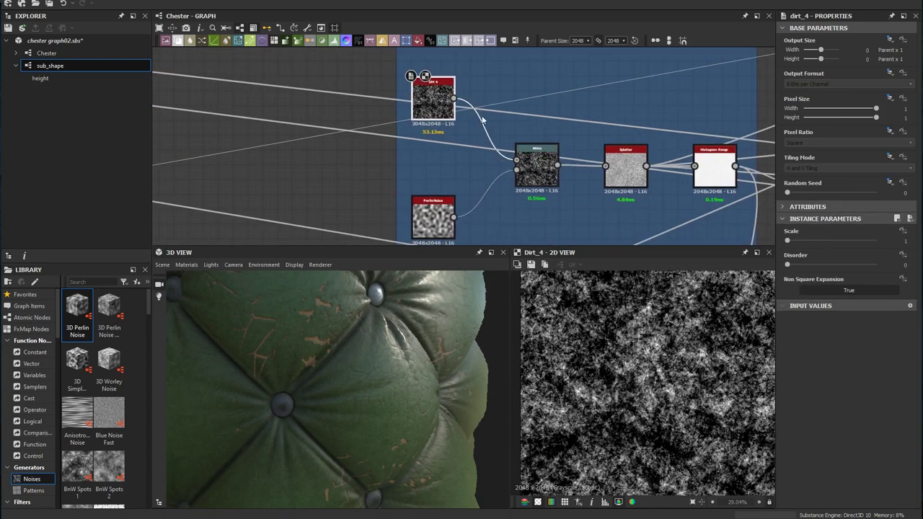
- Preview the Warp node in Micro_leatherSurface, then the Perlin Noise that drives it, and return to the Warp result
double_click(545, 173)
double_click(429, 210)
double_click(536, 165)
scroll(653, 343, "up", 2)
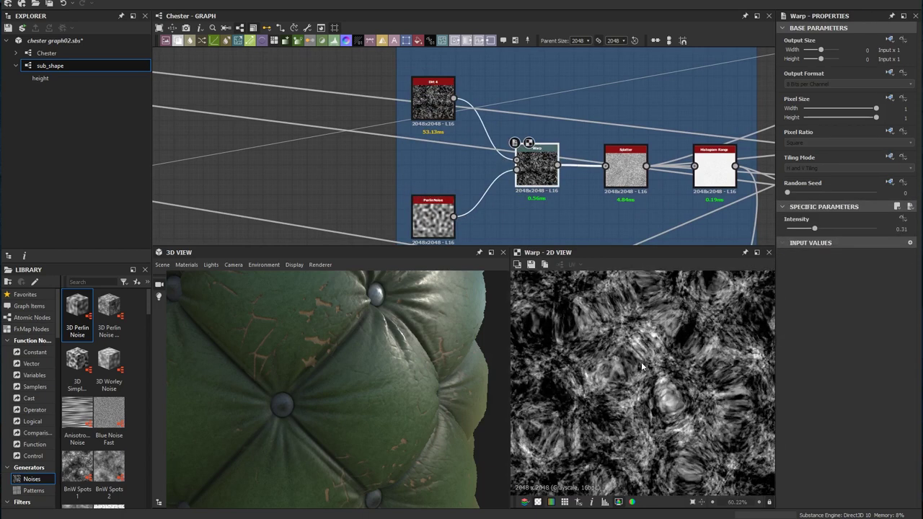
- Preview the Splatter node that follows the Warp and examine its pattern size, rotation, zoom, disorder and grid parameters
middle_click_drag(669, 182, 602, 183)
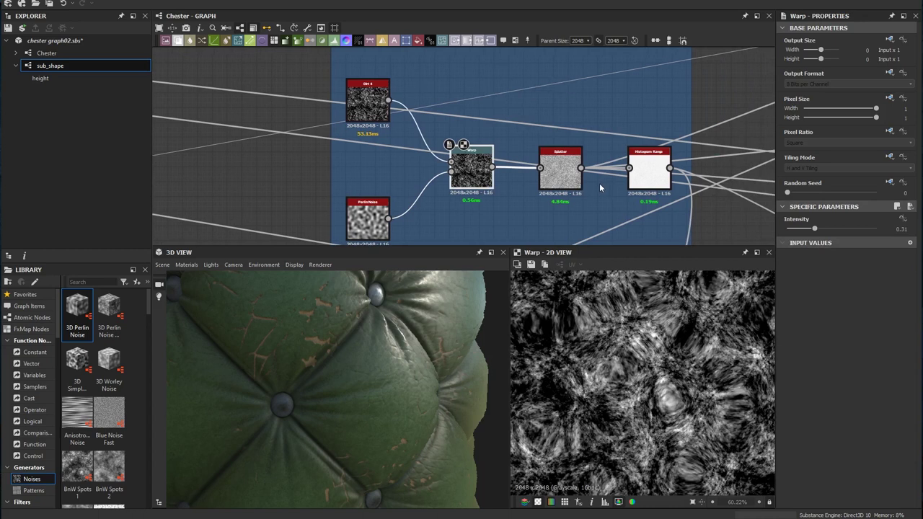
scroll(602, 182, "up", 3)
double_click(541, 171)
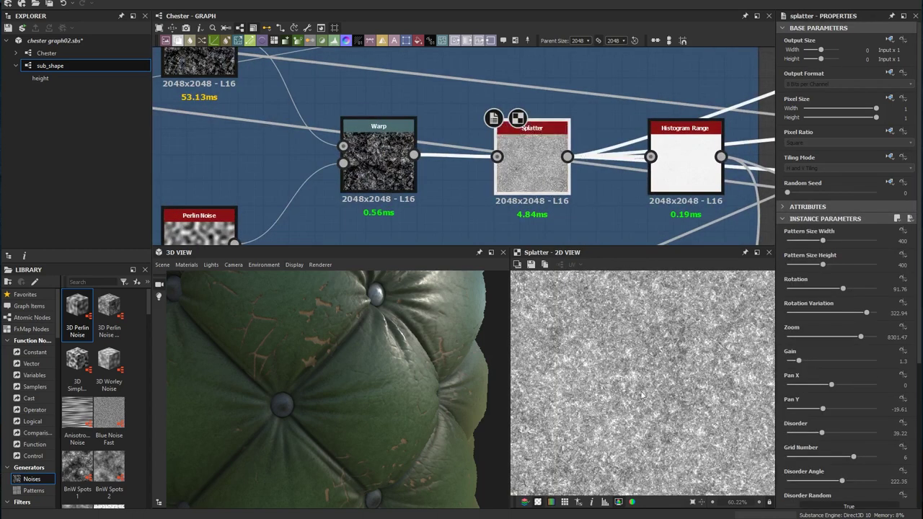
scroll(642, 394, "up", 2)
scroll(609, 388, "down", 2)
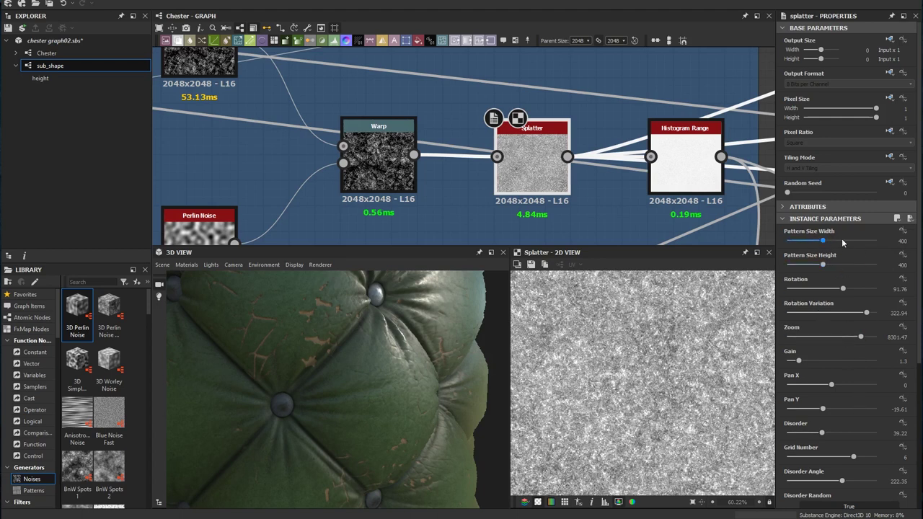
scroll(867, 297, "down", 2)
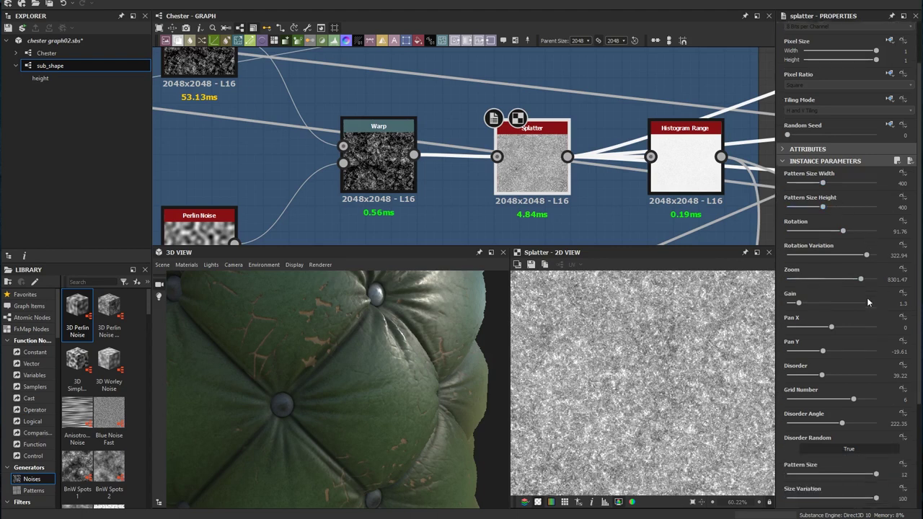
scroll(850, 336, "down", 3)
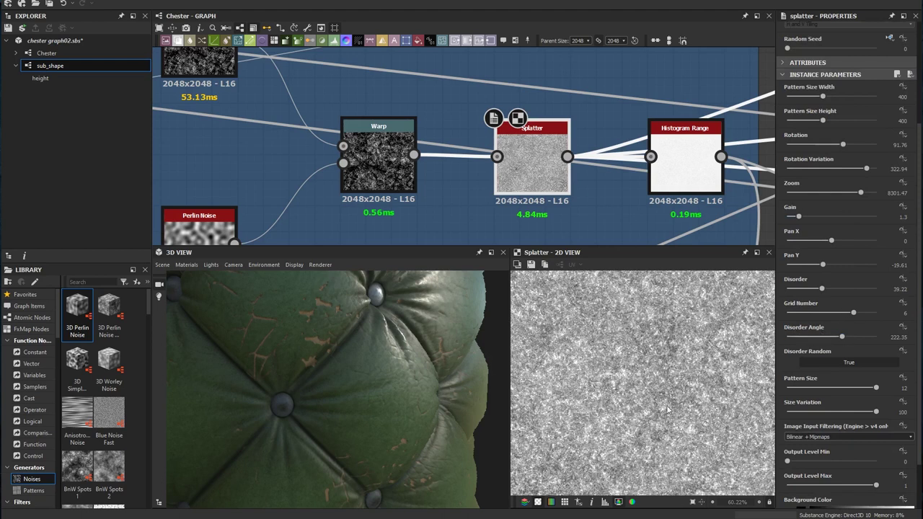
scroll(656, 376, "up", 5)
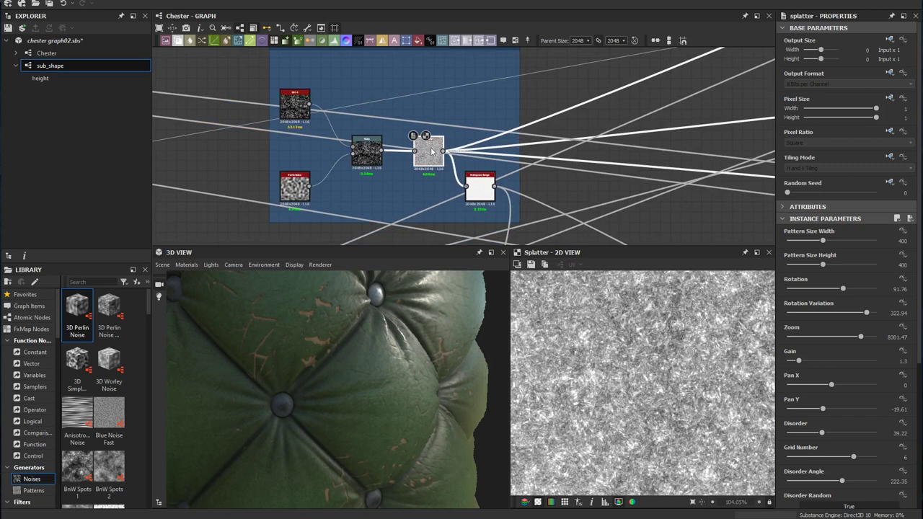
- Follow the Splatter output to the Bevel node in Normal_blend, preview it, and line it up directly above the lower Normal node
middle_click_drag(548, 152, 469, 154)
scroll(468, 154, "down", 3)
middle_click_drag(681, 149, 303, 160)
scroll(449, 146, "up", 3)
middle_click_drag(453, 117, 490, 147)
double_click(492, 148)
scroll(499, 164, "up", 3)
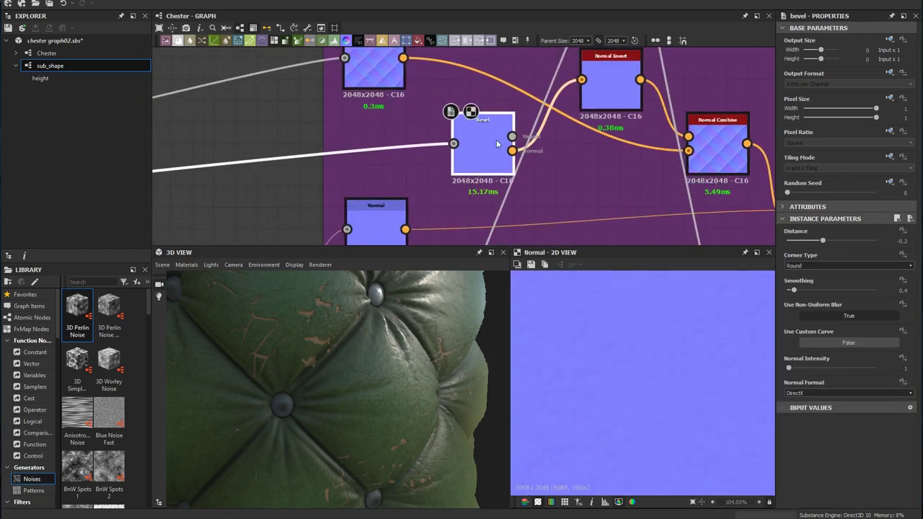
left_click_drag(490, 144, 386, 148)
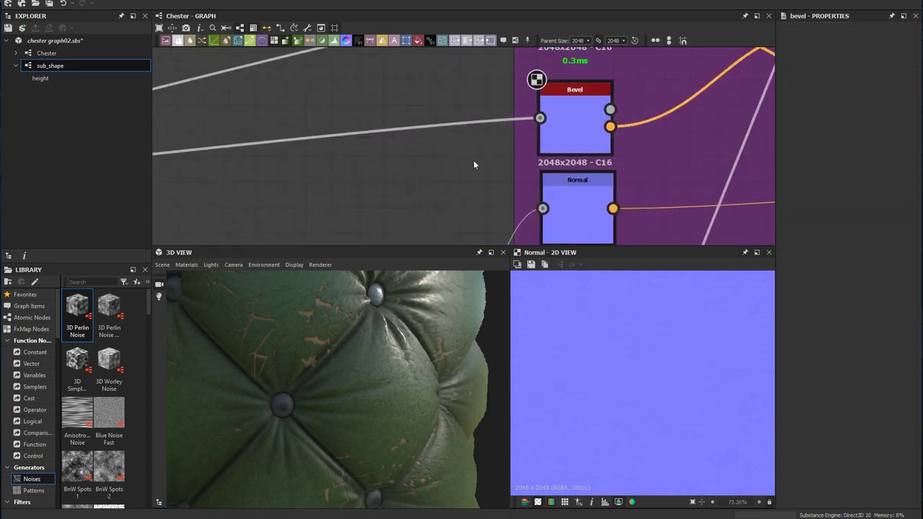
- Add a second Bevel node in the empty graph area beside the Normal_blend group
middle_click_drag(422, 180, 503, 146)
key("space")
type("bevel")
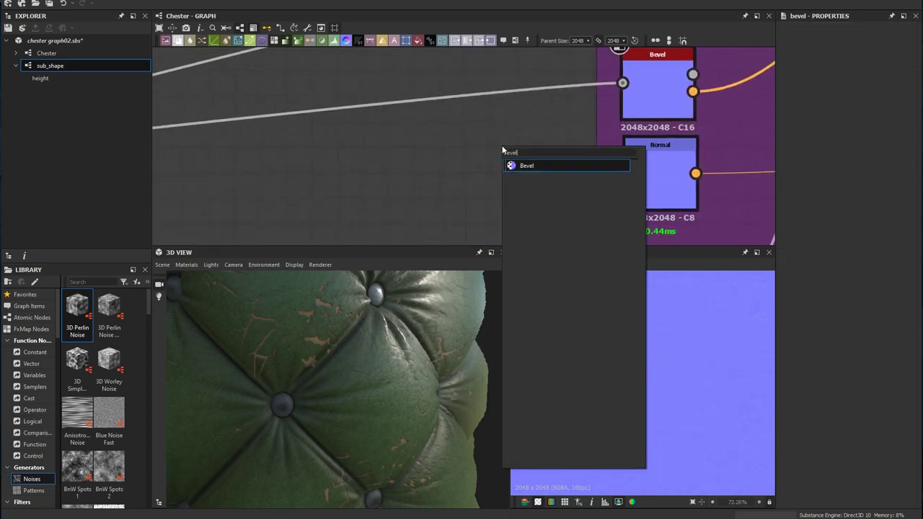
key("Return")
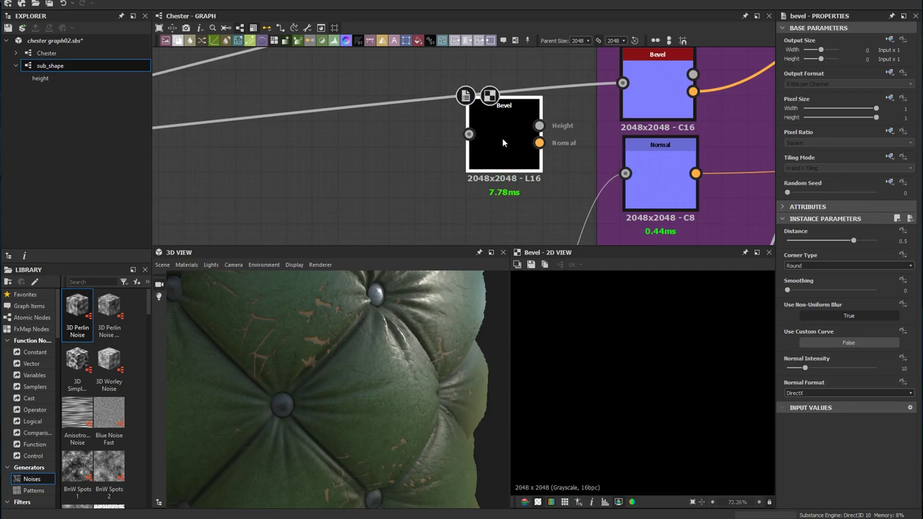
- Connect the Splatter node's output in Micro_leatherSurface to the input of the new Bevel node
scroll(447, 166, "down", 2)
middle_click_drag(155, 151, 370, 114)
scroll(386, 152, "down", 3)
middle_click_drag(168, 180, 382, 204)
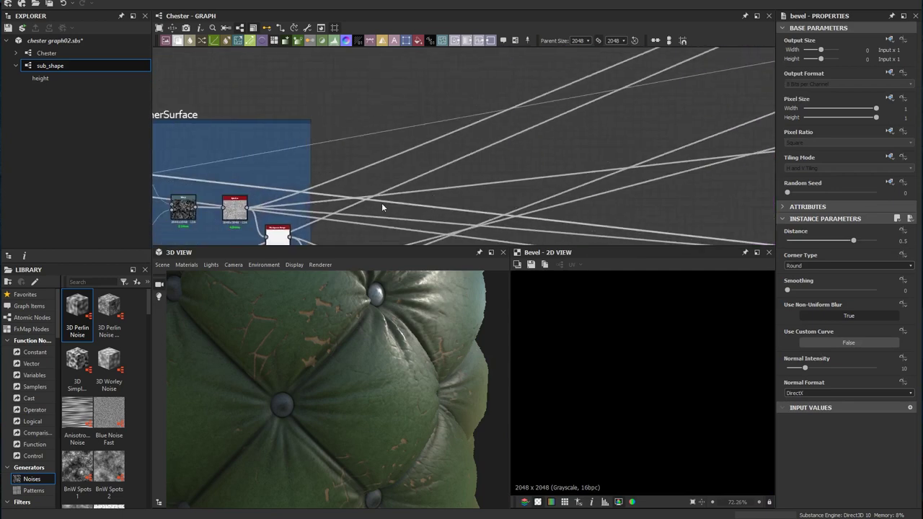
left_click_drag(251, 209, 694, 188)
left_click_drag(247, 208, 534, 213)
- Set the test Bevel node's Distance to -0.06, inspect its height preview, and delete the node
scroll(533, 224, "up", 3)
left_click(486, 189)
scroll(645, 377, "up", 5)
left_click_drag(821, 244, 829, 246)
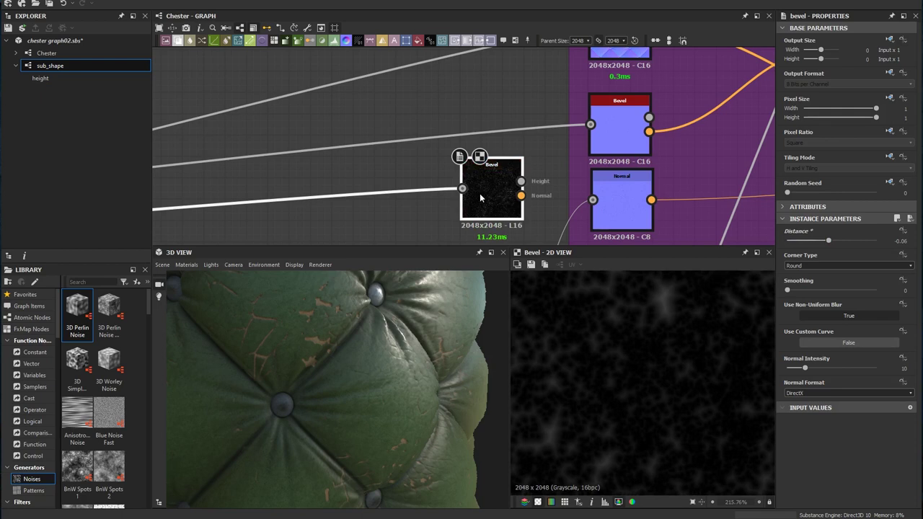
key("Delete")
- Preview the normal output of the original Bevel node in the Normal_blend group
double_click(533, 168)
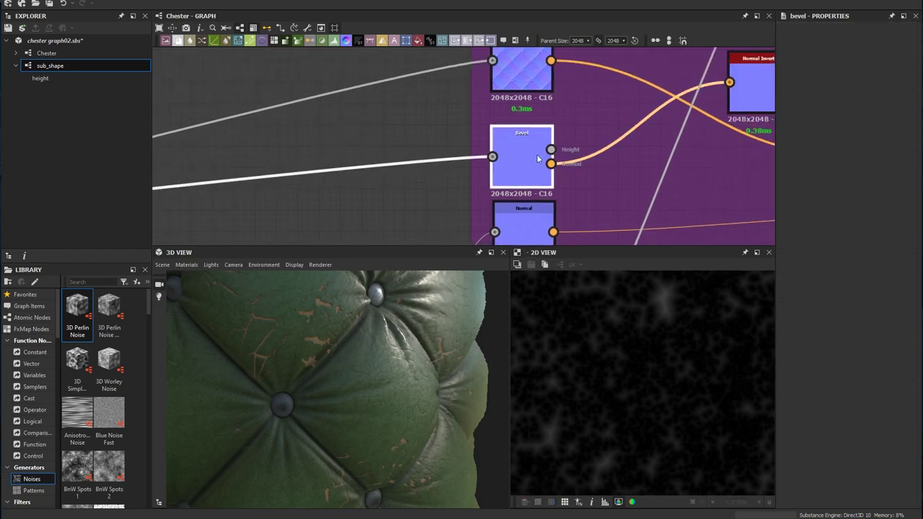
middle_click_drag(662, 127, 609, 139)
middle_click_drag(369, 197, 390, 142)
left_click(423, 150)
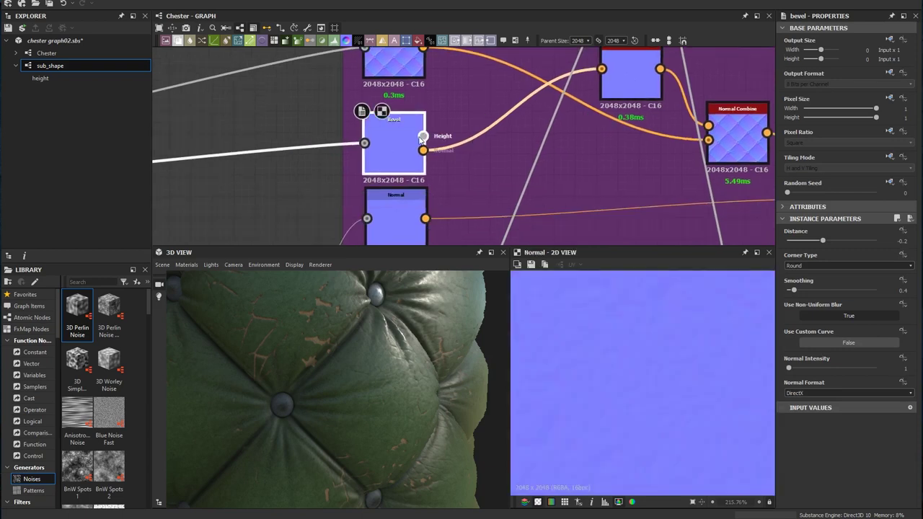
middle_click_drag(377, 103, 334, 127)
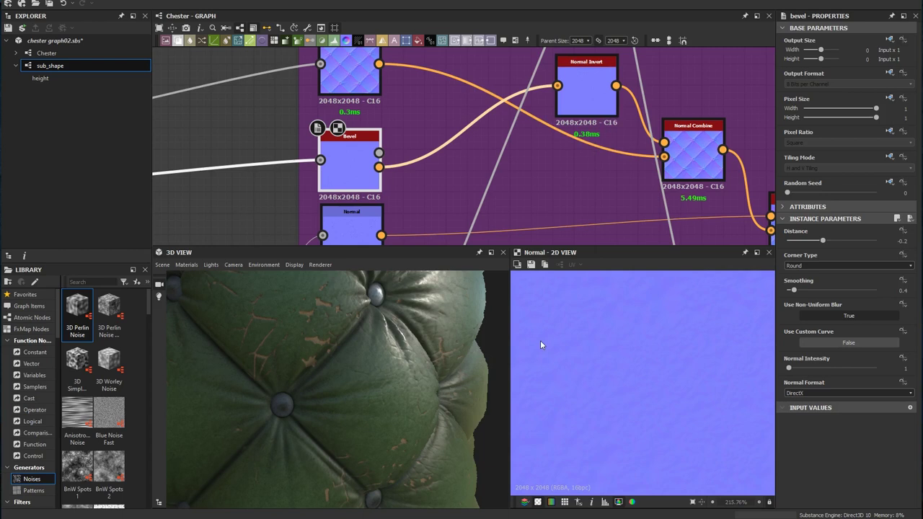
middle_click_drag(561, 166, 553, 173)
- Preview the Normal Invert node to check its inverted green channel, and return to the Bevel node's preview for comparison
left_click(584, 96)
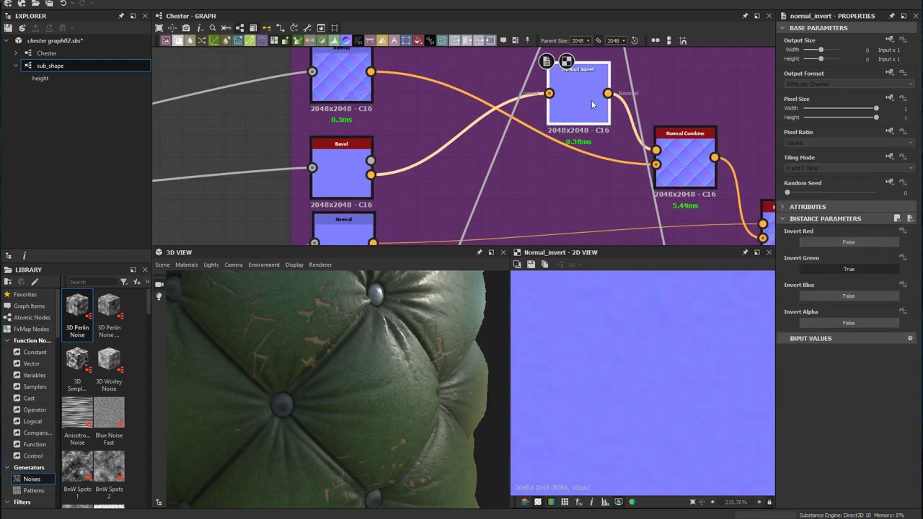
middle_click_drag(627, 150, 574, 134)
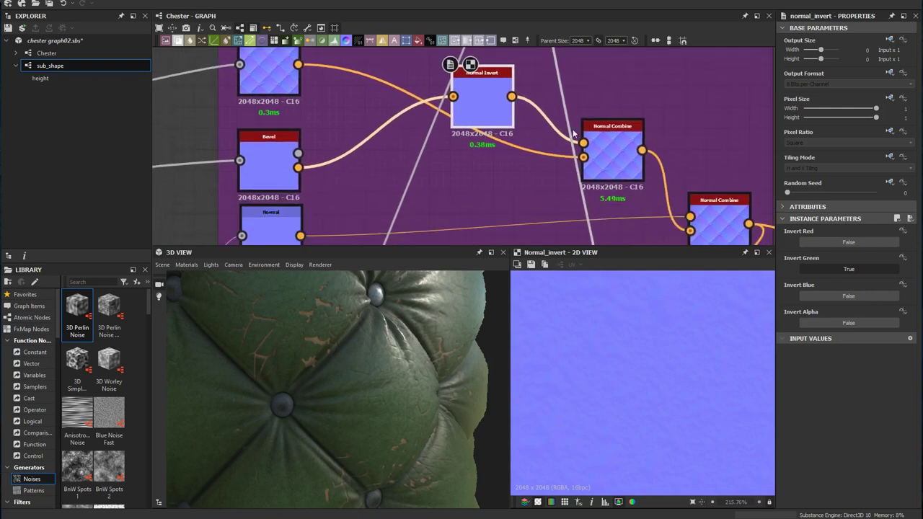
middle_click_drag(325, 137, 361, 156)
scroll(362, 156, "down", 4)
middle_click_drag(221, 191, 513, 147)
left_click(573, 127)
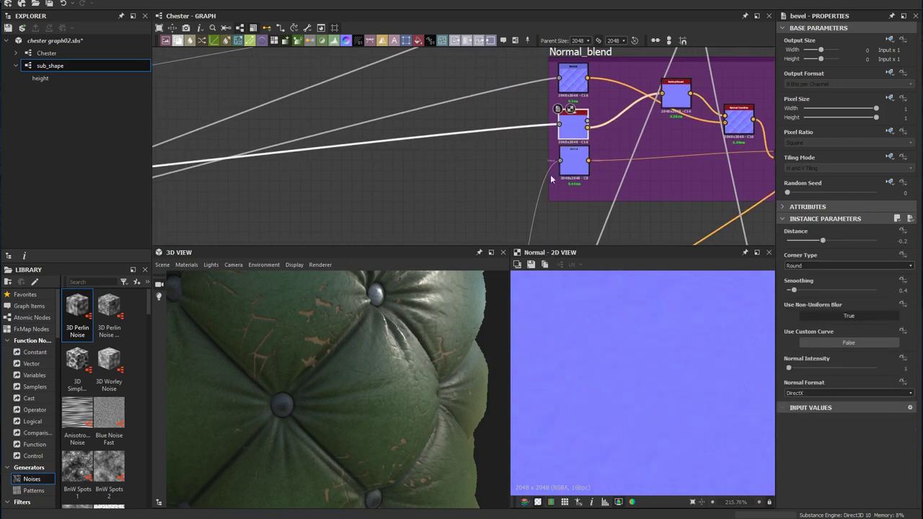
- Trace the connection from the Base_shape group back to Normal_blend and preview the upper Normal node it feeds
middle_click_drag(452, 168, 517, 169)
scroll(517, 170, "down", 3)
middle_click_drag(368, 163, 634, 116)
middle_click_drag(303, 171, 550, 96)
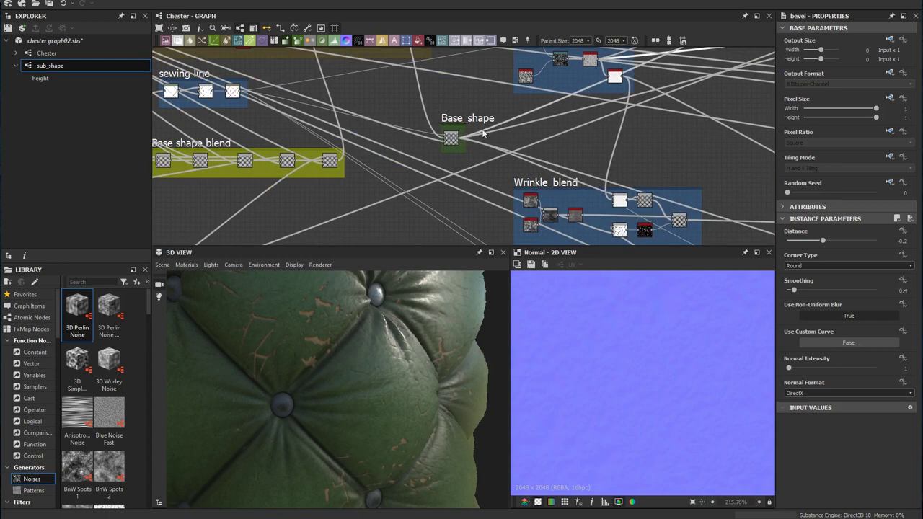
scroll(464, 143, "up", 2)
middle_click_drag(504, 134, 29, 224)
middle_click_drag(475, 109, 86, 267)
scroll(519, 130, "up", 3)
left_click(432, 204)
scroll(624, 311, "down", 8)
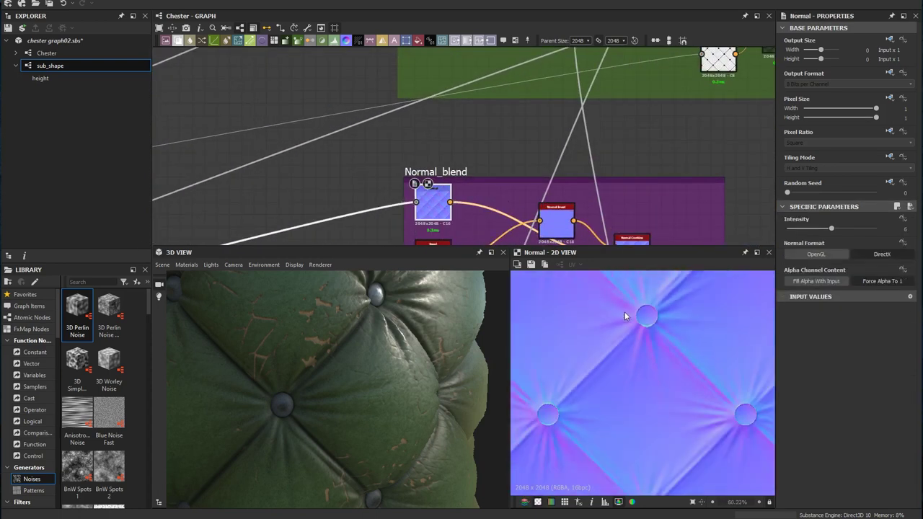
- Preview the Bevel node again and the first Normal Combine node, inspecting how the leather detail merges with the base normal
middle_click_drag(410, 129, 427, 78)
double_click(449, 207)
middle_click_drag(521, 198, 464, 189)
left_click(589, 193)
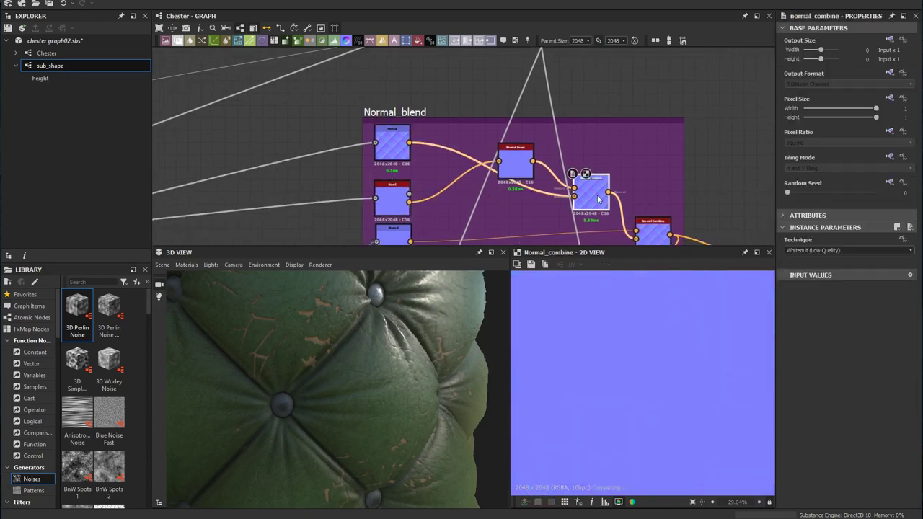
scroll(654, 370, "up", 3)
scroll(656, 370, "up", 4)
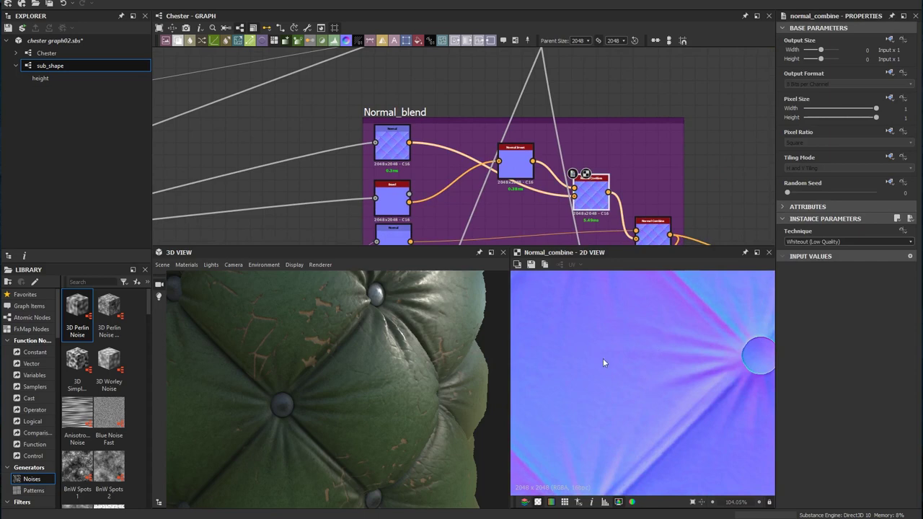
scroll(589, 123, "down", 3)
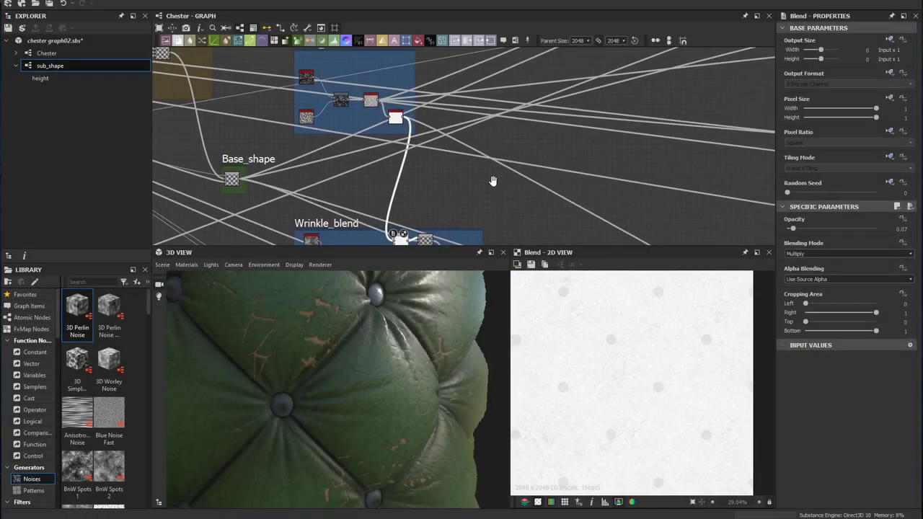
- Locate the Wornout_shapes group and preview its Cells 3 node
middle_click_drag(492, 180, 462, 128)
scroll(462, 128, "down", 3)
middle_click_drag(410, 218, 442, 154)
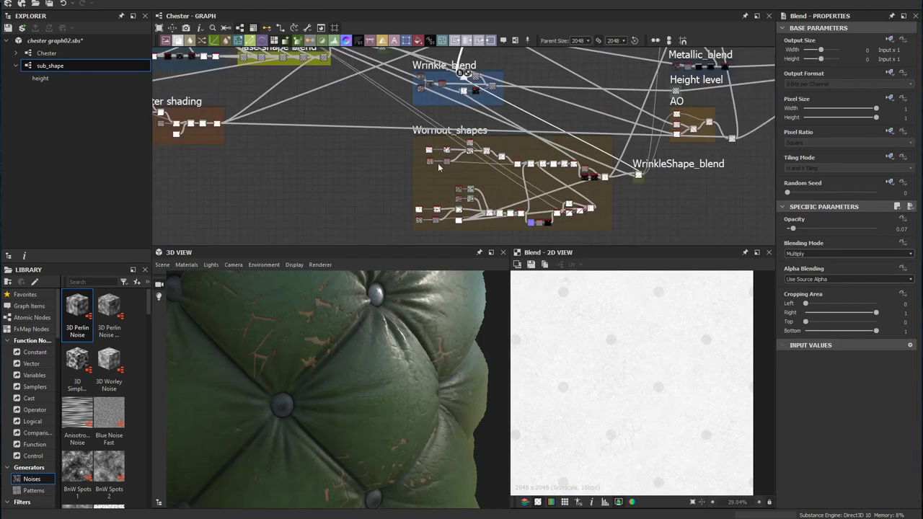
scroll(462, 158, "up", 3)
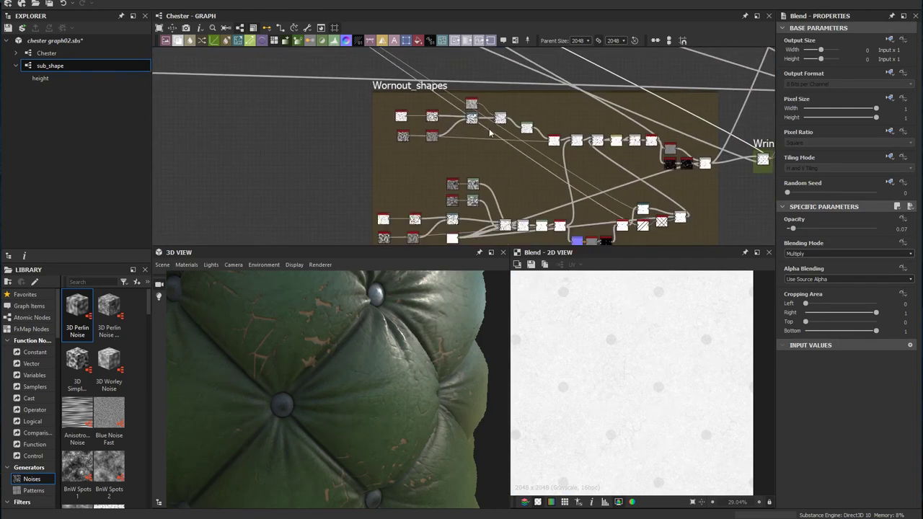
scroll(341, 204, "up", 5)
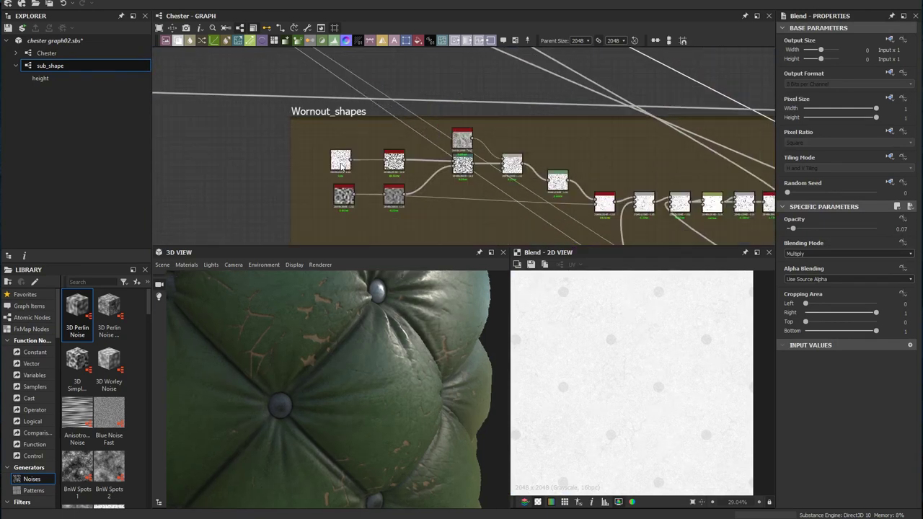
left_click(333, 173)
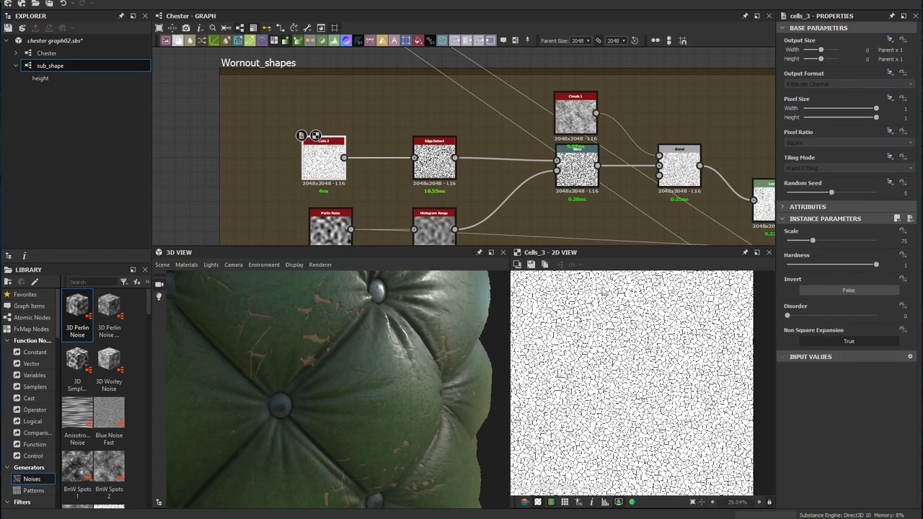
scroll(368, 184, "up", 3)
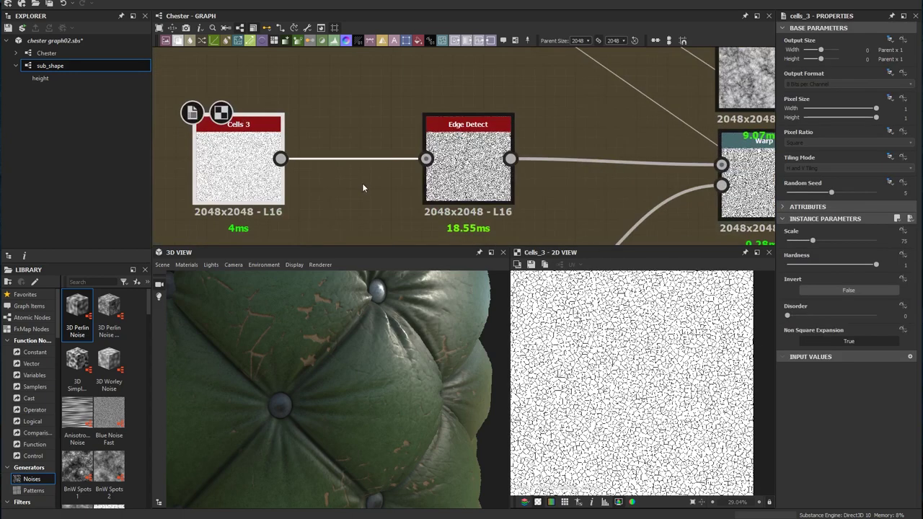
- Preview the Edge Detect node fed by Cells 3 and the Warp node that distorts its cell pattern
left_click(487, 145)
middle_click_drag(618, 187, 545, 199)
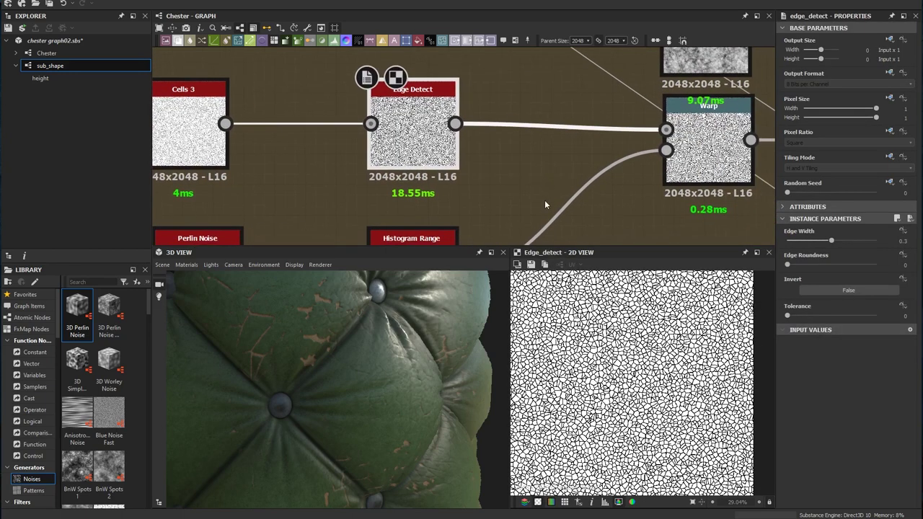
scroll(551, 202, "down", 2)
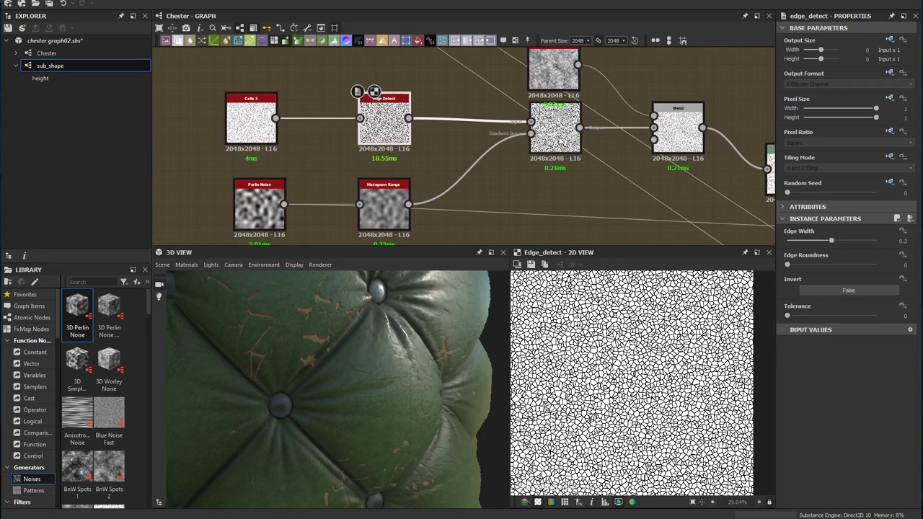
left_click(556, 133)
scroll(548, 159, "up", 2)
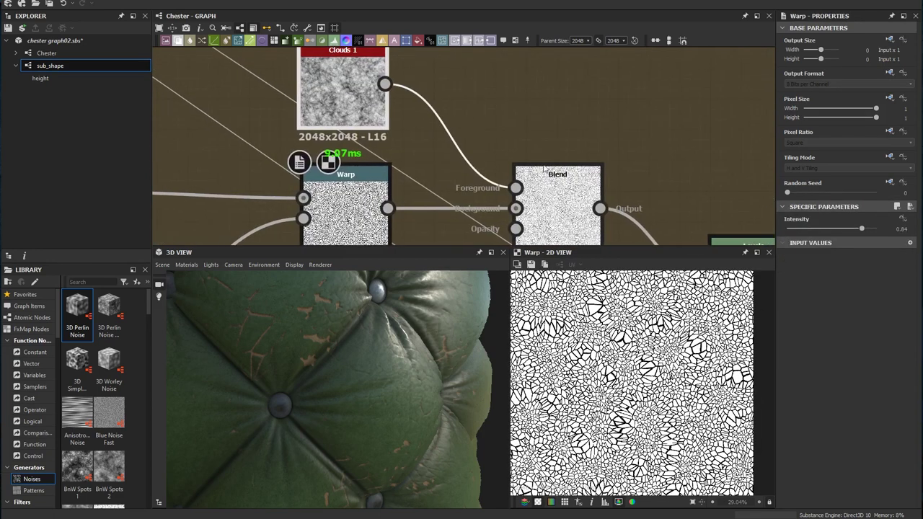
- Preview the Blend node that screens Clouds 1 over the warped cells, and inspect the varied line intensity up close
double_click(565, 205)
middle_click_drag(439, 136, 505, 163)
double_click(411, 116)
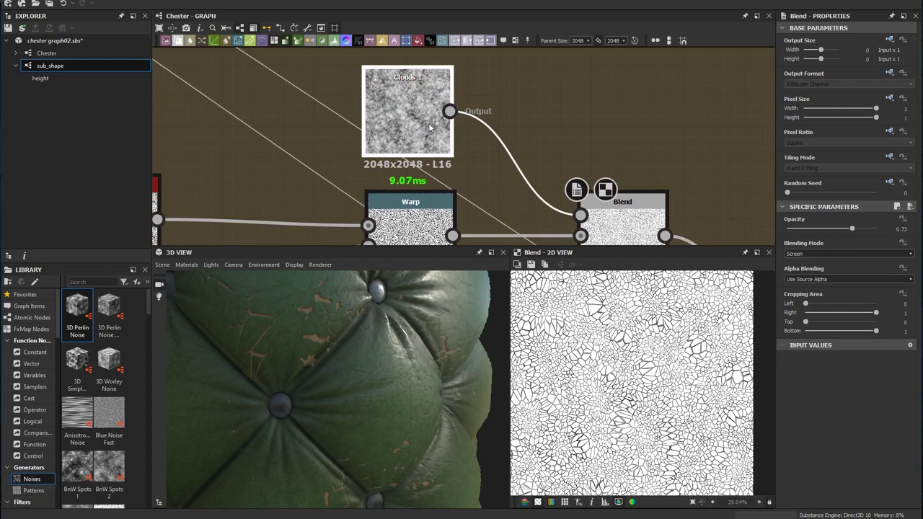
middle_click_drag(604, 177, 525, 108)
left_click(550, 176)
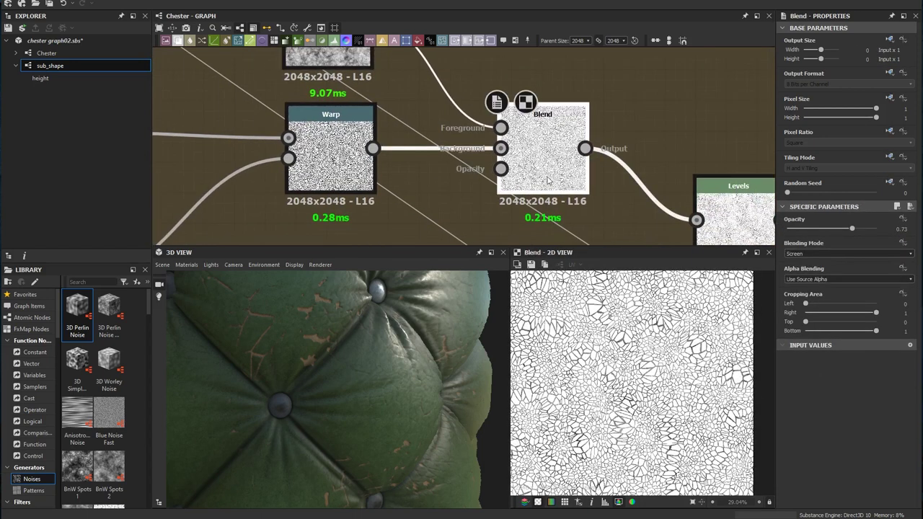
scroll(616, 362, "up", 2)
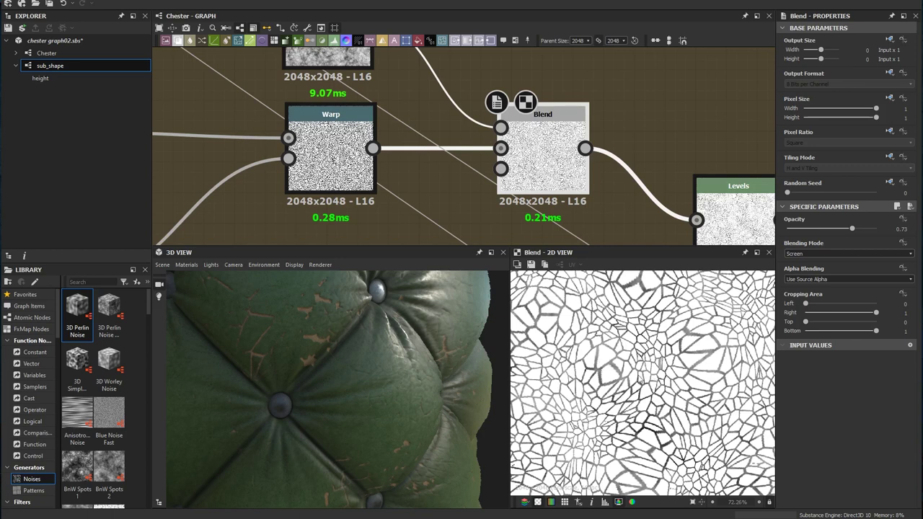
- Preview the Levels node fed by the Clouds 1 Blend and move it slightly higher in the graph
scroll(571, 147, "down", 5)
left_click(543, 160)
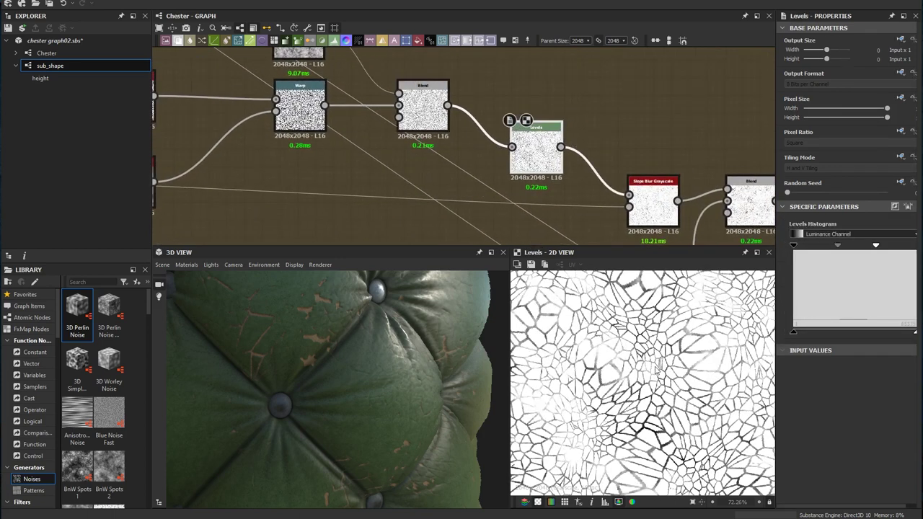
scroll(667, 384, "down", 2)
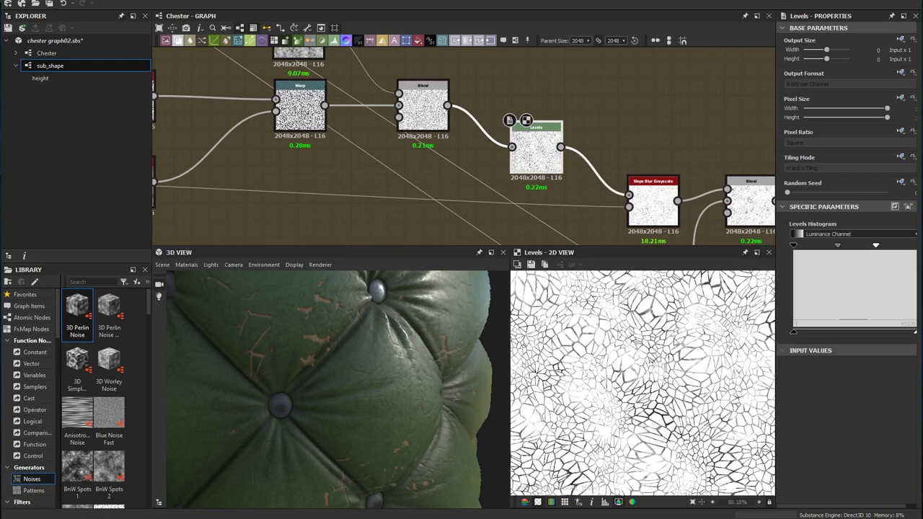
middle_click_drag(633, 145, 578, 131)
left_click_drag(505, 134, 506, 109)
scroll(526, 156, "down", 3)
middle_click_drag(484, 167, 405, 151)
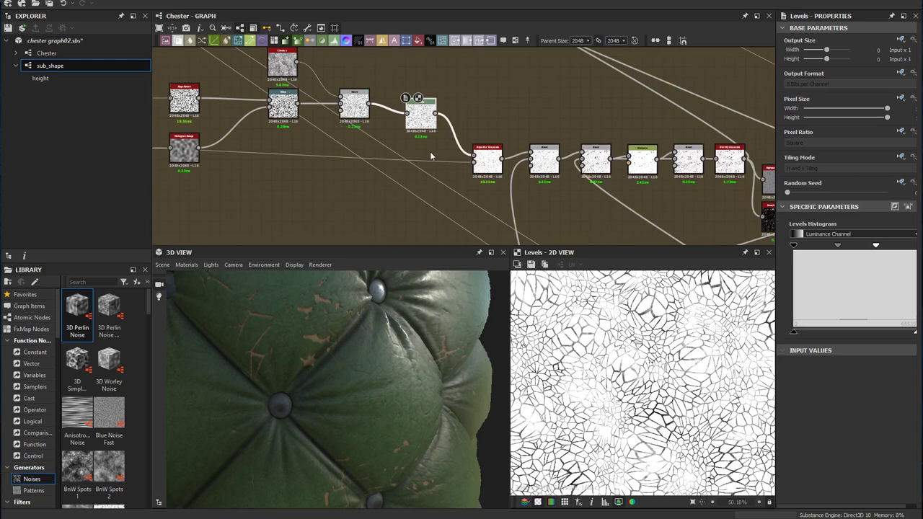
- Preview the Slope Blur Grayscale node after Levels and the Multiply Blend node it feeds
scroll(525, 165, "up", 3)
double_click(445, 167)
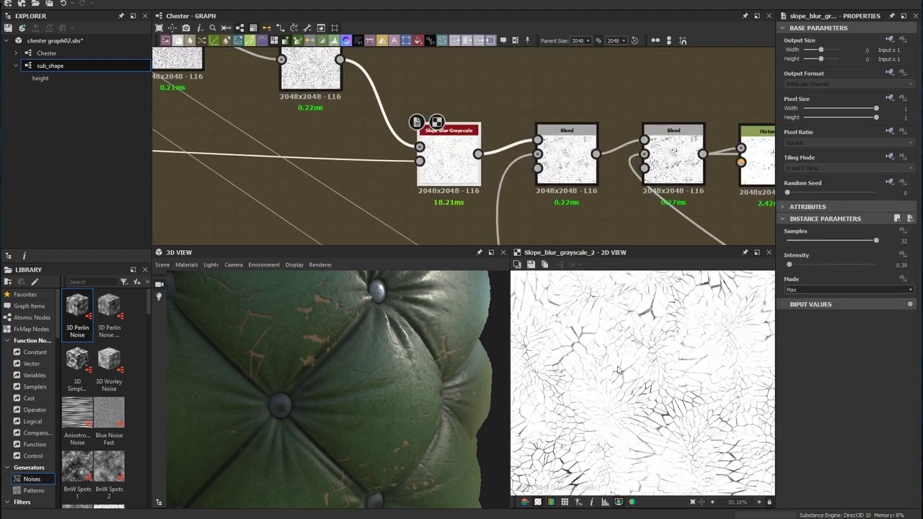
scroll(639, 390, "up", 2)
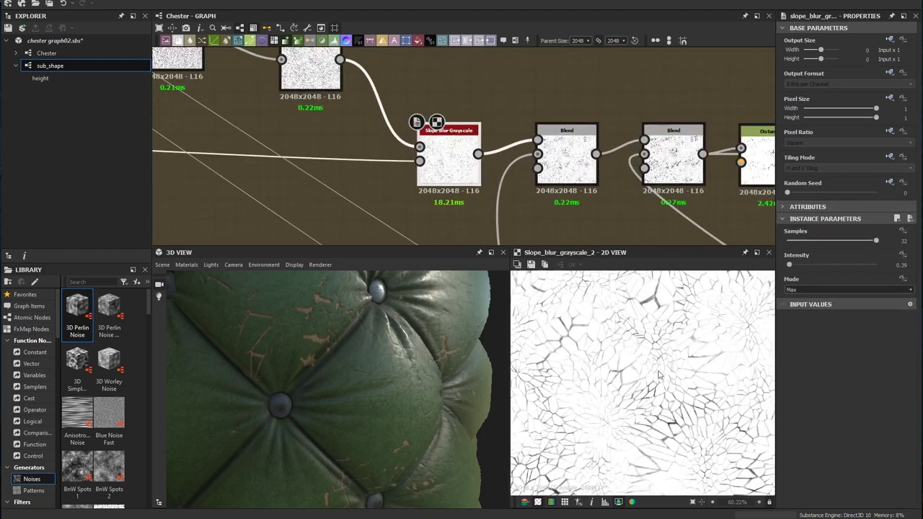
double_click(563, 173)
- Locate the lower branch of the Wornout_shapes group and preview its first Blend and its Cells 3 source
scroll(563, 186, "down", 5)
middle_click_drag(559, 201, 690, 191)
middle_click_drag(528, 101, 517, 120)
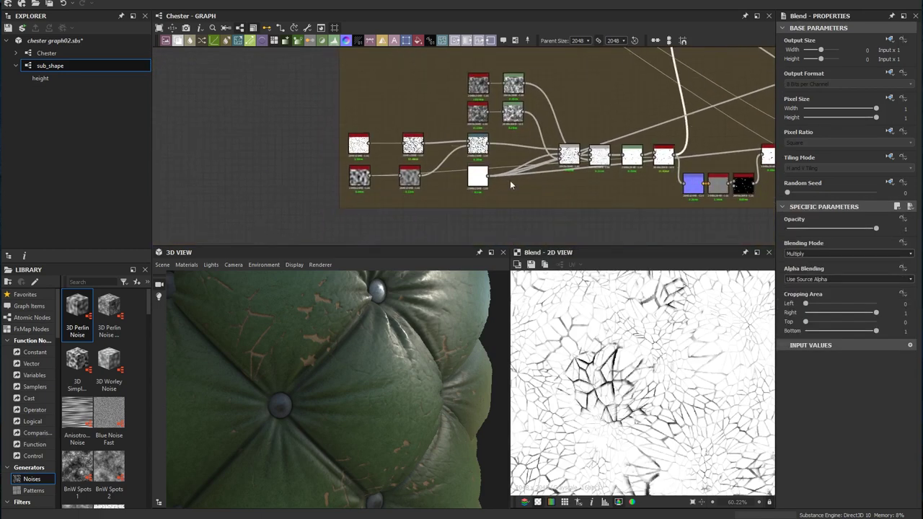
scroll(534, 162, "up", 3)
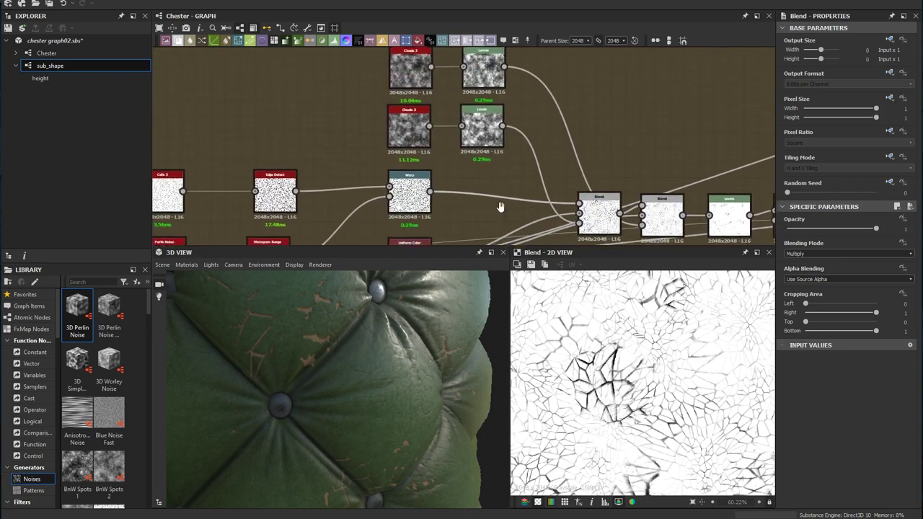
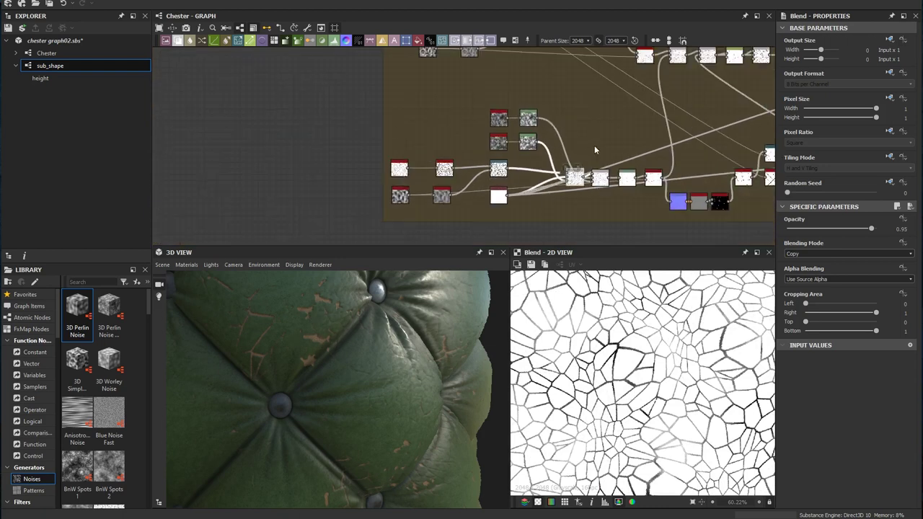
scroll(570, 149, "up", 4)
left_click(339, 186)
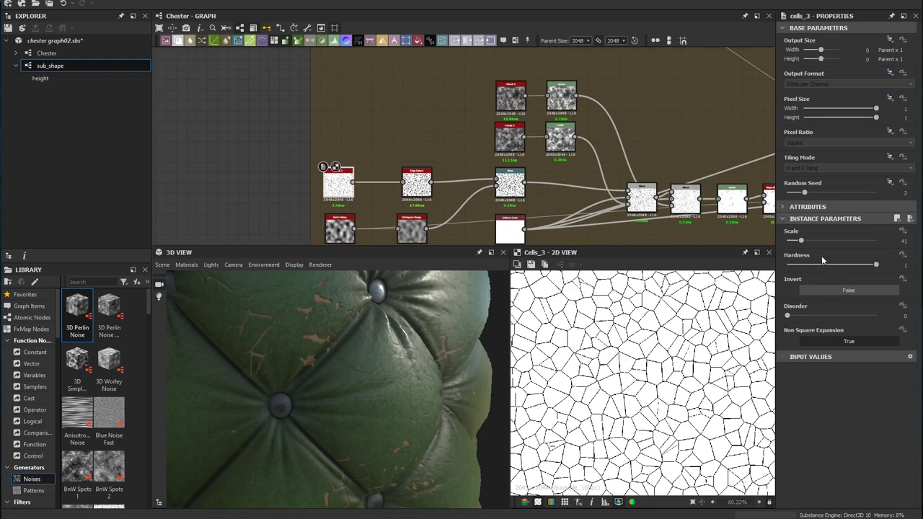
- Preview the Multiply Blend again, plus the lower branch's Slope Blur Grayscale node that feeds it
middle_click_drag(405, 161, 437, 243)
middle_click_drag(395, 60, 420, 166)
double_click(442, 134)
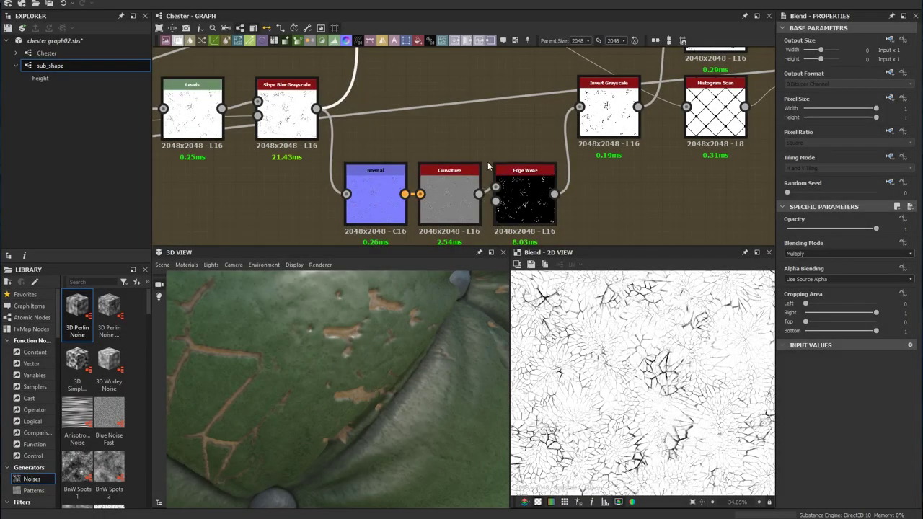
scroll(488, 166, "down", 3)
scroll(439, 176, "up", 2)
double_click(342, 115)
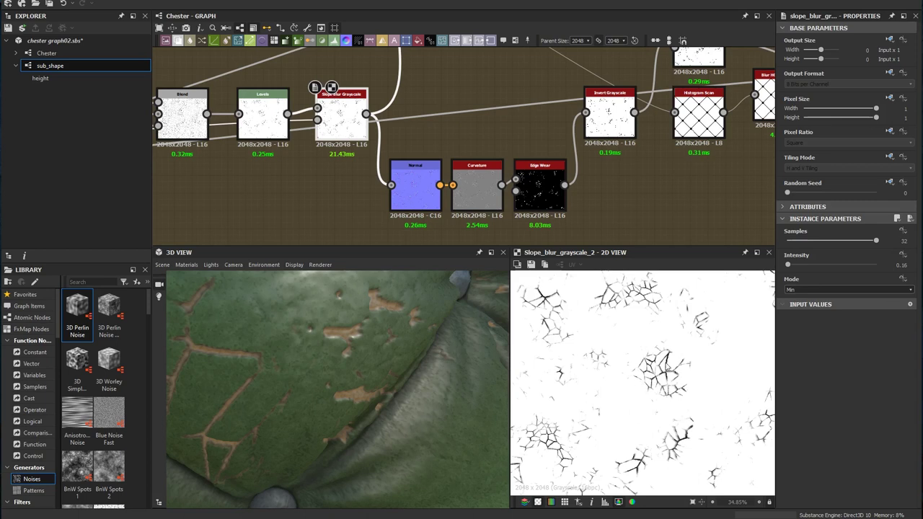
- Preview the Curvature and Edge Wear nodes and inspect the chain leading from Normal to Edge Wear
double_click(477, 186)
left_click(545, 188)
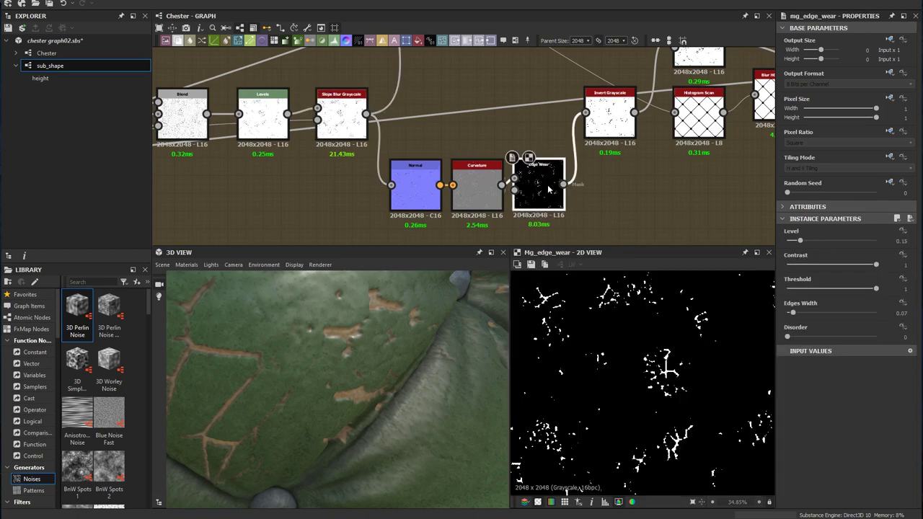
scroll(530, 196, "up", 3)
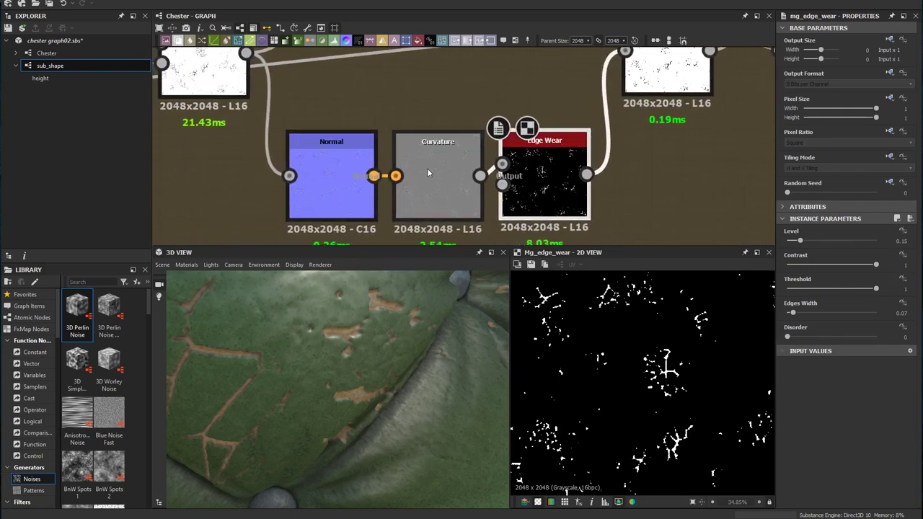
middle_click_drag(441, 168, 465, 171)
left_click(385, 165)
- Preview the Invert Grayscale node and compare it with the Edge Wear mask feeding it
scroll(546, 159, "down", 3)
middle_click_drag(546, 158, 469, 183)
double_click(499, 181)
scroll(499, 181, "up", 3)
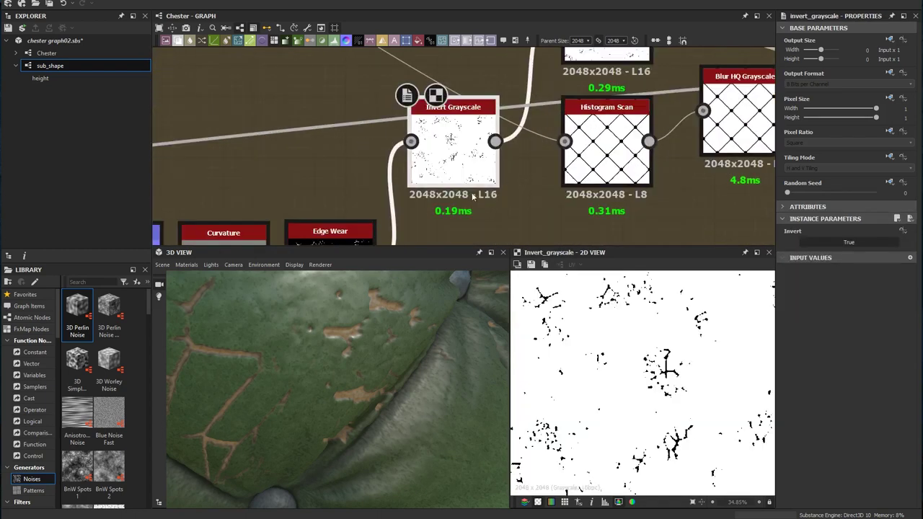
middle_click_drag(579, 188, 550, 134)
double_click(328, 198)
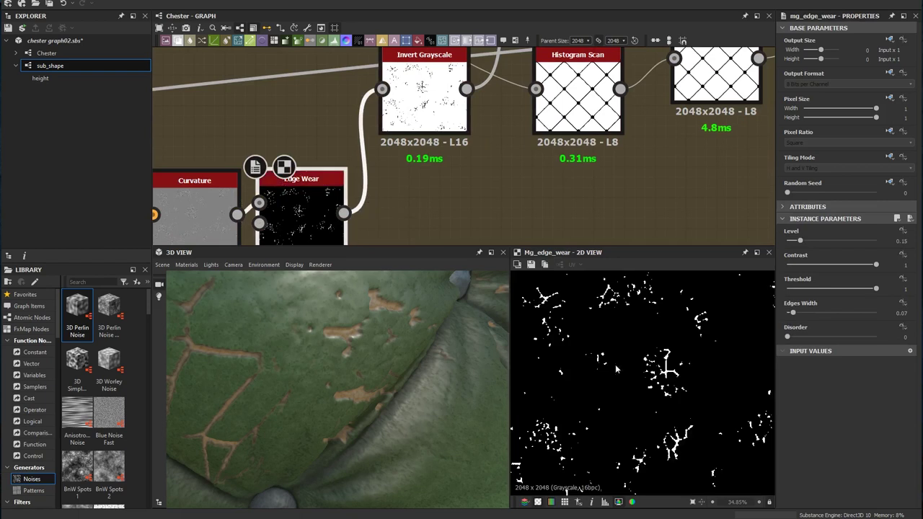
- Preview the Directional Warp node fed by Invert Grayscale and inspect its two inputs
middle_click_drag(581, 69, 495, 175)
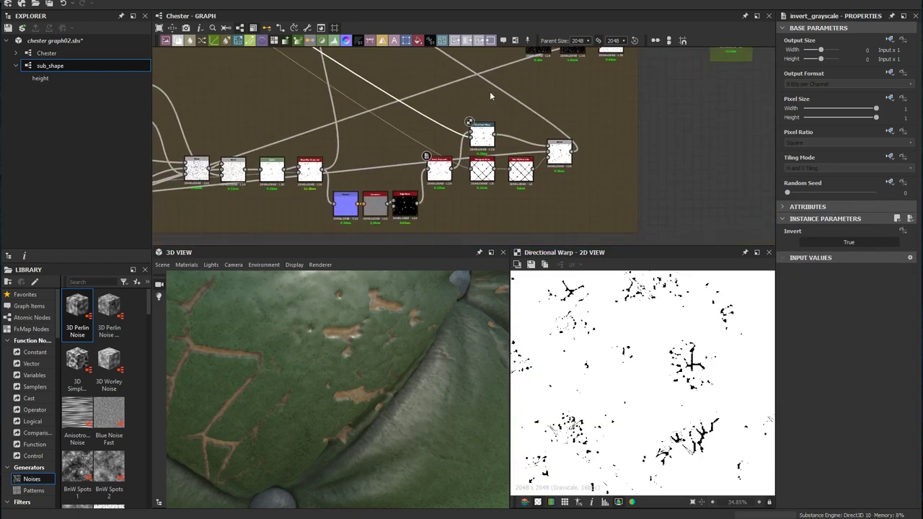
scroll(490, 91, "up", 3)
scroll(496, 106, "down", 1)
middle_click_drag(496, 107, 501, 136)
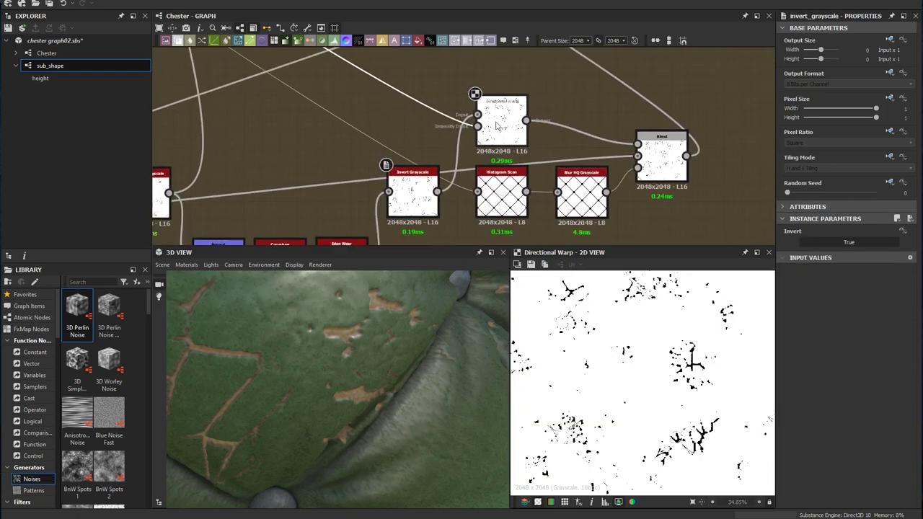
scroll(539, 124, "up", 2)
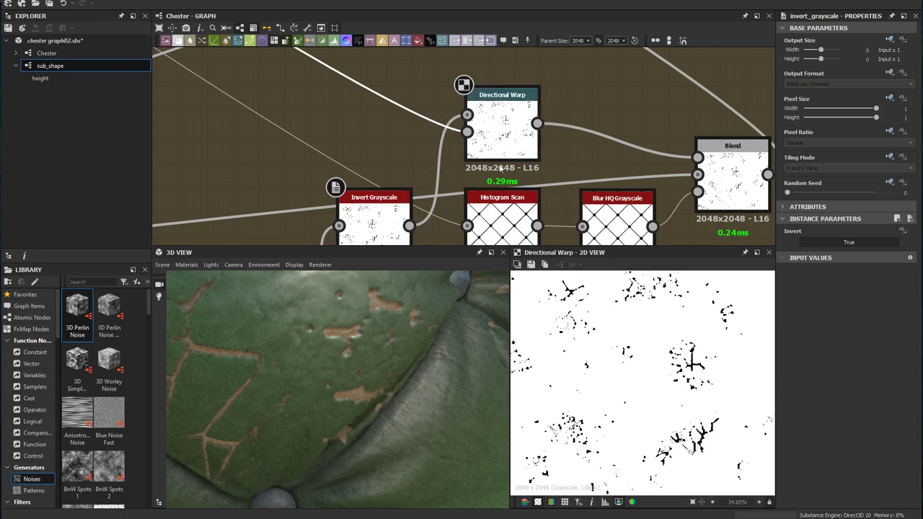
- Trace the warp's source back toward the base shape groups and examine the worn leather around the nails in 3D
scroll(540, 124, "down", 2)
middle_click_drag(368, 126, 482, 172)
scroll(483, 172, "down", 4)
scroll(494, 171, "up", 3)
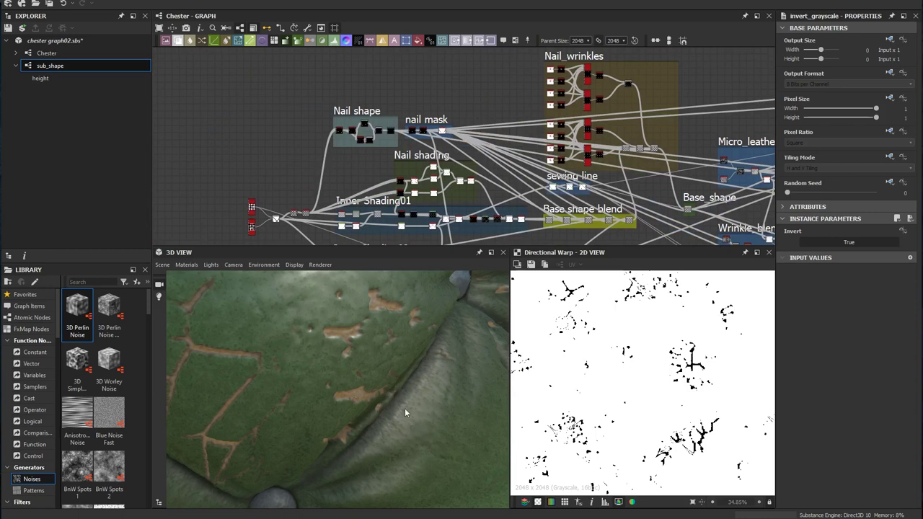
right_click_drag(418, 350, 344, 392)
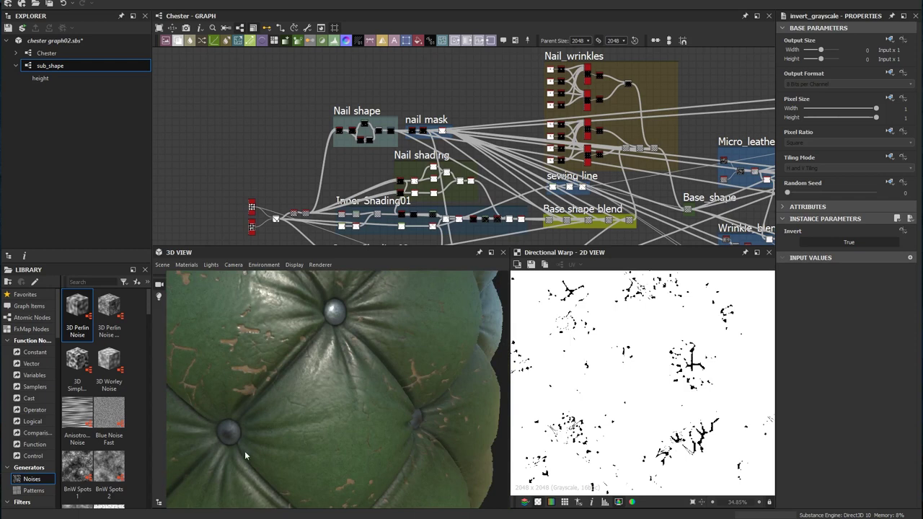
scroll(334, 347, "up", 3)
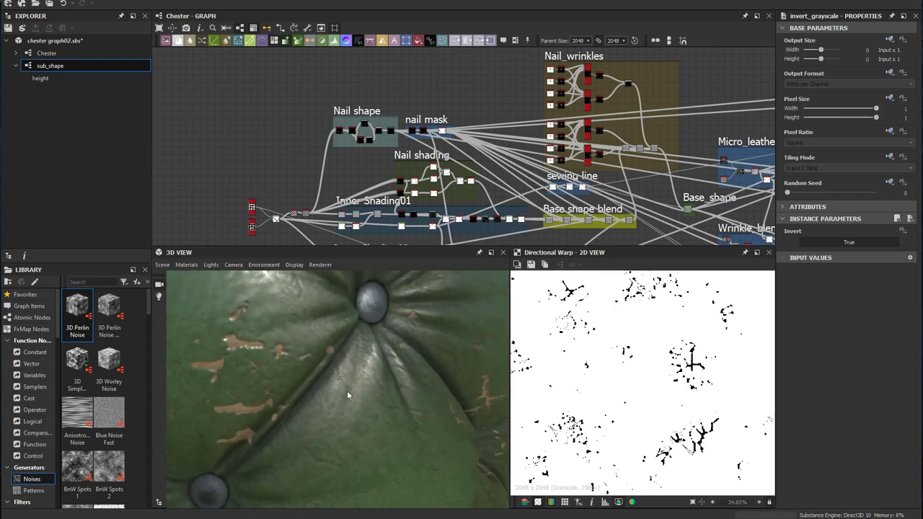
- Locate the sewing line group and preview its final Blur node
middle_click_drag(531, 140, 472, 140)
scroll(452, 137, "up", 3)
middle_click_drag(405, 219, 435, 166)
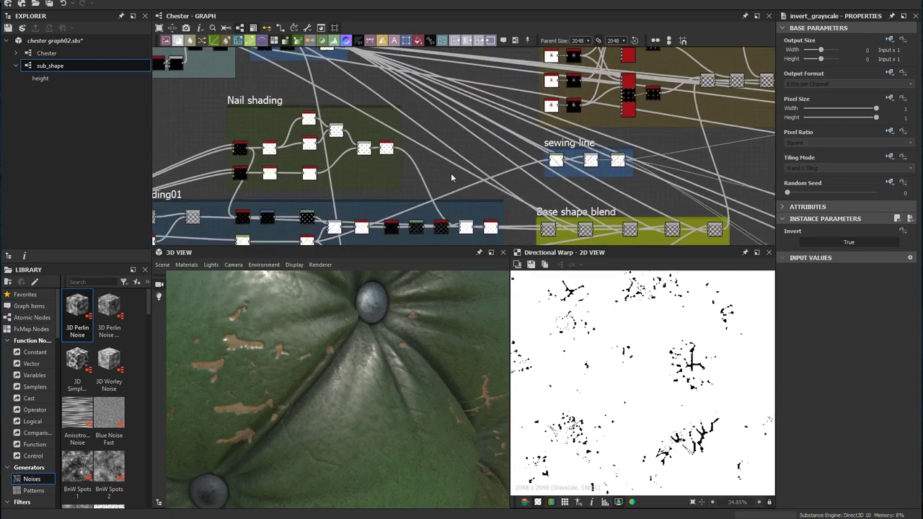
scroll(583, 185, "up", 3)
middle_click_drag(621, 185, 452, 105)
left_click(453, 105)
double_click(452, 106)
- Return through Wrinkle_blend to the Wornout_shapes group and preview the Directional Warp node with its intensity input
scroll(516, 124, "down", 2)
middle_click_drag(627, 205, 273, 98)
scroll(400, 155, "down", 2)
middle_click_drag(605, 183, 500, 173)
scroll(501, 173, "up", 6)
scroll(469, 105, "up", 1)
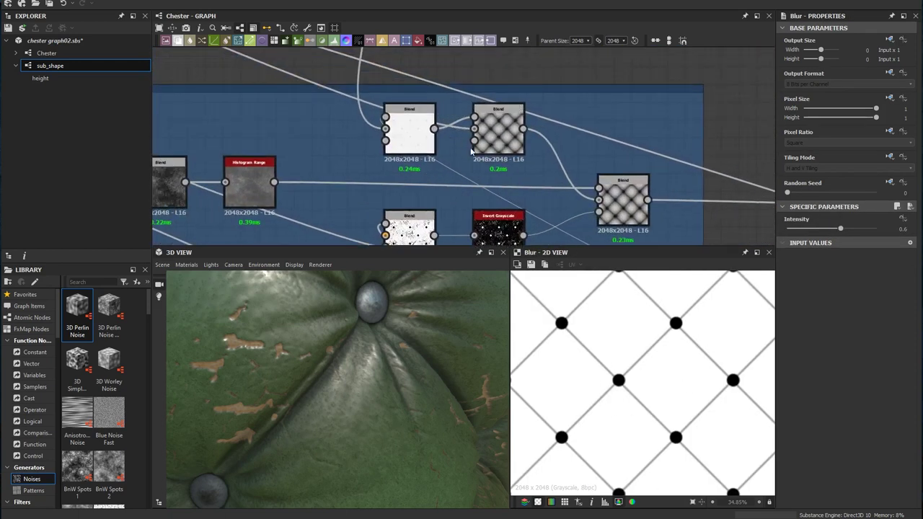
scroll(476, 147, "up", 2)
scroll(476, 150, "down", 6)
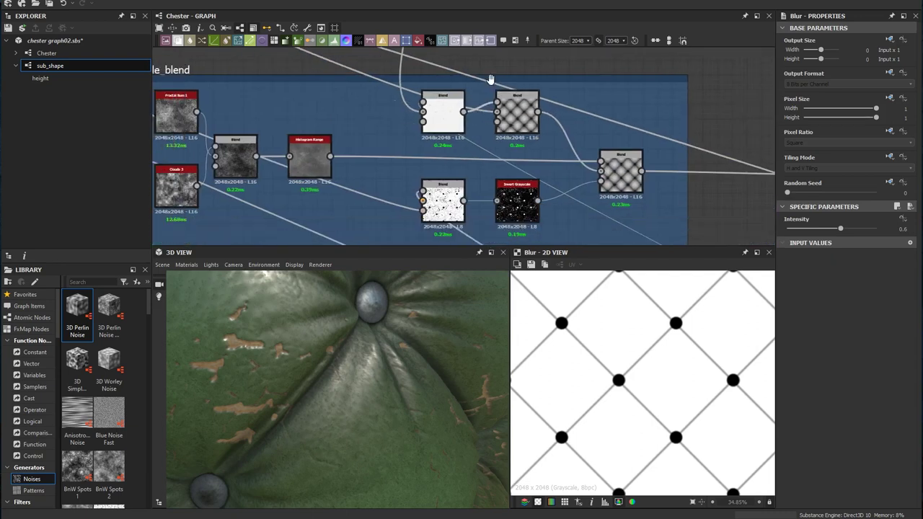
middle_click_drag(511, 184, 484, 124)
scroll(518, 163, "up", 8)
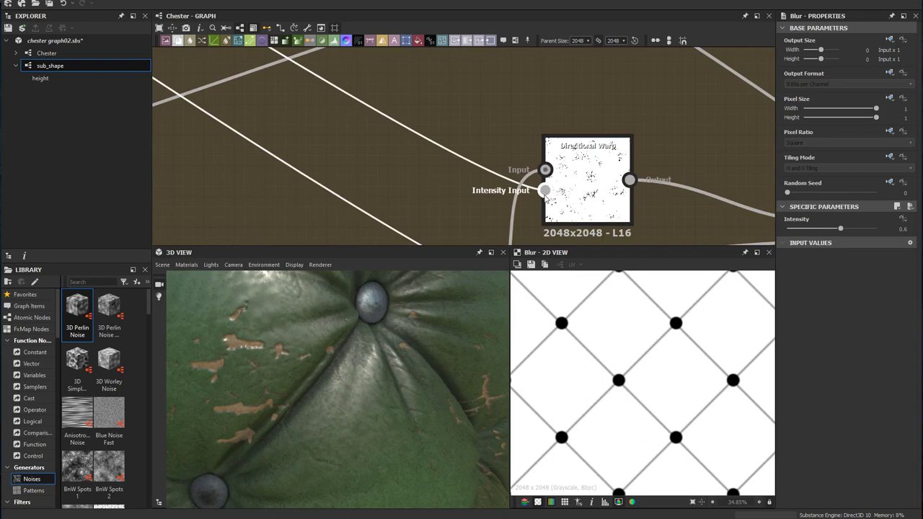
double_click(602, 177)
middle_click_drag(625, 197, 577, 153)
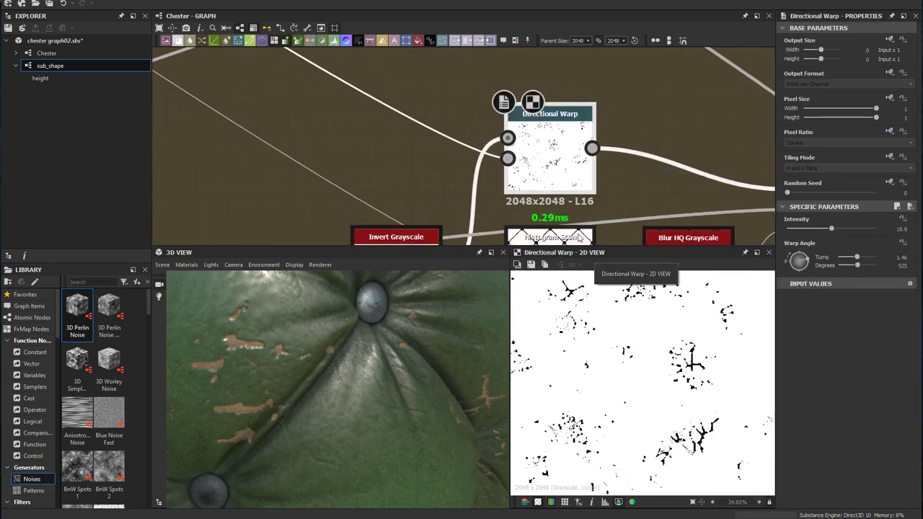
- Examine the Histogram Scan and Blur HQ Grayscale mask chain, and preview the Copy Blend node it masks
middle_click_drag(589, 165, 553, 128)
middle_click_drag(502, 80, 500, 79)
scroll(645, 381, "up", 2)
scroll(645, 382, "down", 2)
middle_click_drag(508, 215, 493, 166)
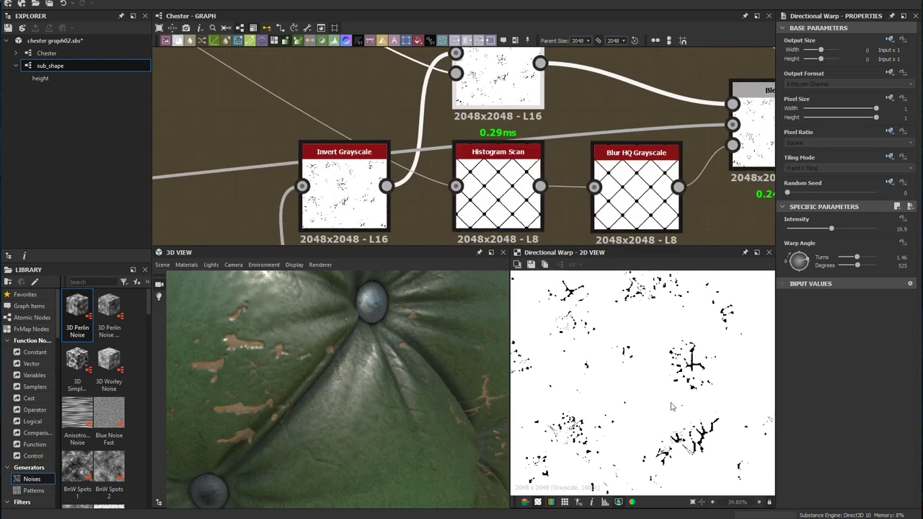
middle_click_drag(581, 168, 510, 166)
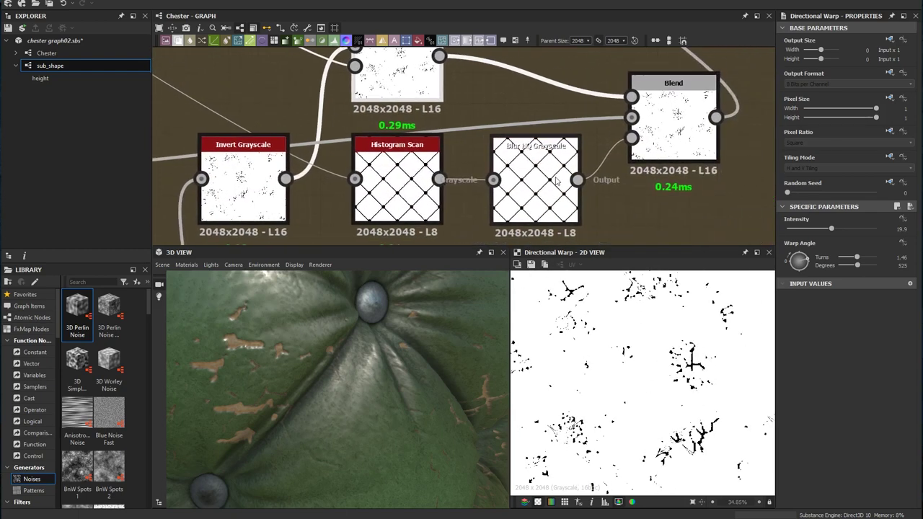
middle_click_drag(560, 165, 565, 174)
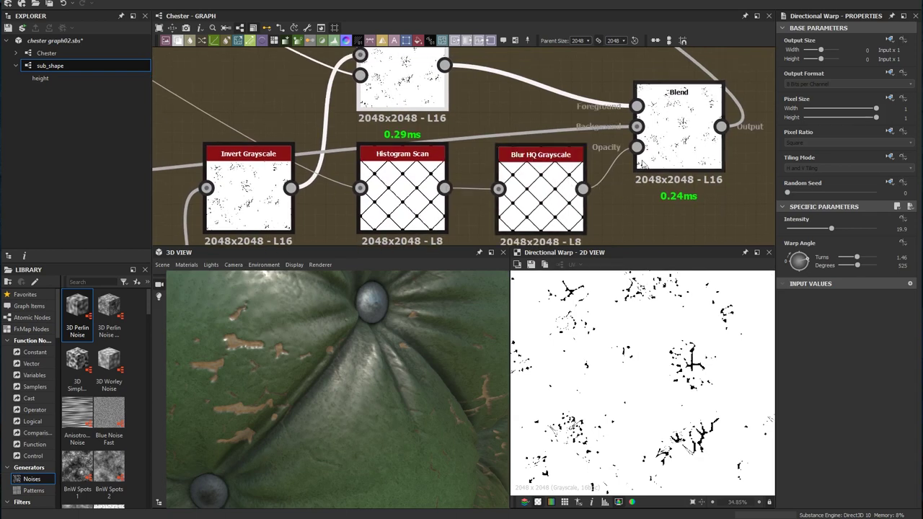
left_click(674, 139)
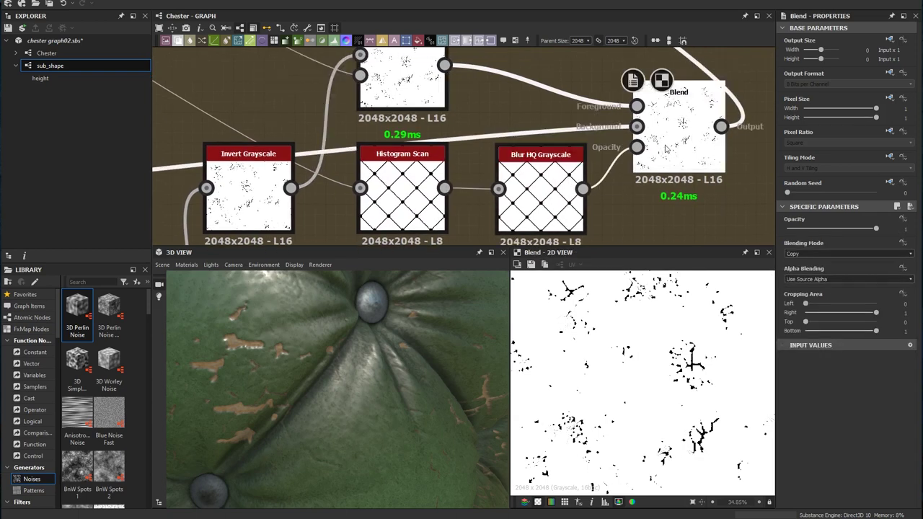
scroll(701, 364, "up", 2)
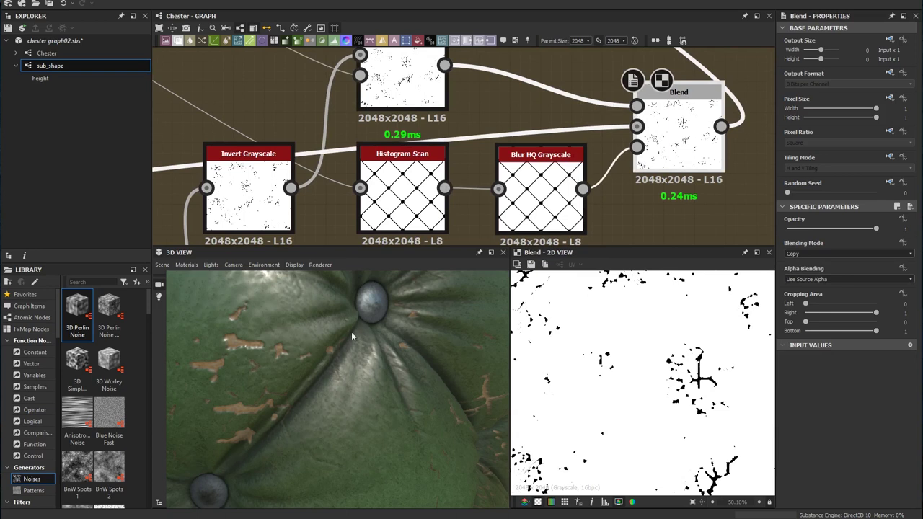
- Preview the second Multiply Blend in the upper row, which adds the warped wear shapes to the cracks
scroll(480, 194, "down", 4)
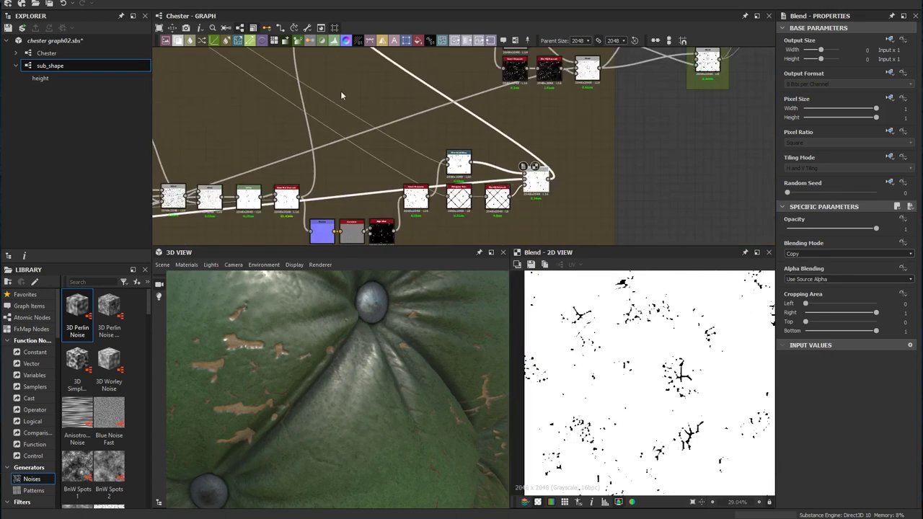
middle_click_drag(341, 95, 472, 237)
scroll(465, 179, "up", 3)
left_click(513, 153)
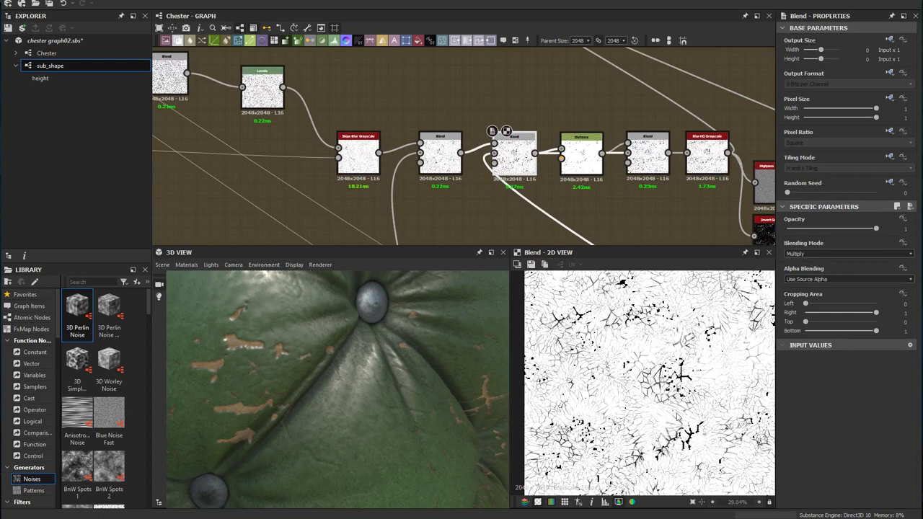
- Move the Distance node above the row of Blend nodes and inspect its thickened cracks up close
scroll(533, 174, "up", 2)
scroll(533, 174, "up", 1)
left_click_drag(474, 139, 454, 110)
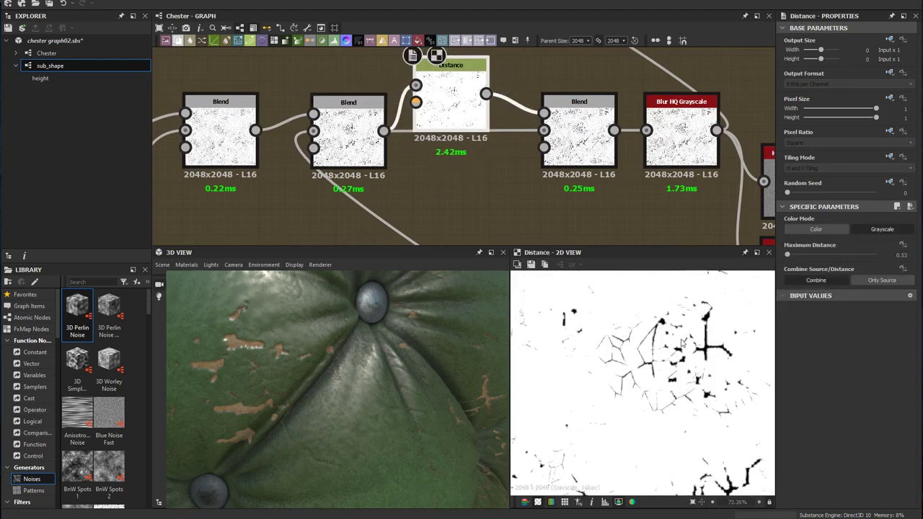
scroll(678, 337, "up", 2)
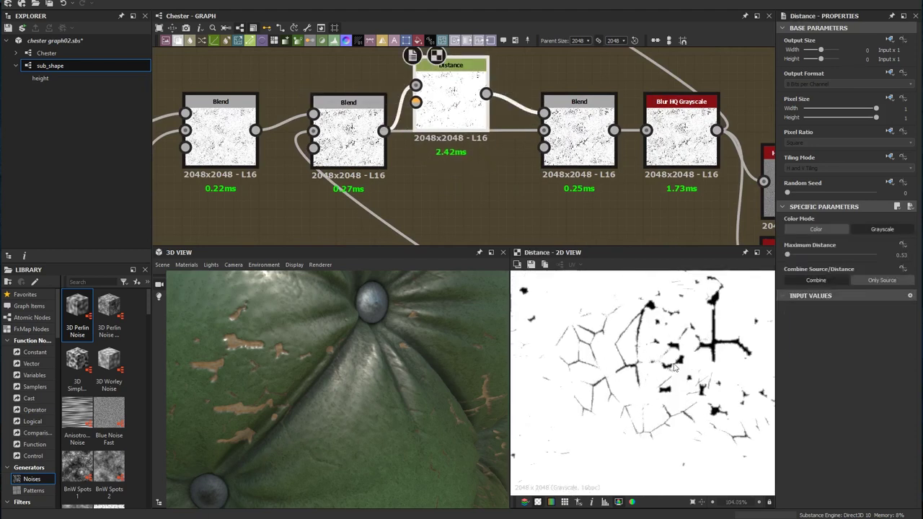
- Compare the Distance node's output up close with the Multiply Blend before it and the Multiply Blend after it
scroll(718, 343, "up", 6)
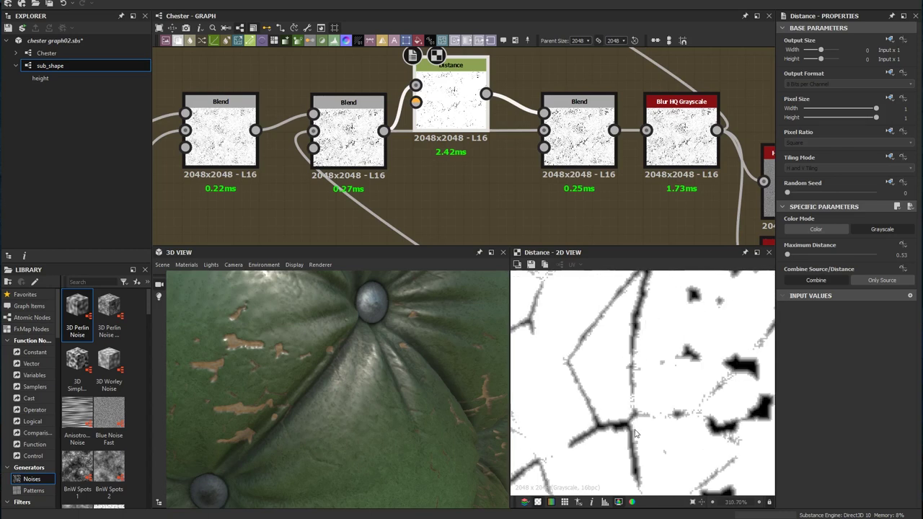
left_click(341, 128)
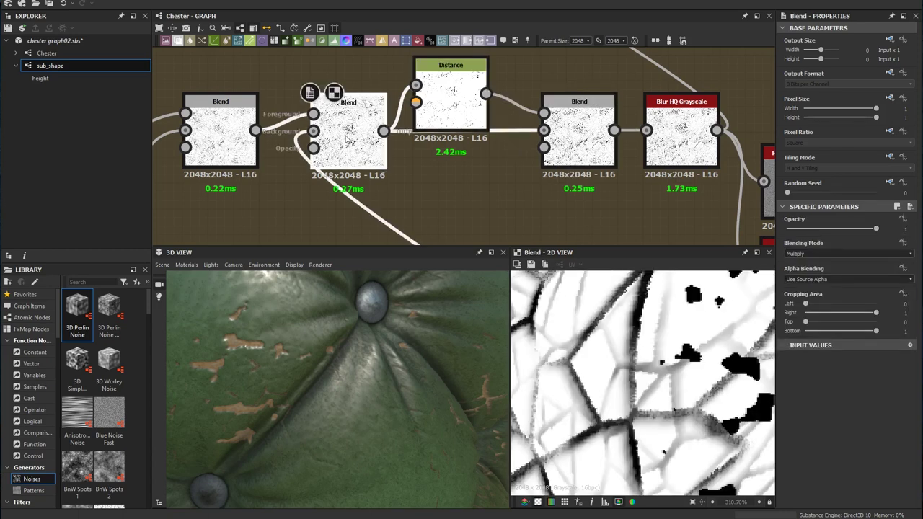
left_click(451, 101)
left_click(578, 133)
scroll(634, 323, "down", 2)
scroll(634, 323, "down", 7)
middle_click_drag(691, 138, 529, 145)
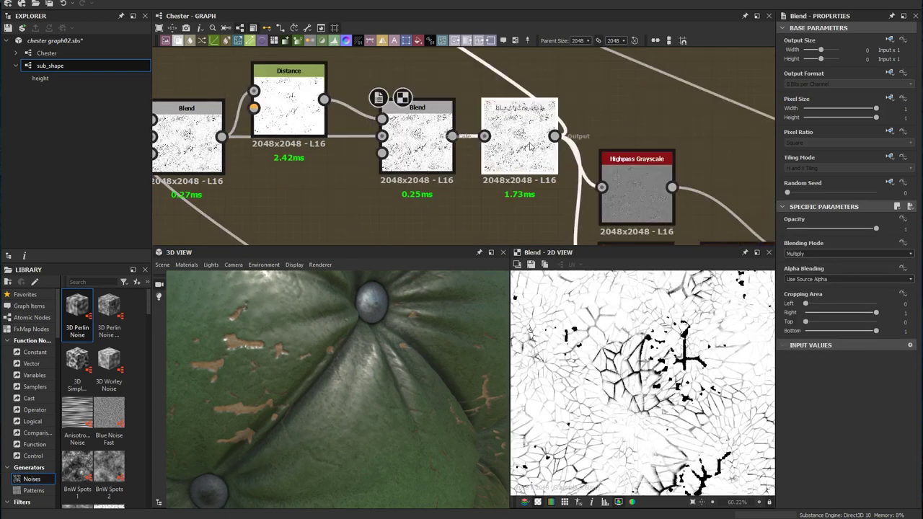
- Preview the Blur HQ Grayscale node after the last Multiply Blend and follow its output to the Highpass Grayscale and Invert Grayscale branches
left_click(530, 146)
scroll(530, 146, "down", 5)
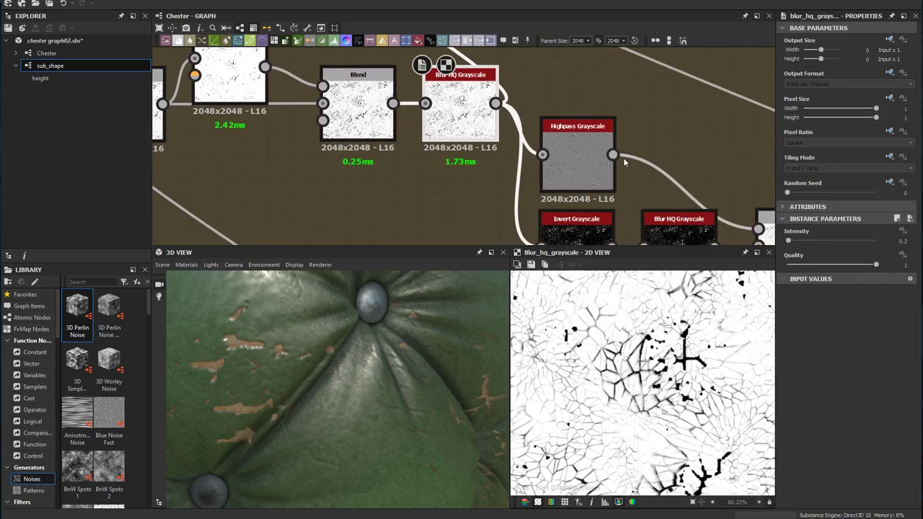
scroll(528, 141, "up", 3)
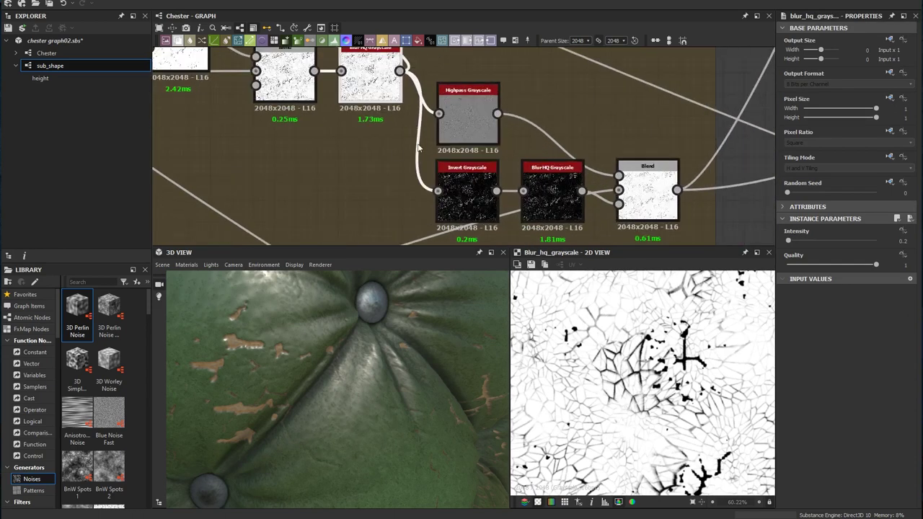
scroll(467, 170, "up", 2)
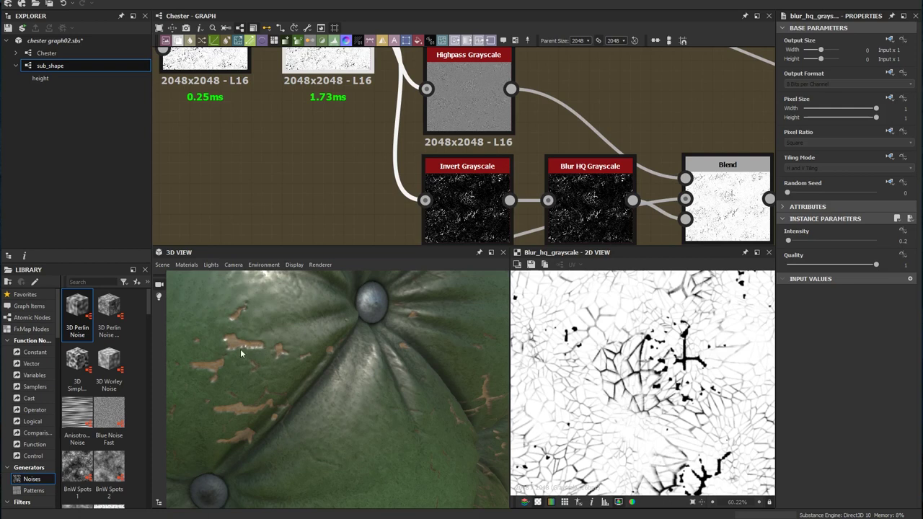
- Preview the Highpass Grayscale node and inspect the edges of its crack and wear shapes up close
middle_click_drag(466, 72, 495, 138)
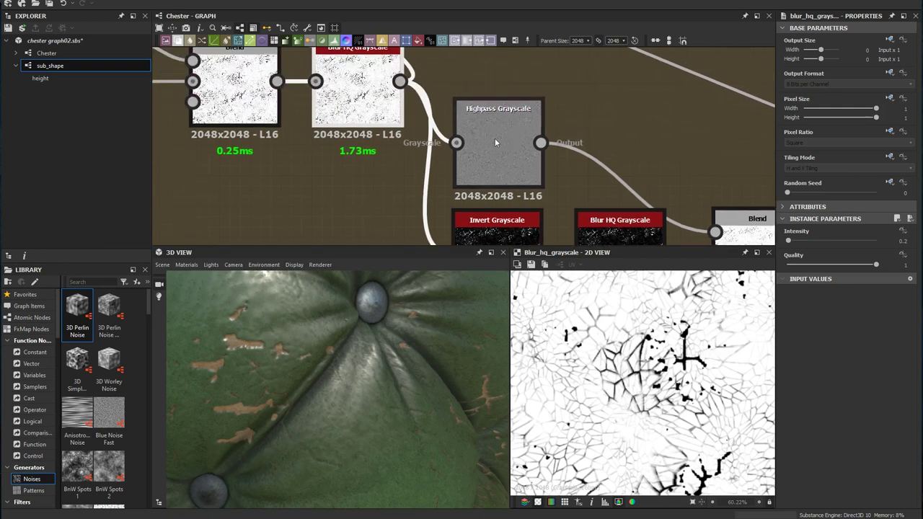
double_click(495, 137)
scroll(606, 327, "up", 3)
scroll(677, 342, "up", 2)
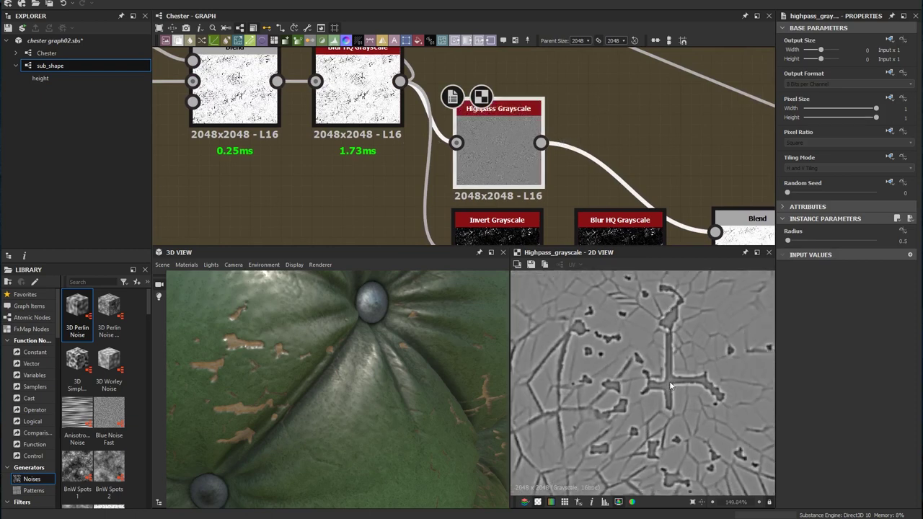
scroll(670, 387, "up", 3)
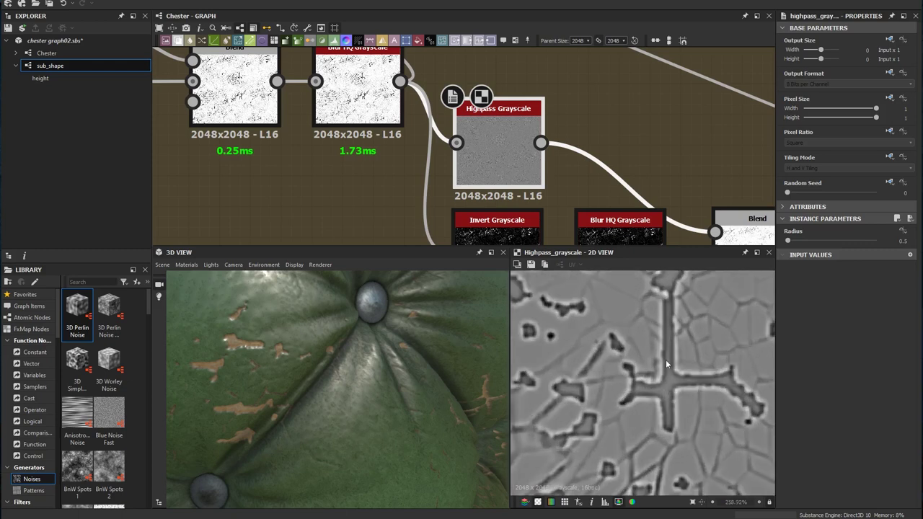
scroll(664, 375, "up", 2)
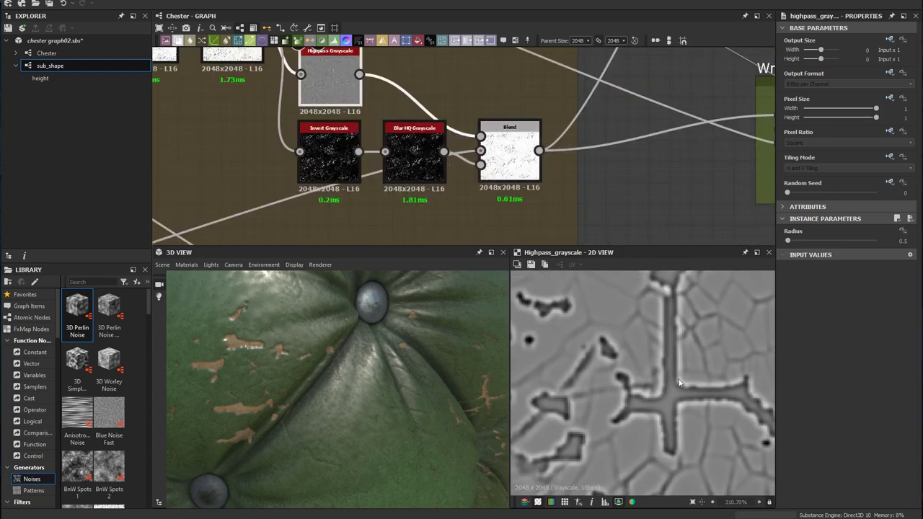
scroll(679, 382, "down", 2)
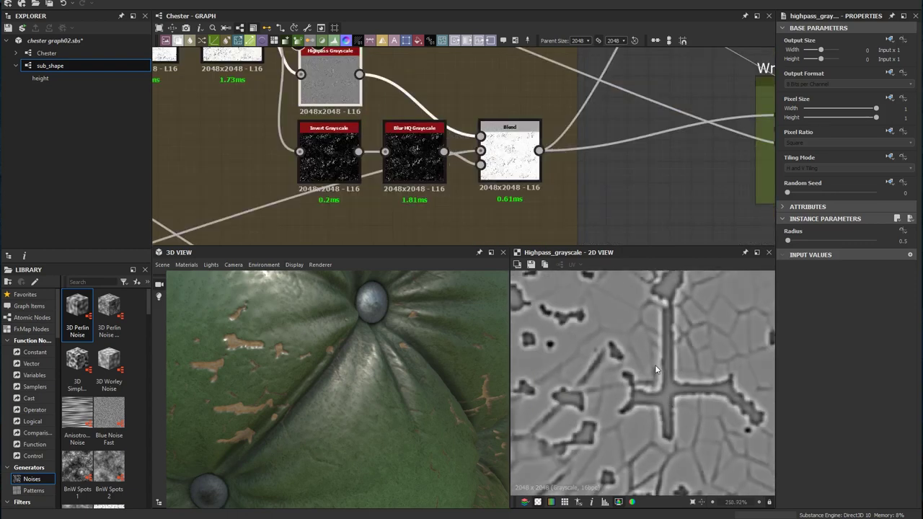
- Preview the Blur HQ Grayscale node fed by Invert Grayscale, and the Copy Blend that closes the Wornout_shapes group
middle_click_drag(355, 170, 417, 183)
left_click(460, 181)
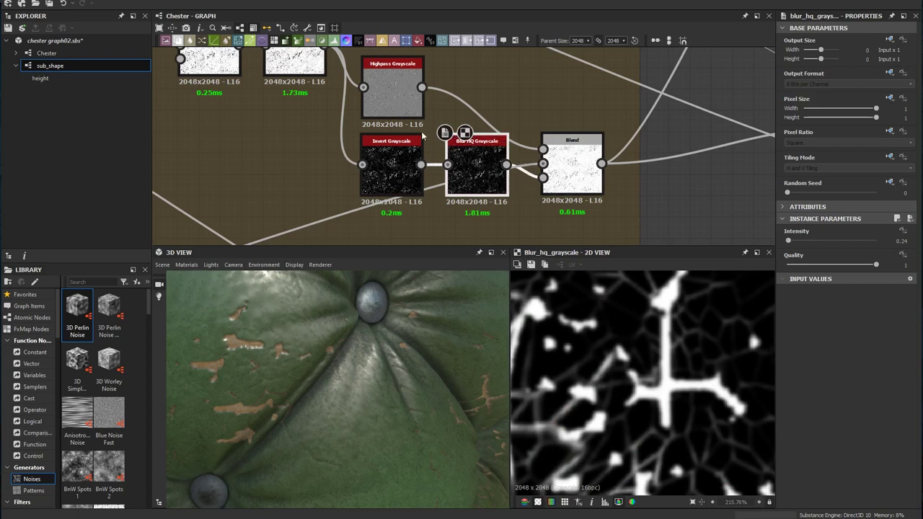
left_click(571, 165)
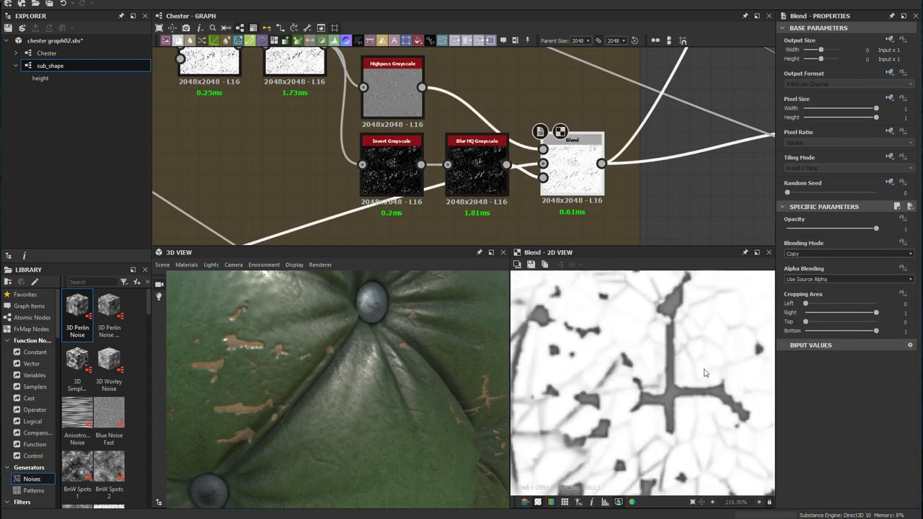
scroll(681, 383, "down", 2)
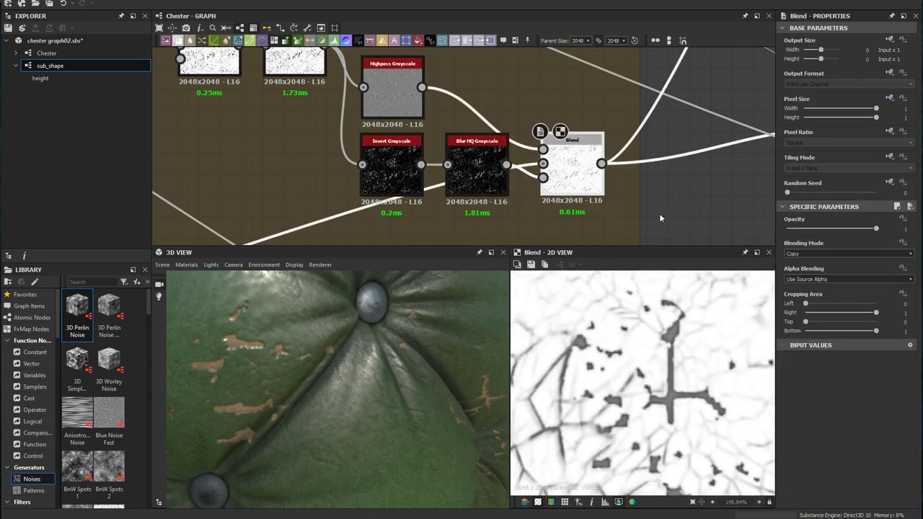
- Follow the Wornout_shapes output to the WrinkleShape_blend group and preview its Copy Blend node as a whole
scroll(574, 193, "down", 3)
double_click(622, 208)
middle_click_drag(438, 221, 504, 193)
scroll(592, 138, "down", 5)
scroll(504, 193, "up", 6)
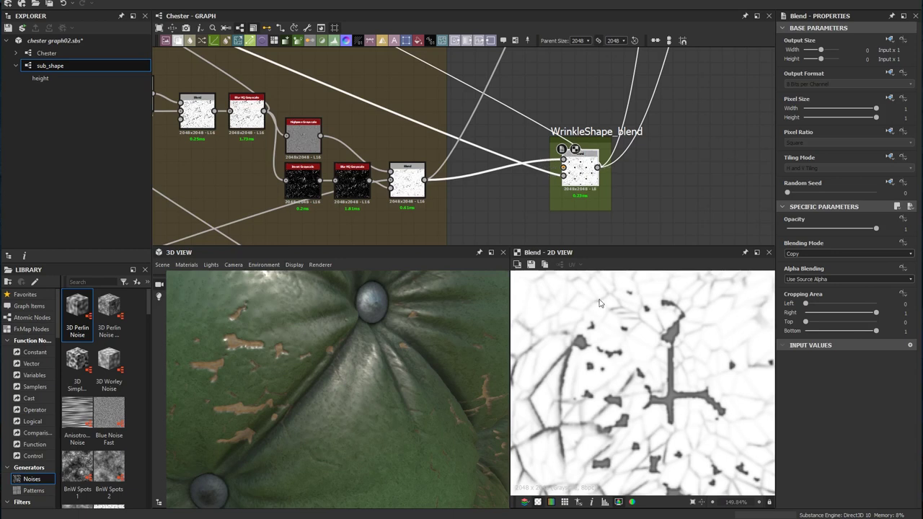
double_click(581, 196)
scroll(570, 188, "down", 5)
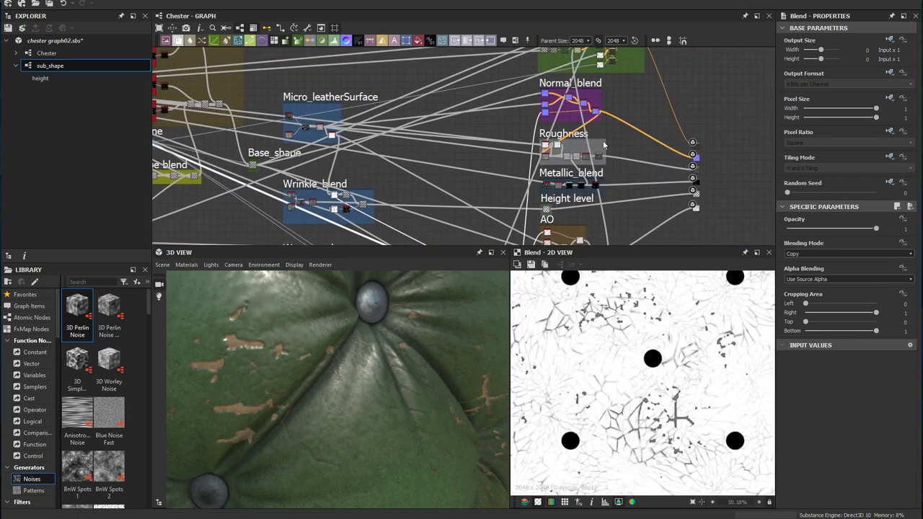
- Go to the Wrinkle_blend group and preview its Histogram Range node
scroll(449, 152, "up", 3)
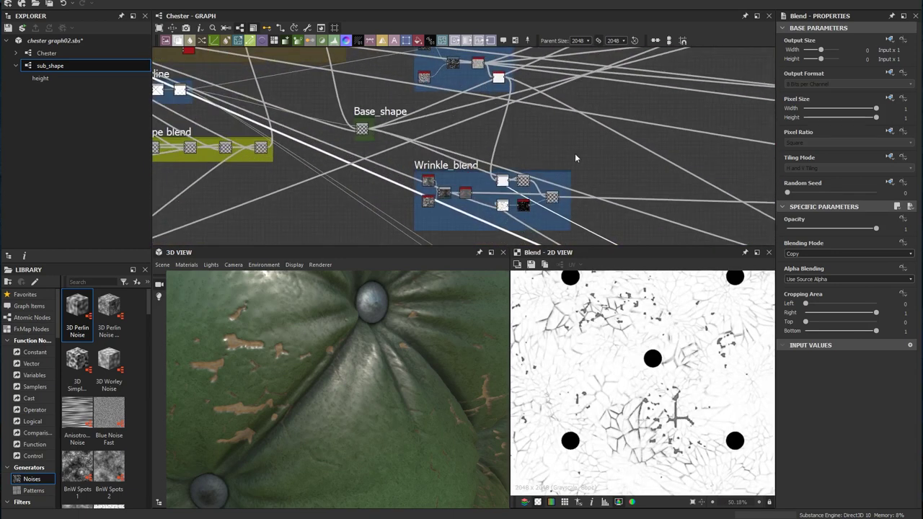
scroll(508, 166, "up", 4)
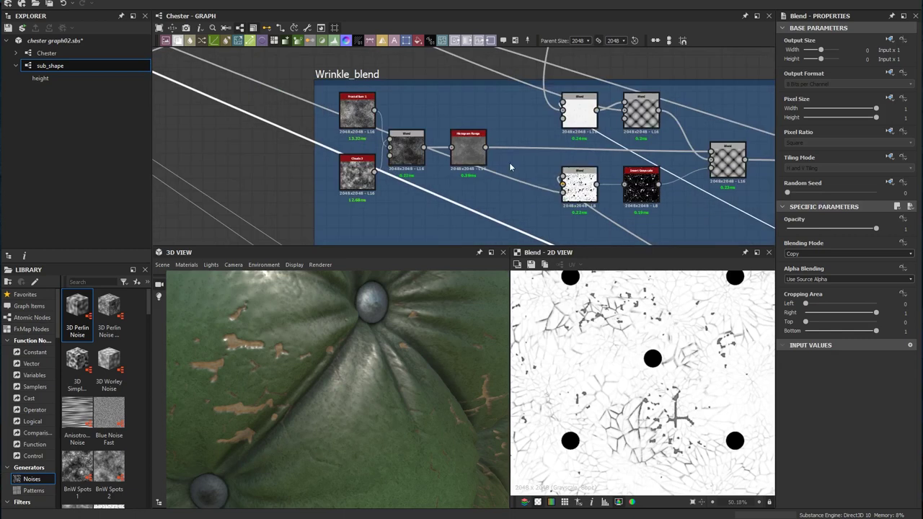
double_click(468, 149)
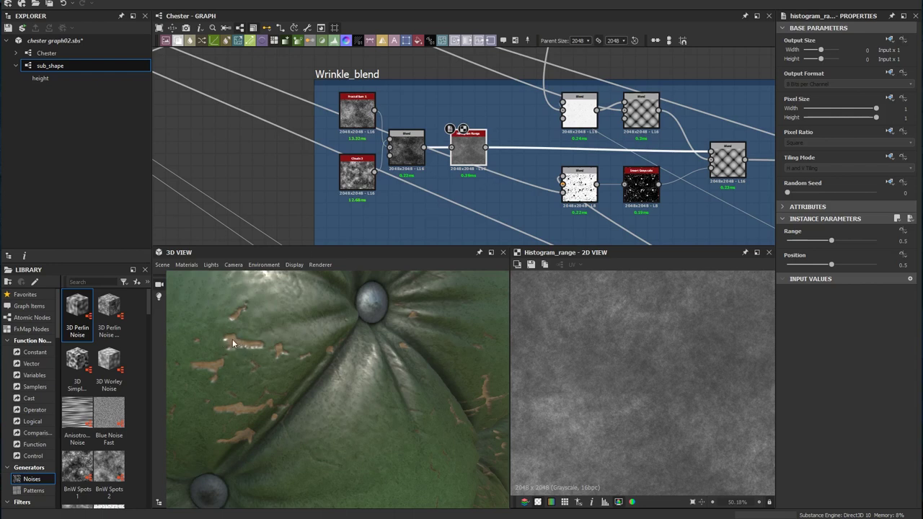
middle_click_drag(620, 166, 534, 169)
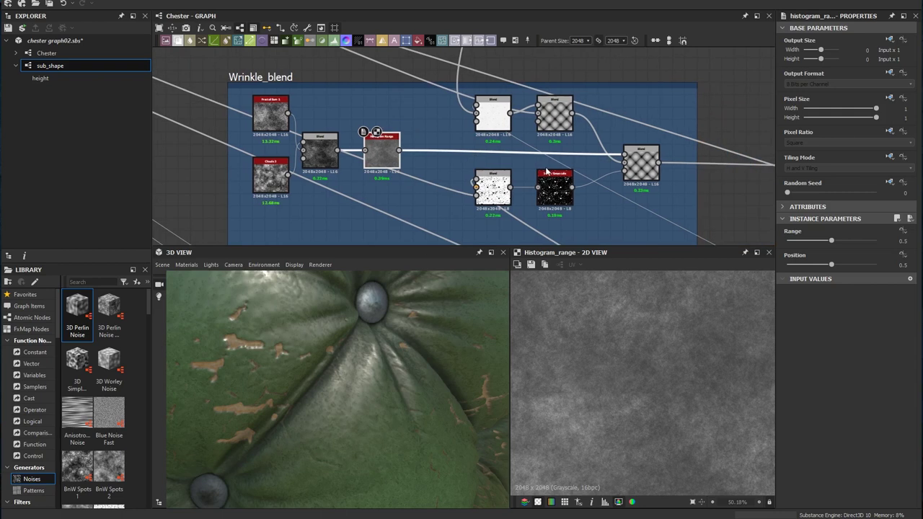
- Preview the Fractal Sum 1 and Clouds 3 noises in Wrinkle_blend, their Blend, and the Histogram Range it feeds
left_click(271, 116)
double_click(271, 115)
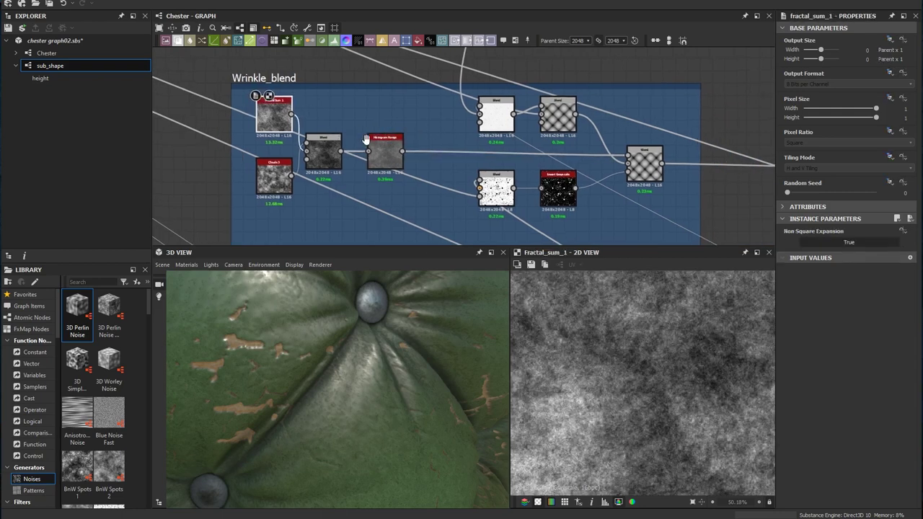
middle_click_drag(347, 138, 377, 146)
scroll(473, 204, "up", 1)
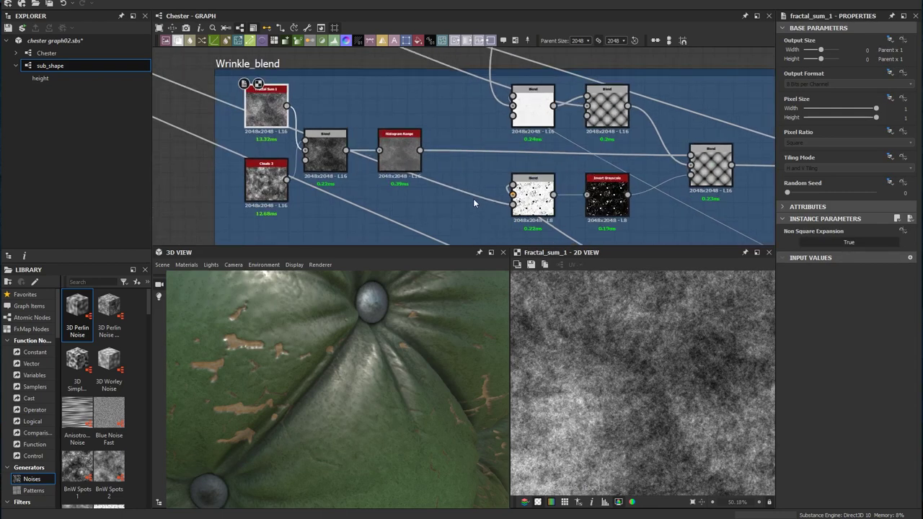
double_click(266, 184)
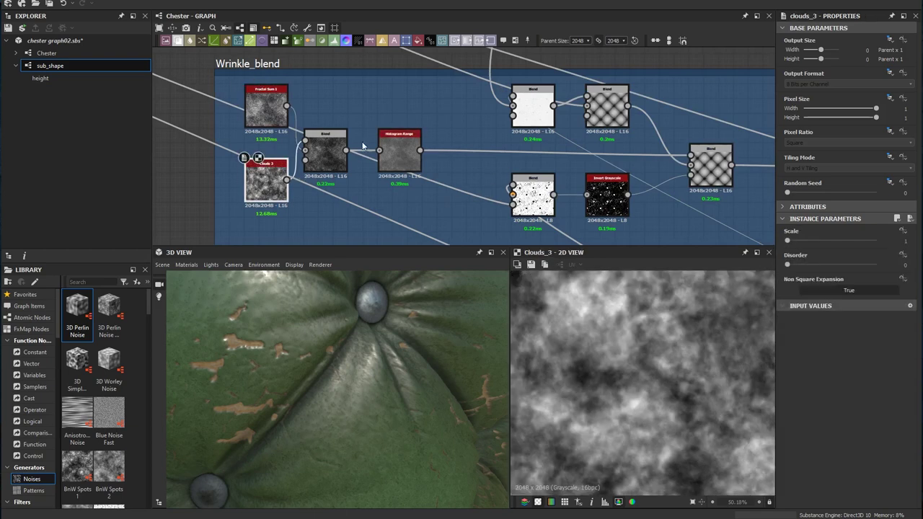
double_click(326, 151)
double_click(399, 152)
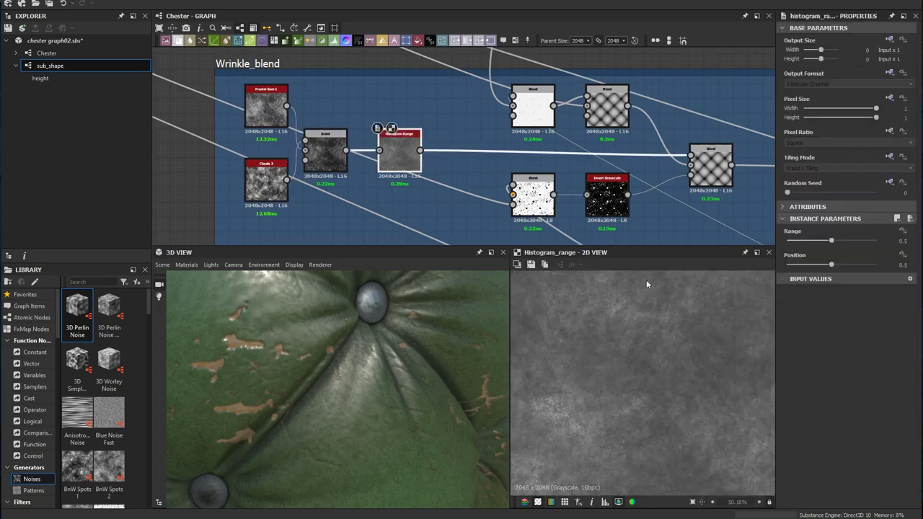
- Trace the inputs of the upper Wrinkle_blend Blend nodes back to Base_shape and preview the Histogram Range in Micro_leatherSurface
middle_click_drag(615, 147, 547, 146)
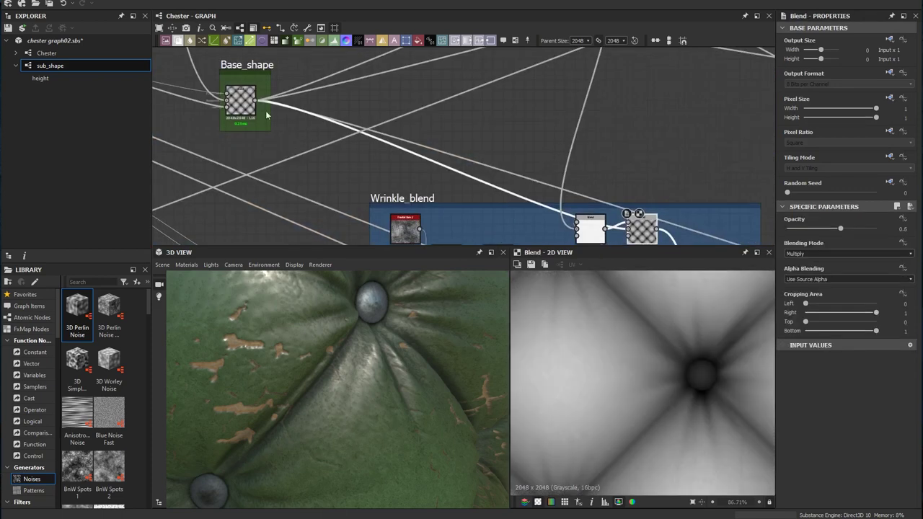
middle_click_drag(607, 172, 402, 140)
mouse_move(424, 88)
middle_mouse_down()
mouse_move(436, 154)
mouse_move(437, 86)
middle_mouse_up()
middle_click_drag(439, 170, 464, 235)
left_click(445, 158)
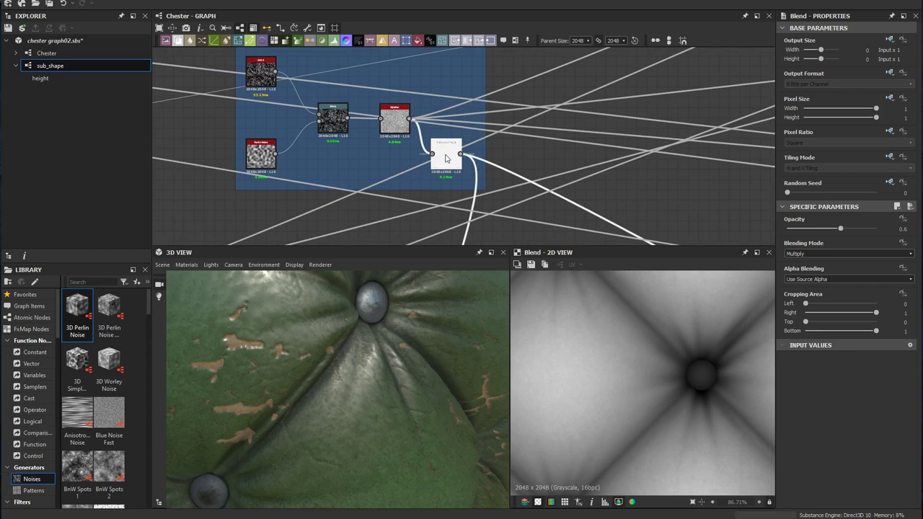
double_click(446, 159)
scroll(447, 160, "up", 1)
middle_click_drag(476, 171, 486, 48)
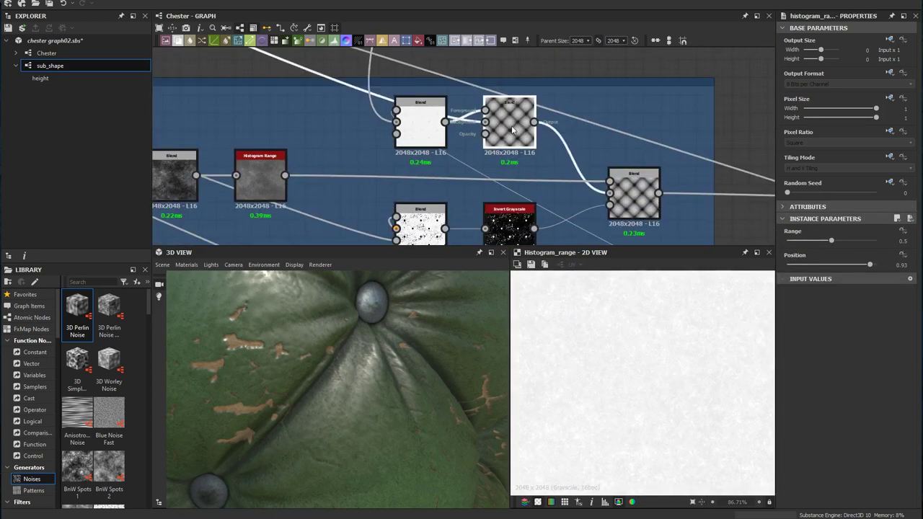
- Preview the upper Multiply Blend in Wrinkle_blend and examine the base shape around a button up close
double_click(513, 129)
scroll(605, 341, "up", 2)
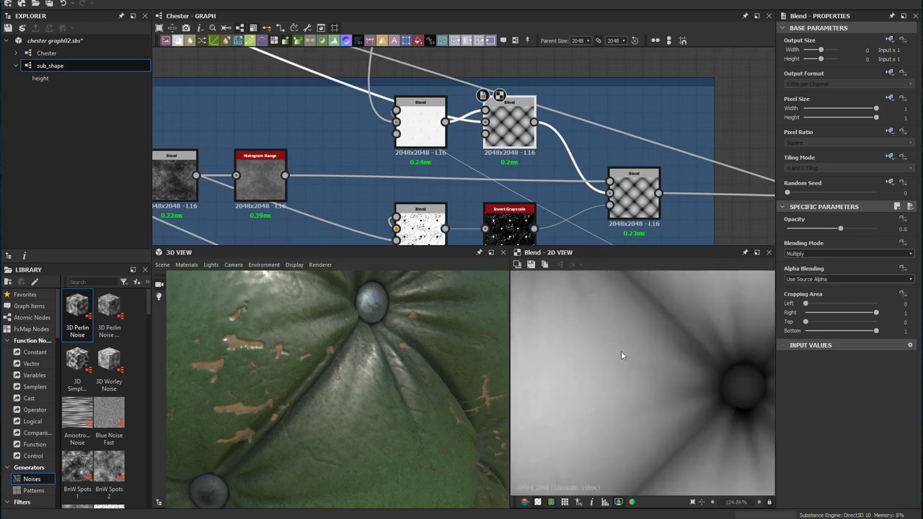
middle_click_drag(564, 201, 558, 163)
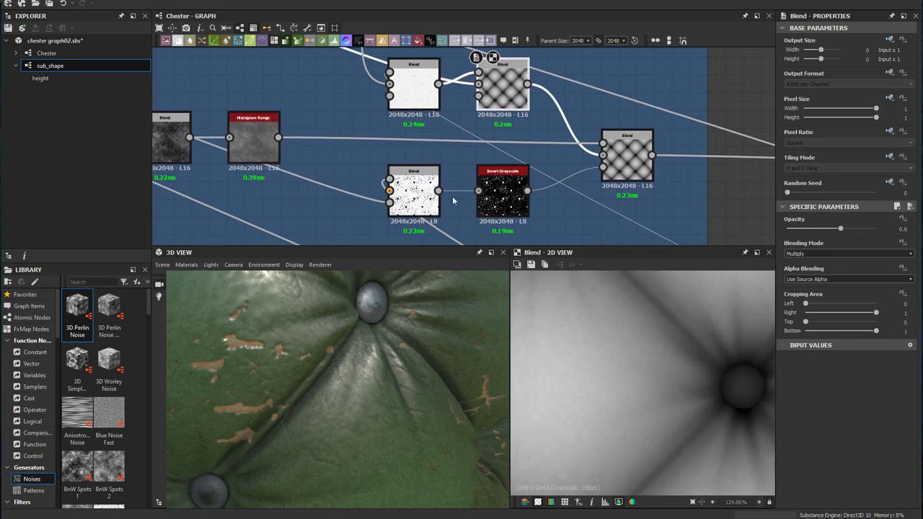
- Examine the Add Sub Blend that closes Wrinkle_blend and preview the Invert Grayscale mask feeding its opacity
middle_click_drag(287, 143, 345, 151)
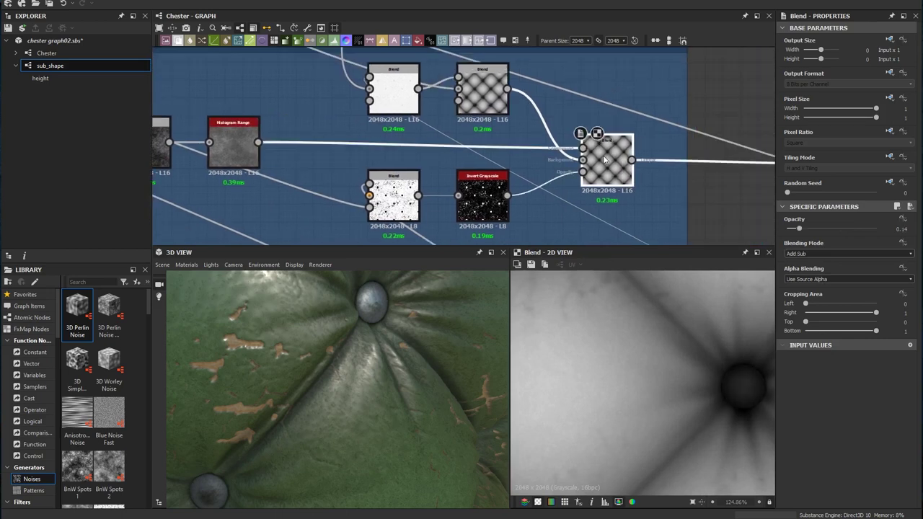
middle_click_drag(618, 153, 593, 138)
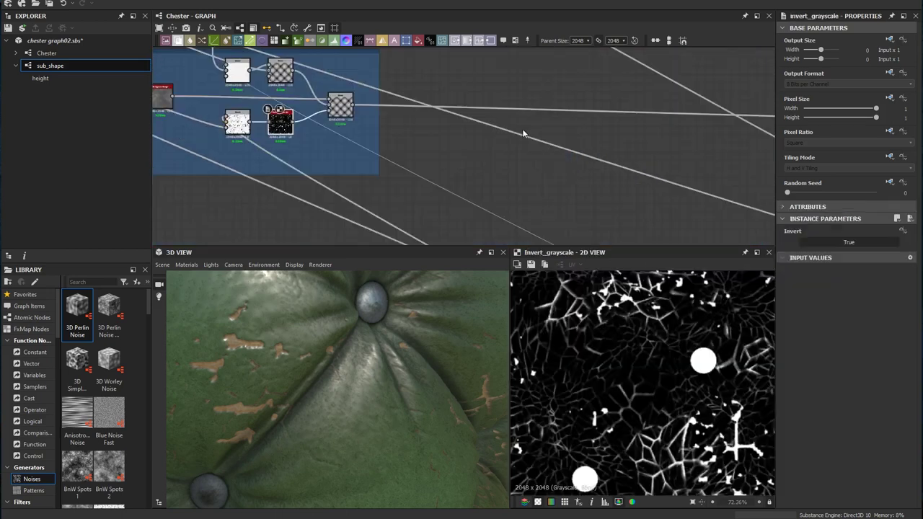
middle_click_drag(359, 186, 469, 194)
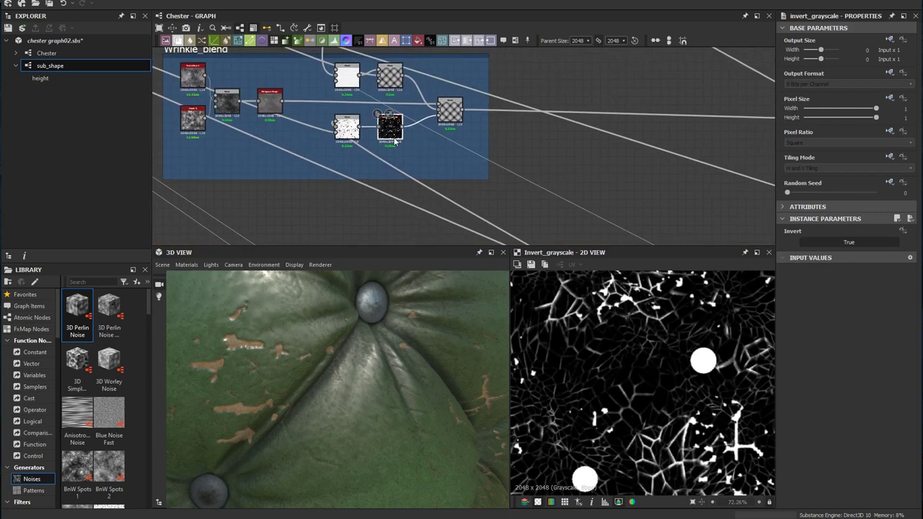
scroll(392, 138, "up", 3)
middle_click_drag(424, 149, 441, 161)
- Trace the mask's source through the Wornout_shapes group, and preview the Copy Blend that feeds Invert Grayscale in Wrinkle_blend
scroll(439, 160, "down", 5)
middle_click_drag(491, 196, 479, 116)
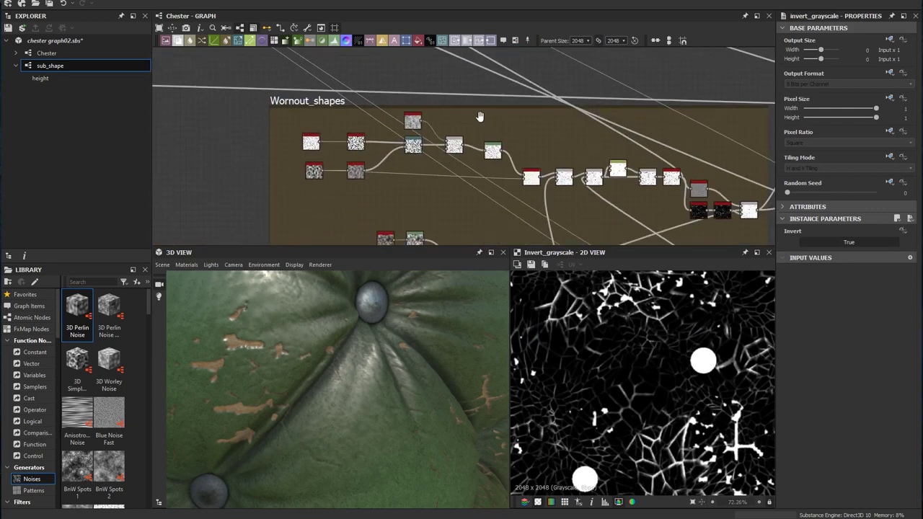
scroll(579, 177, "down", 3)
middle_click_drag(580, 170, 524, 241)
double_click(423, 136)
middle_click_drag(627, 238, 478, 98)
scroll(478, 136, "up", 4)
middle_click_drag(514, 136, 504, 190)
middle_click_drag(499, 125, 534, 154)
middle_click_drag(424, 99, 540, 201)
middle_click_drag(433, 108, 651, 255)
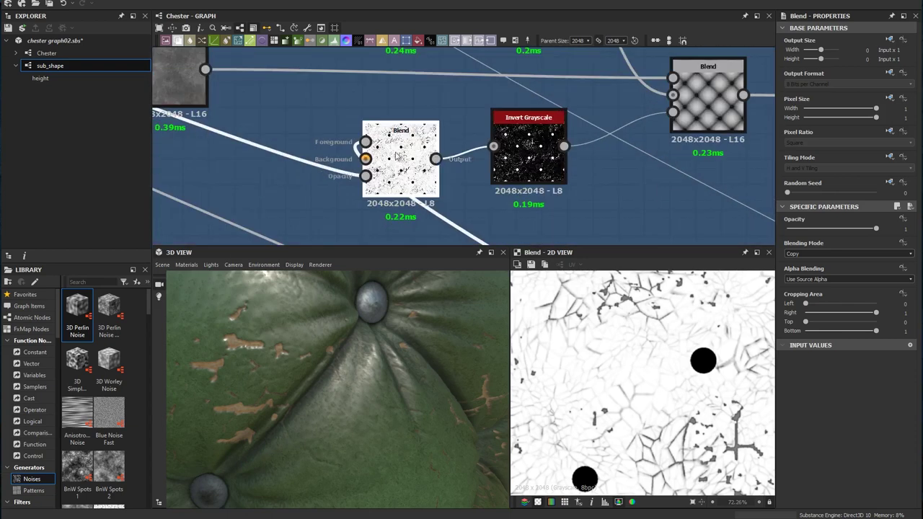
- Check the Invert Grayscale node again, and preview the final Add Sub Blend of Wrinkle_blend up close
left_click(529, 151)
middle_click_drag(694, 111, 591, 151)
left_click(589, 128)
scroll(641, 328, "up", 3)
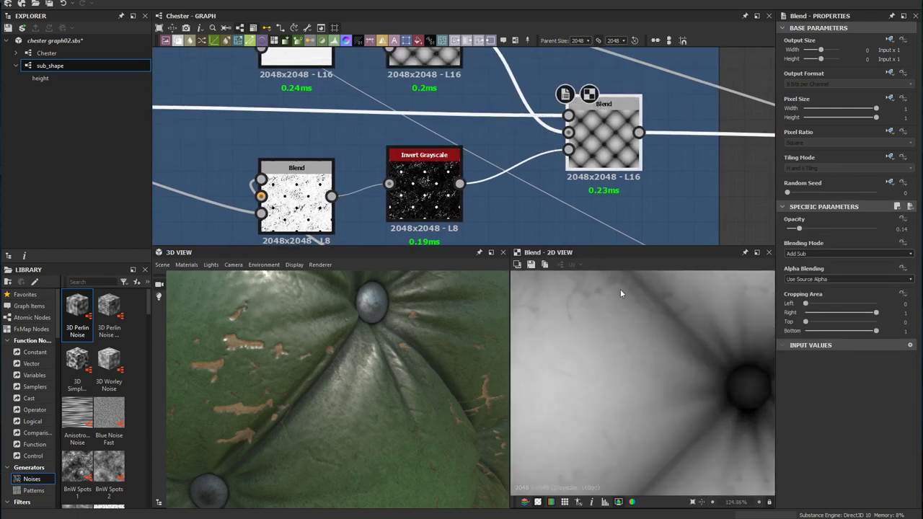
- Follow the final Wrinkle_blend output to the node in the Height level group
middle_click_drag(427, 123, 621, 129)
middle_click_drag(494, 127, 340, 132)
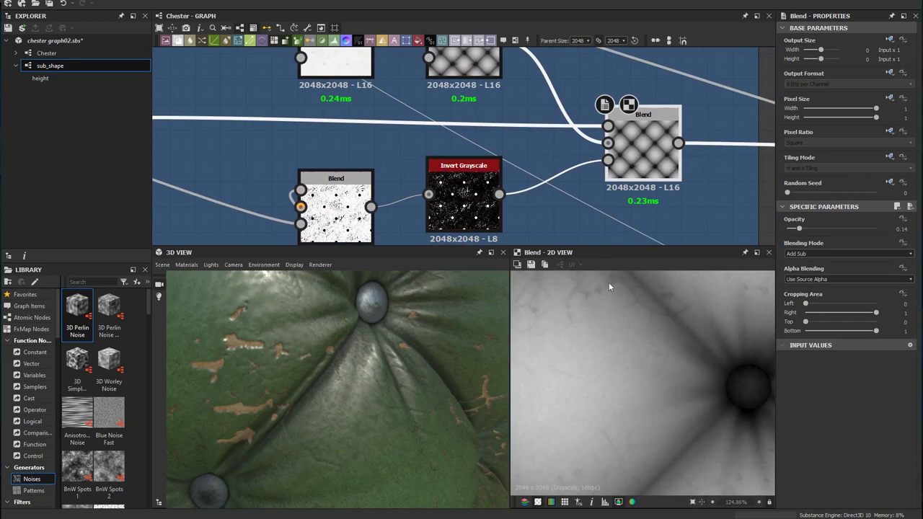
scroll(433, 180, "down", 5)
scroll(424, 231, "up", 2)
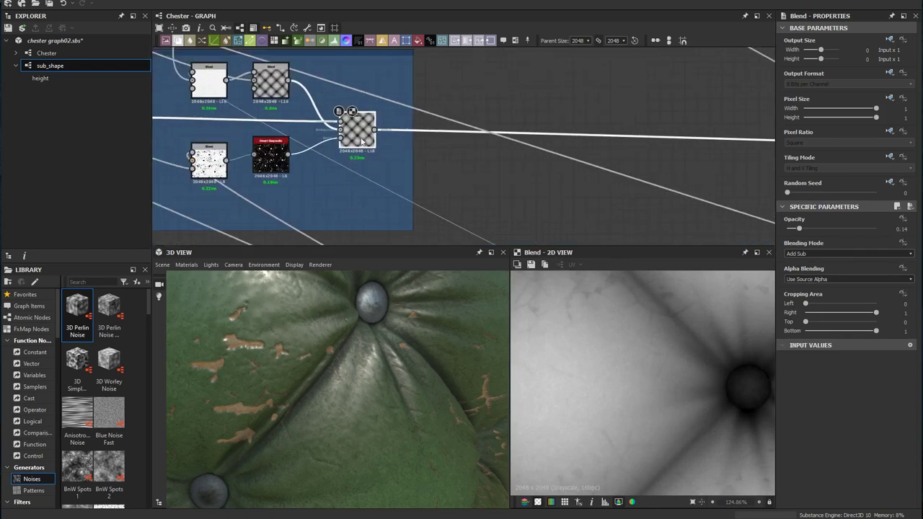
scroll(630, 346, "down", 5)
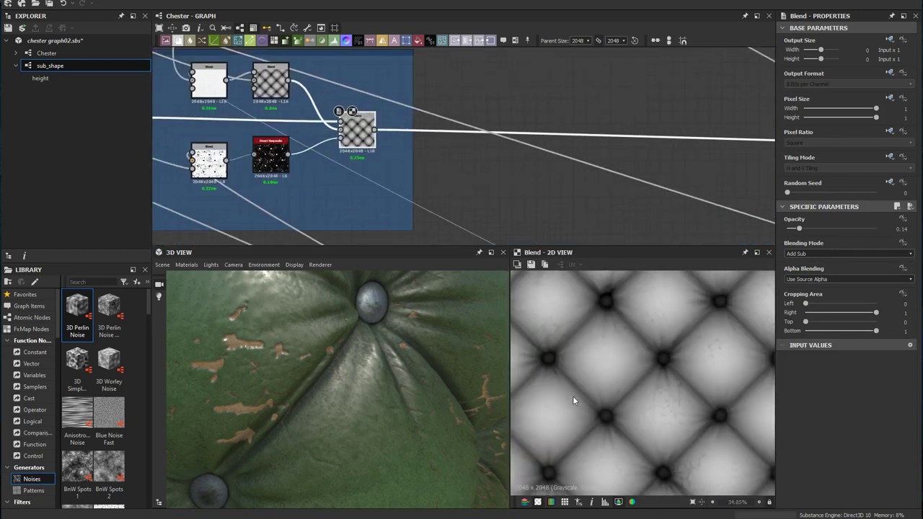
middle_click_drag(556, 130, 347, 134)
middle_click_drag(644, 167, 361, 181)
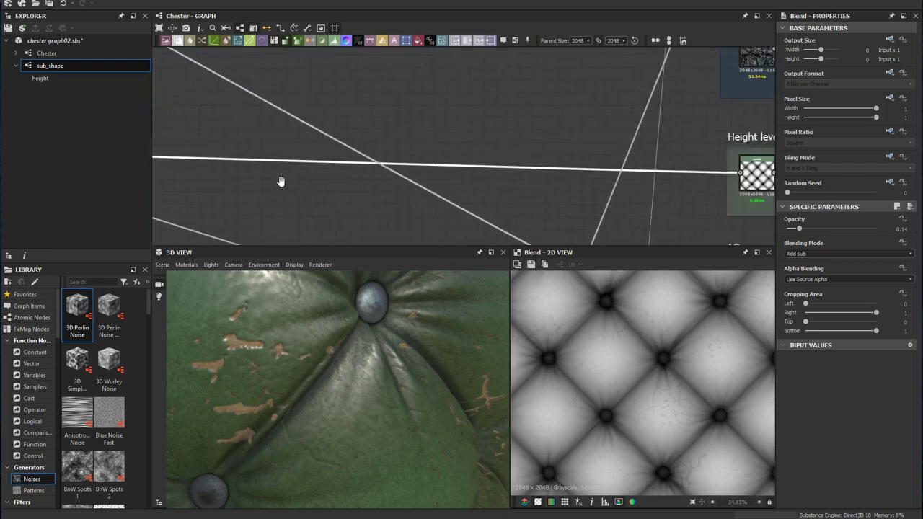
middle_click_drag(743, 181, 464, 180)
scroll(541, 186, "up", 2)
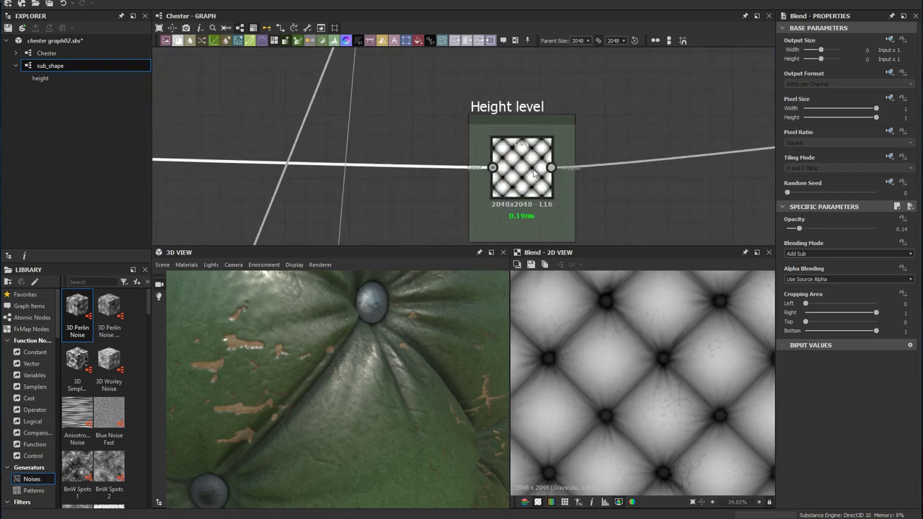
- Trace the Height level result onward to the graph's height output node
middle_click_drag(663, 161, 526, 156)
scroll(526, 155, "down", 2)
middle_click_drag(615, 148, 391, 148)
scroll(390, 152, "down", 3)
scroll(463, 159, "up", 3)
scroll(489, 156, "up", 3)
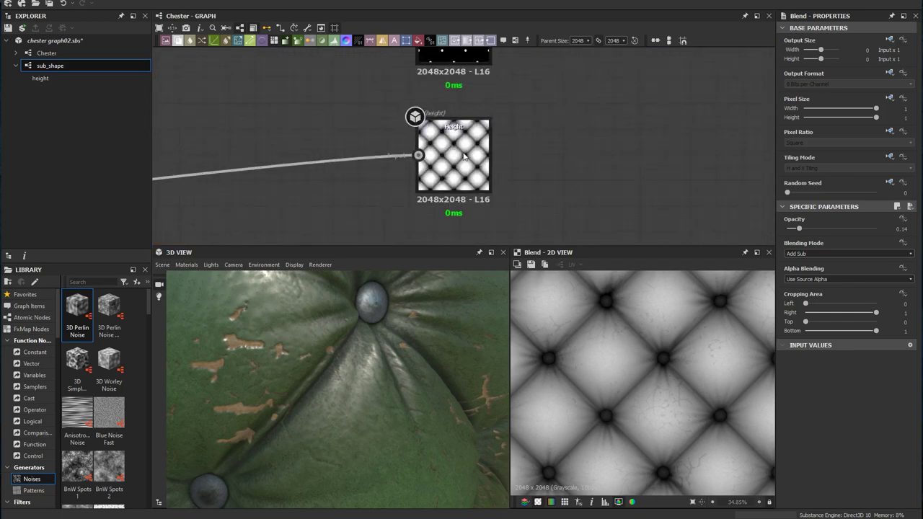
scroll(447, 155, "down", 4)
scroll(458, 158, "down", 1)
- Preview the uppermost Ambient Occlusion node in the AO group and check its parameters
middle_click_drag(343, 145, 591, 92)
scroll(517, 158, "up", 6)
middle_click_drag(506, 159, 571, 148)
scroll(563, 152, "up", 3)
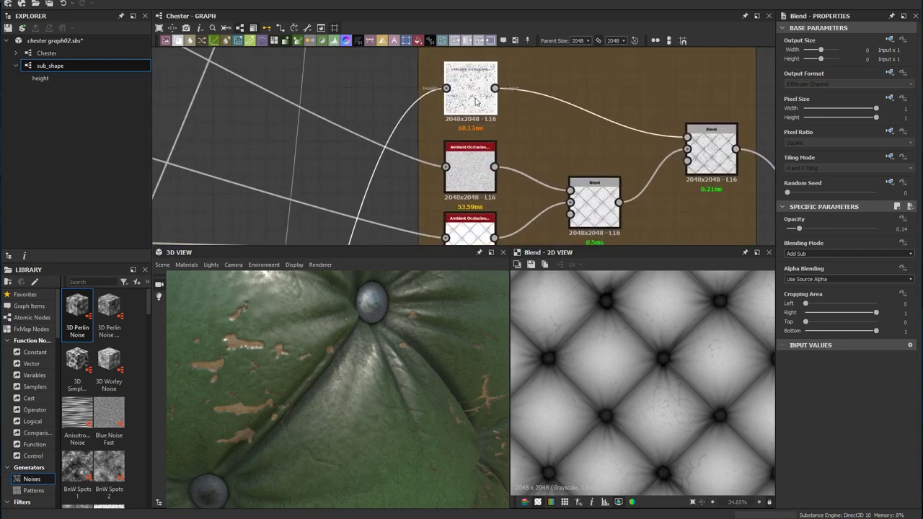
double_click(475, 101)
scroll(563, 173, "down", 1)
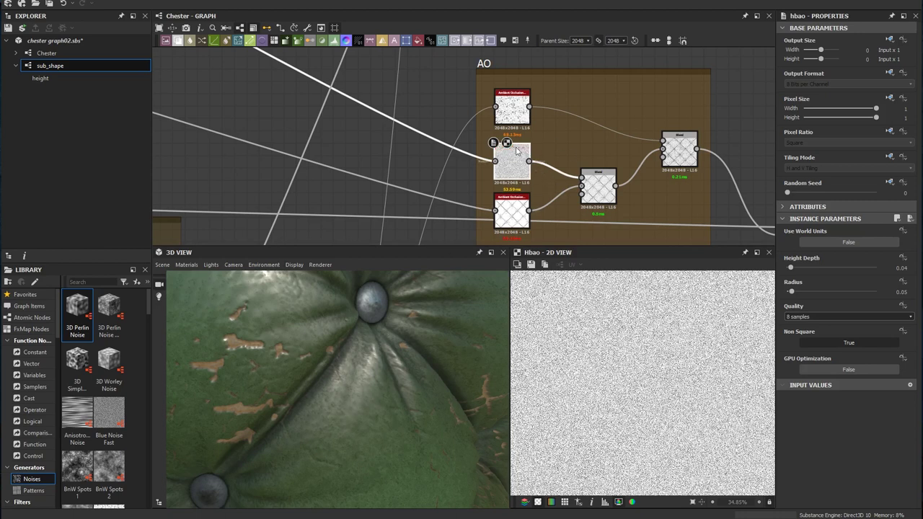
scroll(517, 150, "up", 3)
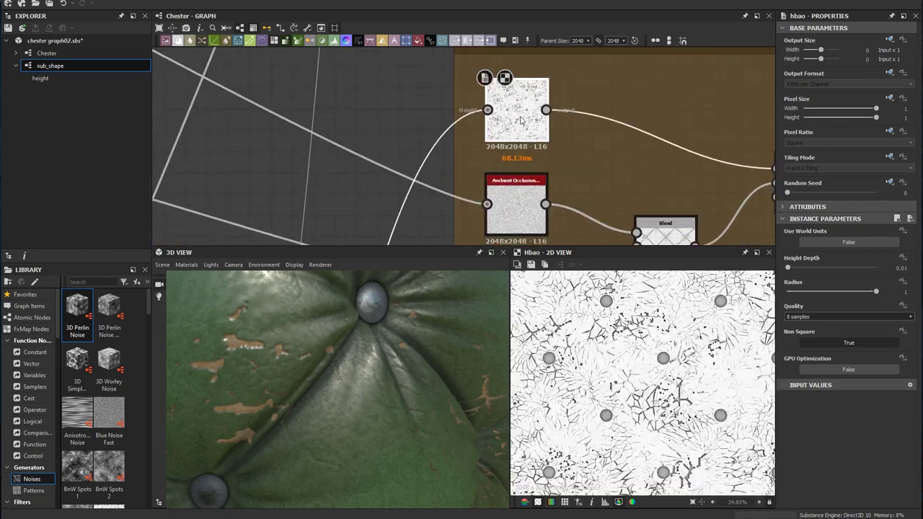
- Preview the middle and lowest Ambient Occlusion nodes of the AO group one after the other
middle_click_drag(465, 235, 457, 207)
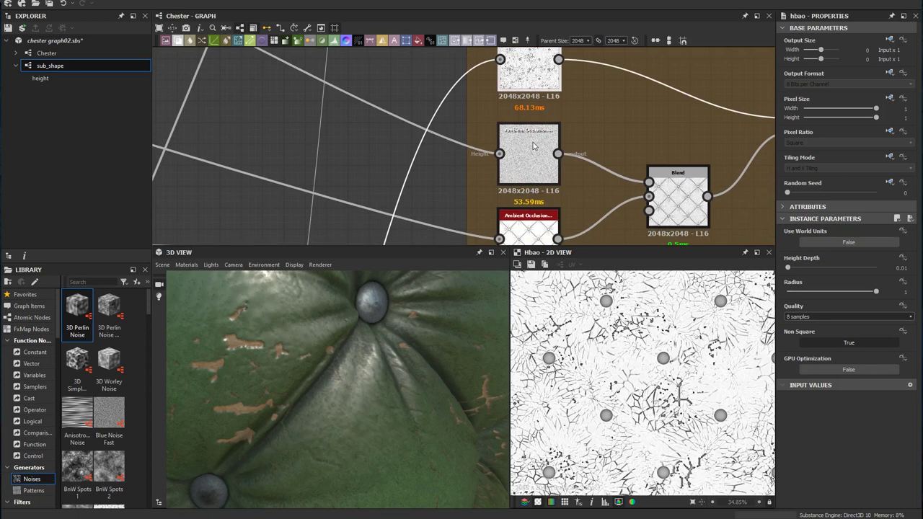
left_click(528, 157)
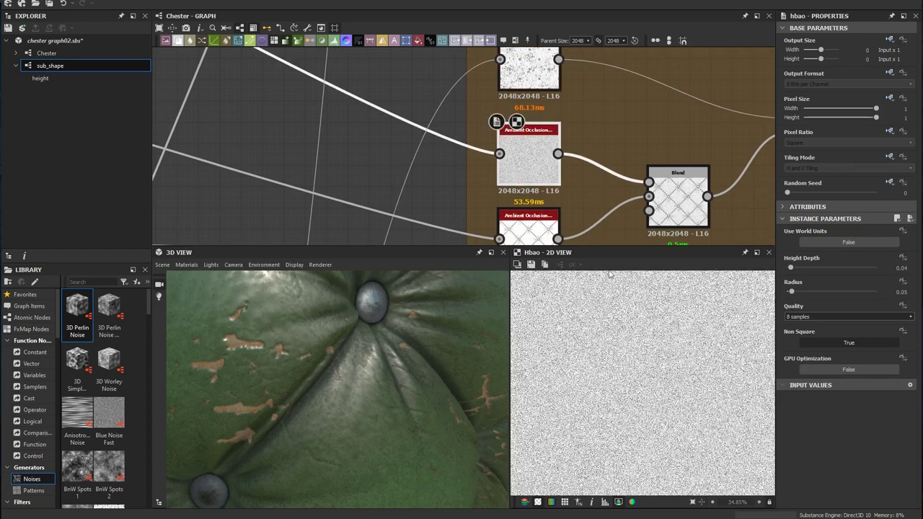
middle_click_drag(577, 231, 584, 172)
double_click(537, 180)
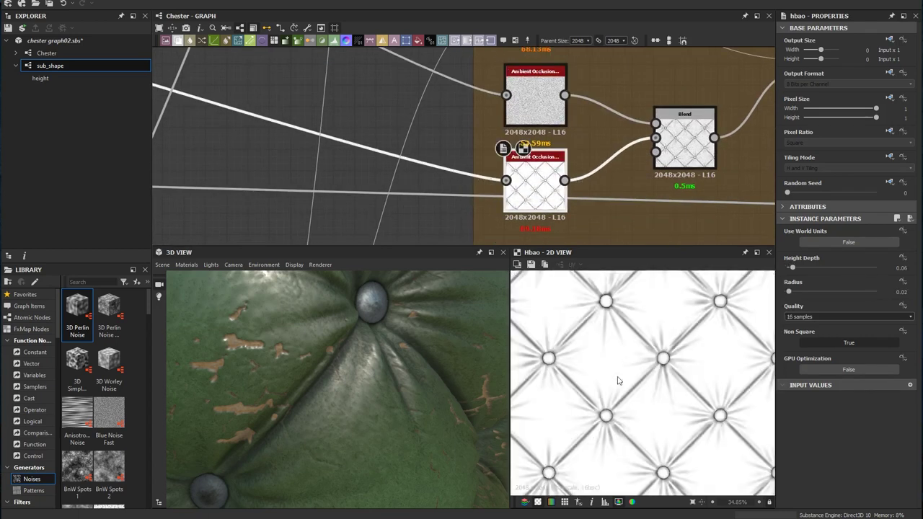
- Preview the Multiply Blend that combines the two lower Ambient Occlusion nodes
middle_click_drag(608, 112, 534, 121)
middle_click_drag(589, 100, 462, 143)
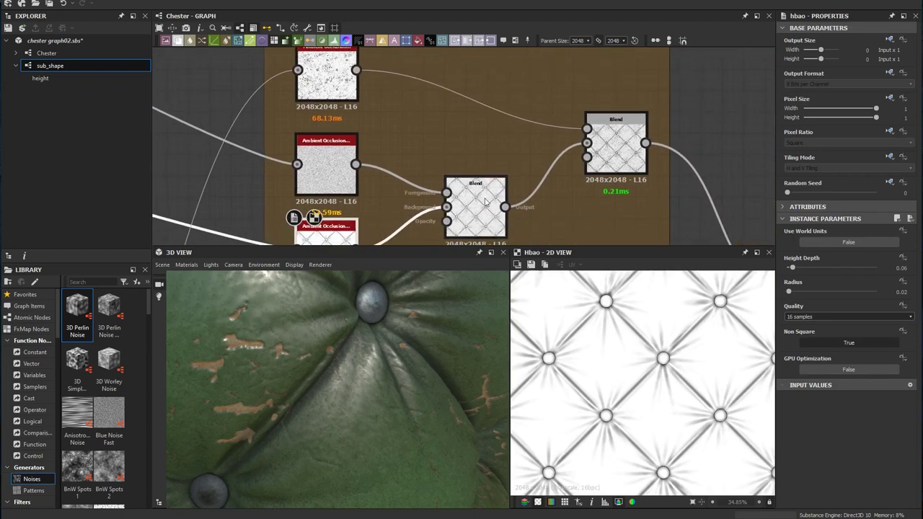
double_click(485, 202)
left_click_drag(627, 141, 624, 142)
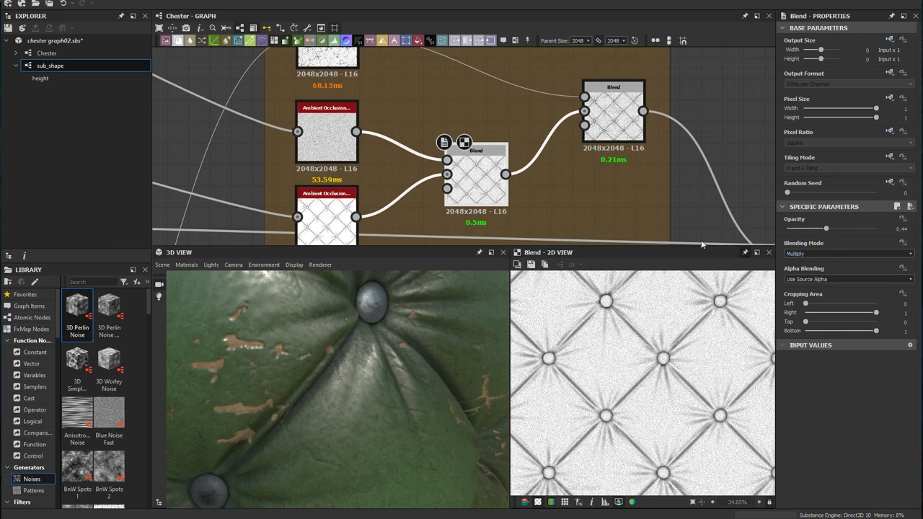
- Preview the final Multiply Blend of the AO group up close and set its opacity to 0.48
middle_click_drag(598, 110, 537, 154)
double_click(562, 149)
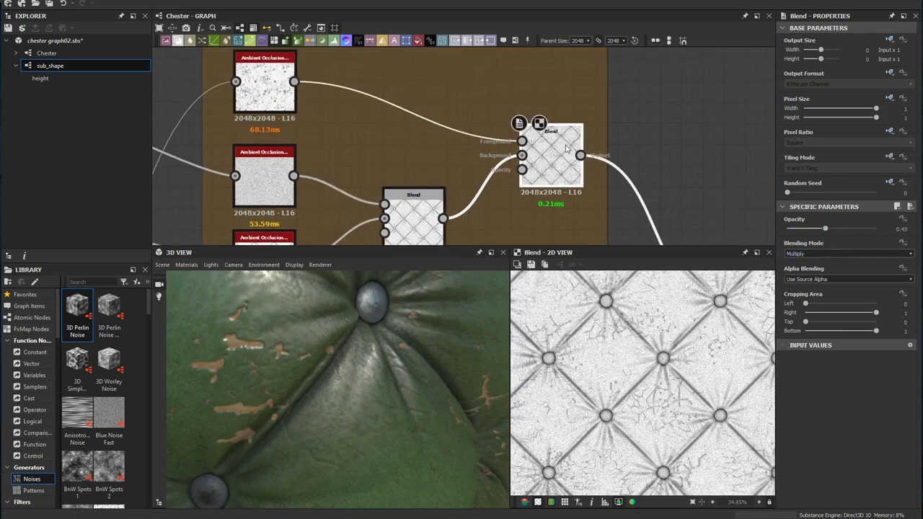
scroll(641, 279, "up", 2)
mouse_move(824, 229)
left_mouse_down()
mouse_move(842, 231)
mouse_move(831, 232)
left_mouse_up()
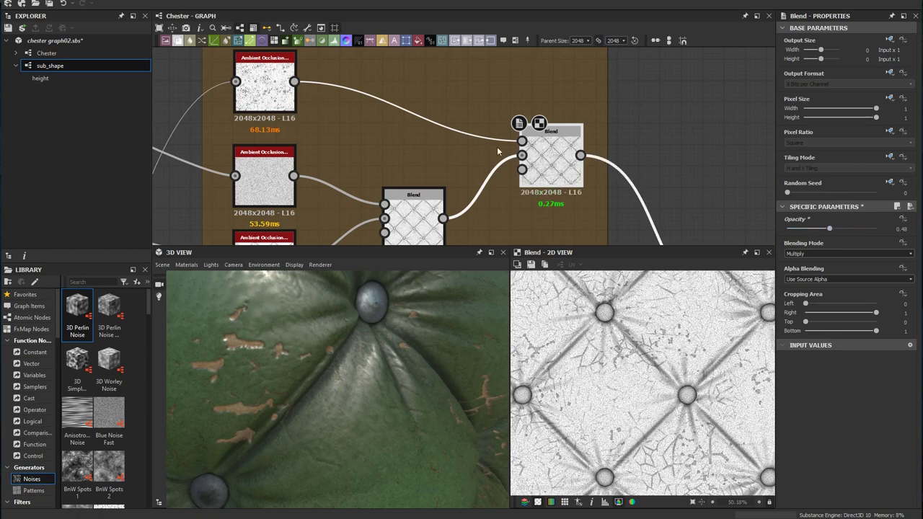
- Inspect the Multiply Blend that follows the AO group and trace its incoming connections
scroll(401, 153, "down", 4)
left_click(503, 209)
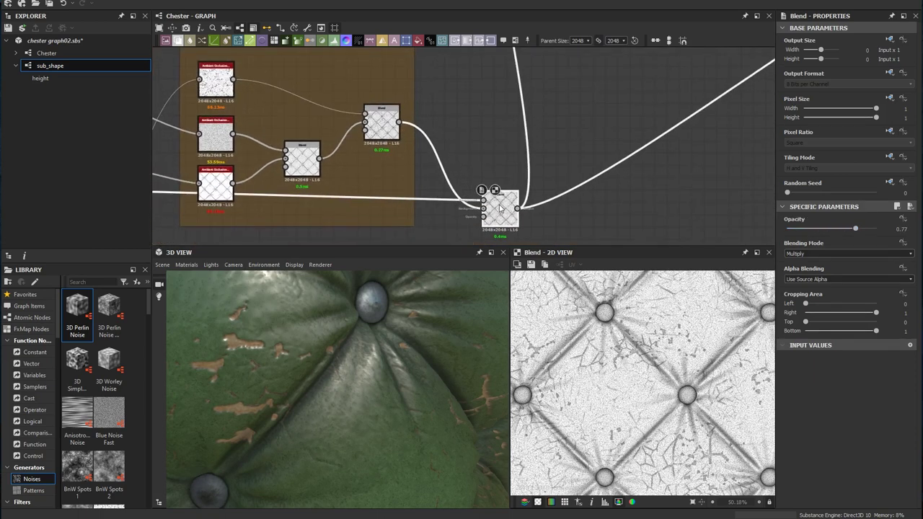
scroll(497, 194, "down", 5)
middle_click_drag(174, 148, 612, 159)
middle_click_drag(752, 167, 259, 166)
scroll(563, 170, "up", 5)
scroll(408, 197, "up", 3)
middle_click_drag(472, 200, 543, 195)
middle_click_drag(365, 147, 471, 157)
scroll(397, 125, "down", 1)
middle_click_drag(314, 94, 312, 104)
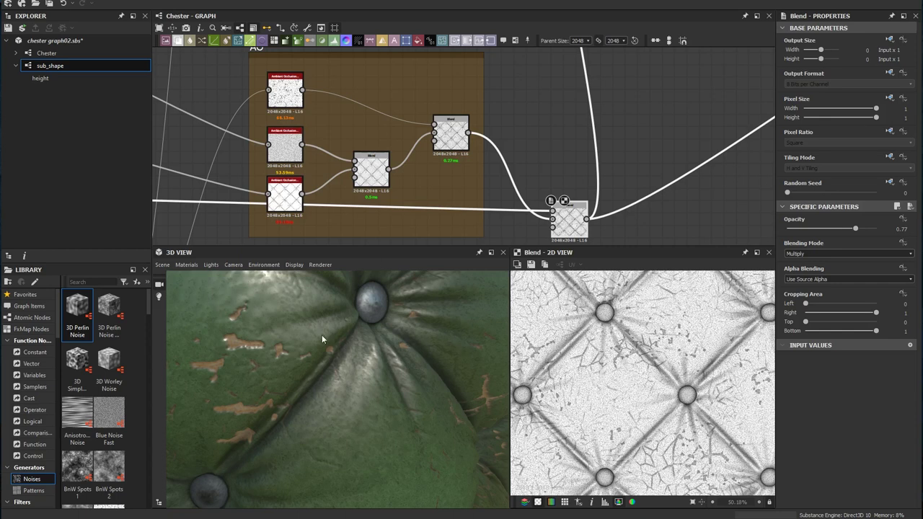
- Follow the Blend after the AO group to the AO output node and show that node's attributes
middle_click_drag(636, 163, 471, 179)
scroll(472, 179, "down", 3)
middle_click_drag(504, 144, 482, 144)
middle_click_drag(554, 152, 455, 212)
scroll(590, 155, "up", 3)
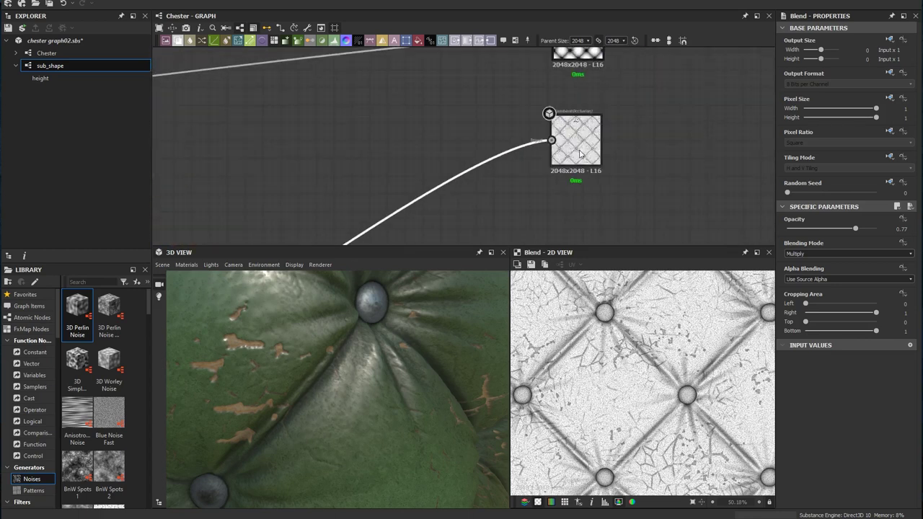
left_click(580, 153)
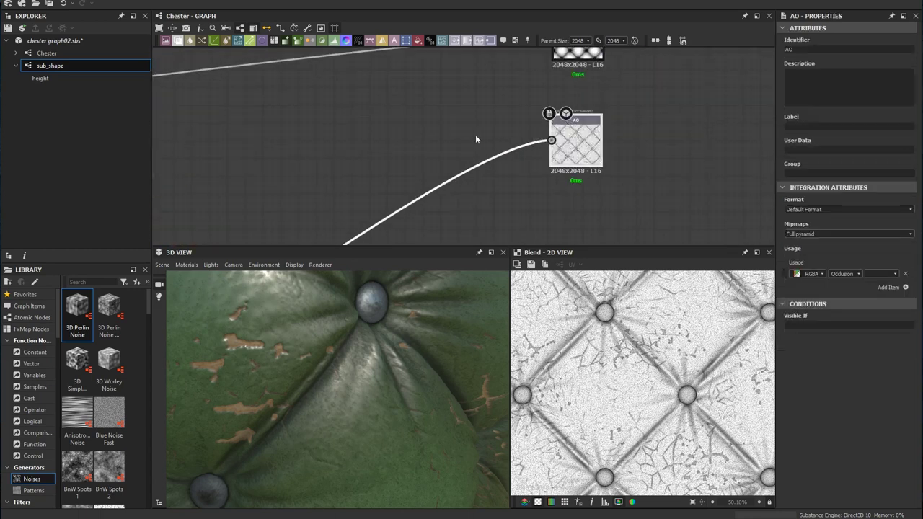
- Locate the Normal_blend group and preview its uppermost Normal node
middle_click_drag(475, 139, 581, 163)
scroll(581, 162, "down", 3)
middle_click_drag(448, 134, 595, 194)
middle_click_drag(532, 92, 595, 177)
middle_click_drag(588, 145, 523, 165)
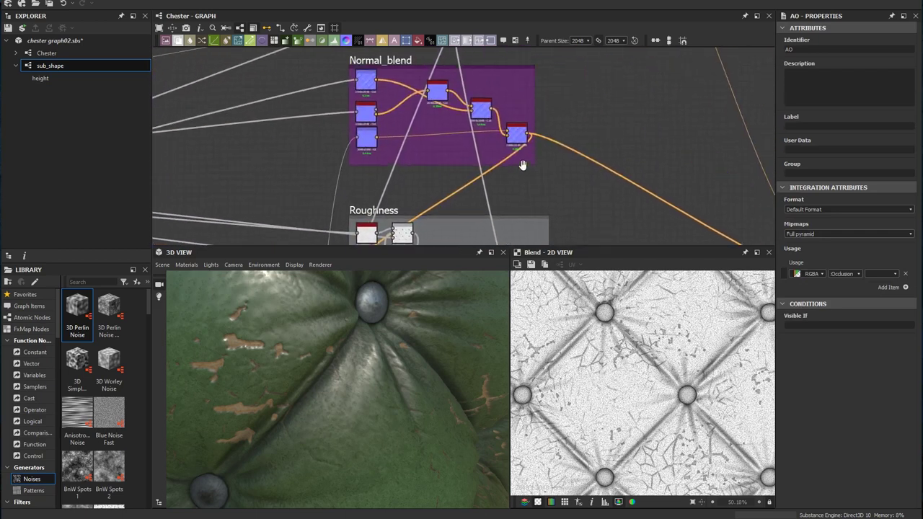
scroll(527, 157, "up", 4)
middle_click_drag(422, 145, 552, 235)
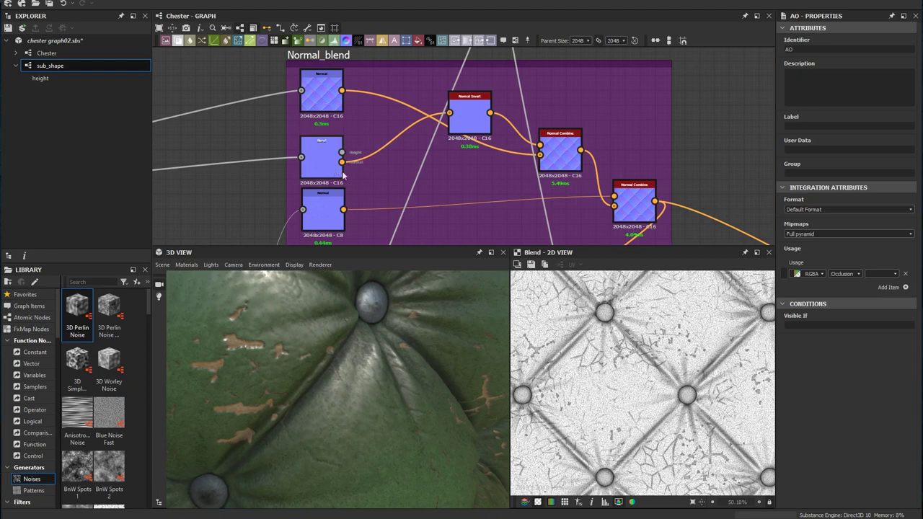
middle_click_drag(320, 91, 332, 99)
left_click(333, 98)
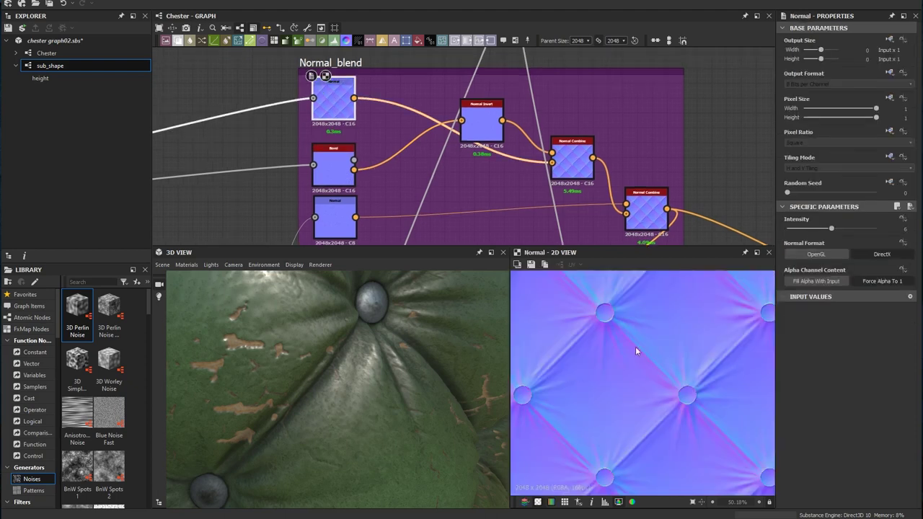
- Preview the Bevel node and the first Normal Combine in Normal_blend
left_click(341, 179)
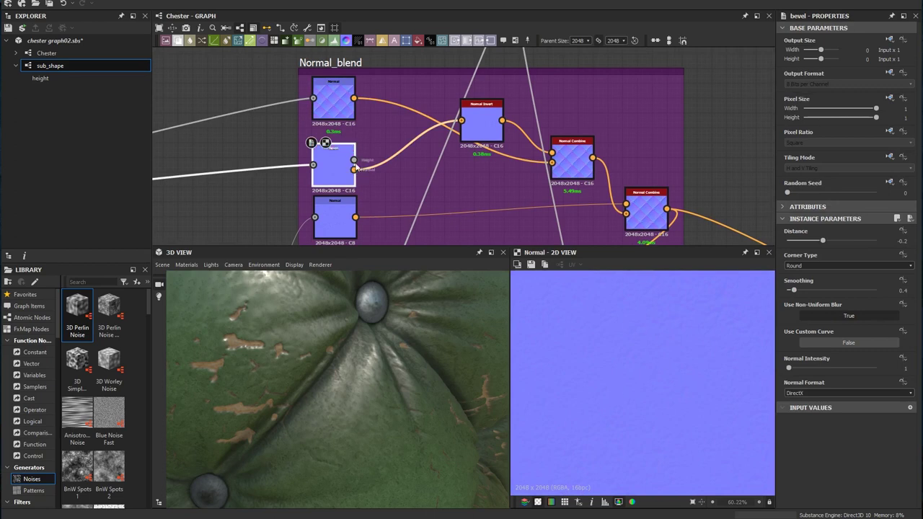
middle_click_drag(401, 155, 349, 151)
left_click(527, 154)
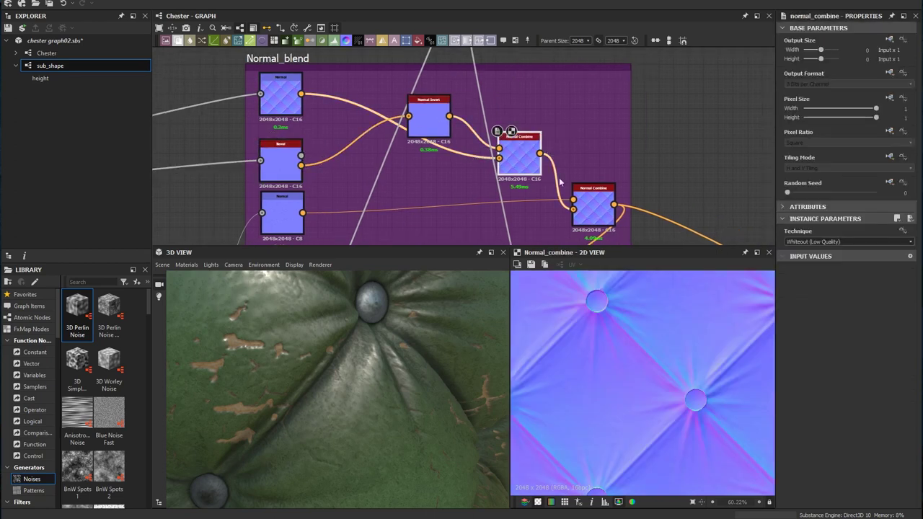
- Preview the lower Normal node of Normal_blend and trace the source of its input through the graph
middle_click_drag(345, 209, 347, 160)
left_click(291, 165)
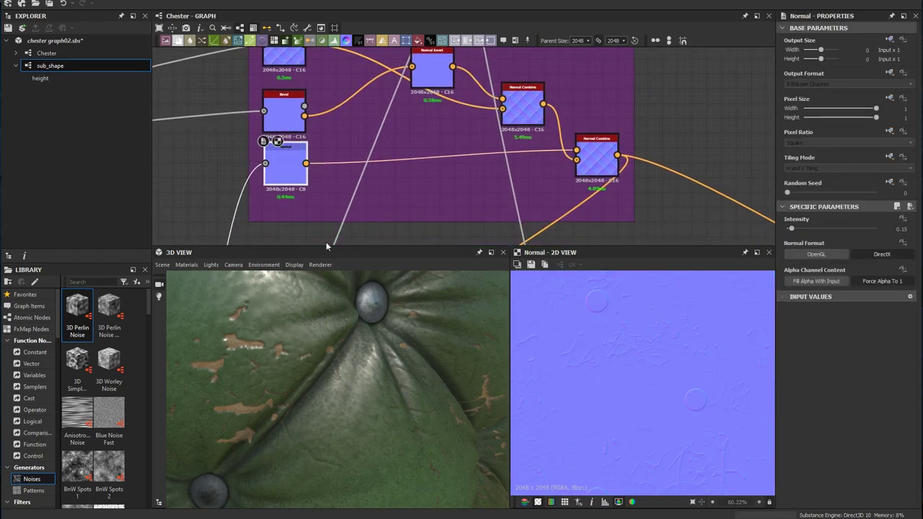
middle_click_drag(328, 198, 445, 131)
scroll(414, 192, "down", 3)
scroll(441, 132, "down", 4)
middle_click_drag(423, 206, 453, 104)
scroll(447, 144, "up", 2)
mouse_move(432, 232)
middle_mouse_down()
mouse_move(448, 144)
mouse_move(419, 235)
middle_mouse_up()
middle_click_drag(463, 65, 437, 212)
middle_click_drag(476, 93, 465, 158)
scroll(465, 158, "up", 4)
middle_click_drag(546, 217, 485, 166)
scroll(486, 168, "up", 4)
middle_click_drag(547, 196, 522, 175)
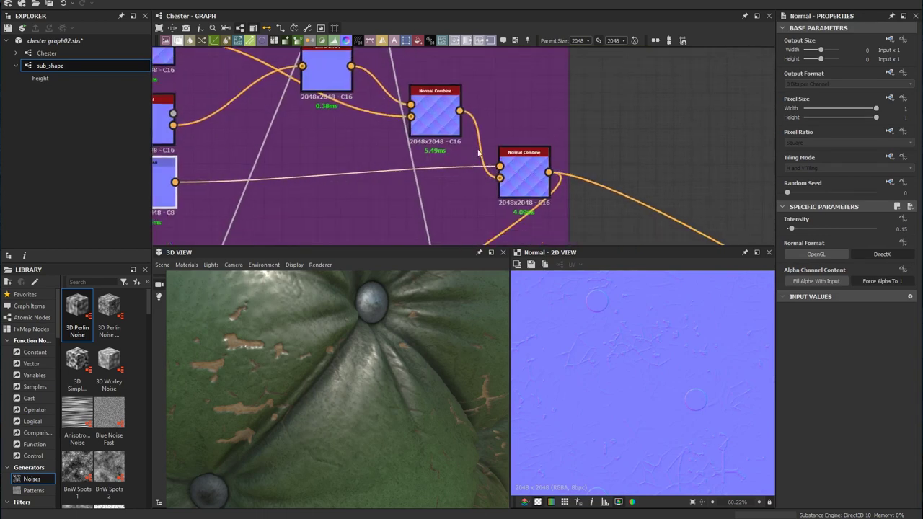
- Preview the last Normal Combine of Normal_blend and follow its result to the normal output node
double_click(502, 162)
scroll(535, 191, "down", 3)
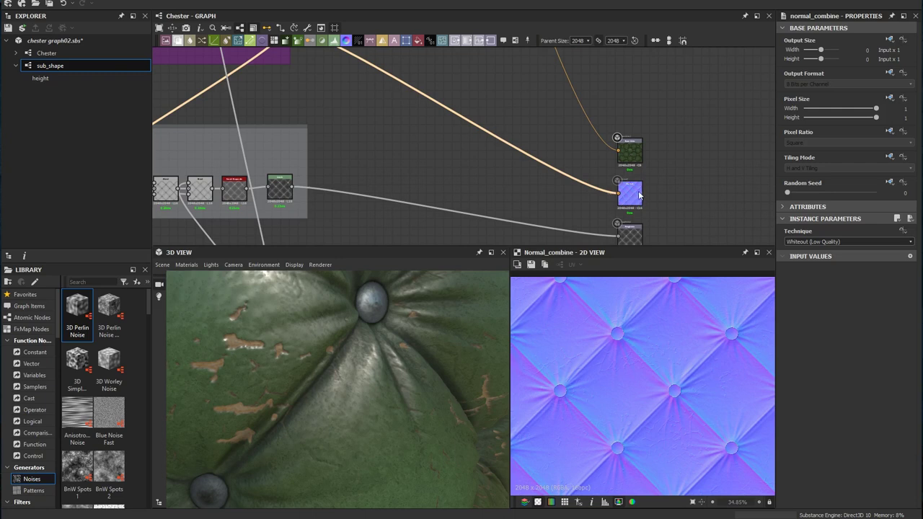
scroll(672, 188, "up", 3)
middle_click_drag(505, 157, 580, 148)
scroll(531, 143, "down", 3)
middle_click_drag(319, 137, 573, 129)
- Trace the second connection of the last Normal Combine down into the Roughness group
scroll(506, 155, "up", 2)
middle_click_drag(433, 119, 455, 220)
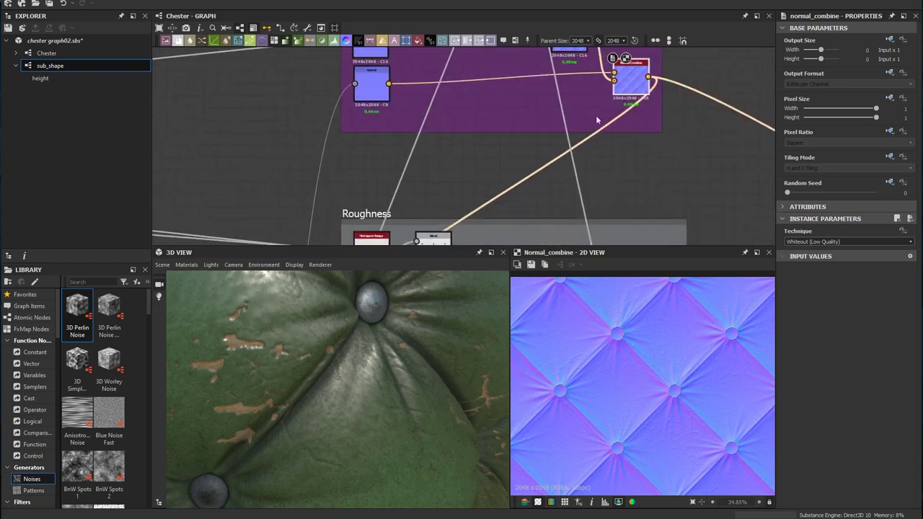
middle_click_drag(539, 135, 446, 119)
scroll(522, 109, "up", 3)
middle_click_drag(534, 92, 510, 171)
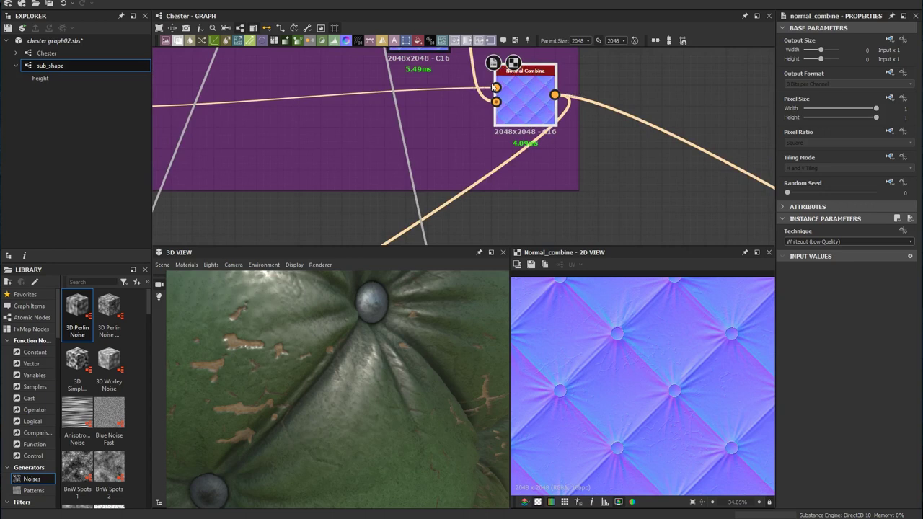
scroll(521, 111, "down", 3)
middle_click_drag(689, 237, 540, 173)
middle_click_drag(430, 144, 586, 219)
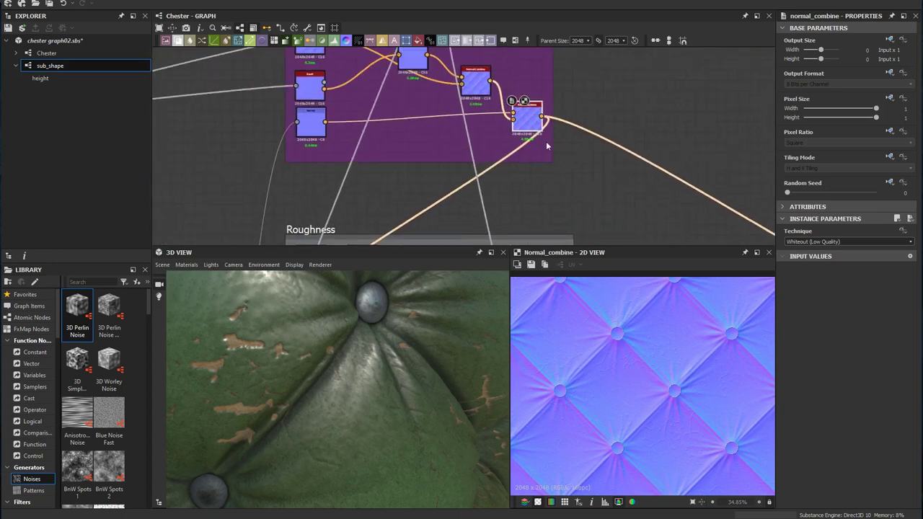
middle_click_drag(502, 153, 540, 121)
middle_click_drag(424, 202, 490, 141)
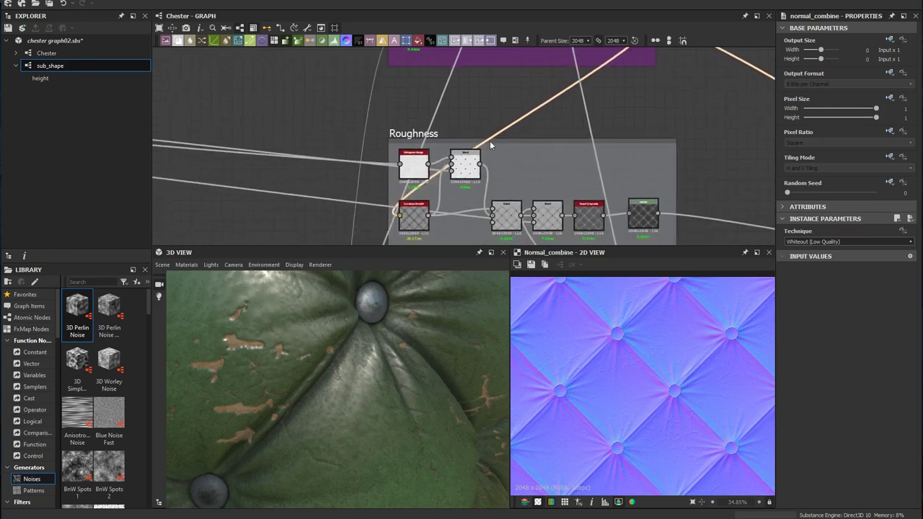
- Preview the Curvature Smooth node in the Roughness group and examine its result up close
scroll(459, 190, "up", 2)
middle_click_drag(408, 228, 440, 178)
double_click(433, 180)
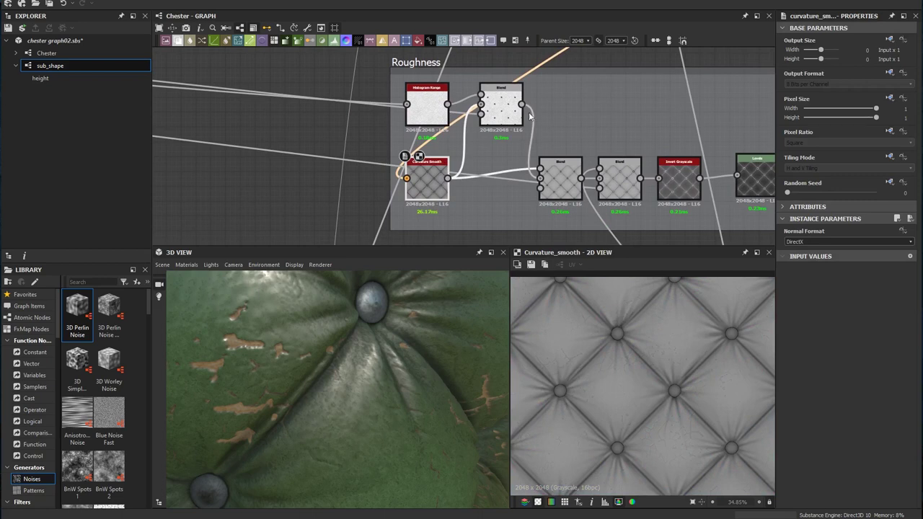
scroll(641, 361, "up", 2)
scroll(521, 91, "up", 2)
mouse_move(496, 113)
left_mouse_down()
mouse_move(494, 134)
mouse_move(494, 114)
left_mouse_up()
middle_click_drag(549, 140, 494, 106)
- Preview the Copy Blend fed by Histogram Range and Curvature Smooth in the Roughness group
left_click(437, 88)
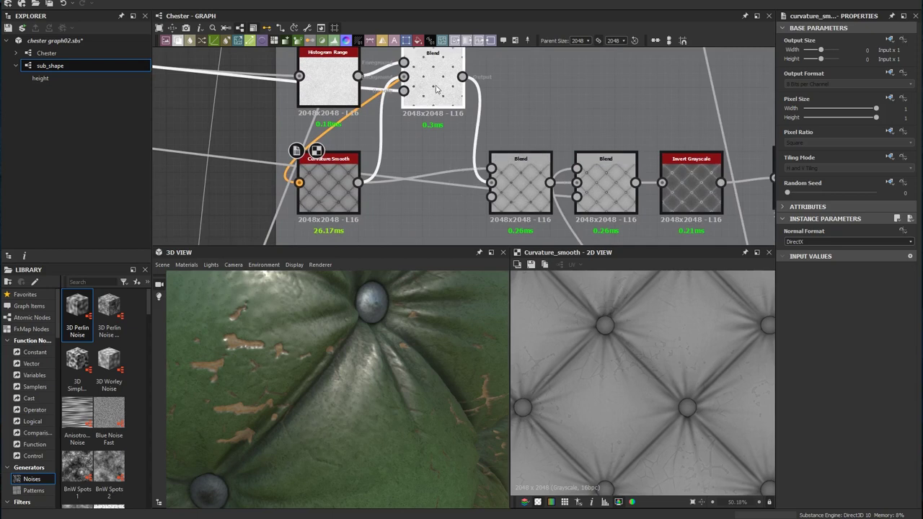
scroll(452, 131, "down", 3)
middle_click_drag(438, 129, 505, 148)
scroll(490, 119, "up", 1)
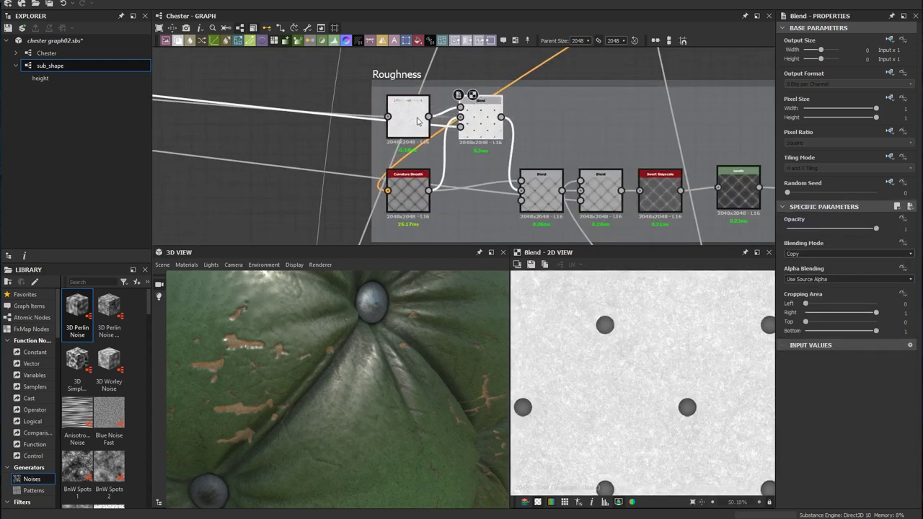
- Preview the Min (Darken) Blend and the Add Sub Blend in the Roughness group and compare them with the 3D material
middle_click_drag(534, 194, 469, 174)
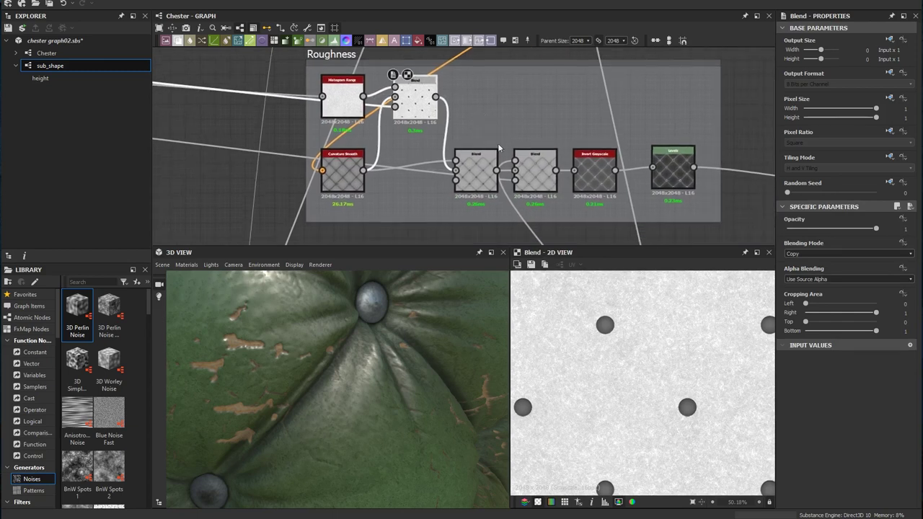
left_click(488, 173)
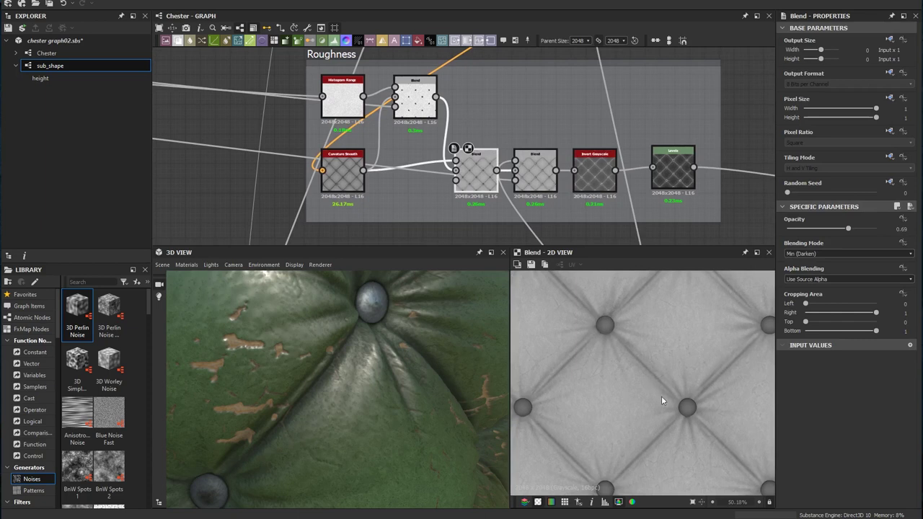
left_click(537, 171)
middle_click_drag(550, 175, 465, 162)
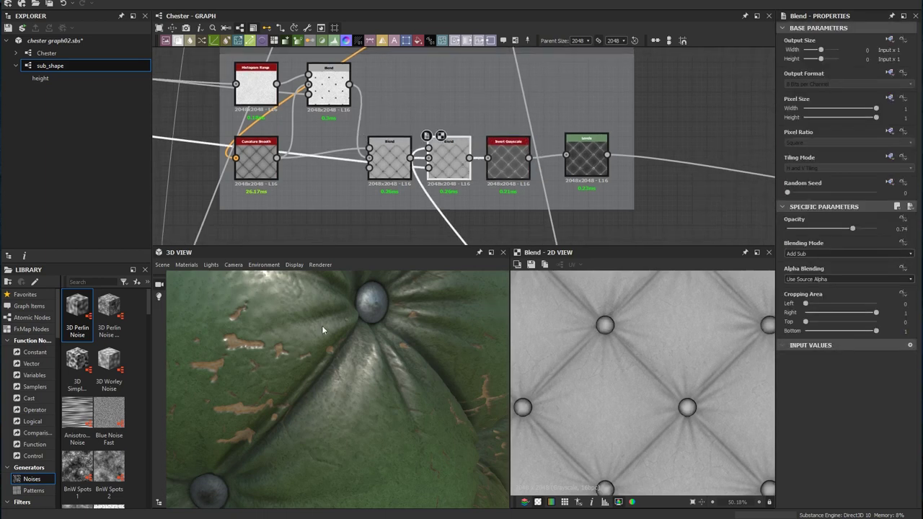
scroll(376, 344, "down", 10)
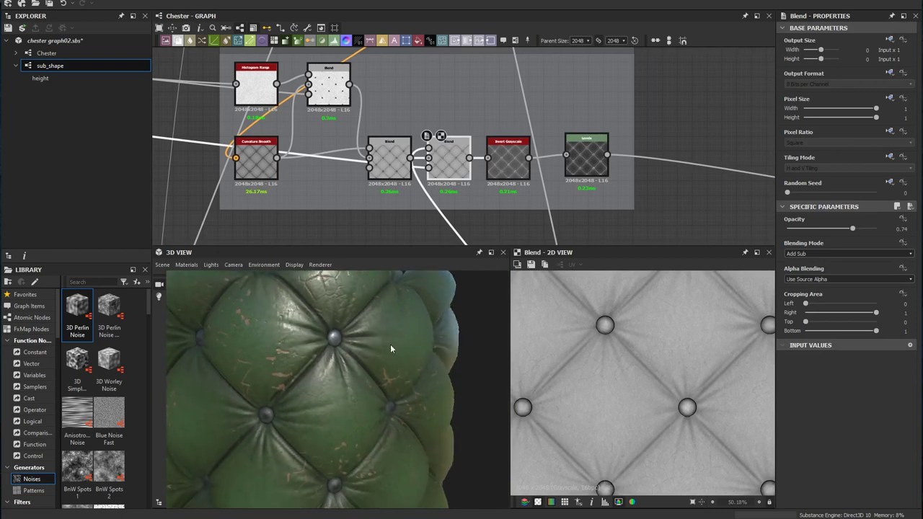
scroll(506, 201, "up", 2)
- Preview the Invert Grayscale node in the Roughness group and examine the leather in 3D up close
double_click(508, 144)
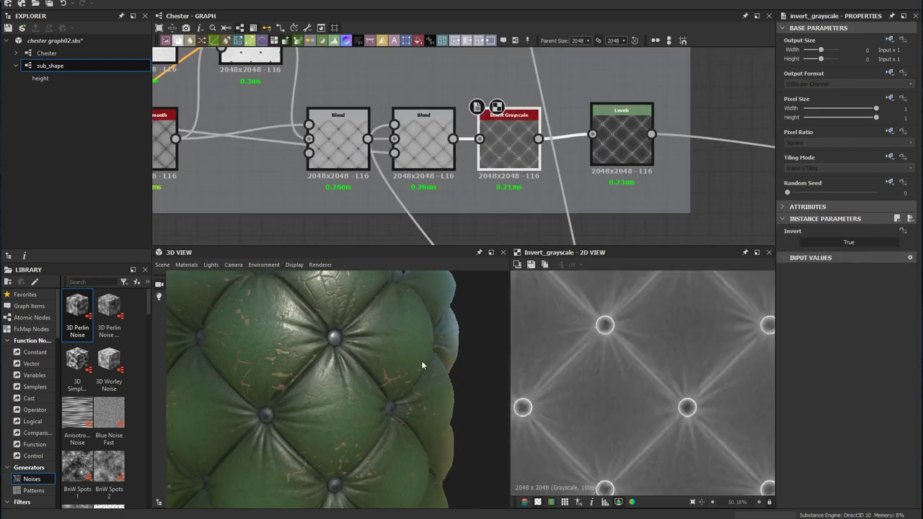
scroll(396, 328, "up", 3)
left_click_drag(396, 327, 430, 331)
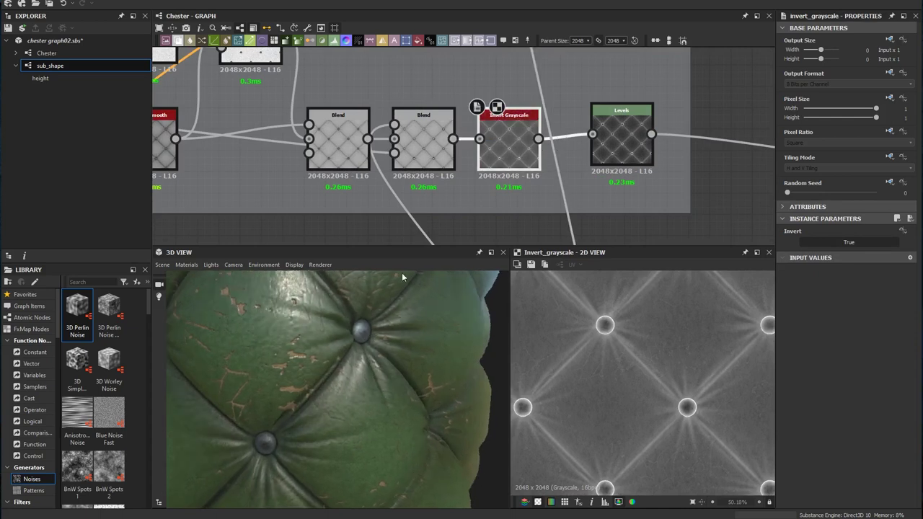
- Preview the Levels node at the end of the Roughness group and line it up with Invert Grayscale
double_click(621, 140)
left_click_drag(622, 141, 624, 146)
scroll(644, 364, "down", 3)
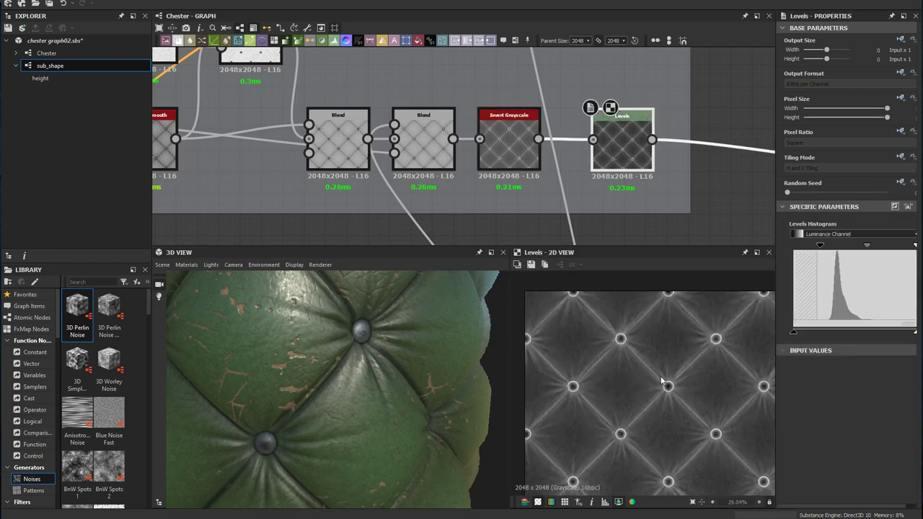
scroll(643, 352, "up", 2)
middle_click_drag(680, 364, 667, 331)
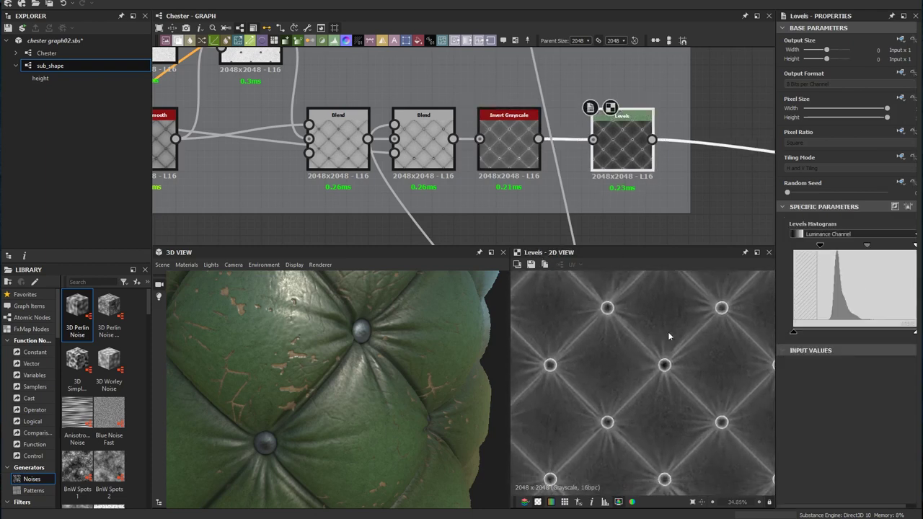
scroll(659, 342, "down", 1)
scroll(605, 132, "down", 3)
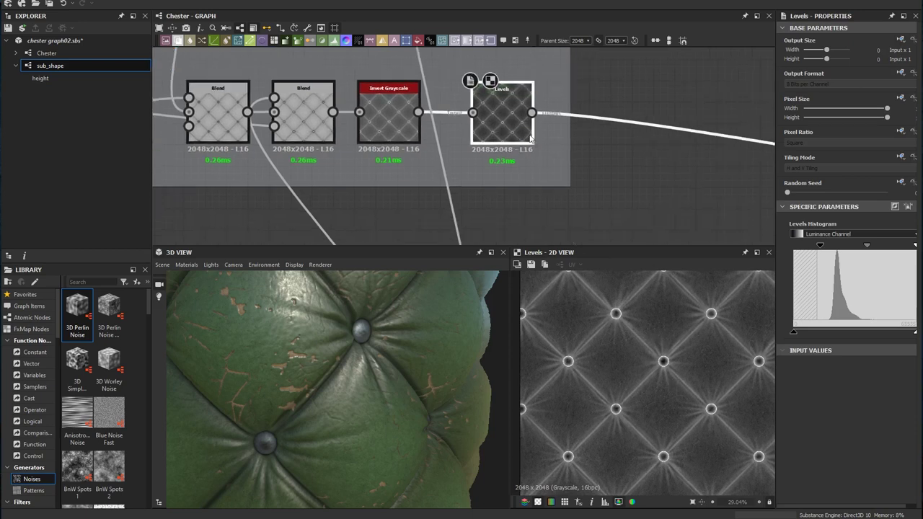
- Follow the Levels result to the roughness output node and preview the base color output
middle_click_drag(626, 152, 495, 137)
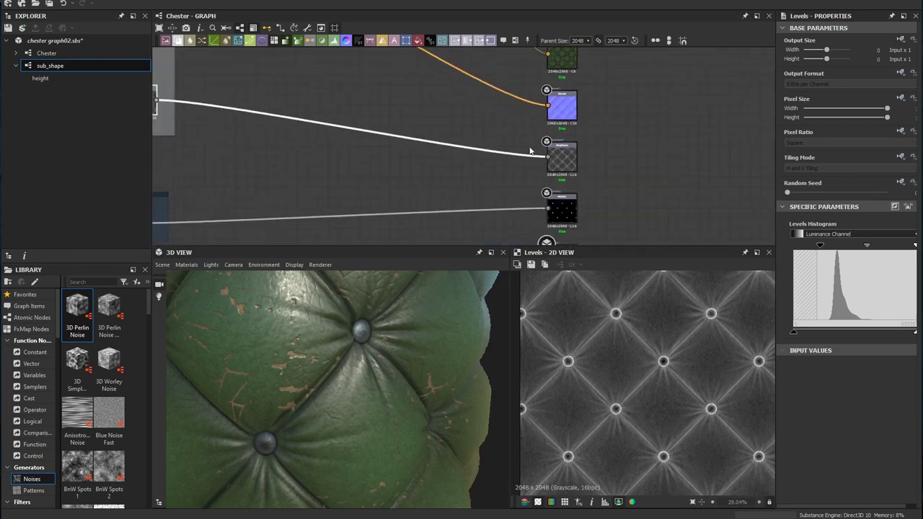
middle_click_drag(570, 155, 599, 229)
middle_click_drag(539, 140, 568, 222)
middle_click_drag(526, 118, 581, 215)
middle_click_drag(475, 111, 517, 197)
middle_click_drag(490, 79, 564, 222)
middle_click_drag(389, 79, 599, 120)
- Preview the first Copy Blend, Invert Grayscale and dark green Gradient Map of the Color_blend group in sequence
scroll(542, 130, "down", 3)
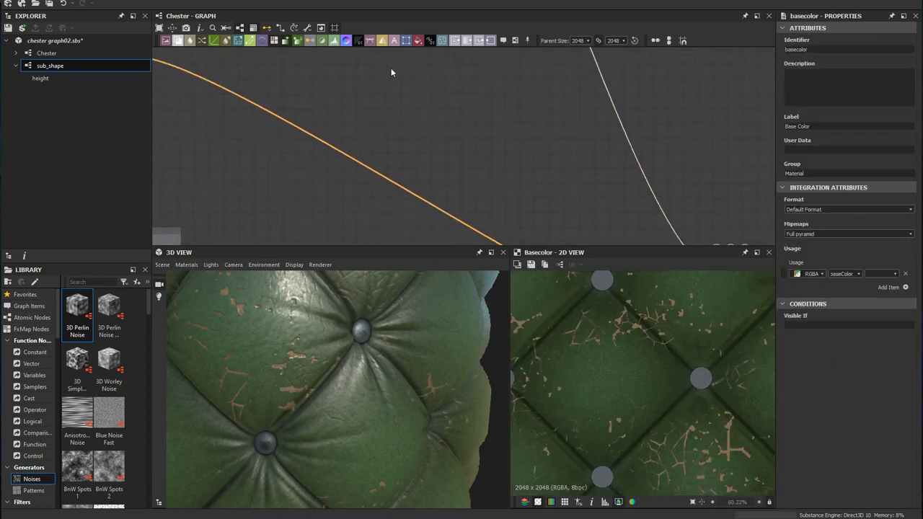
scroll(495, 189, "down", 5)
middle_click_drag(332, 73, 405, 136)
scroll(405, 136, "down", 4)
scroll(419, 147, "up", 3)
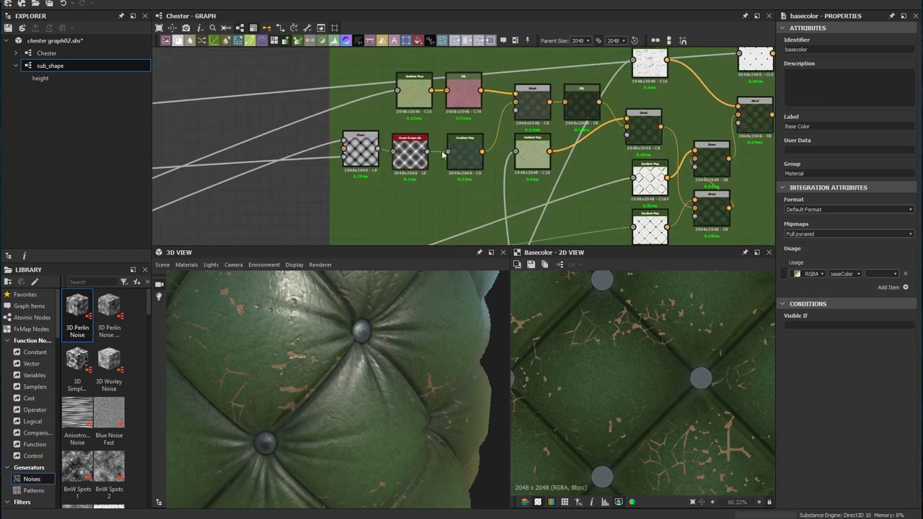
double_click(464, 150)
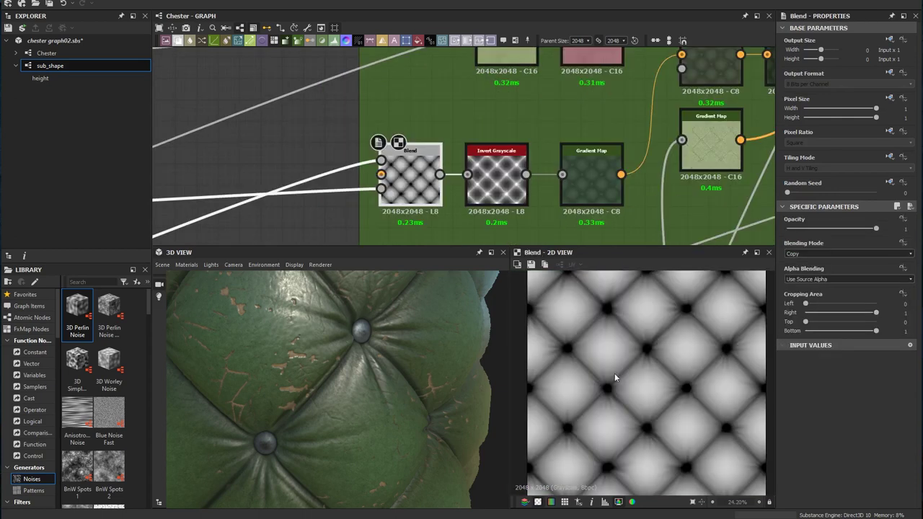
double_click(476, 200)
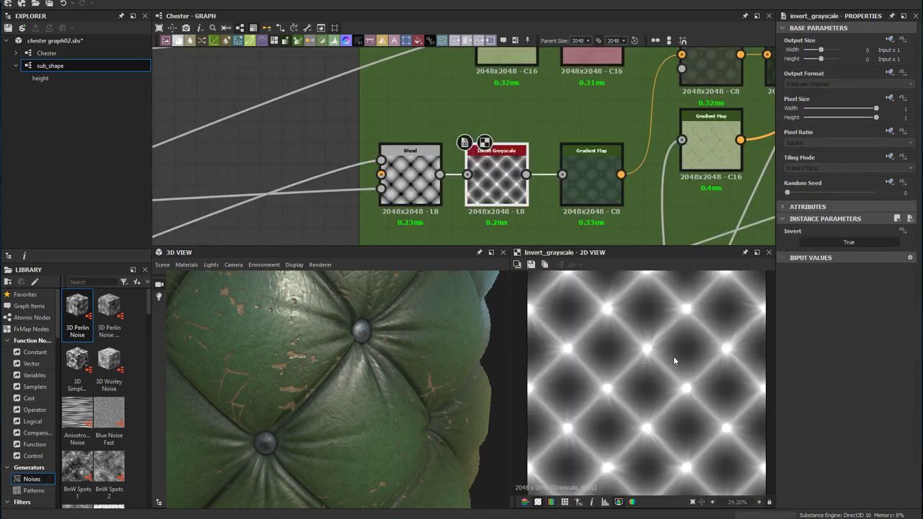
double_click(598, 186)
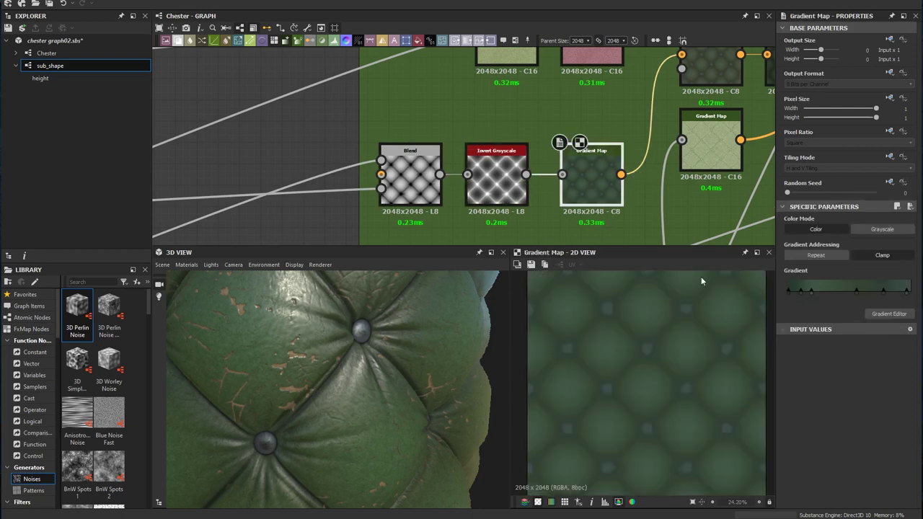
scroll(658, 390, "up", 3)
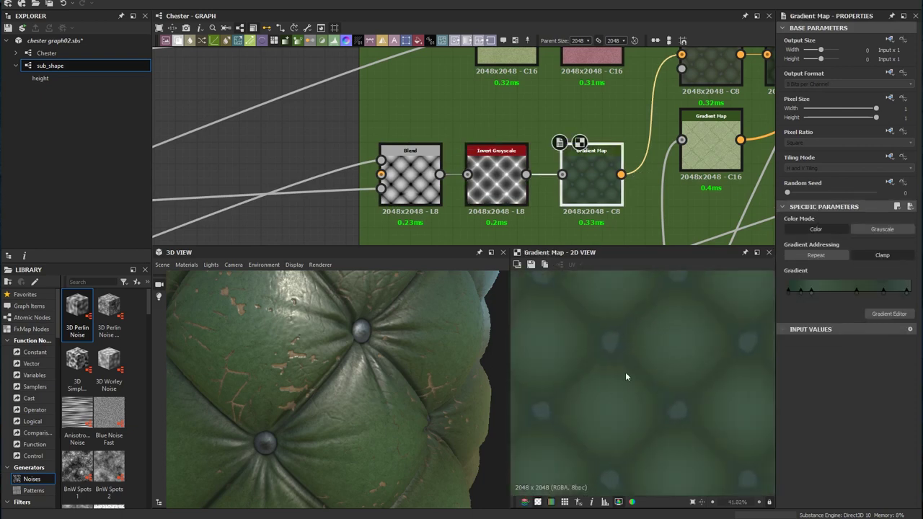
- Preview the light green Gradient Map that feeds the pink HSL node in Color_blend
middle_click_drag(673, 181, 601, 188)
scroll(596, 180, "down", 3)
middle_click_drag(650, 155, 592, 199)
double_click(430, 121)
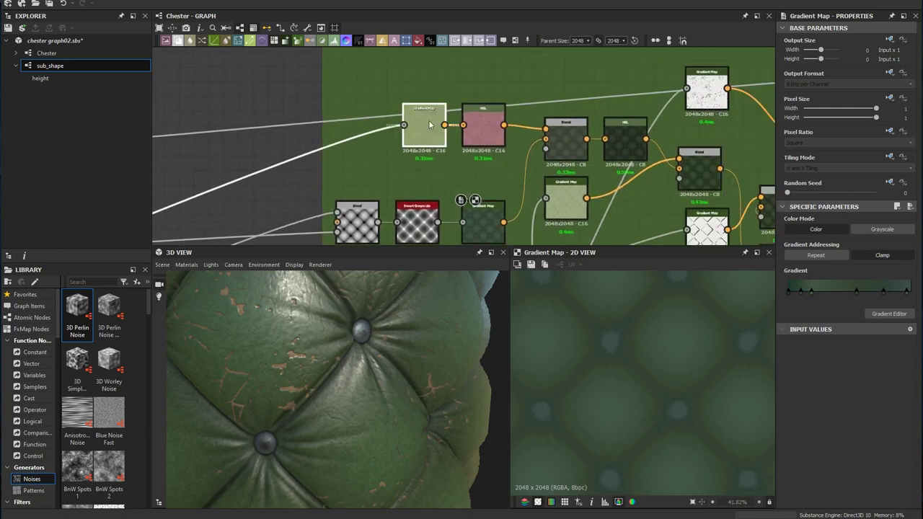
middle_click_drag(532, 195, 611, 195)
scroll(647, 383, "down", 3)
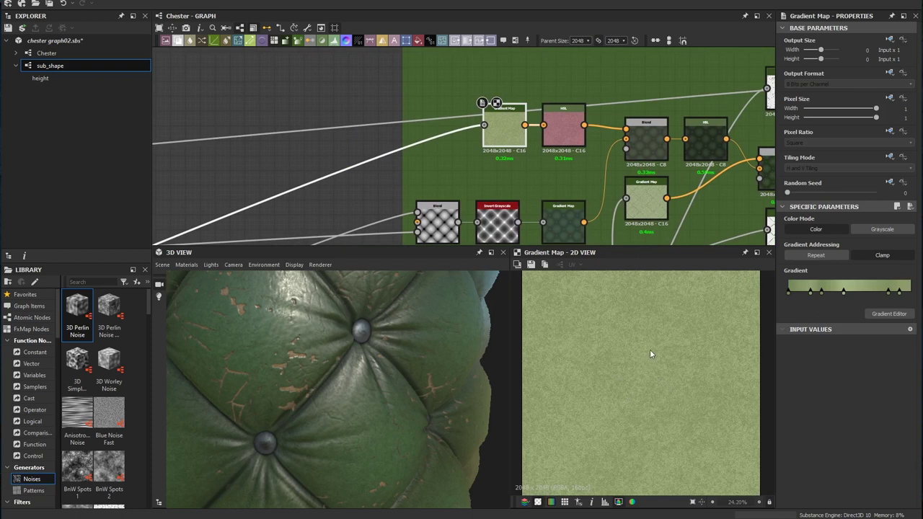
- Trace the light green Gradient Map's input back to the Splatter node in the leather surface group and preview it
middle_click_drag(481, 199, 558, 177)
scroll(409, 143, "down", 3)
middle_click_drag(409, 143, 671, 78)
scroll(373, 183, "down", 2)
middle_click_drag(319, 212, 510, 130)
scroll(509, 128, "up", 4)
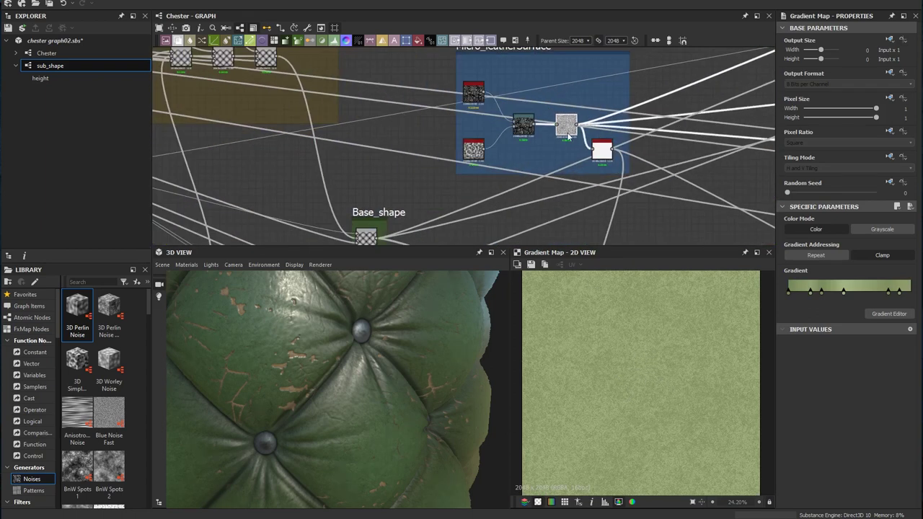
double_click(566, 127)
- Return to Color_blend and preview the HSL node fed by the light green Gradient Map
middle_click_drag(642, 140, 404, 218)
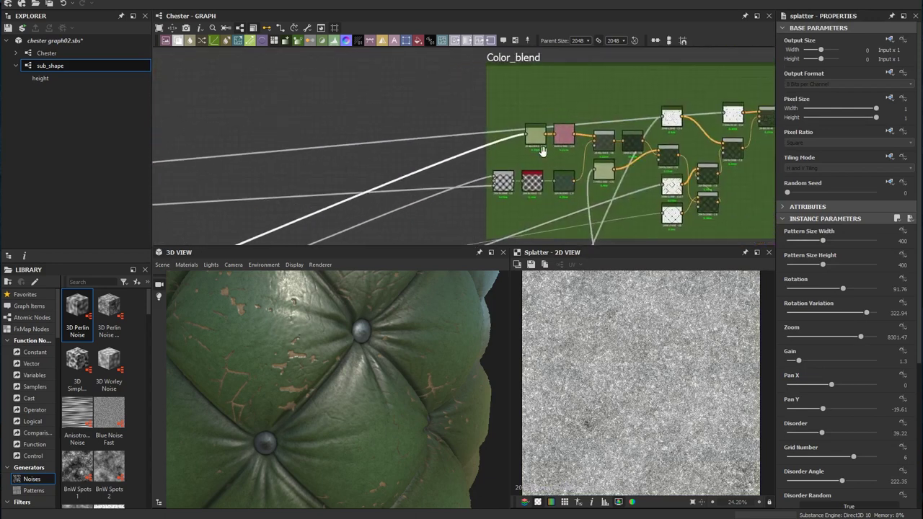
middle_click_drag(542, 152, 490, 170)
scroll(533, 150, "up", 5)
double_click(480, 159)
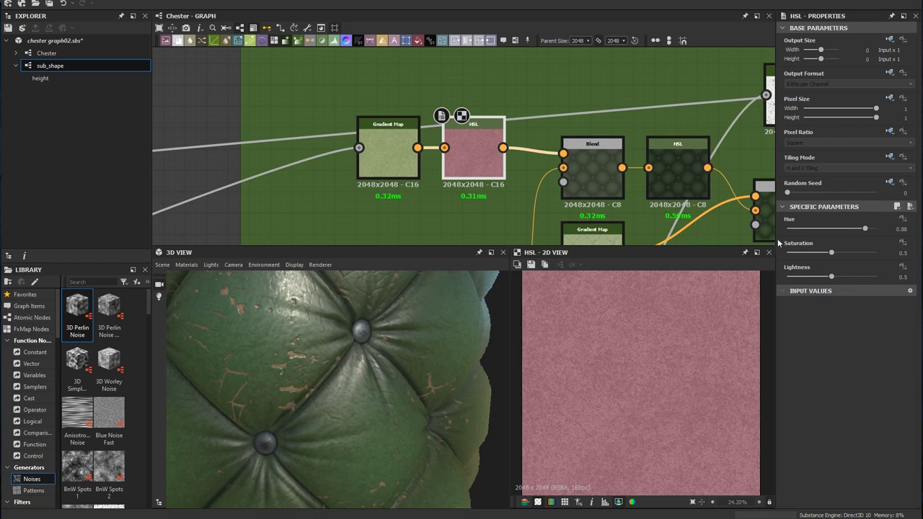
- Preview the Soft Light Blend after the pink HSL node and examine its colours up close
double_click(584, 179)
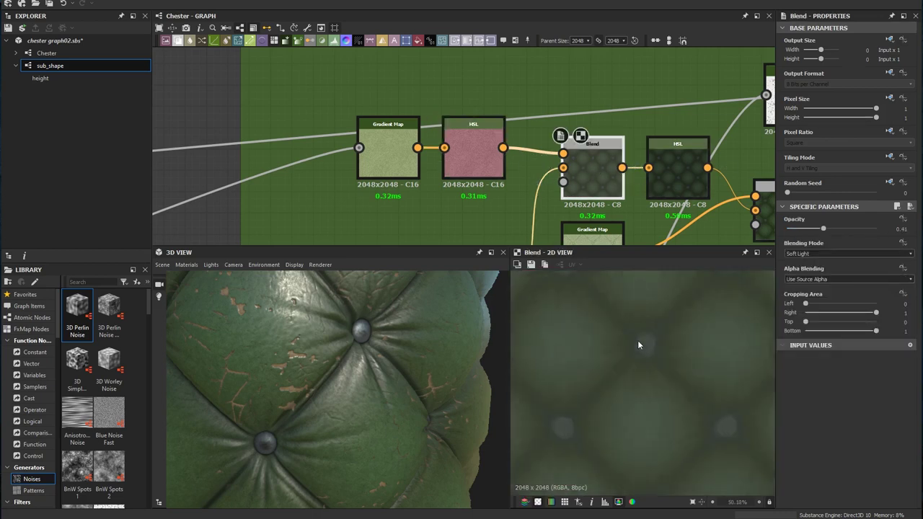
scroll(641, 353, "up", 2)
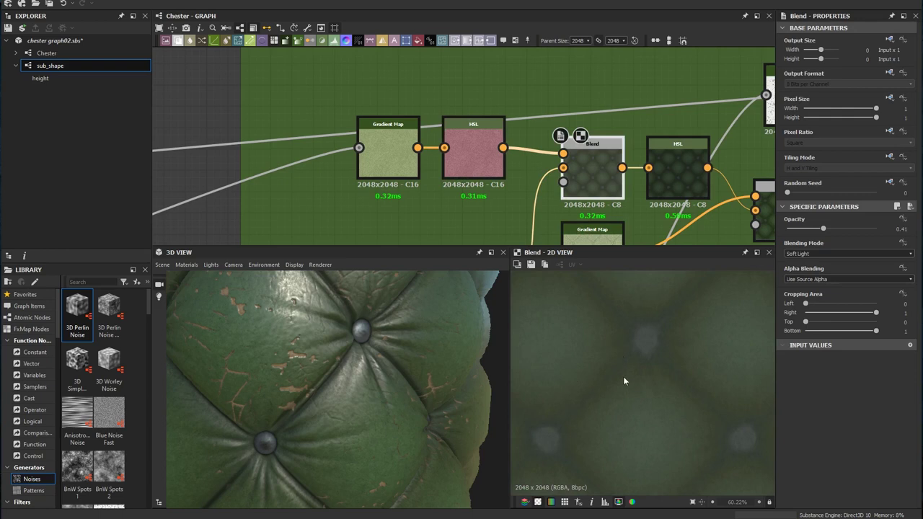
scroll(624, 364, "up", 2)
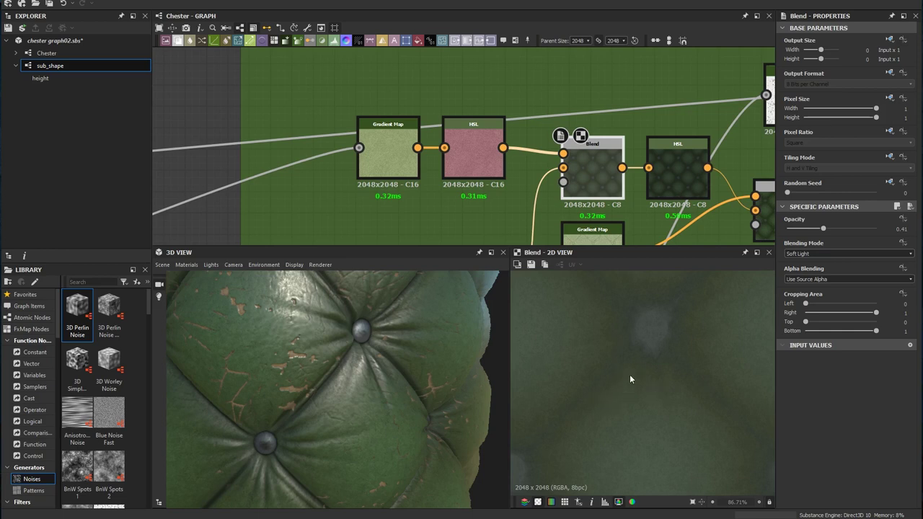
- Preview the light green Gradient Map with the crease pattern below the Soft Light Blend
middle_click_drag(595, 238, 522, 182)
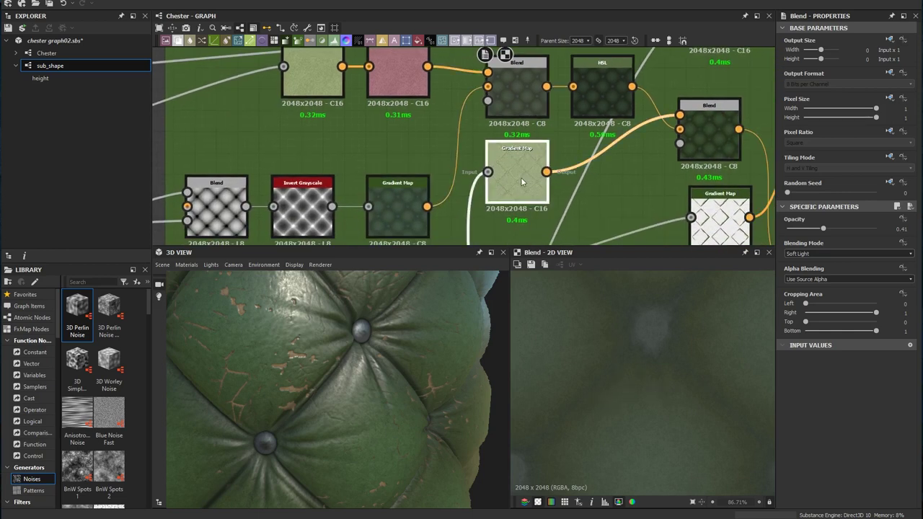
double_click(522, 182)
scroll(613, 352, "down", 4)
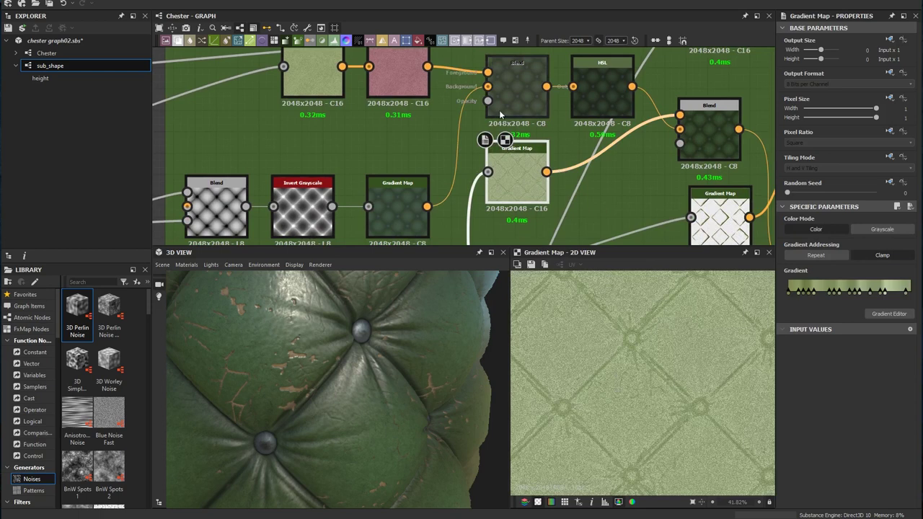
- Trace the crease-patterned Gradient Map's input down to the Multiply Blend beside the AO group and preview it
middle_click_drag(507, 163, 540, 114)
middle_click_drag(569, 168, 594, 111)
scroll(594, 111, "down", 4)
middle_click_drag(579, 222, 586, 59)
middle_click_drag(593, 128, 601, 79)
scroll(601, 79, "down", 3)
middle_click_drag(656, 241, 561, 46)
middle_click_drag(597, 194, 562, 85)
scroll(551, 162, "up", 3)
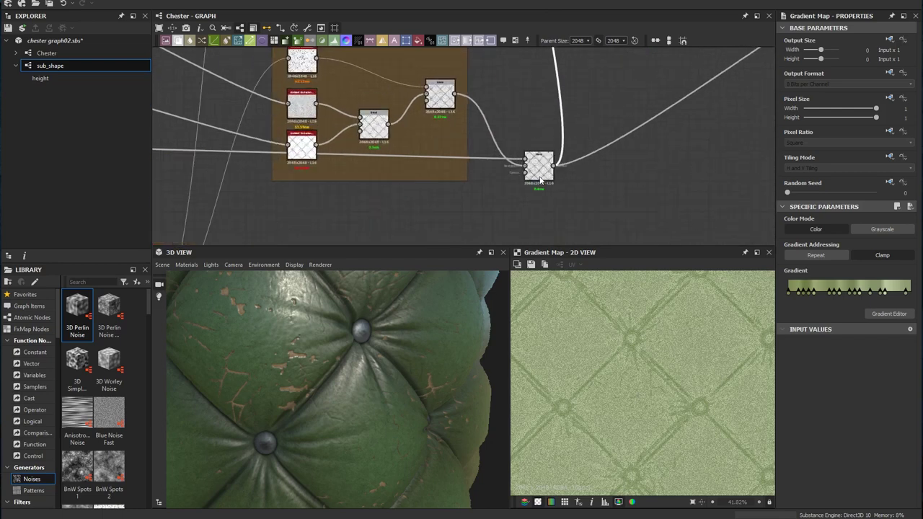
left_click(540, 180)
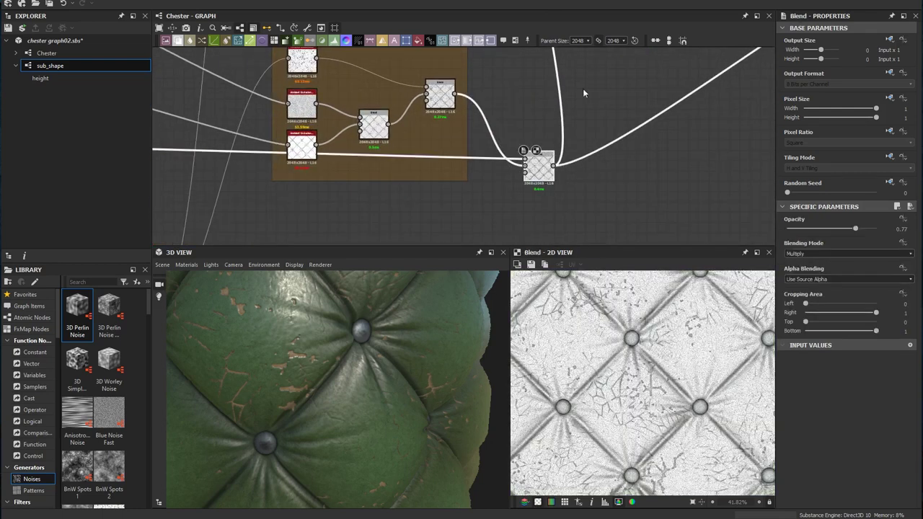
- Follow the Multiply Blend's connection up the graph and examine its crease and crack detail up close
middle_click_drag(584, 93, 571, 178)
scroll(562, 173, "down", 5)
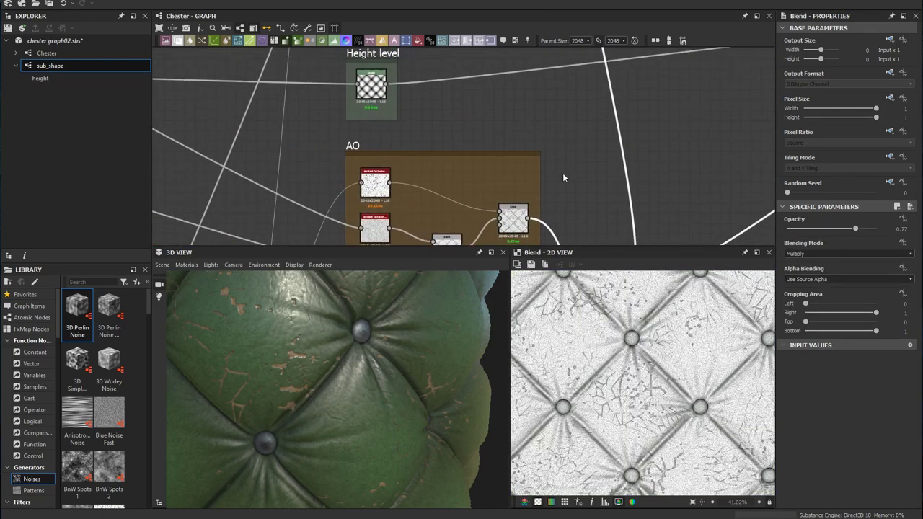
middle_click_drag(562, 173, 590, 384)
scroll(589, 384, "up", 5)
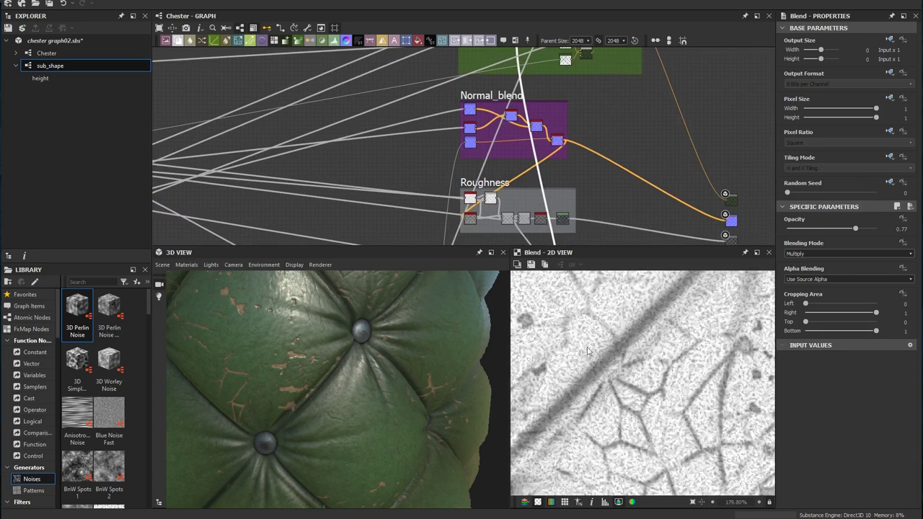
scroll(581, 353, "up", 2)
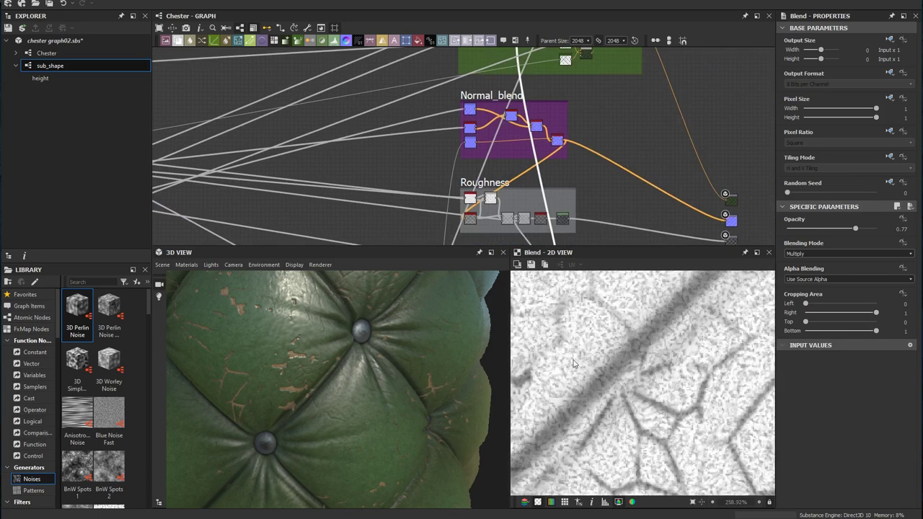
scroll(603, 366, "down", 3)
- Return to the Color_blend group and preview the crease-patterned Gradient Map again
middle_click_drag(587, 147, 578, 183)
scroll(578, 183, "down", 5)
scroll(548, 191, "up", 4)
middle_click_drag(559, 108, 548, 75)
scroll(543, 197, "up", 4)
scroll(543, 138, "up", 4)
middle_click_drag(386, 130, 475, 154)
double_click(447, 147)
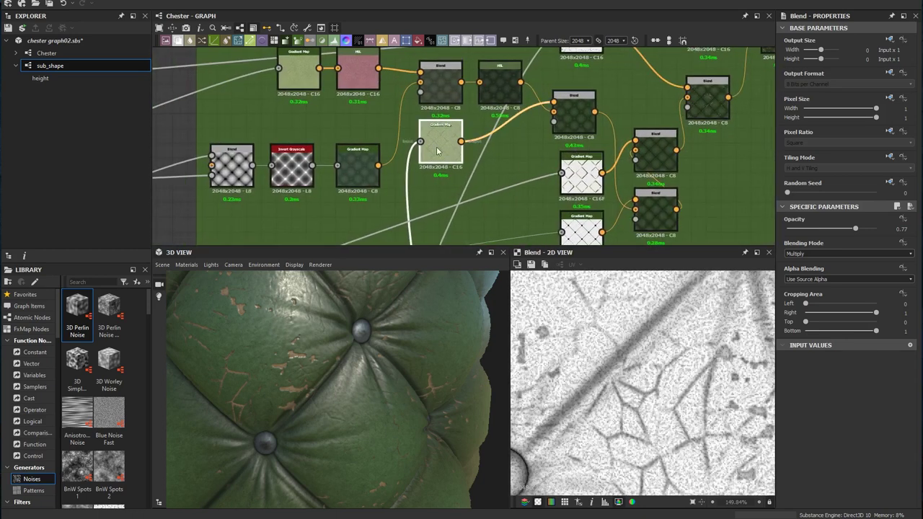
- Preview the two transparent Gradient Maps in Color_blend, first the green diamond edges, then the seams and buttons
middle_click_drag(530, 175, 529, 212)
double_click(574, 149)
middle_click_drag(605, 166, 575, 106)
double_click(555, 149)
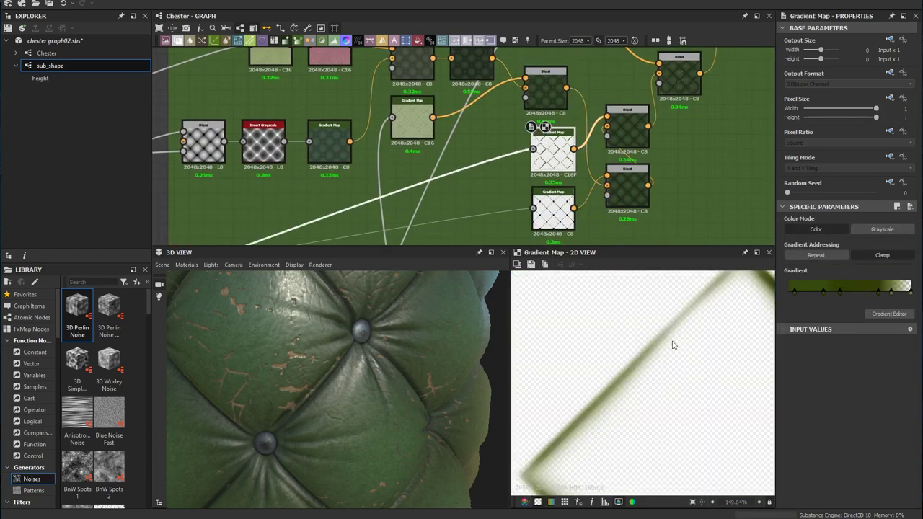
scroll(690, 399, "down", 3)
middle_click_drag(556, 209, 535, 155)
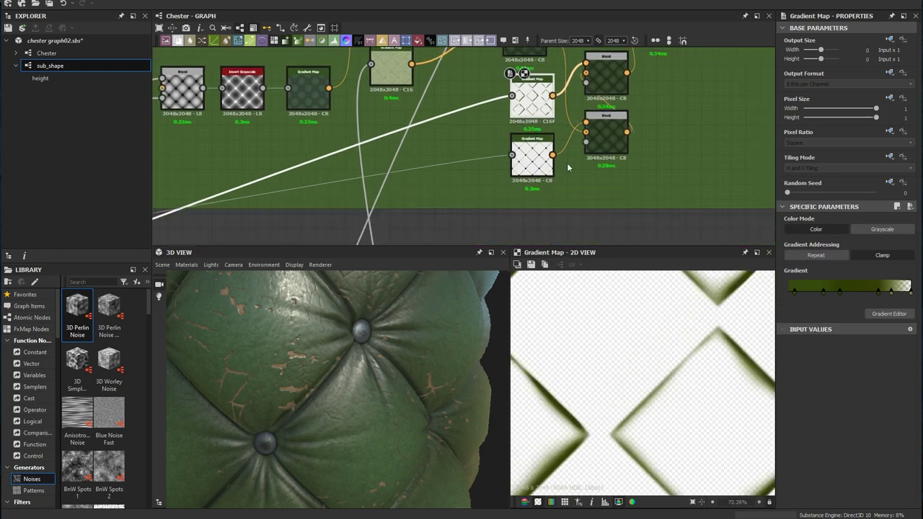
double_click(536, 155)
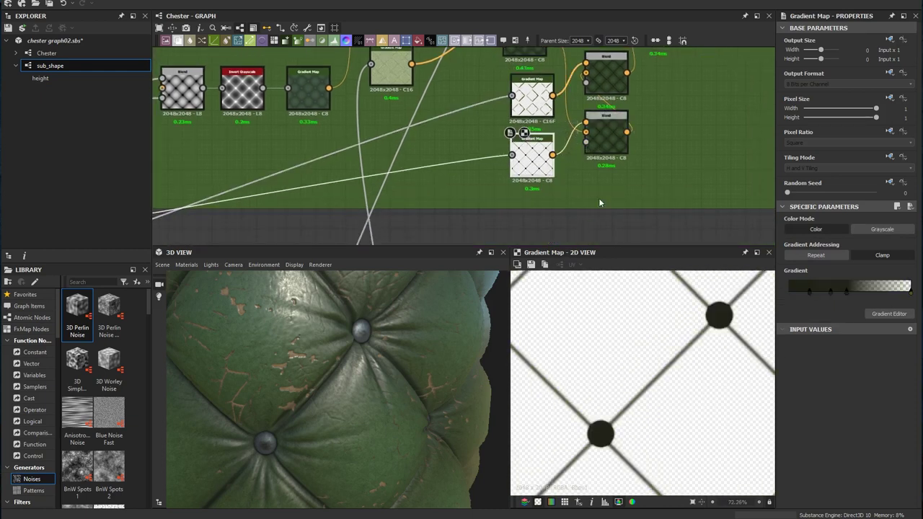
- Preview the crack-patterned Gradient Map in the Color_blend group and examine its brown crack marks up close
scroll(648, 381, "down", 2)
middle_click_drag(636, 169, 604, 163)
scroll(639, 356, "down", 3)
middle_click_drag(603, 108, 601, 197)
middle_click_drag(567, 167, 558, 180)
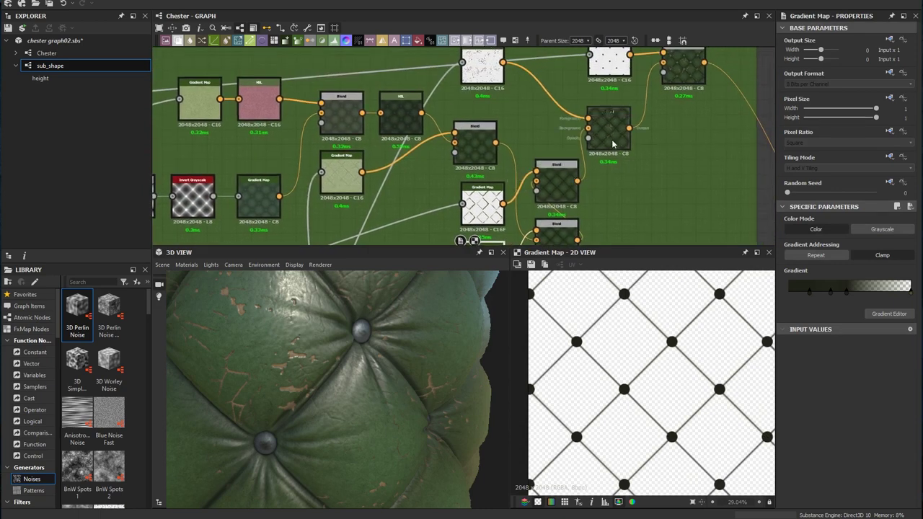
middle_click_drag(547, 87, 540, 160)
double_click(485, 139)
scroll(666, 385, "up", 3)
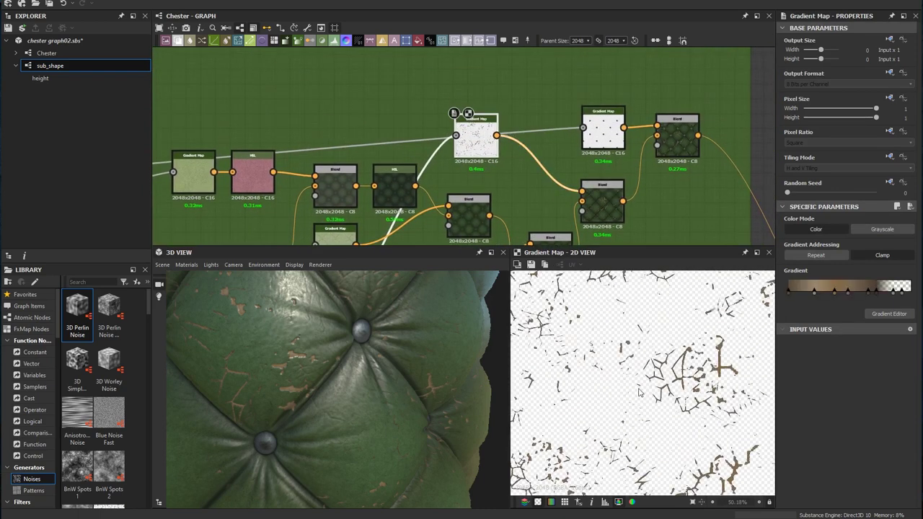
- Preview the Copy Blend that overlays the cracks on the green leather color and inspect it up close
middle_click_drag(571, 207, 504, 153)
double_click(534, 148)
scroll(646, 381, "up", 2)
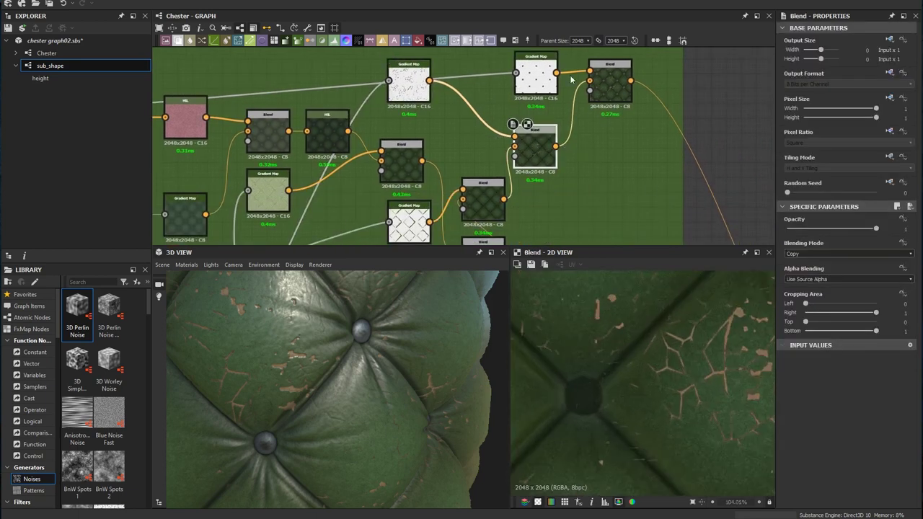
- Preview the button-dot Gradient Map, followed by the final Color_blend Blend that adds the gray buttons to the leather
middle_click_drag(576, 87, 550, 128)
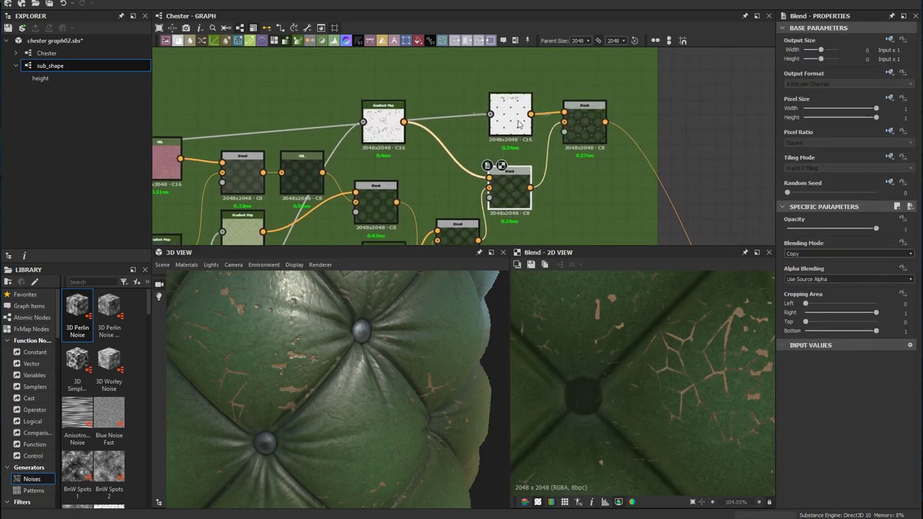
double_click(518, 124)
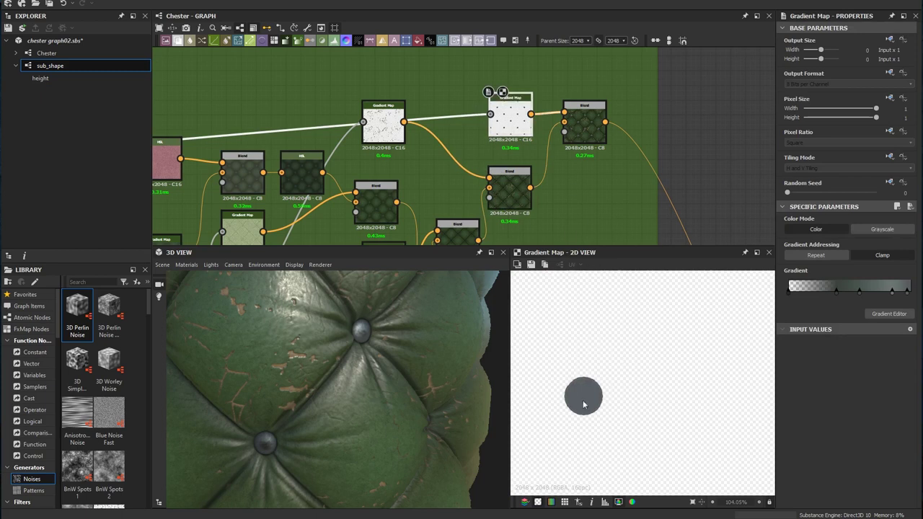
double_click(586, 123)
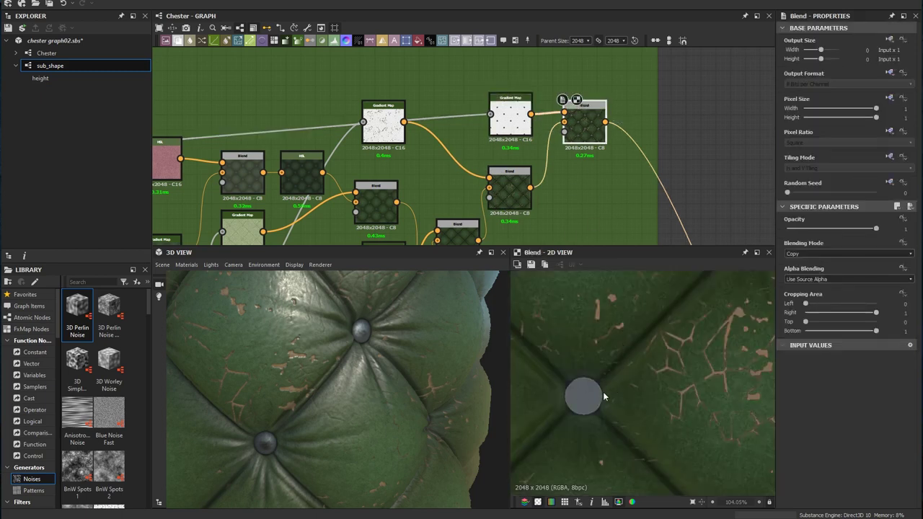
scroll(613, 389, "down", 2)
middle_click_drag(635, 160, 562, 106)
scroll(585, 143, "down", 3)
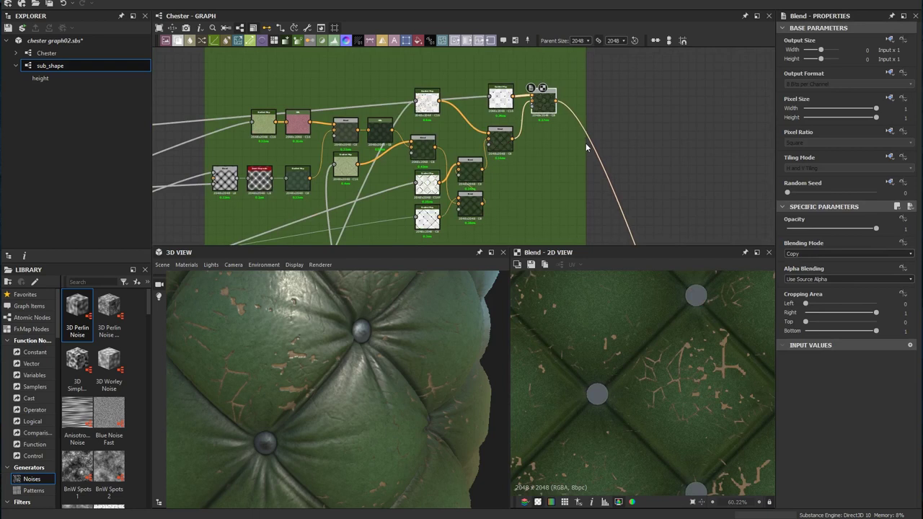
- Follow the final Blend's connection down to the Base Color output node and preview it
middle_click_drag(606, 189, 487, 111)
middle_click_drag(571, 172, 523, 84)
middle_click_drag(539, 198, 532, 98)
middle_click_drag(561, 188, 543, 66)
double_click(581, 118)
middle_click_drag(602, 131, 603, 111)
scroll(601, 147, "down", 1)
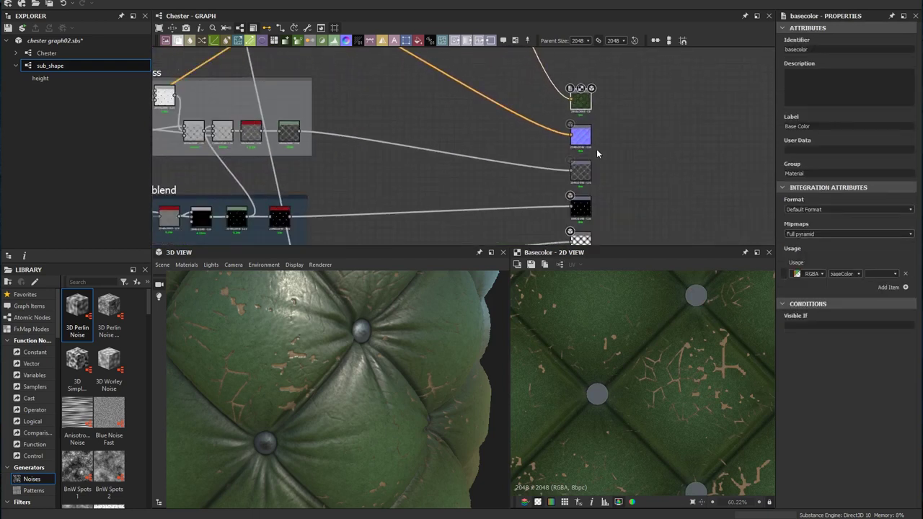
- Go to the Nail shading group and preview its upper Histogram Scan Non-Uniform node
middle_click_drag(615, 177, 638, 91)
scroll(404, 382, "down", 3)
left_click_drag(403, 387, 376, 359)
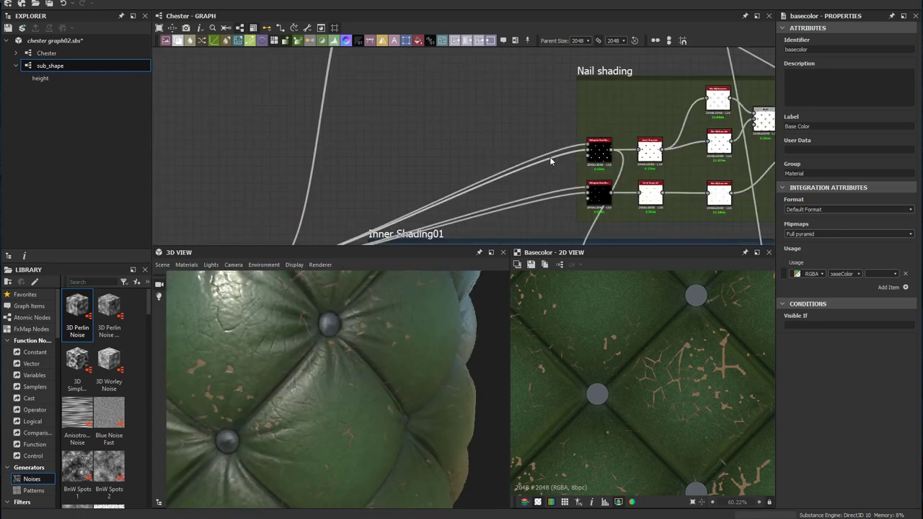
middle_click_drag(544, 147, 484, 145)
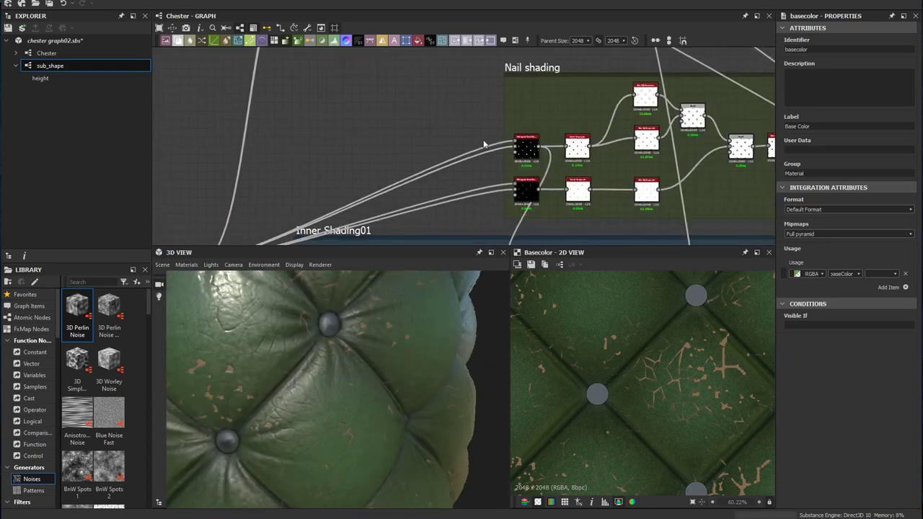
scroll(493, 145, "up", 3)
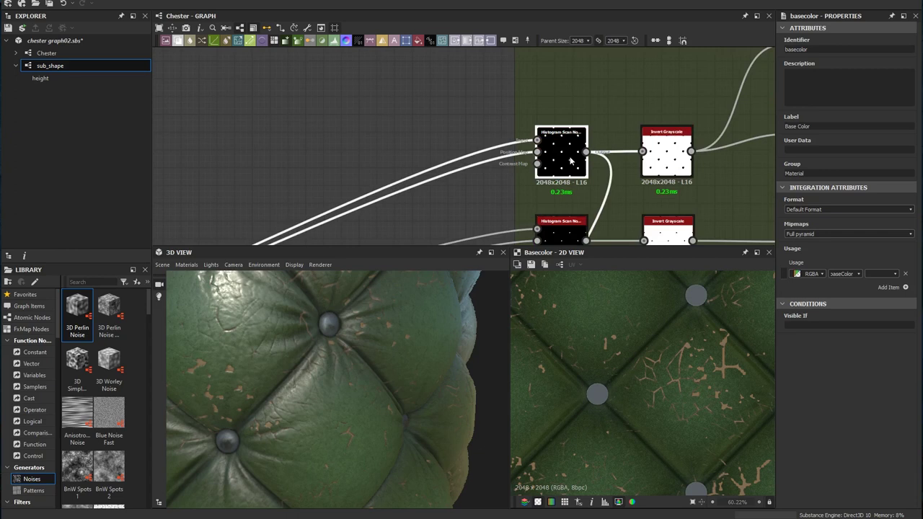
double_click(573, 160)
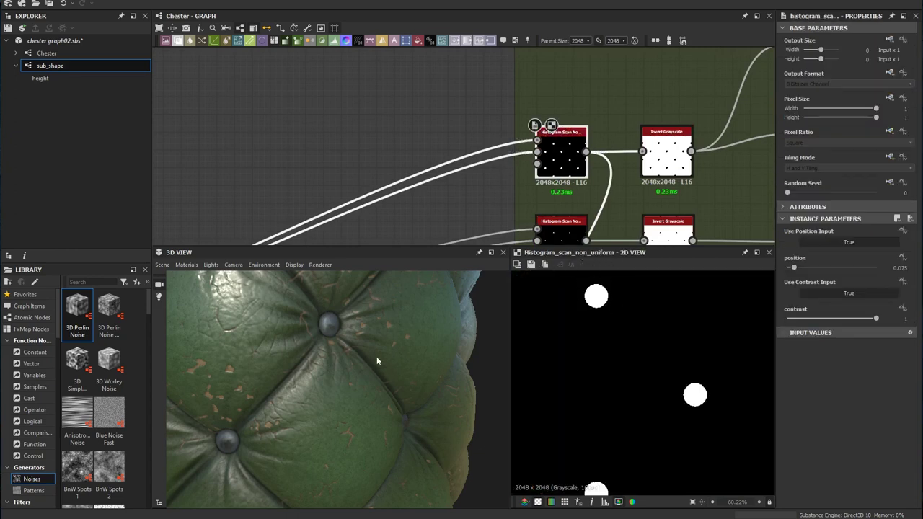
- Examine the whole tufted-leather cylinder in 3D and survey the Nail shading group with its neighboring groups
scroll(376, 357, "down", 5)
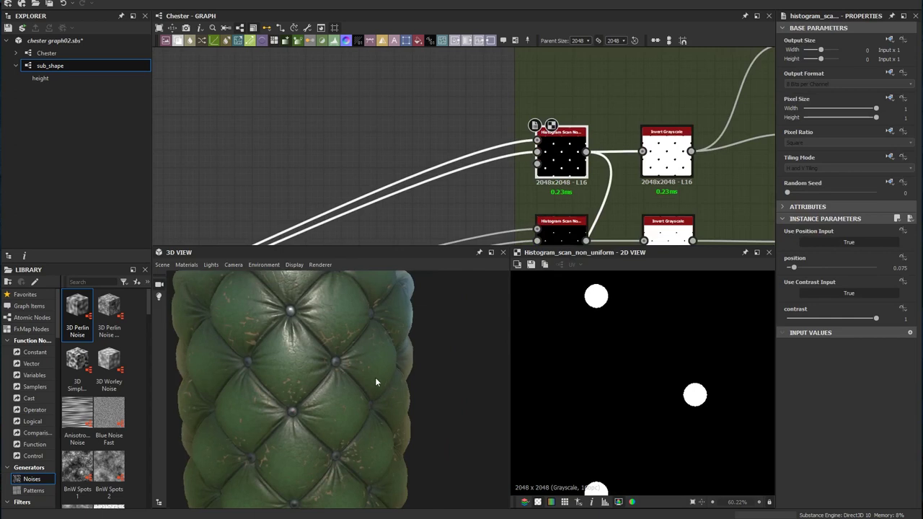
left_click_drag(376, 378, 394, 369)
scroll(546, 186, "down", 3)
mouse_move(674, 170)
middle_mouse_down()
mouse_move(586, 167)
mouse_move(445, 136)
middle_mouse_up()
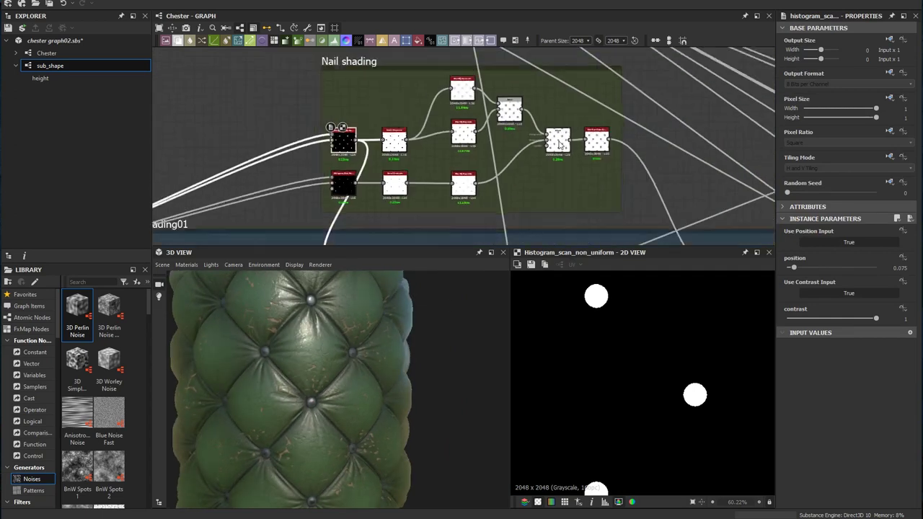
scroll(559, 144, "down", 3)
middle_click_drag(647, 147, 540, 147)
left_click_drag(382, 424, 406, 406)
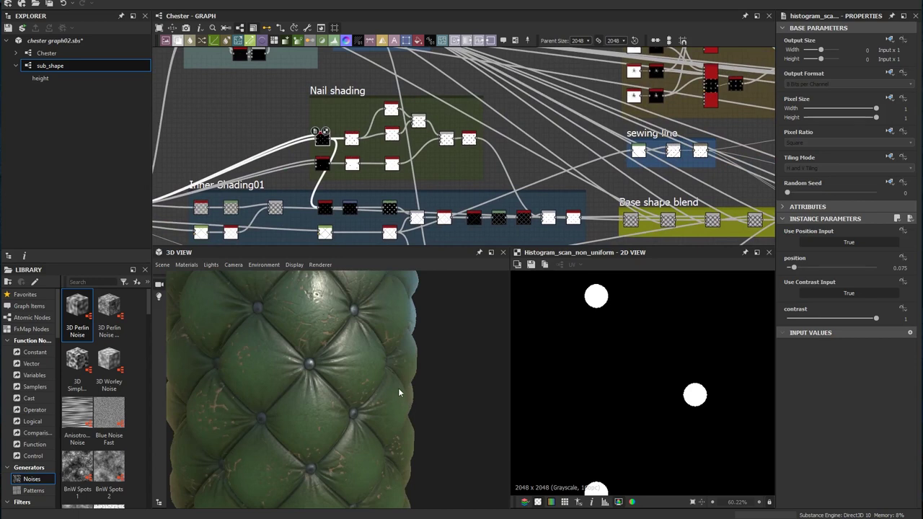